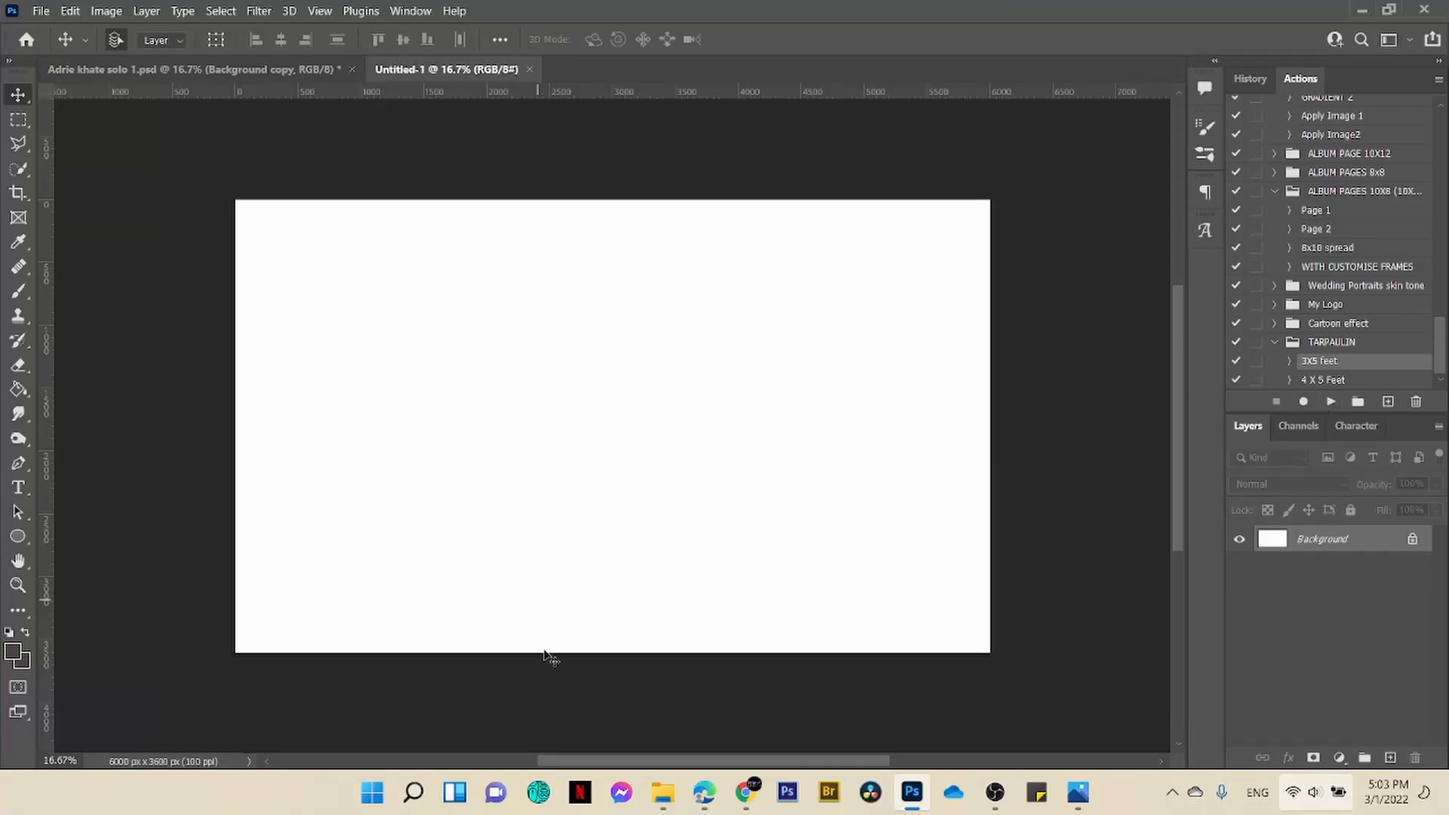
Step: Bring the Wild West Download PowerPoint Backgrounds image from the birthday folder into Untitled-1 and stretch it to cover the whole canvas
mouse_move(662, 792)
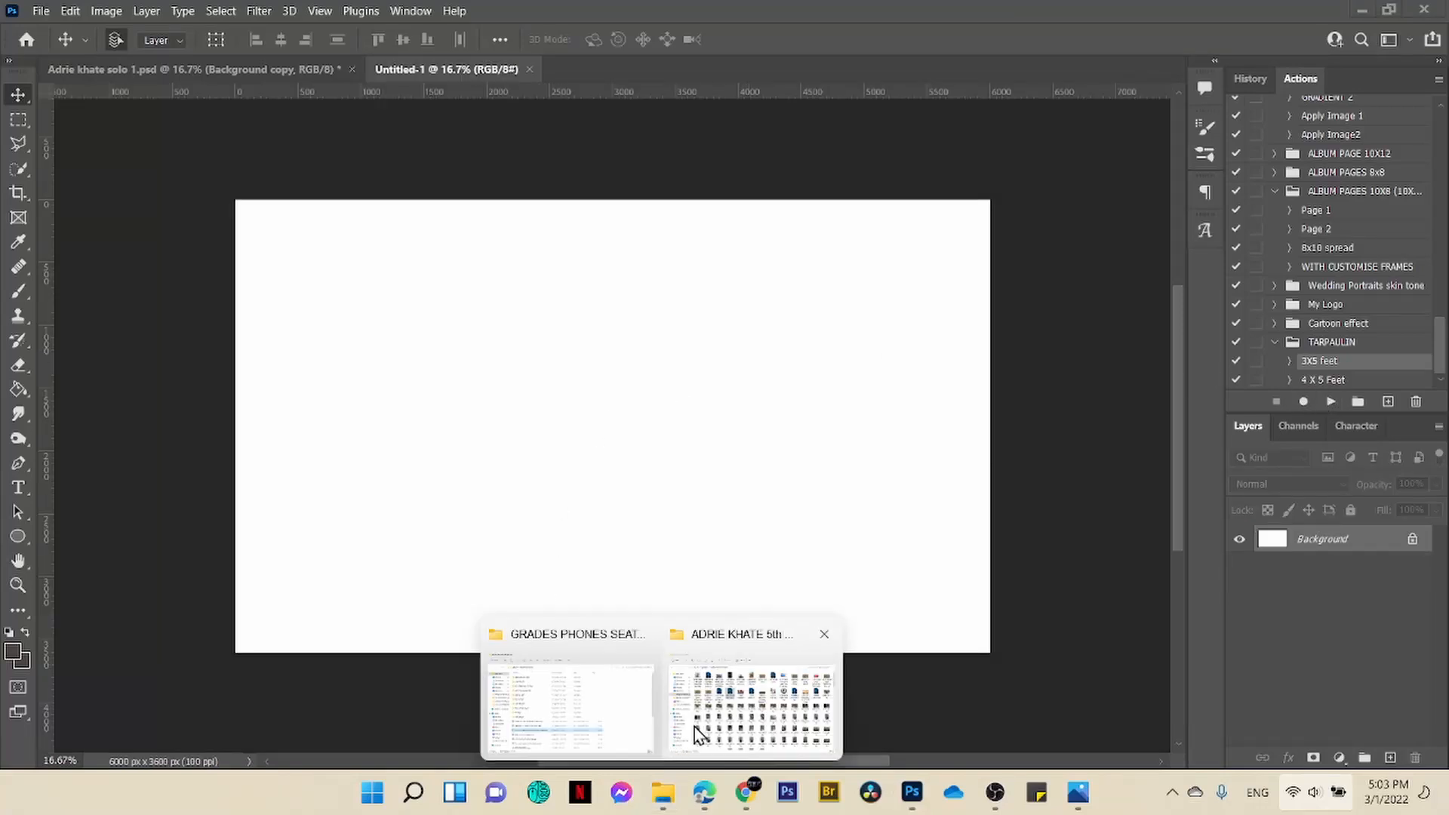
left_click(718, 718)
scroll(738, 521, "down", 20)
left_click_drag(830, 50, 892, 169)
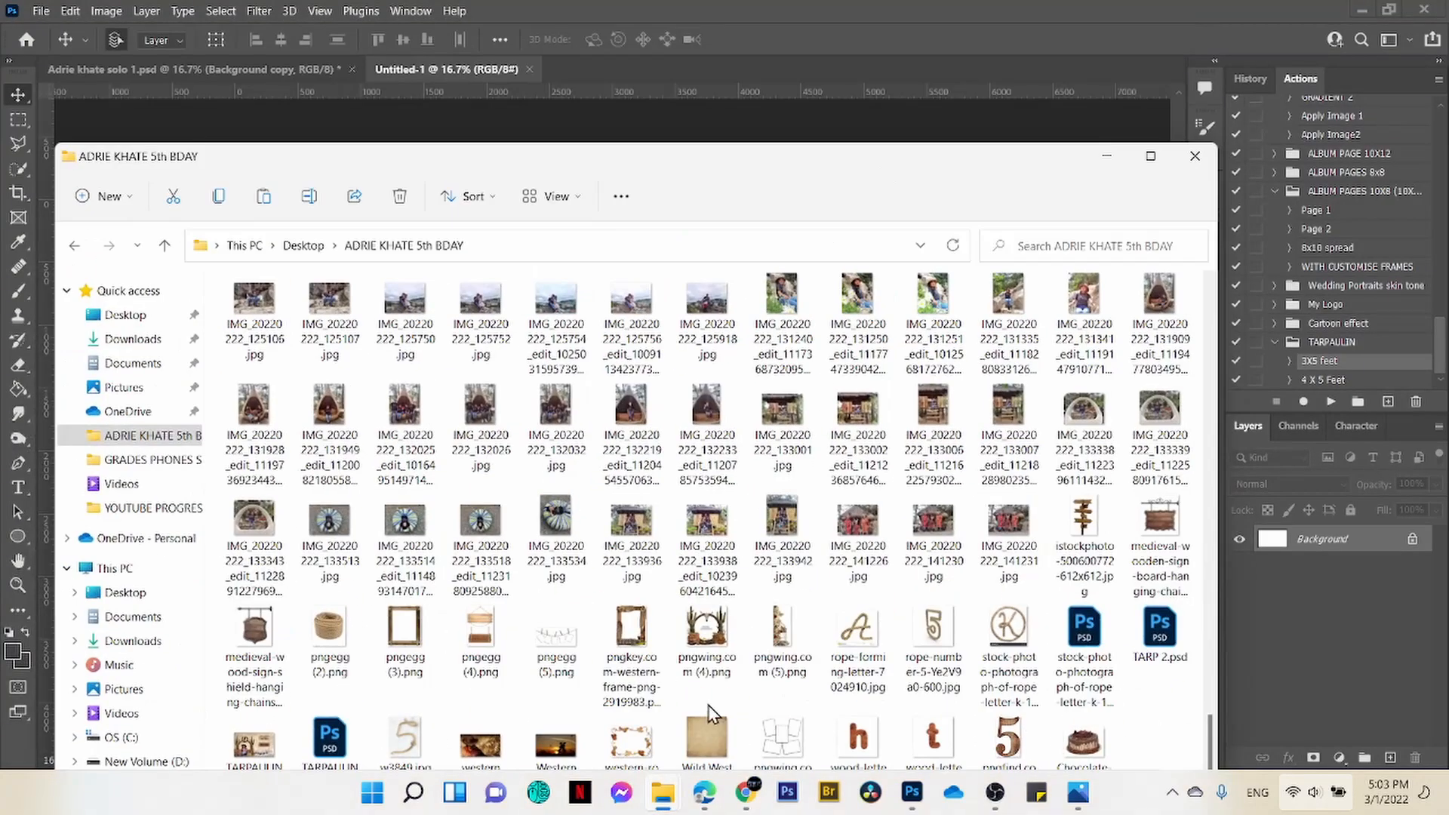
left_click_drag(705, 717, 723, 73)
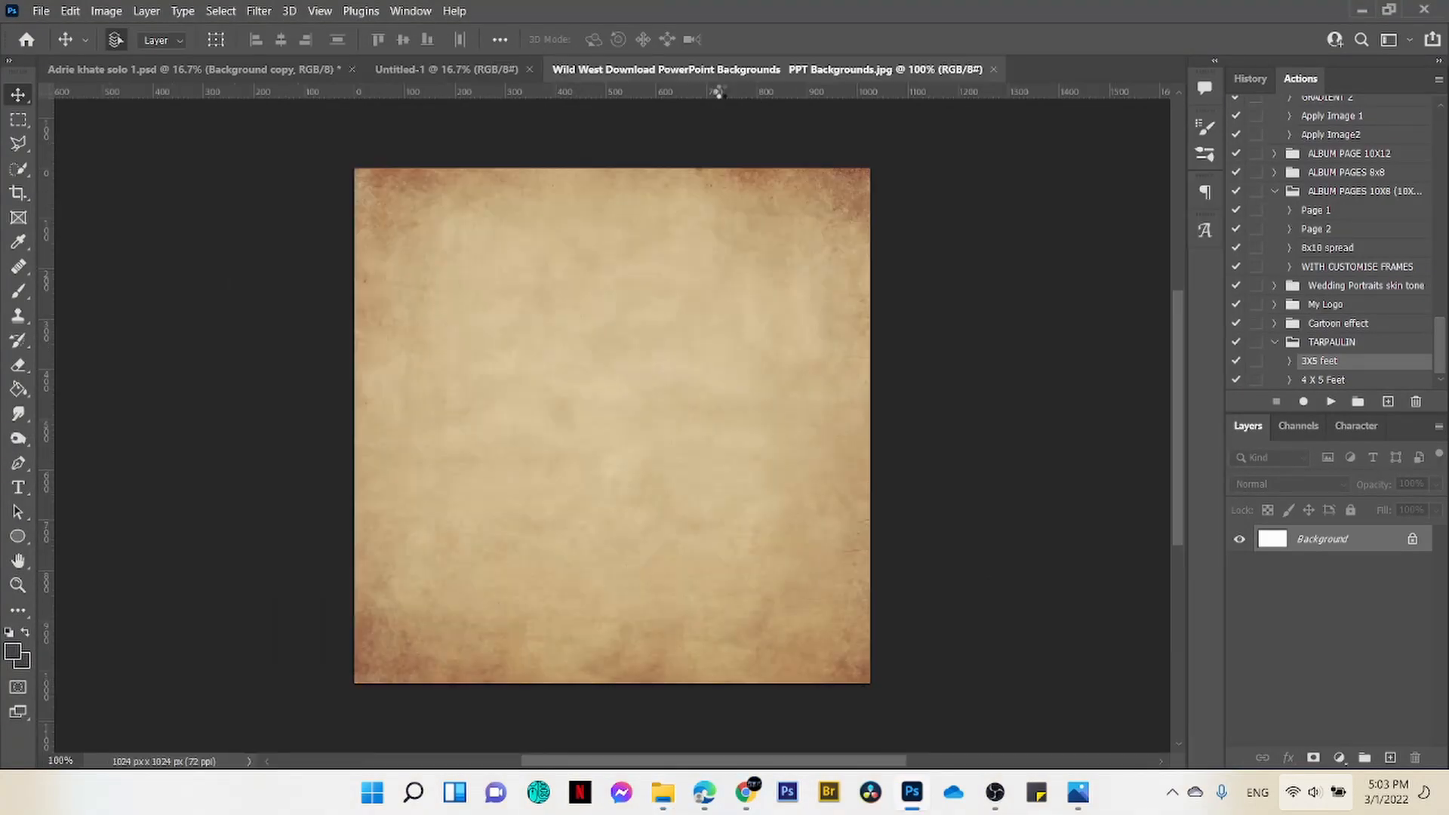
left_click_drag(500, 64, 508, 355)
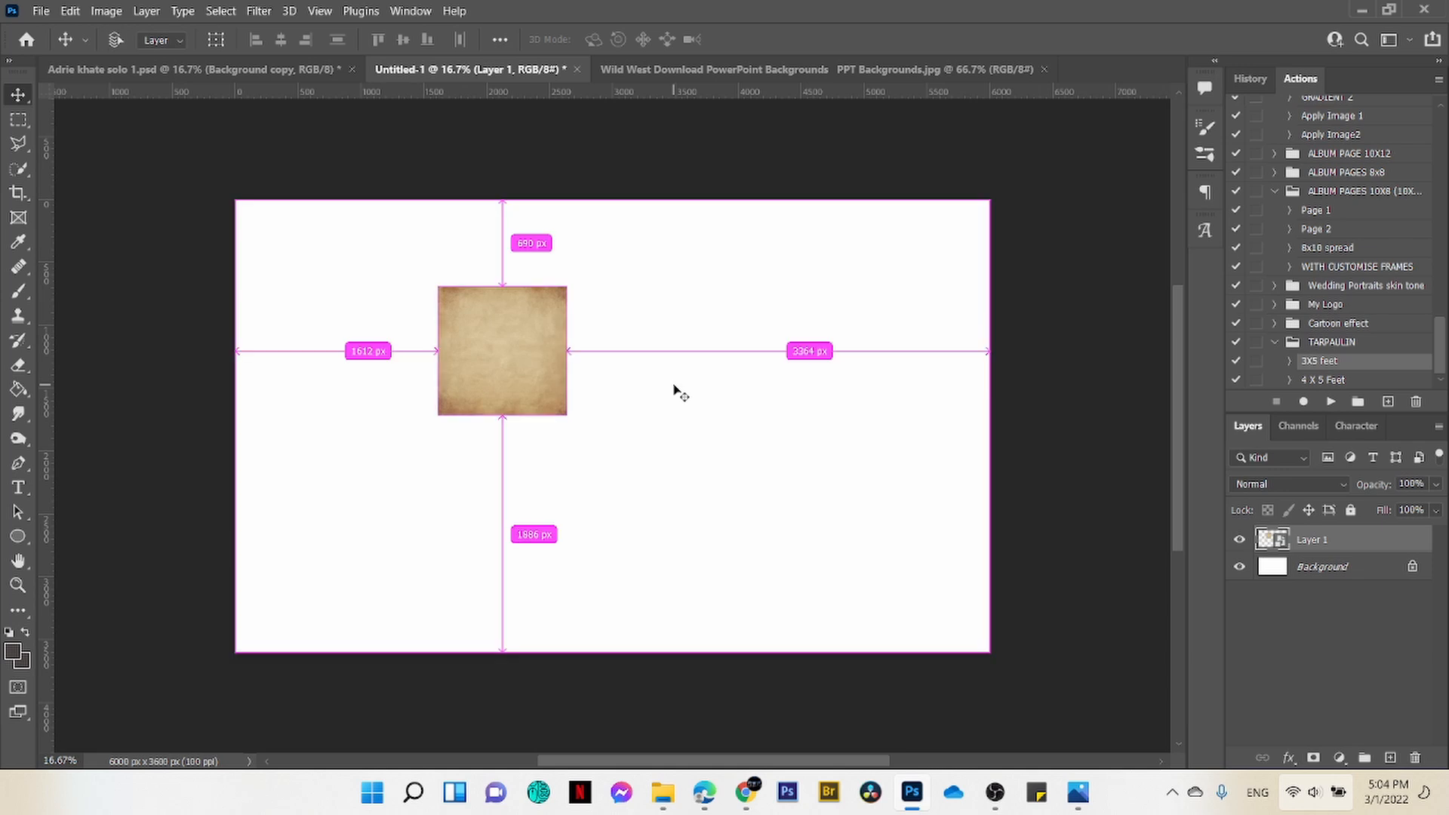
left_click_drag(565, 414, 1013, 417)
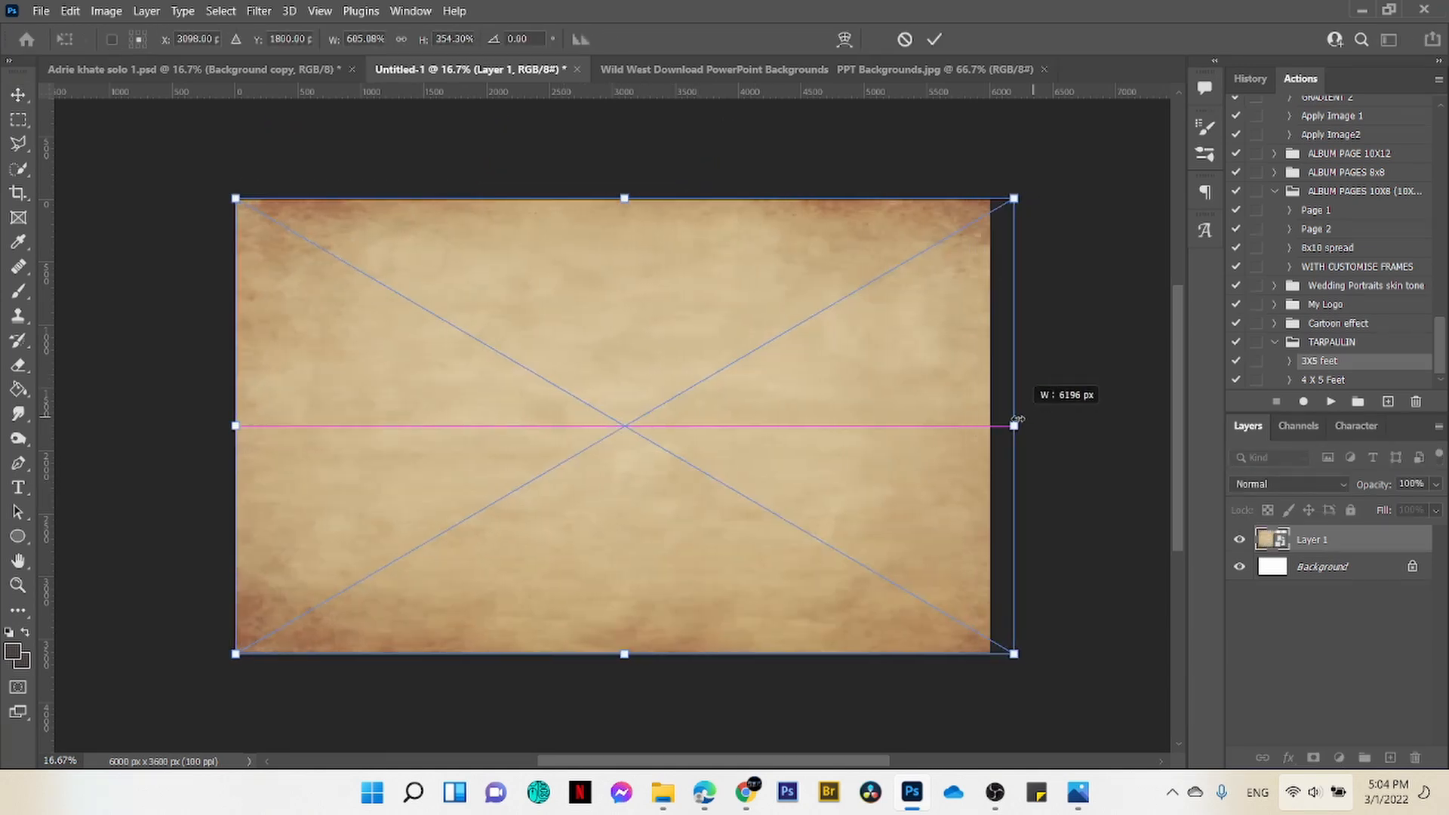
left_click(934, 42)
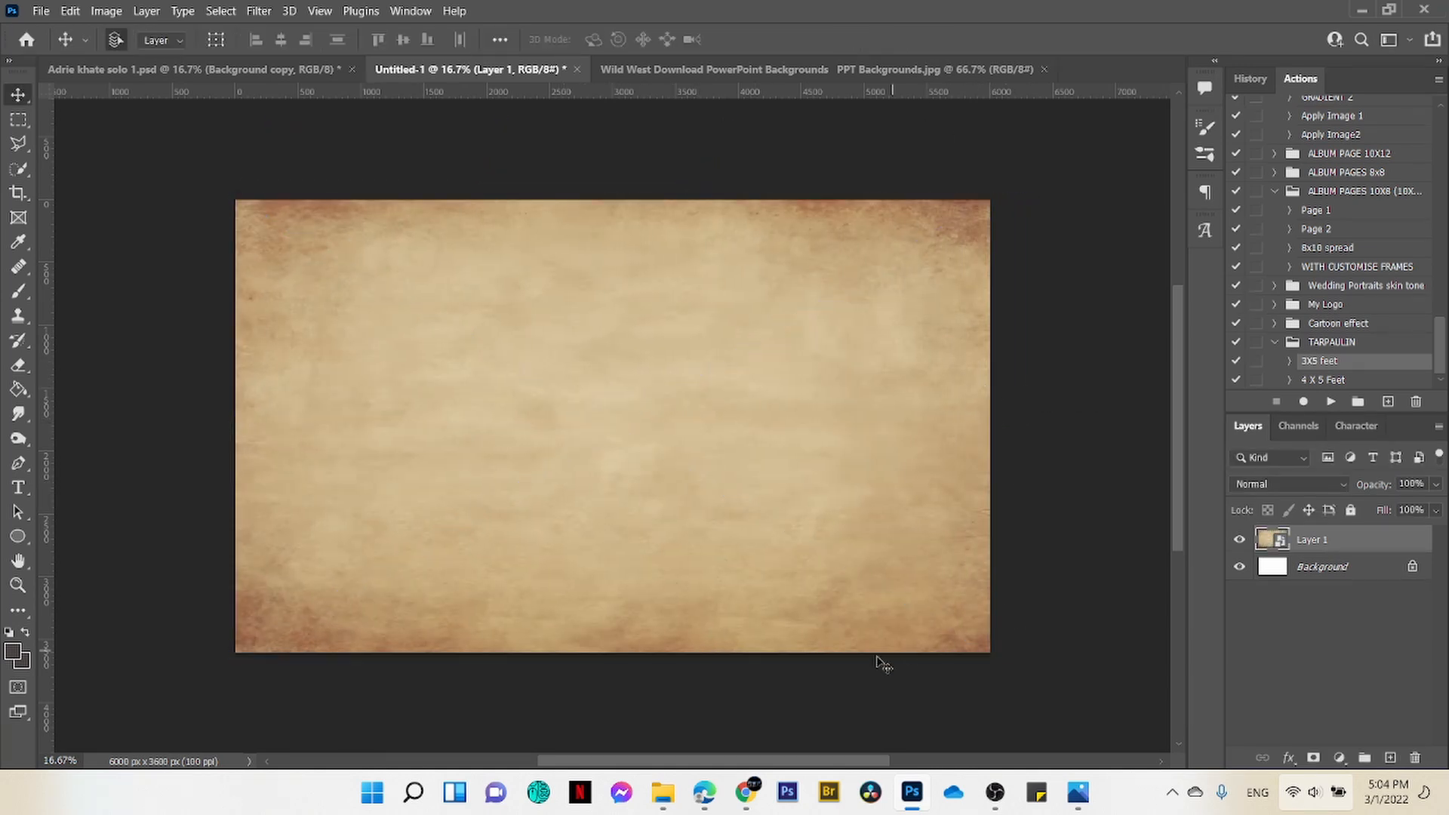
Step: Open the wooden frame image pngegg (3).png from the birthday folder and place it in Untitled-1
mouse_move(663, 793)
left_click(706, 725)
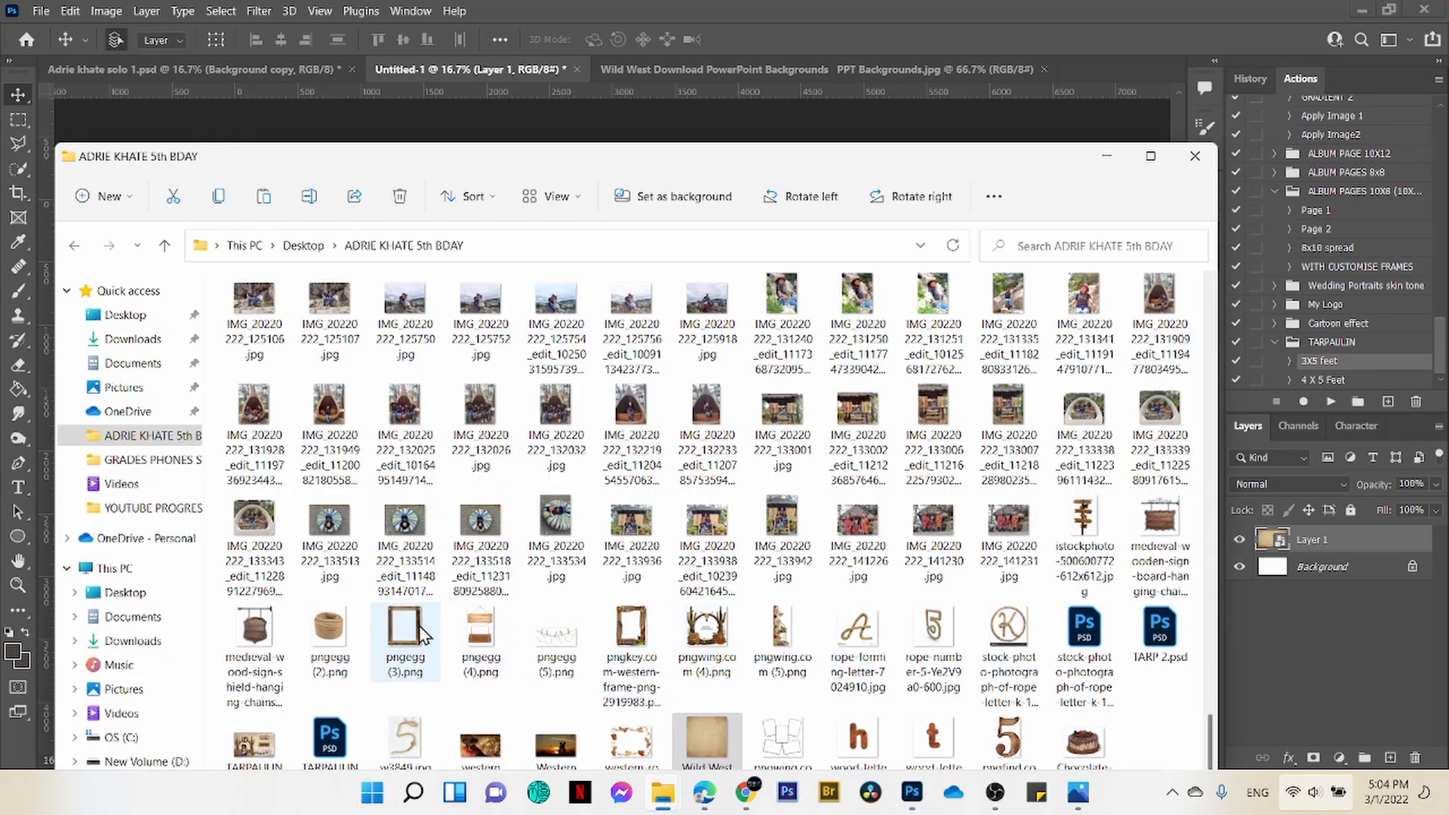
left_click_drag(423, 634, 1094, 68)
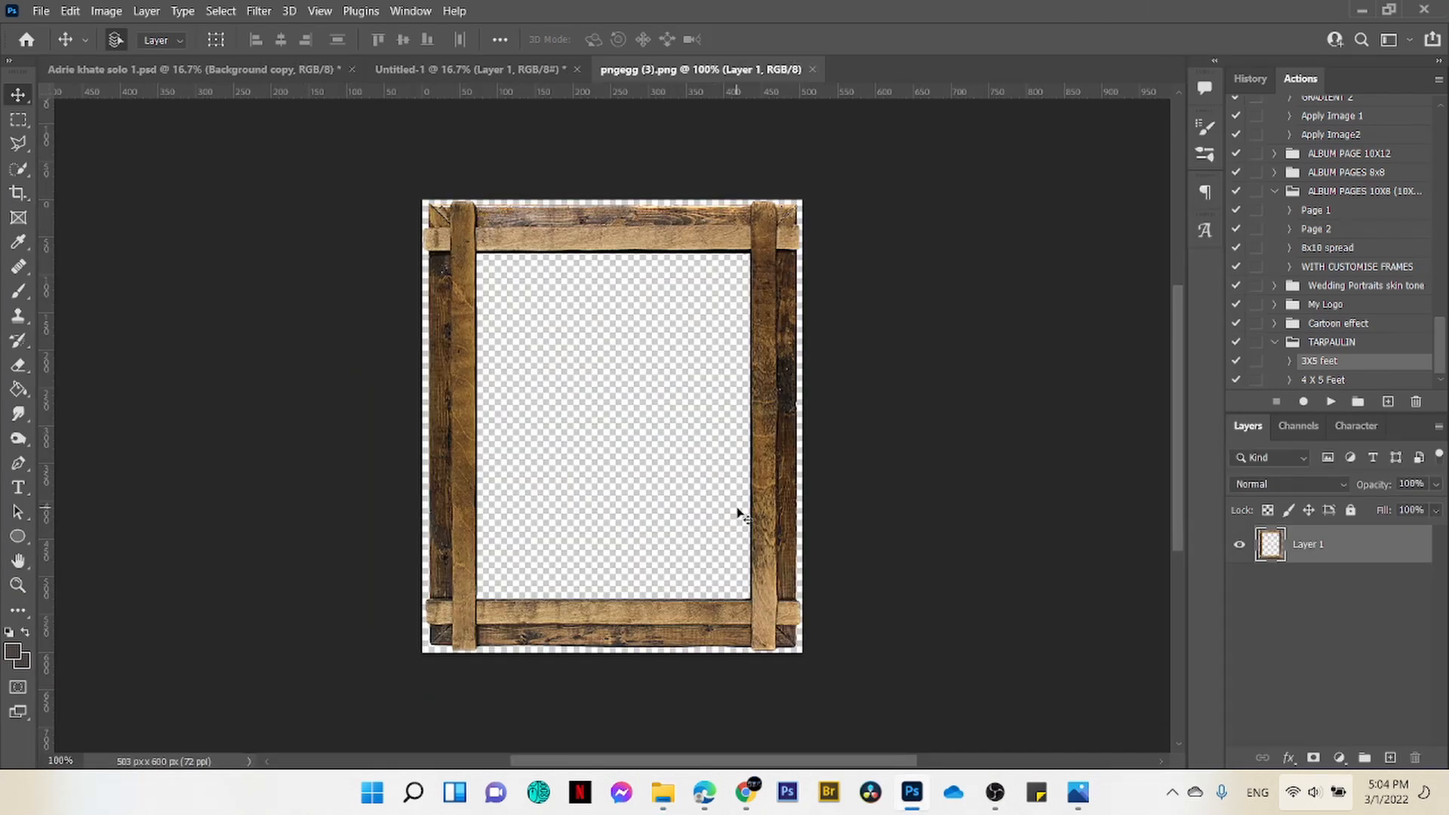
left_click_drag(739, 510, 679, 677)
Step: Enlarge the wooden frame in portrait orientation on the left half of the canvas
key("ctrl+t")
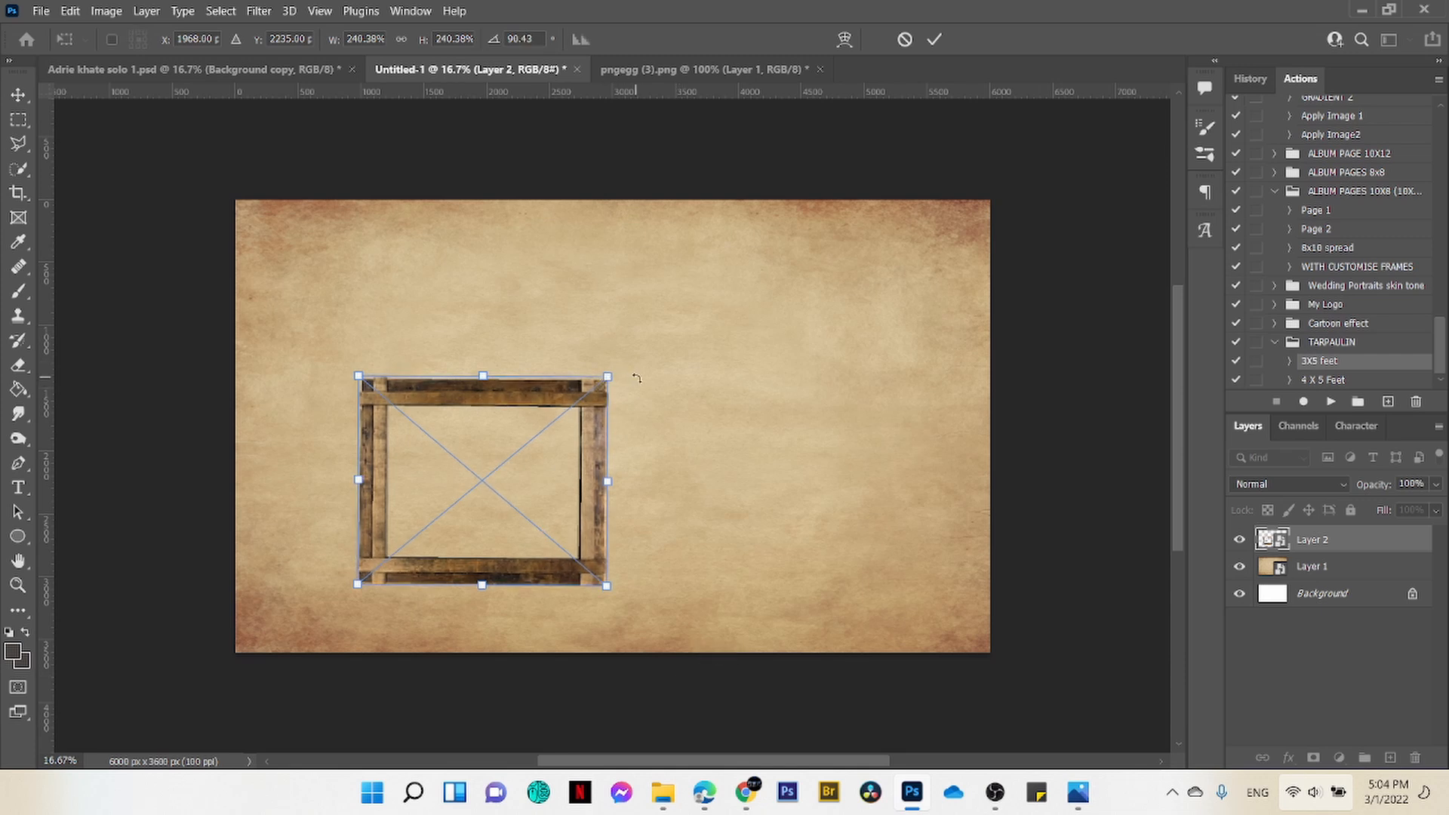
key("ctrl+z")
left_click_drag(375, 355, 287, 246)
left_click_drag(567, 436, 572, 438)
left_click(934, 40)
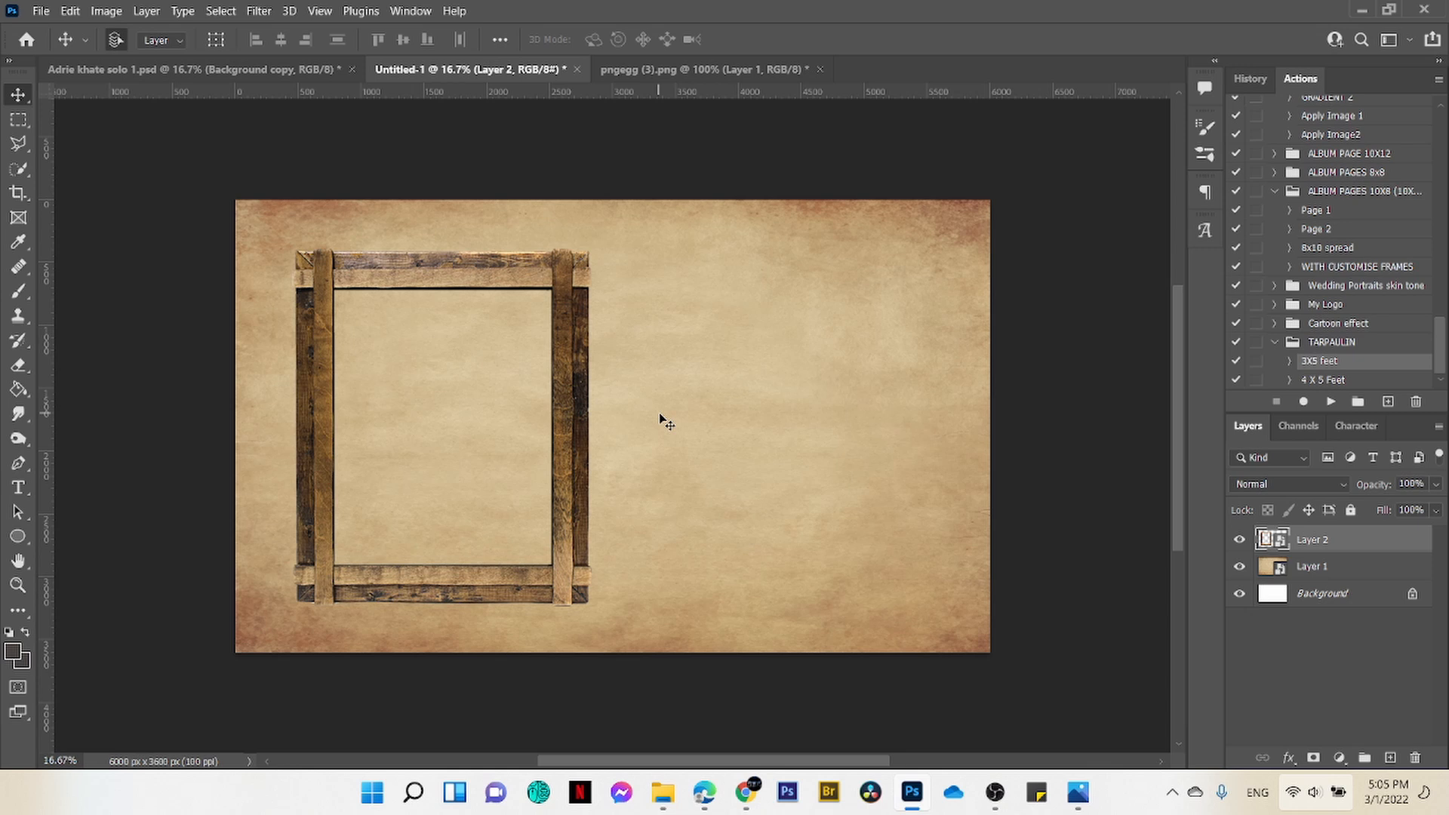
Step: Scale the wooden frame up to about 366% and reposition it near the canvas's left side
left_click_drag(589, 524, 584, 531)
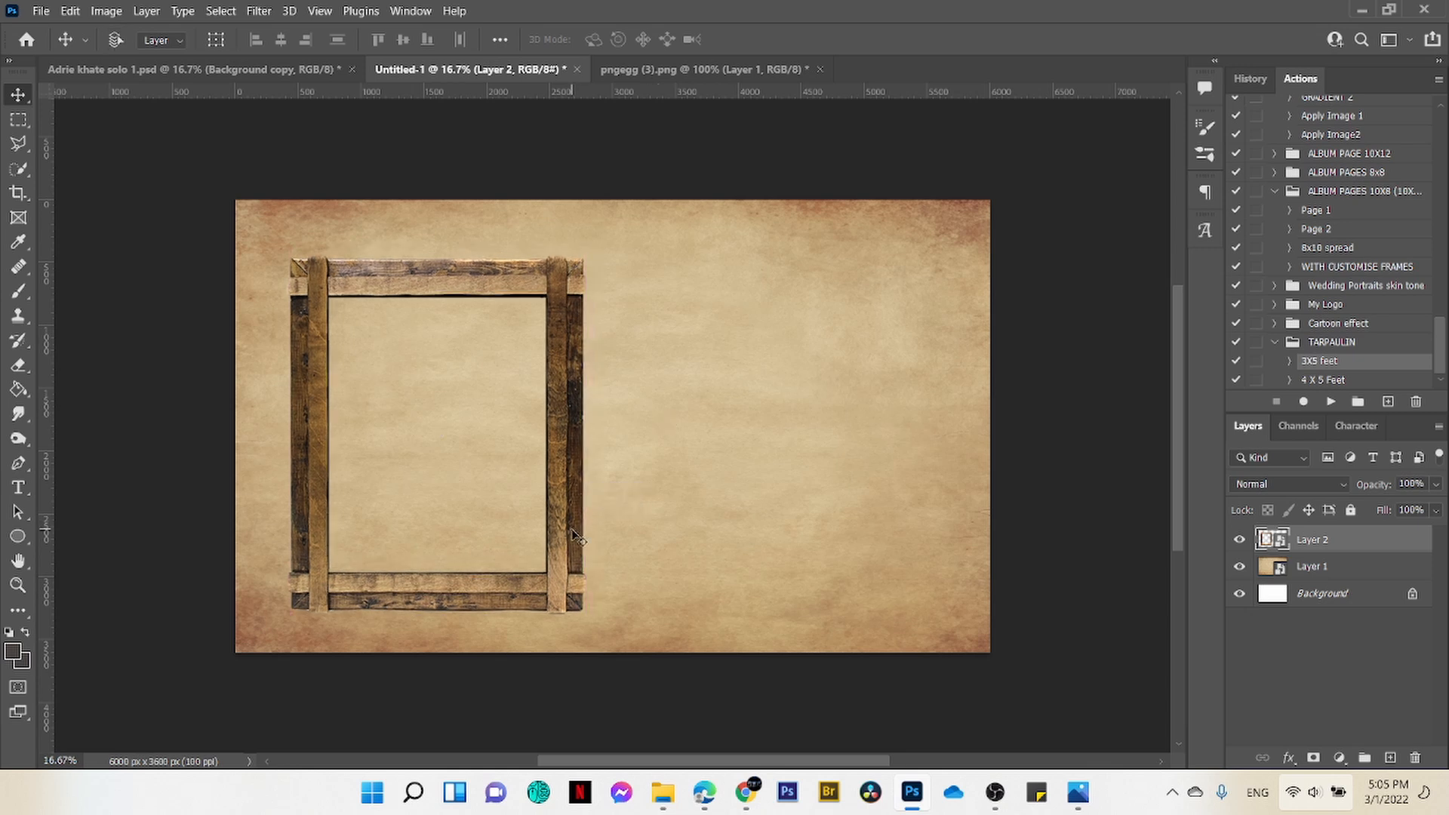
key("ctrl+t")
left_click_drag(582, 273, 604, 231)
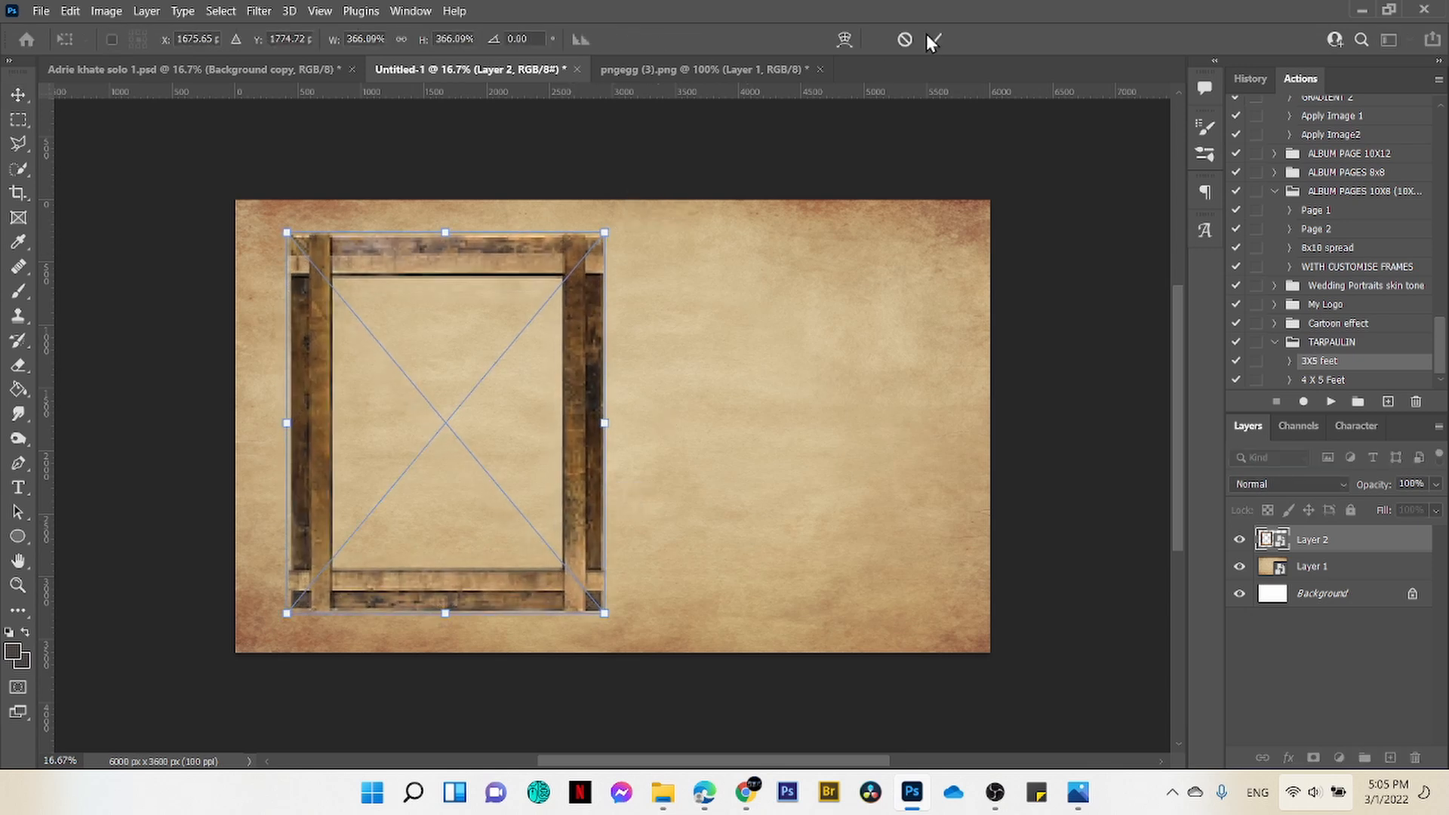
left_click(936, 41)
left_click_drag(578, 548, 597, 518)
Step: Open pngwing.com (5).png from the birthday folder as a separate document
mouse_move(662, 793)
left_click(742, 698)
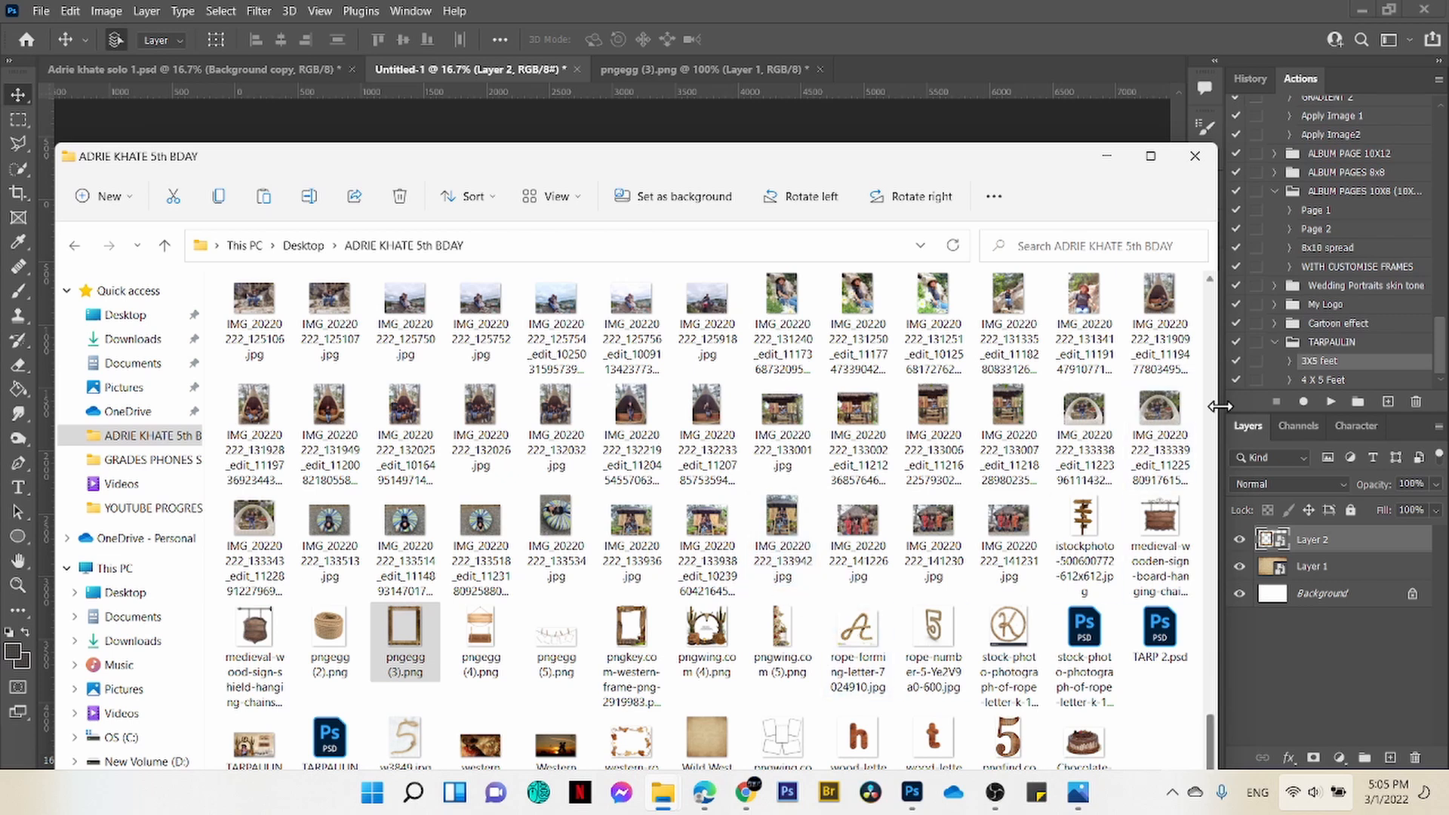
mouse_move(974, 162)
left_mouse_down()
mouse_move(976, 85)
mouse_move(981, 183)
left_mouse_up()
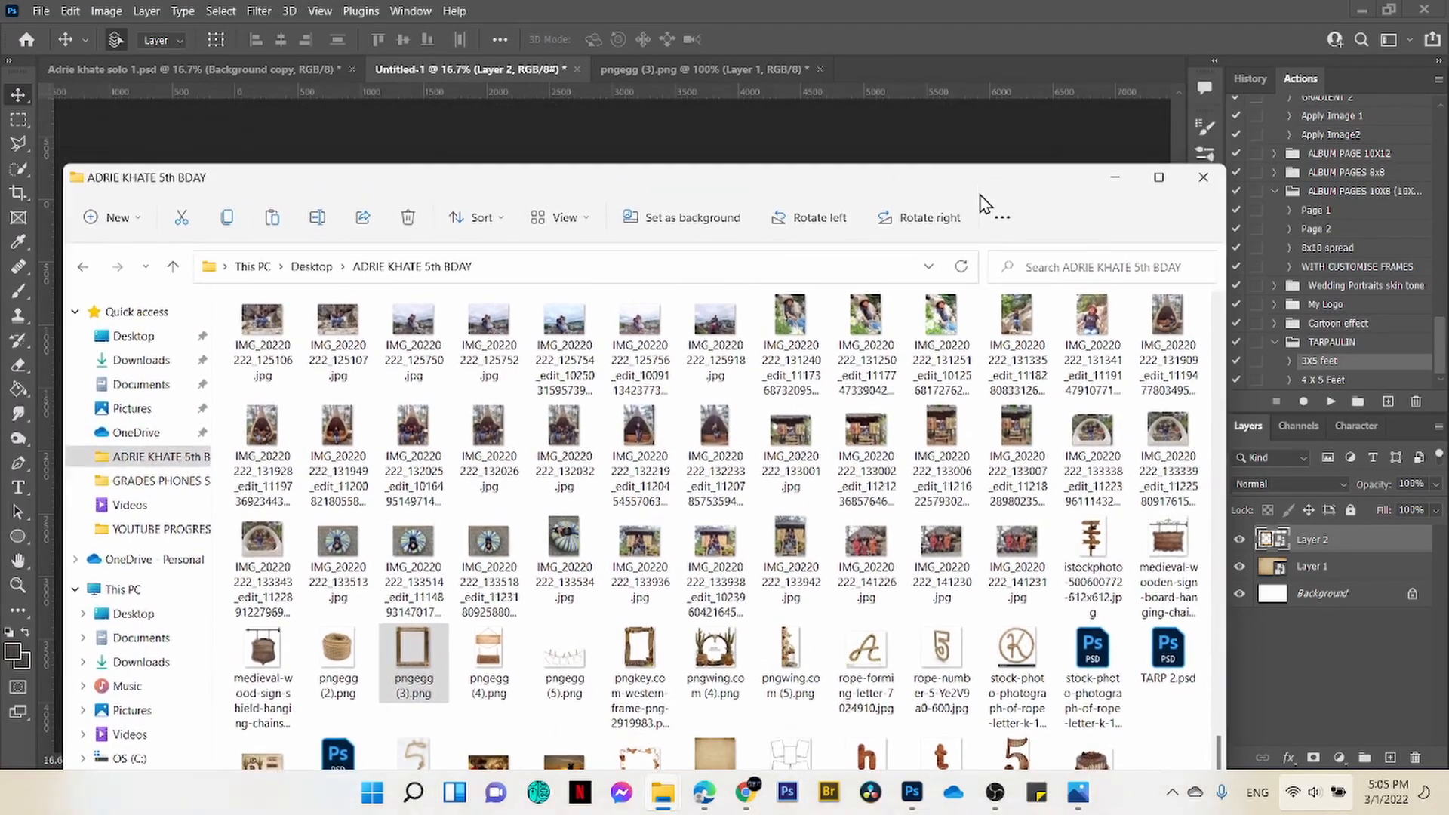
left_click(790, 645)
left_click_drag(873, 68, 874, 71)
Step: Browse the birthday folder's images for another element to add to the design
mouse_move(663, 792)
left_click(751, 702)
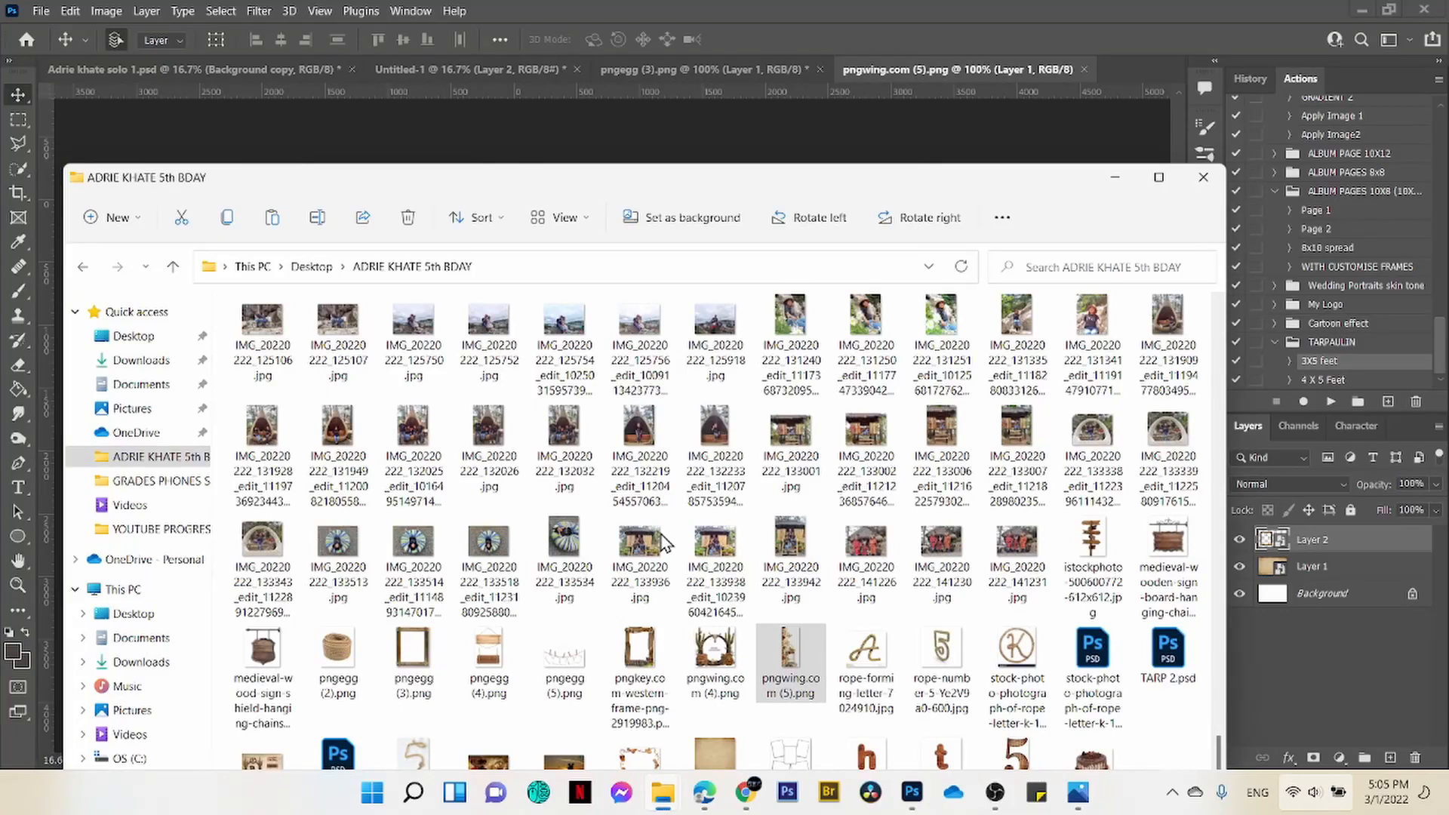
scroll(664, 541, "up", 10)
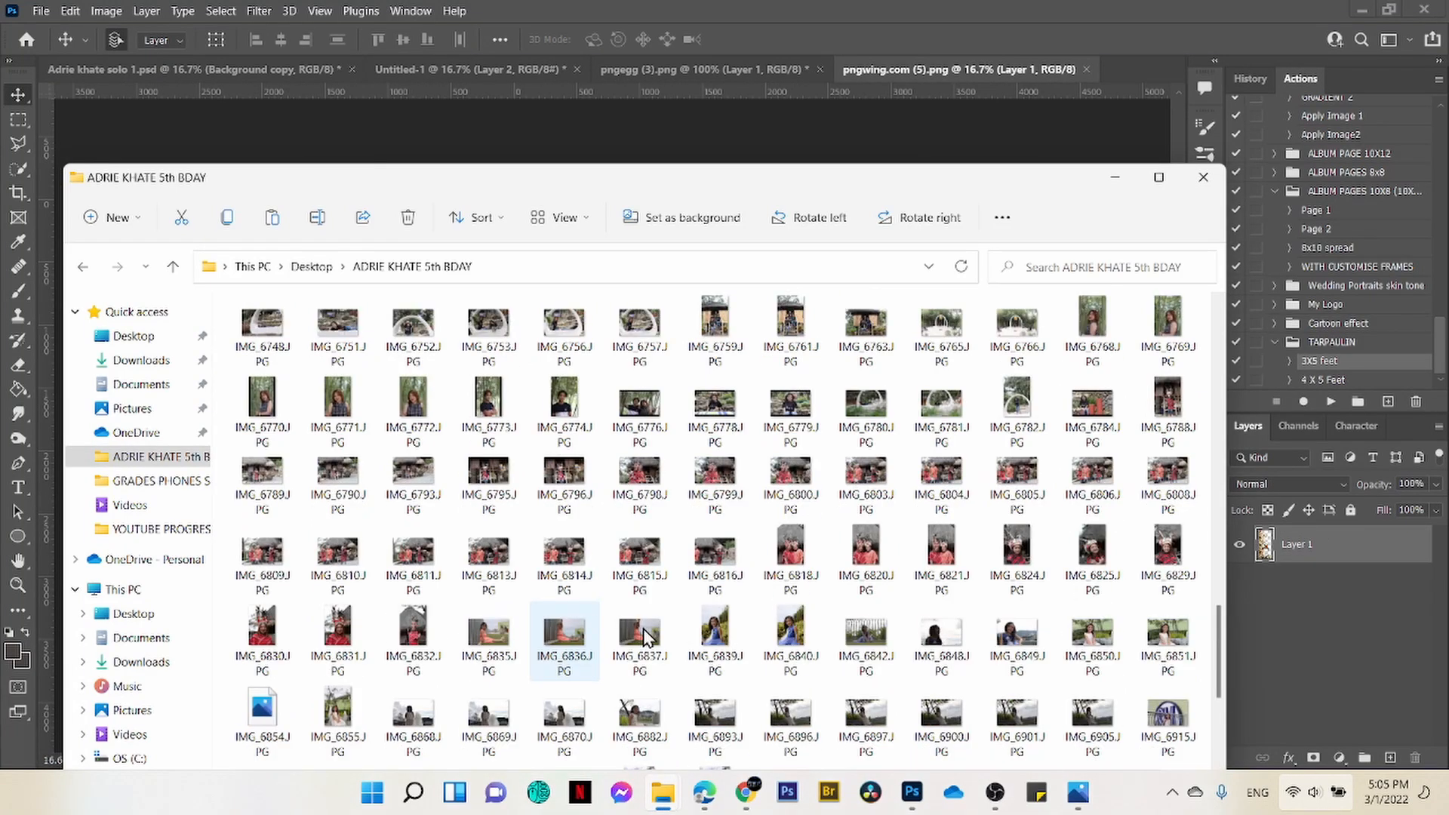
scroll(679, 623, "up", 15)
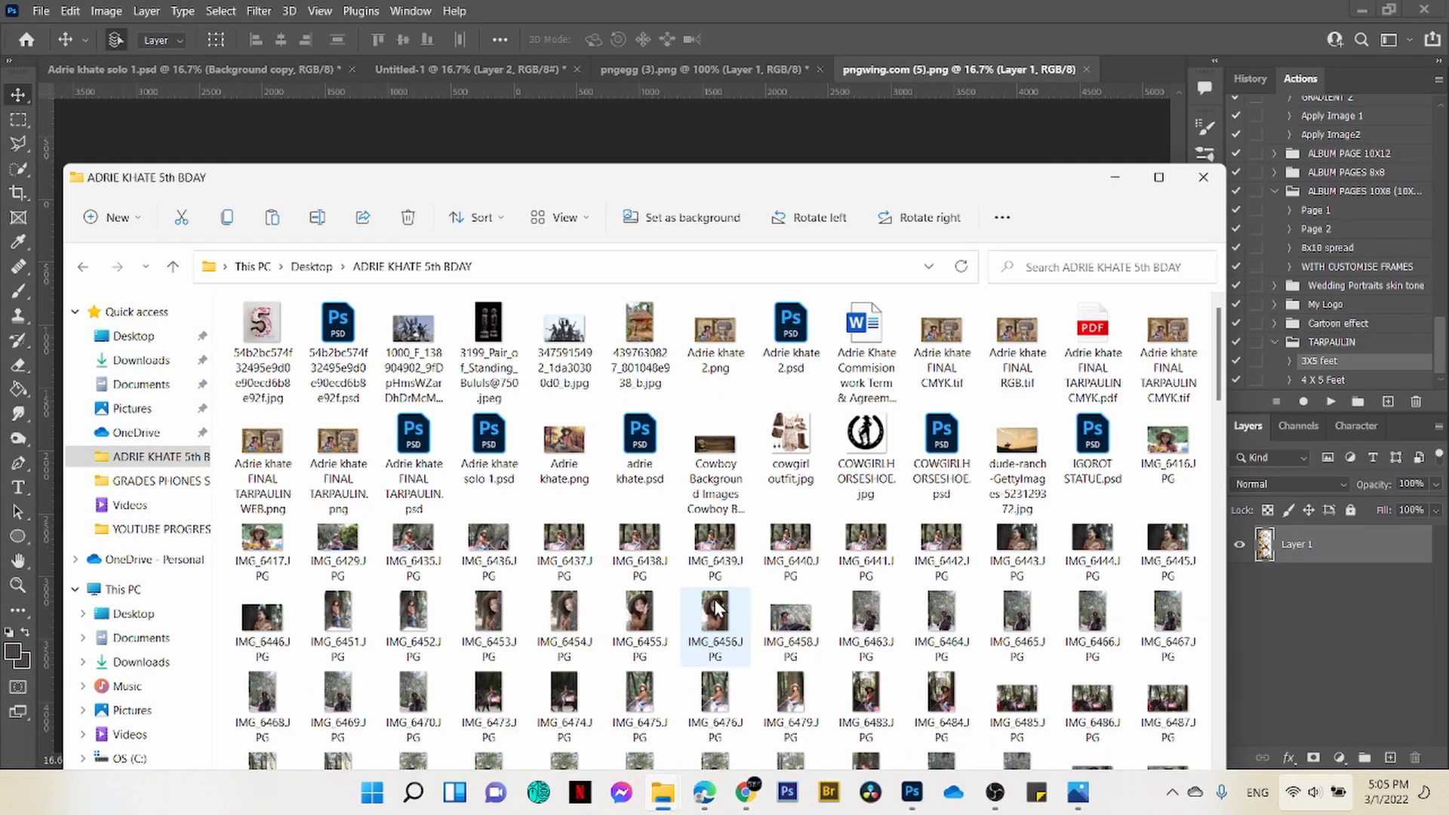
scroll(755, 551, "down", 5)
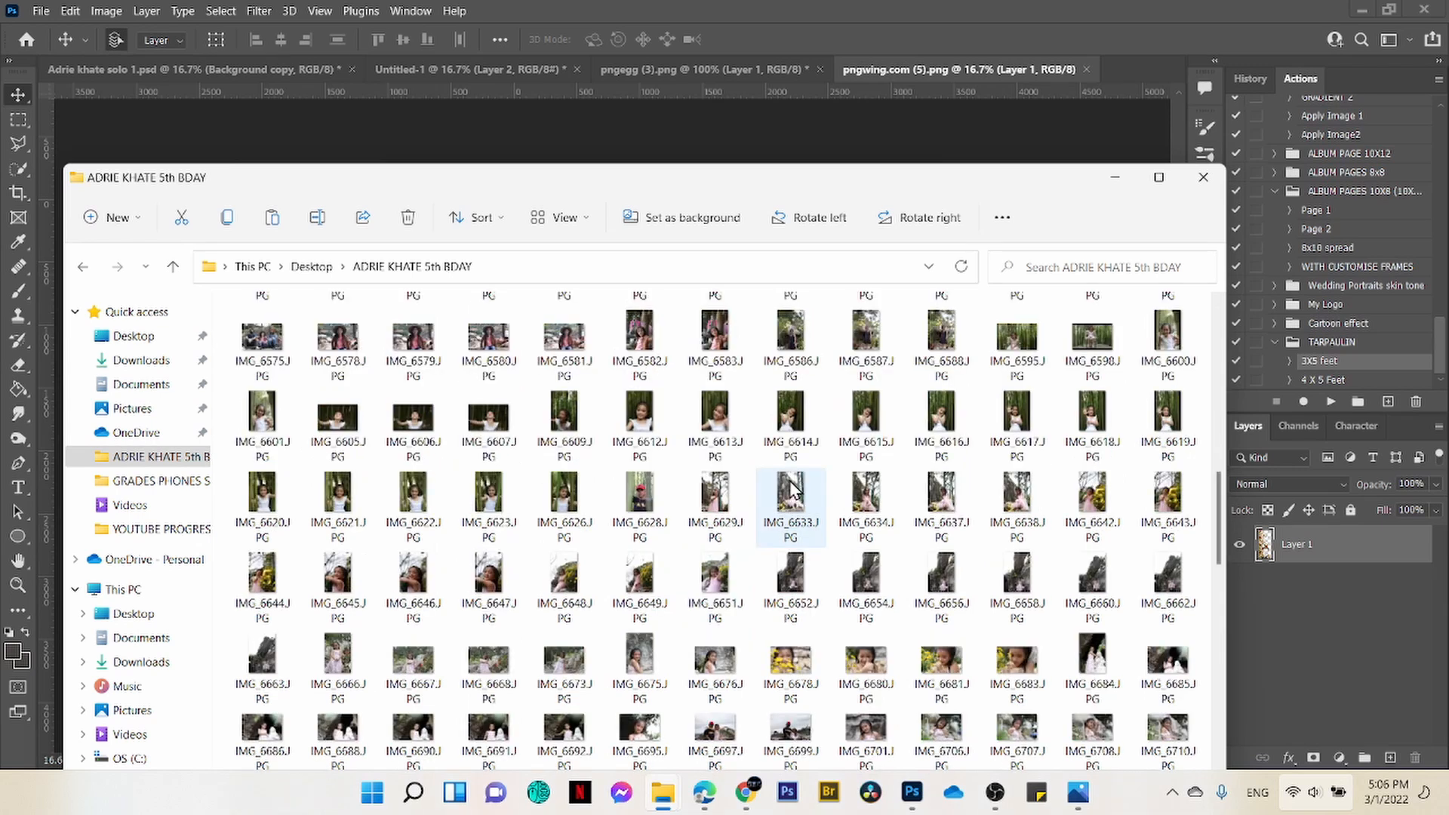
scroll(831, 505, "up", 5)
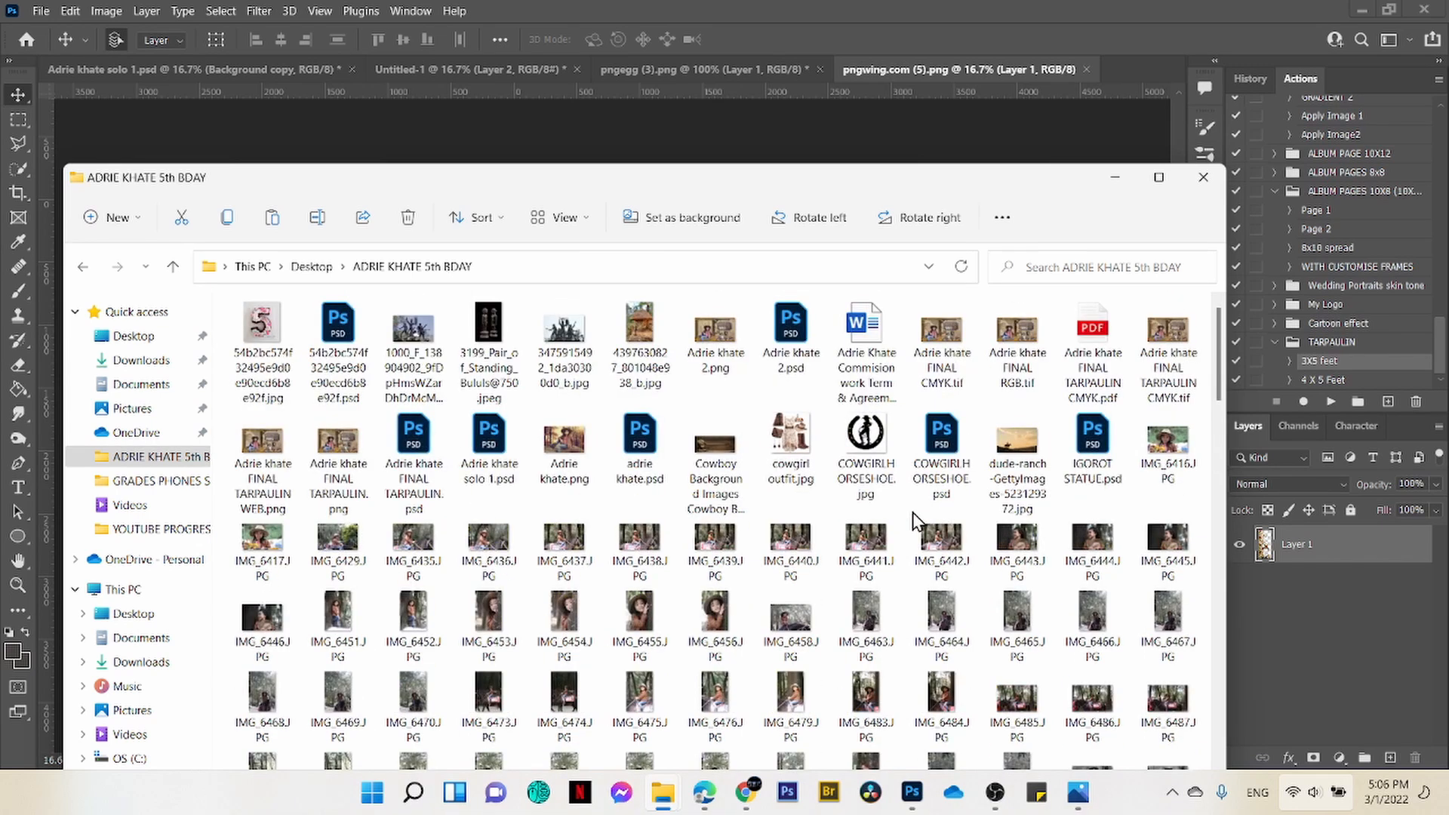
scroll(915, 521, "down", 15)
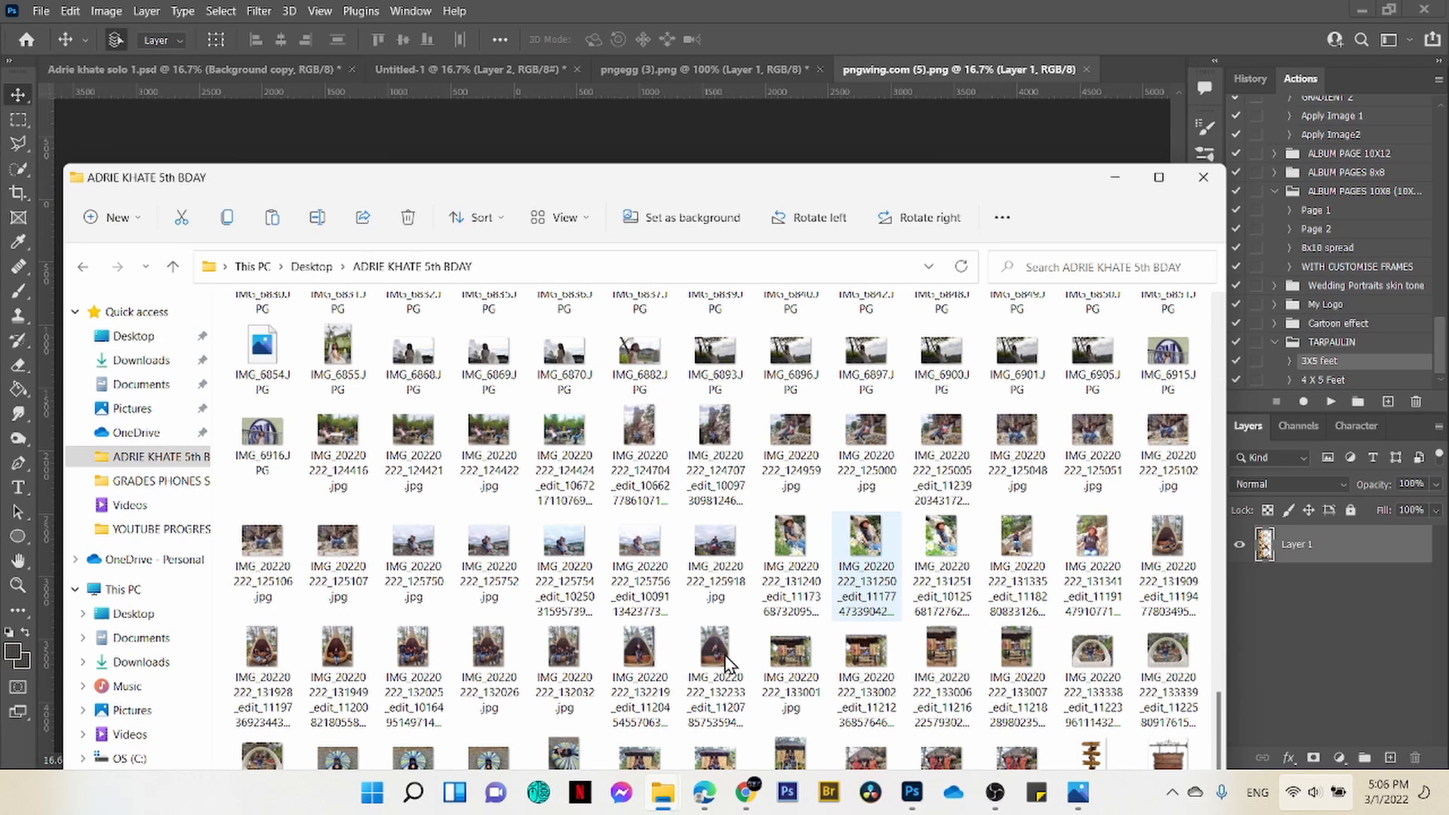
scroll(724, 665, "down", 3)
left_click(793, 650)
left_click_drag(718, 184, 739, 138)
mouse_move(663, 793)
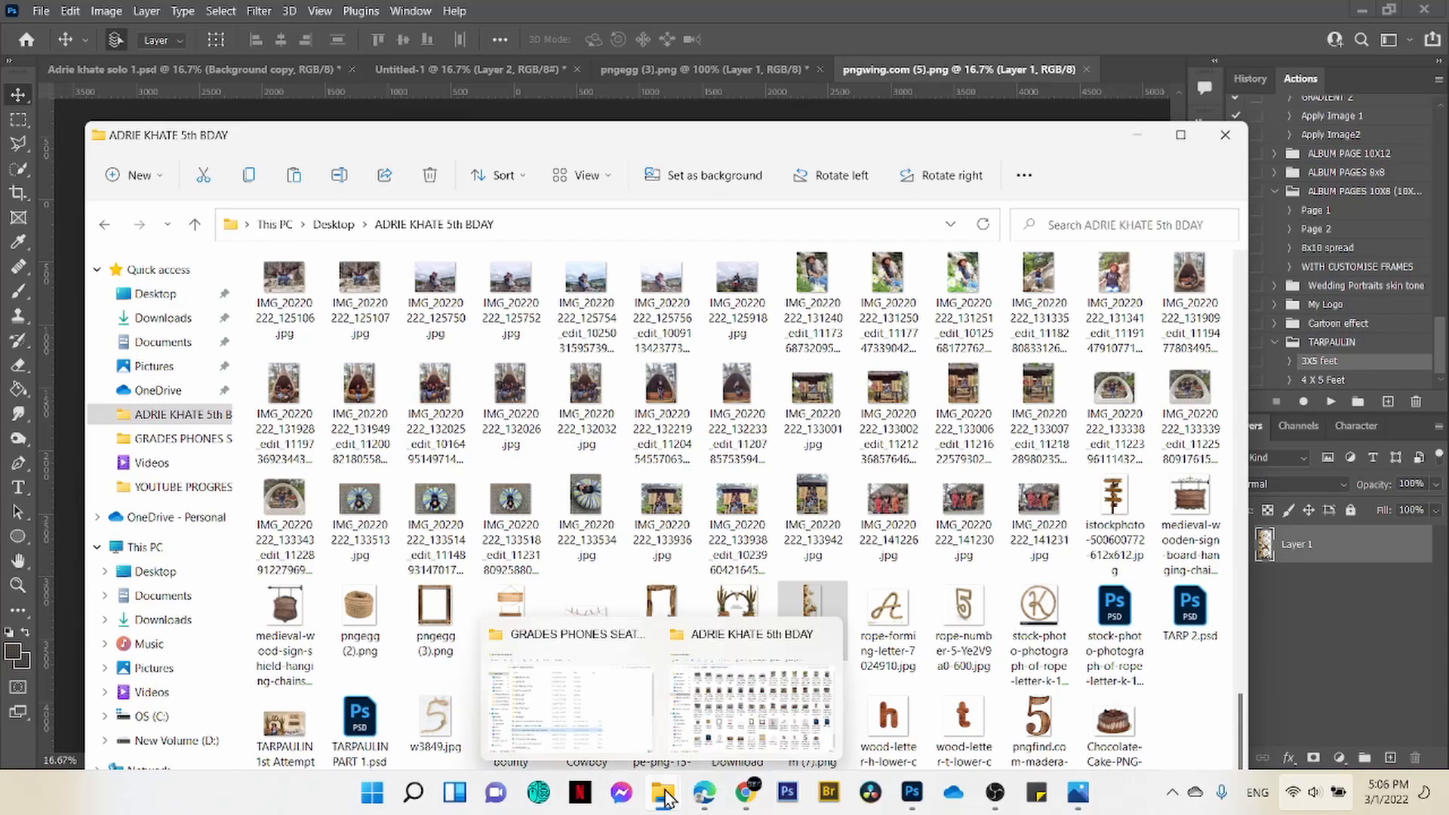
Step: Find the hanging wooden sign pngwing.com (4).png in the Downloads folder and open it as a document
left_click(627, 713)
left_click(160, 204)
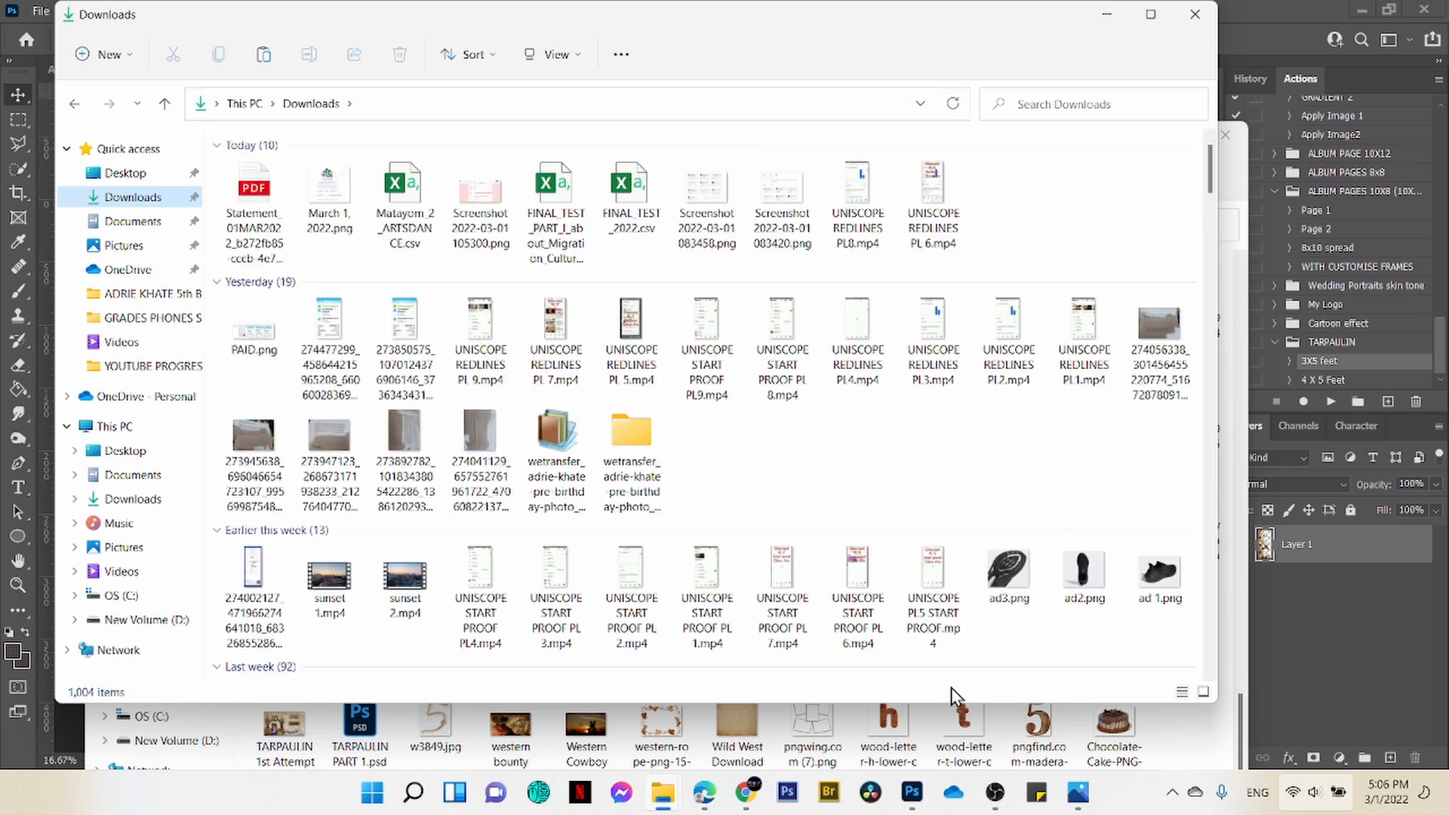
scroll(983, 447, "down", 10)
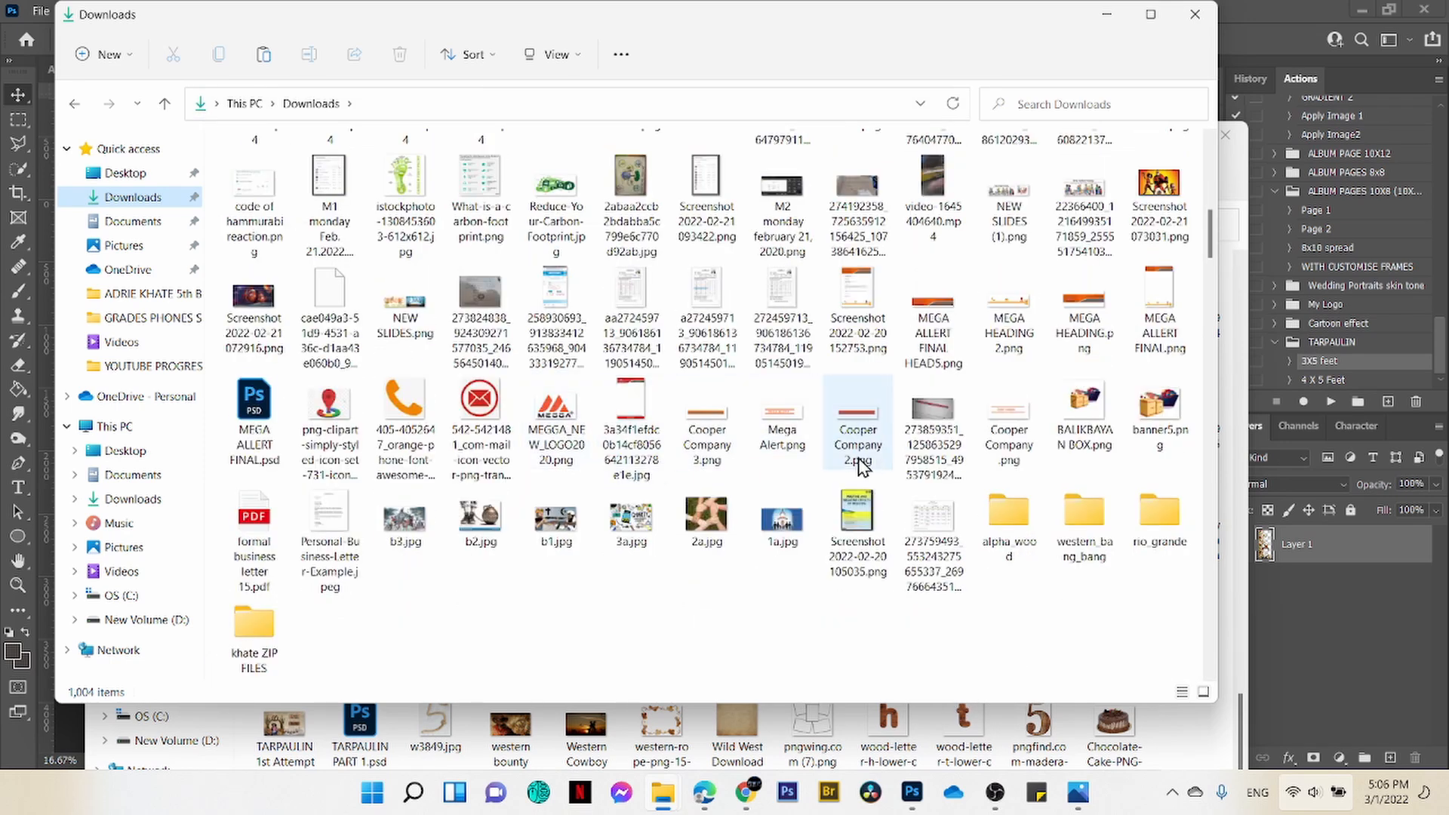
scroll(863, 467, "up", 3)
scroll(864, 468, "up", 5)
left_click_drag(1205, 165, 1204, 192)
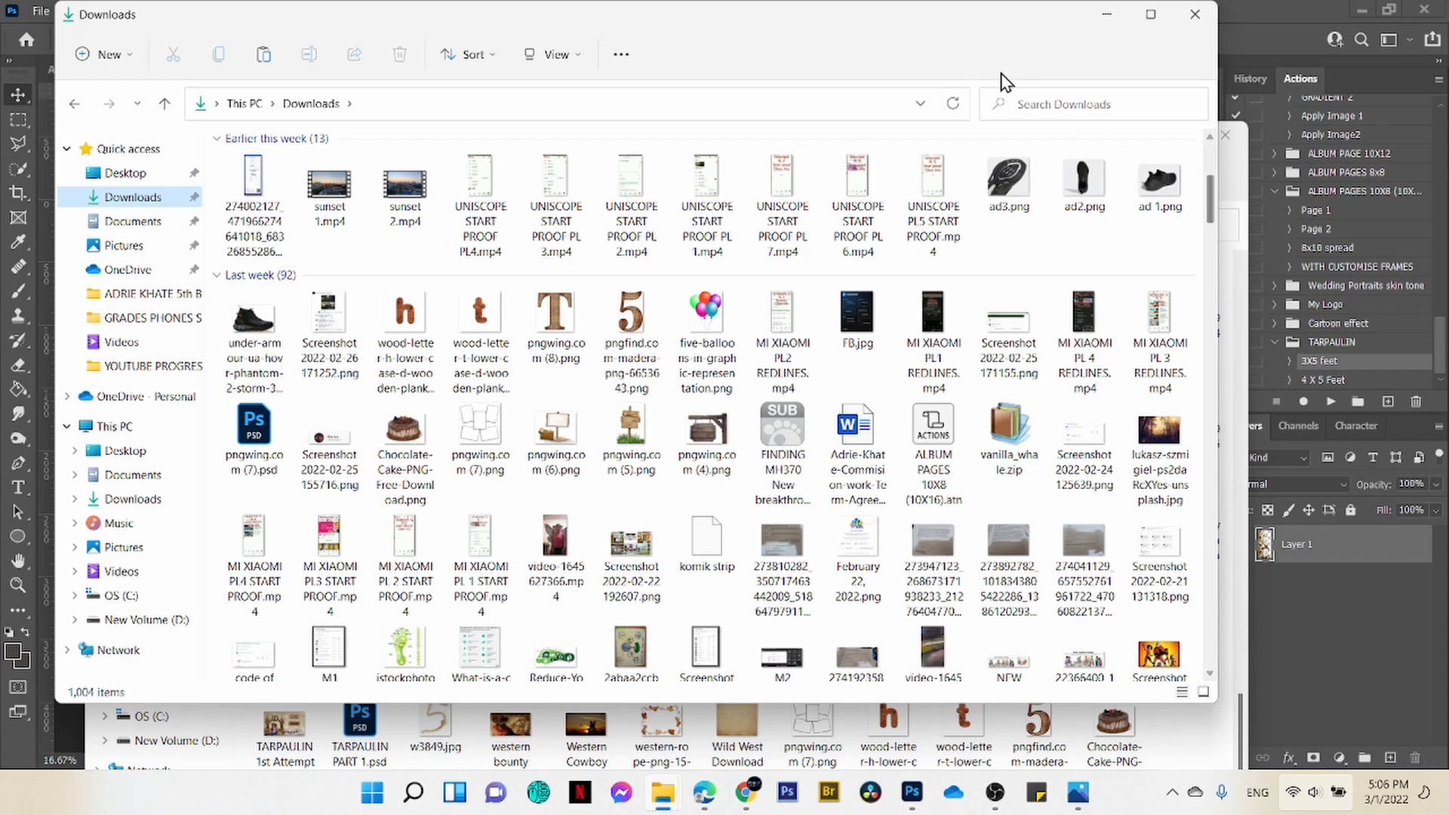
left_click_drag(984, 24, 999, 148)
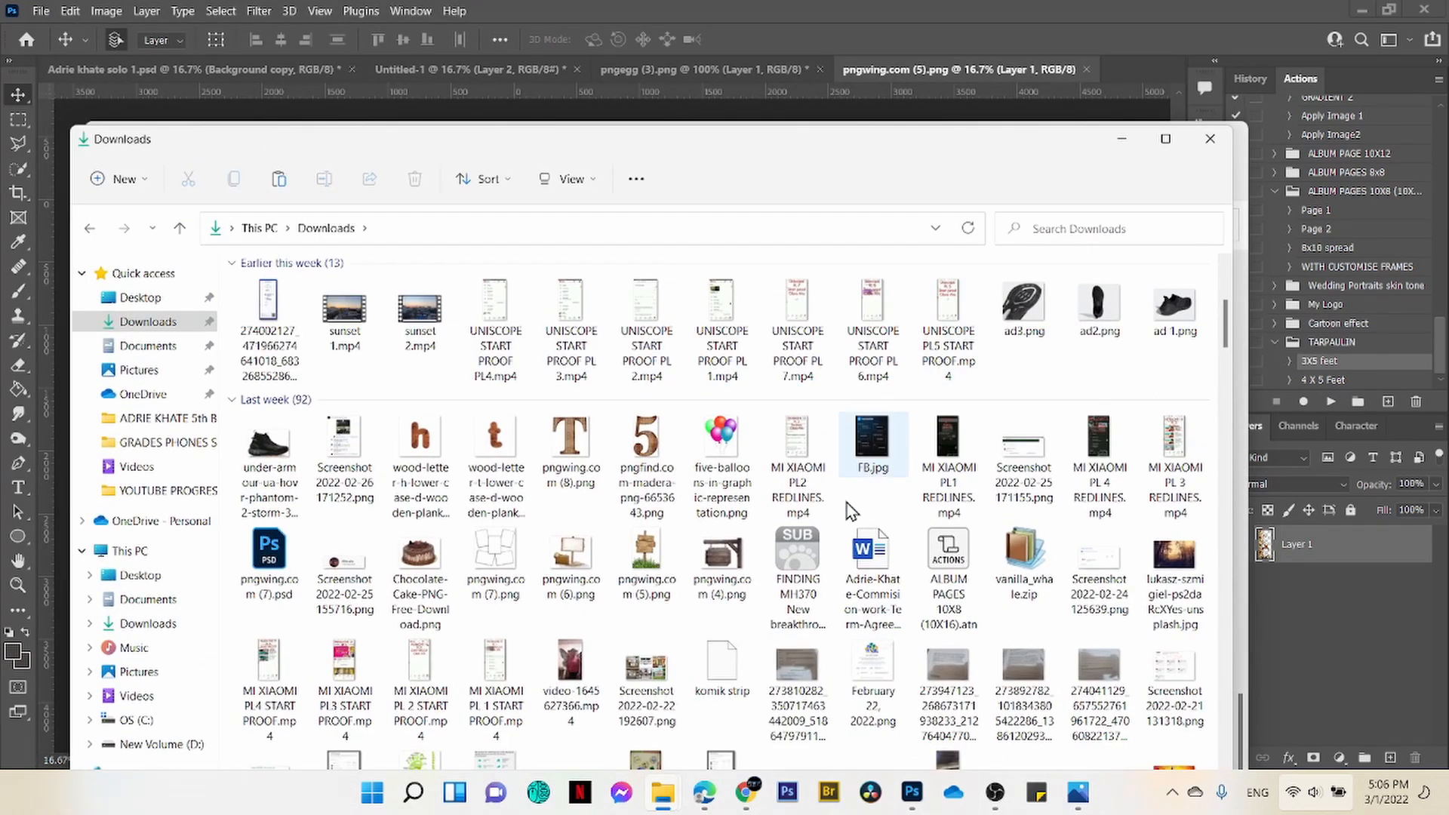
double_click(723, 562)
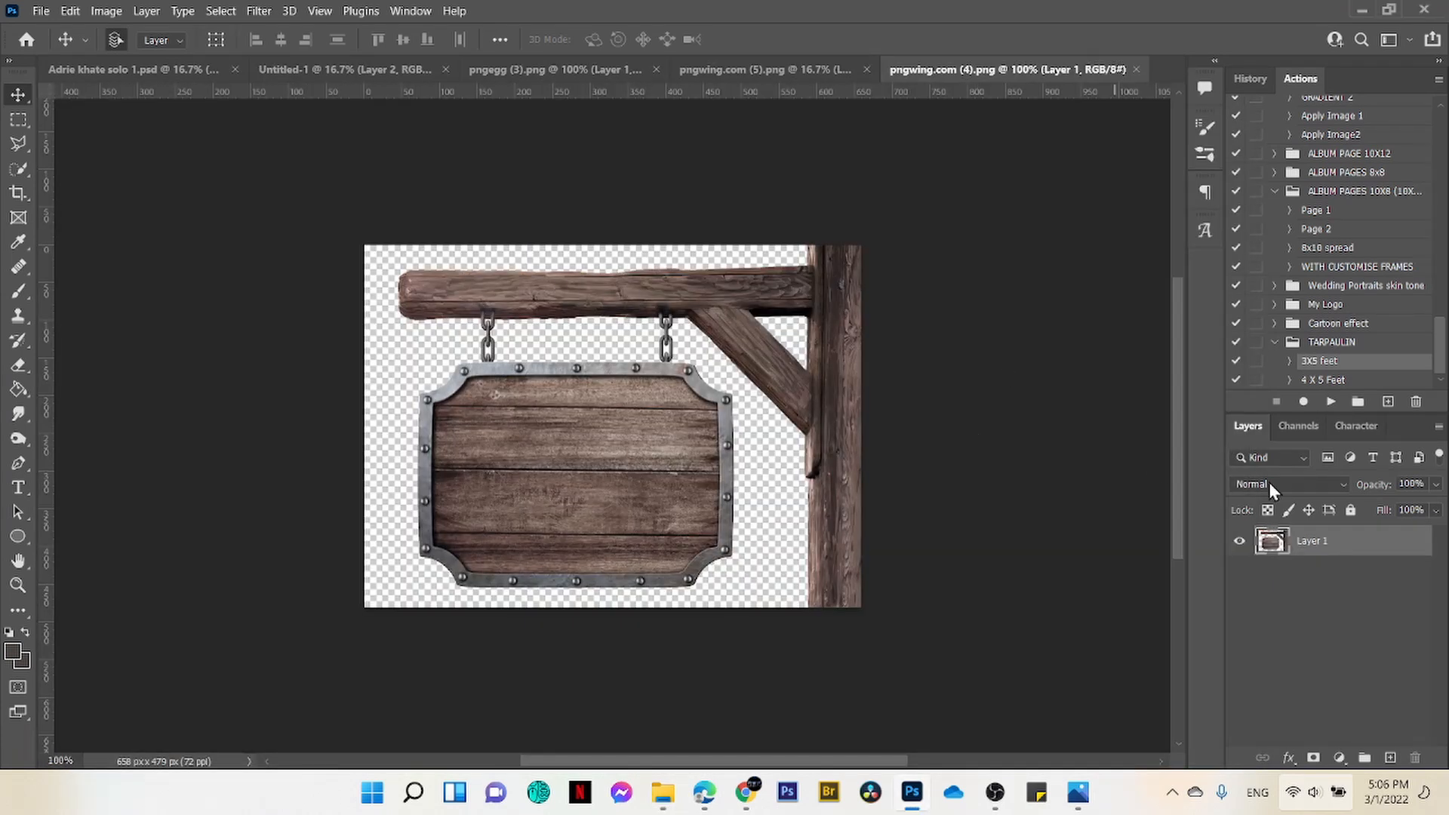
Step: Convert the hanging sign layer to a smart object and place it in Untitled-1 beside the wooden frame
right_click(1374, 555)
left_click(1232, 285)
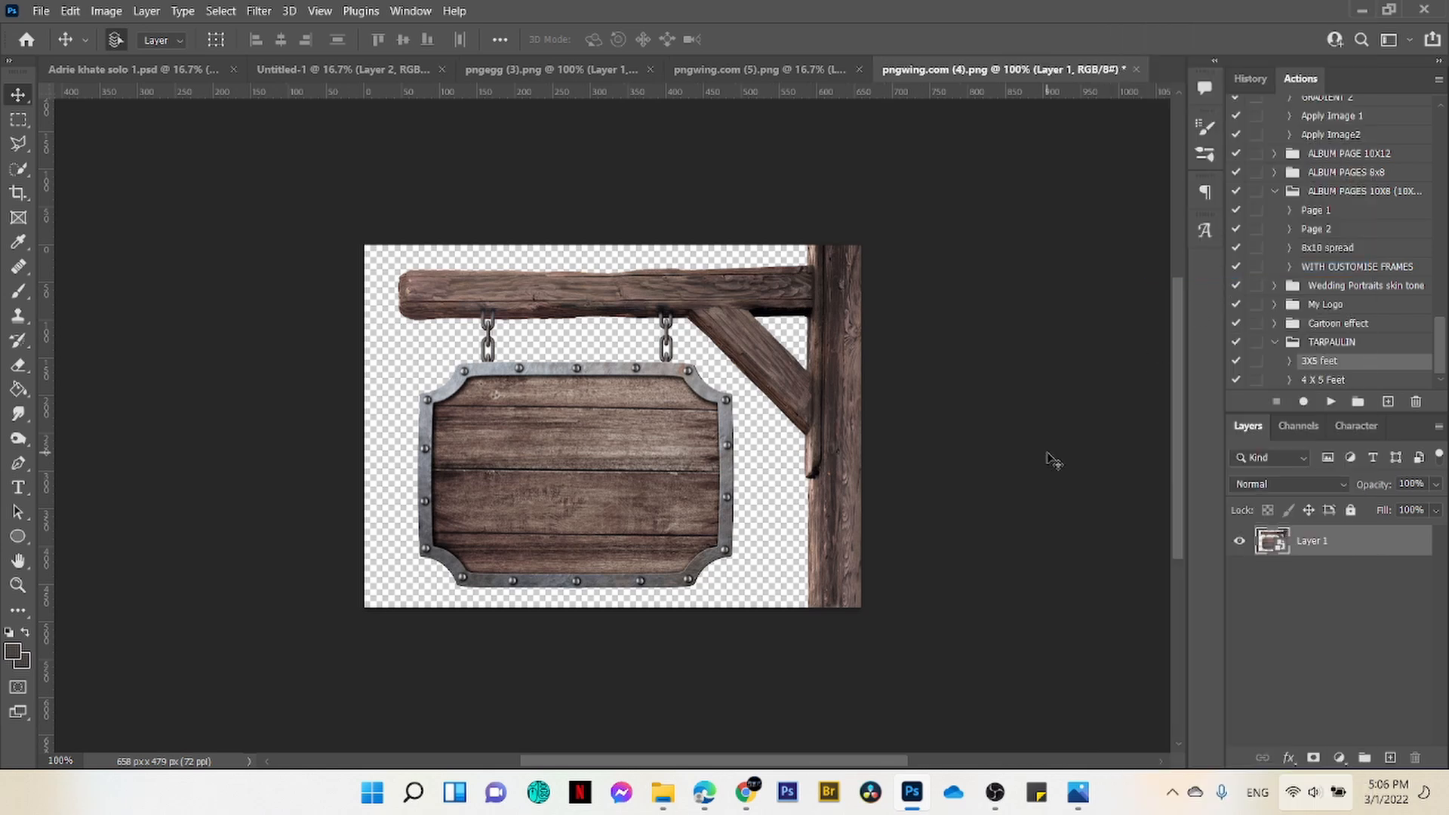
left_click_drag(825, 477, 414, 162)
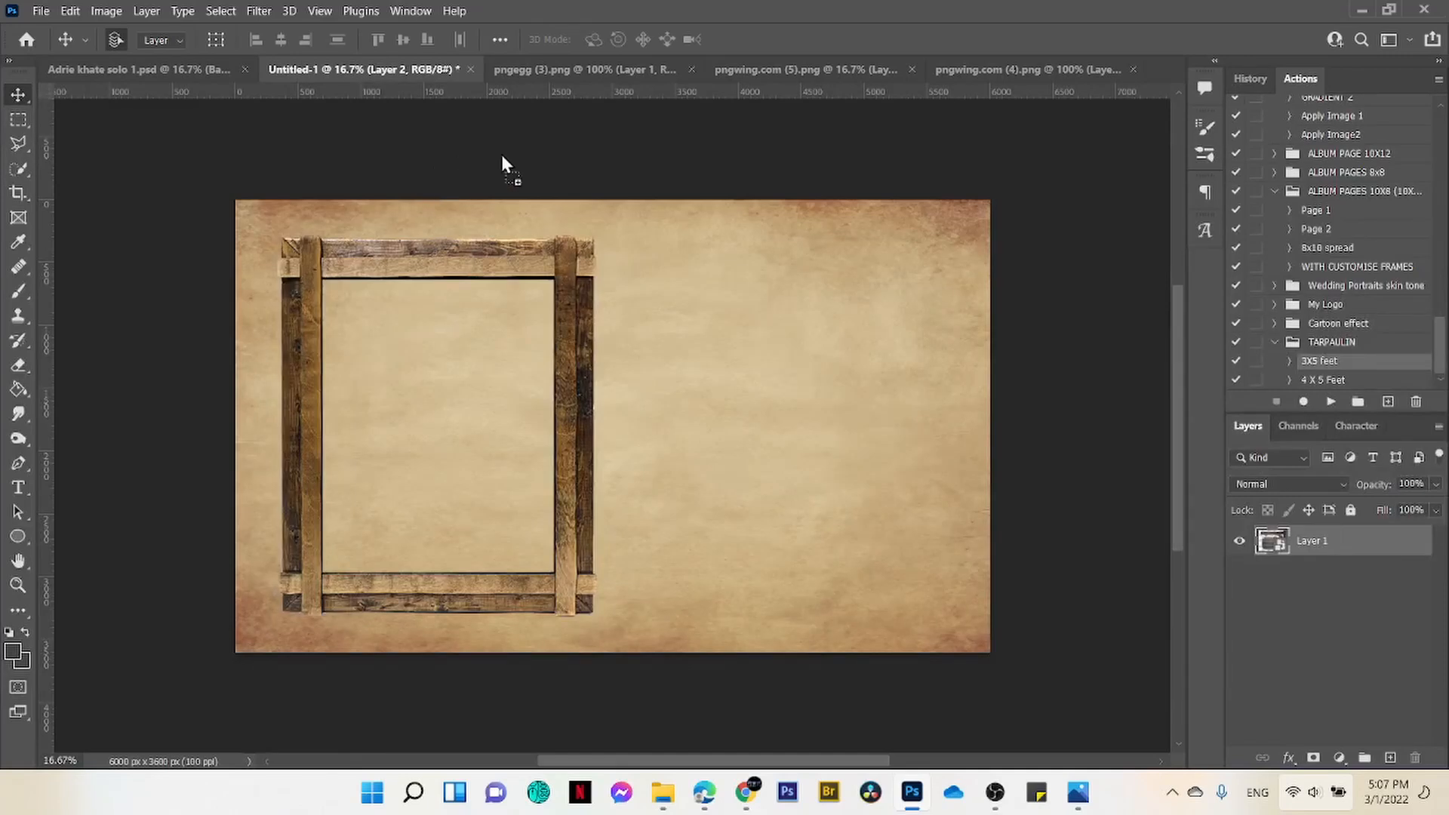
left_click_drag(632, 347, 675, 368)
Step: Scale the hanging wooden sign up to about 299%
key("t")
key("ctrl+t")
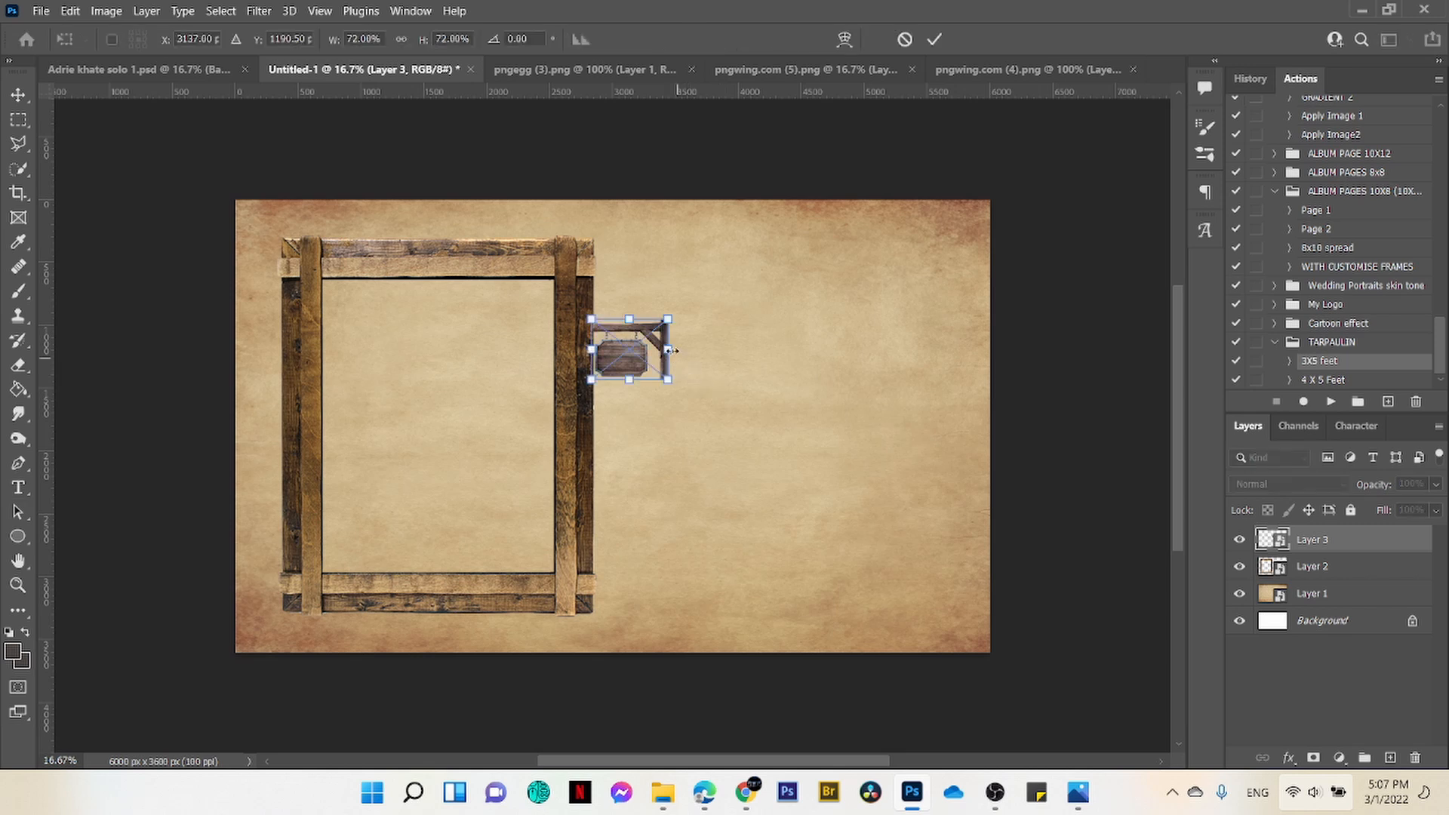
left_click_drag(669, 320, 823, 257)
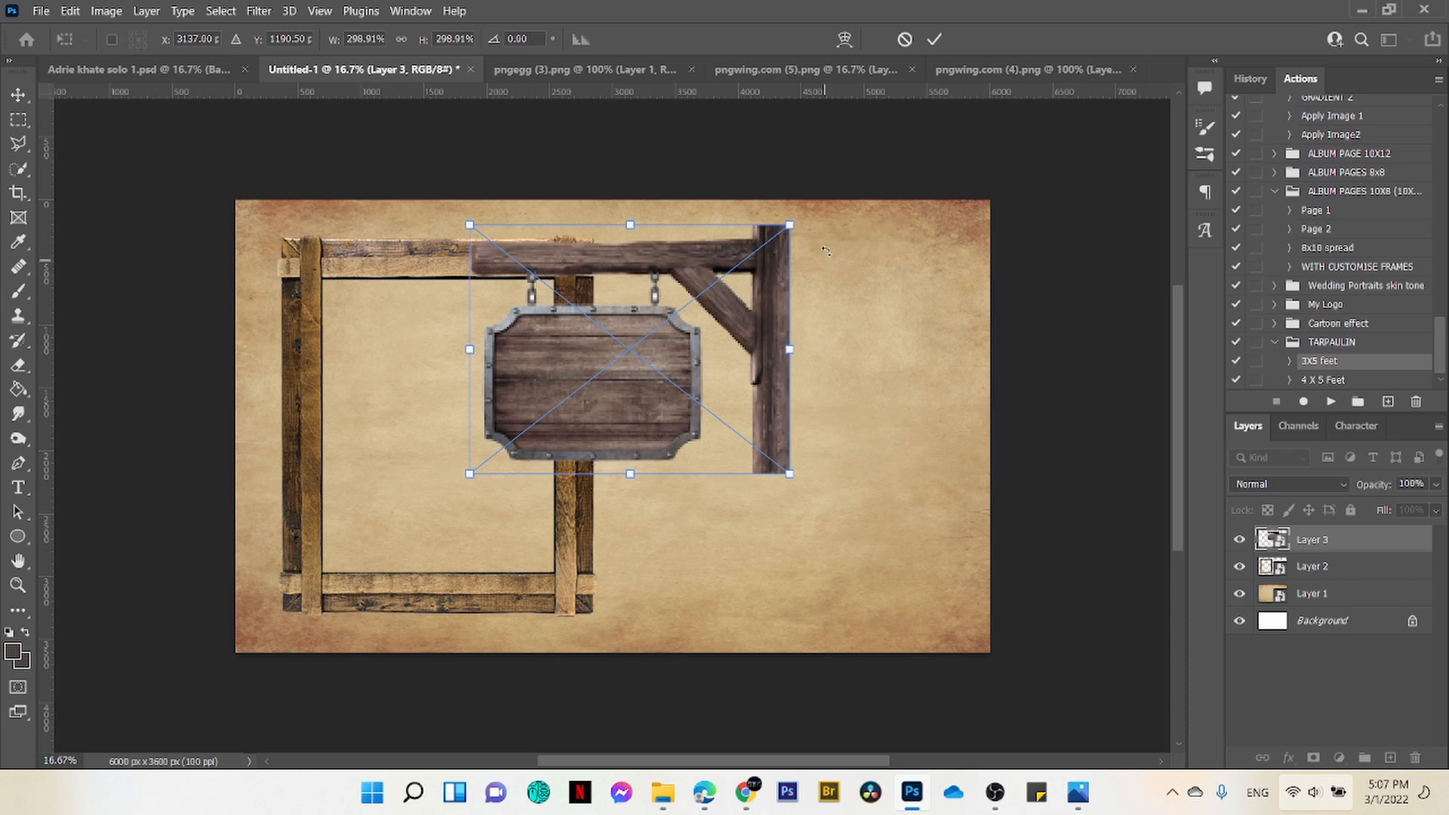
left_click(935, 39)
Step: Flip the hanging sign horizontally and move it so its post lies over the wooden frame's right side
left_click(71, 10)
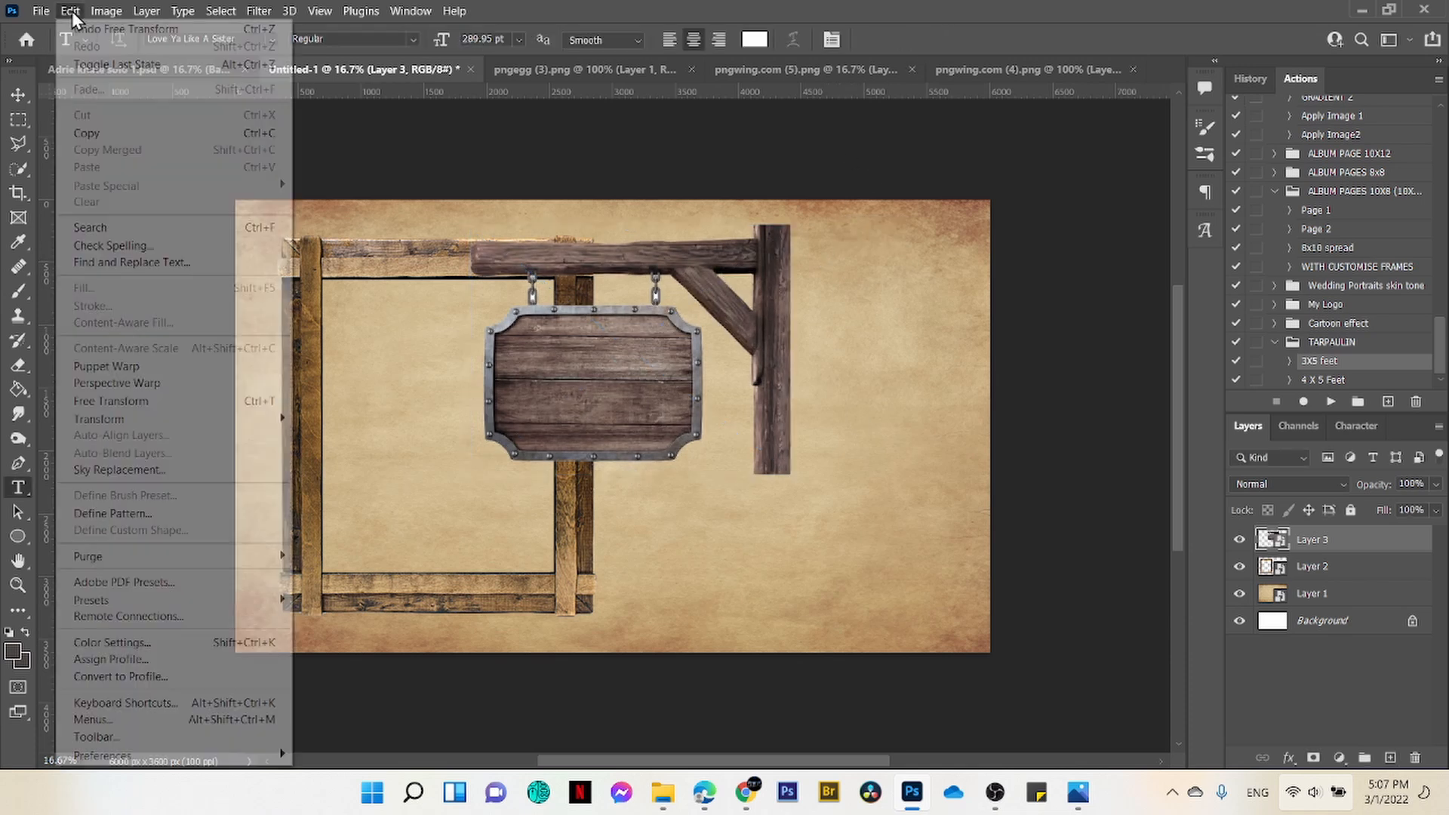
mouse_move(178, 418)
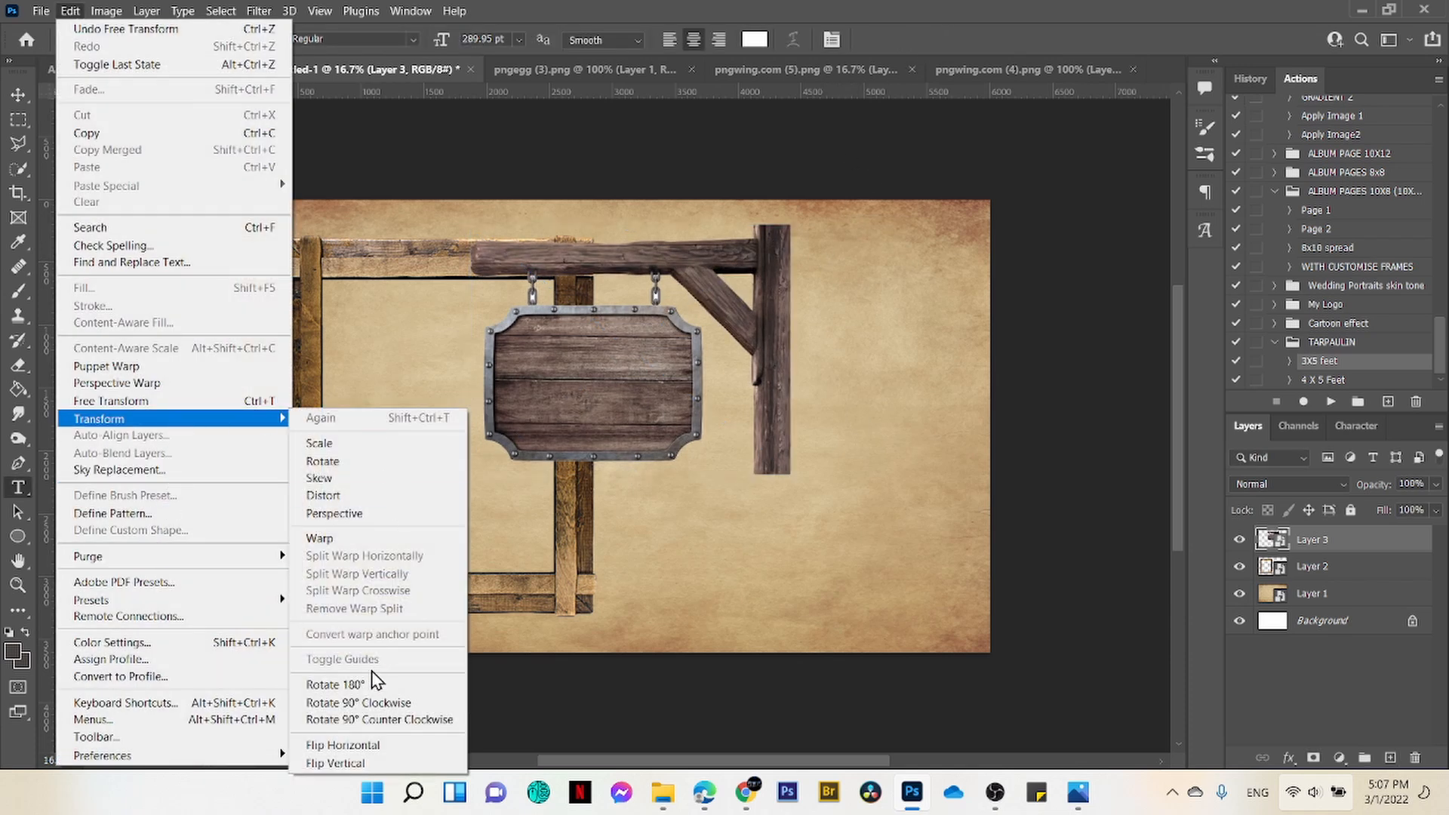
left_click(371, 746)
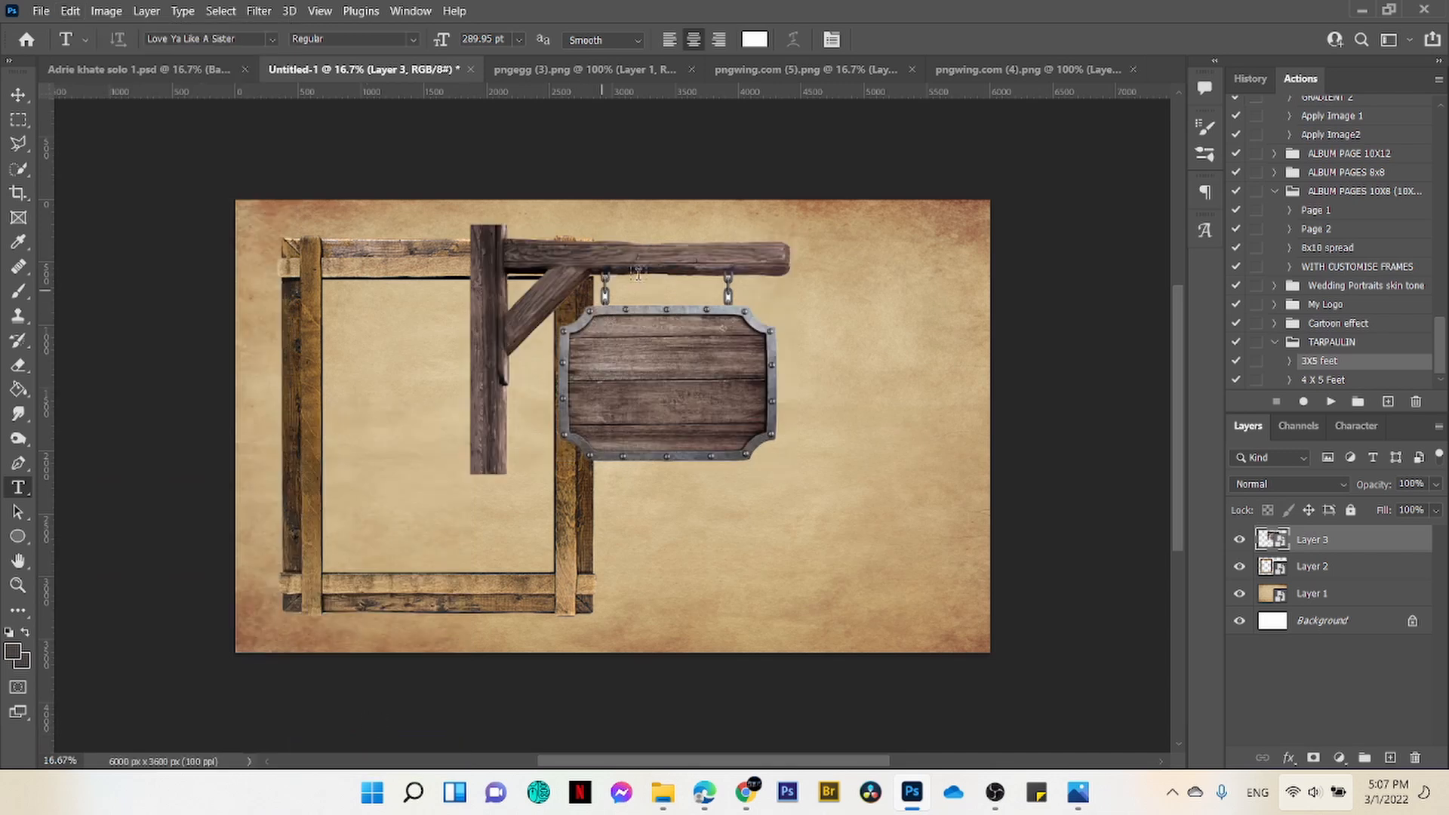
key("v")
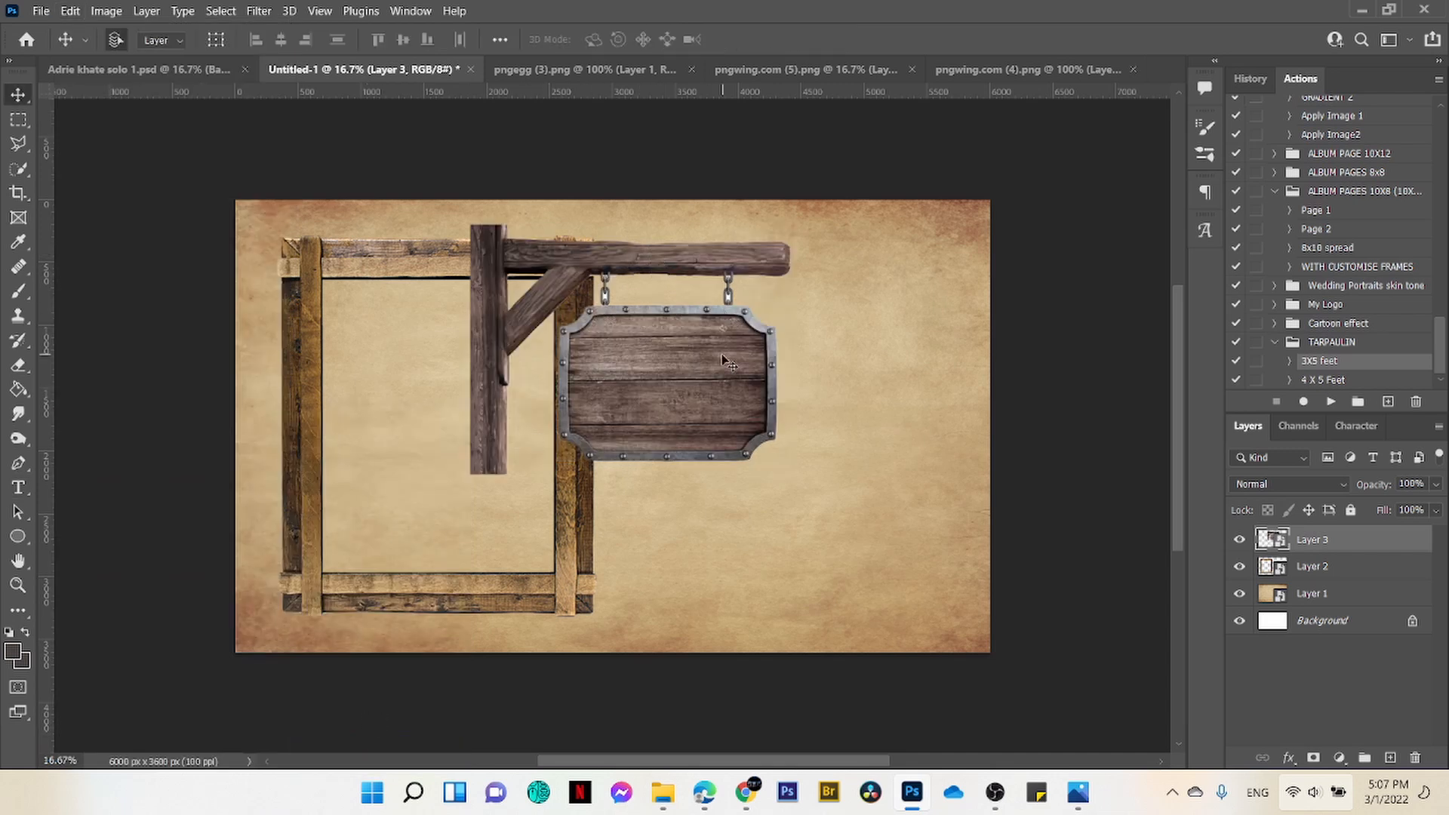
left_click_drag(663, 262, 751, 274)
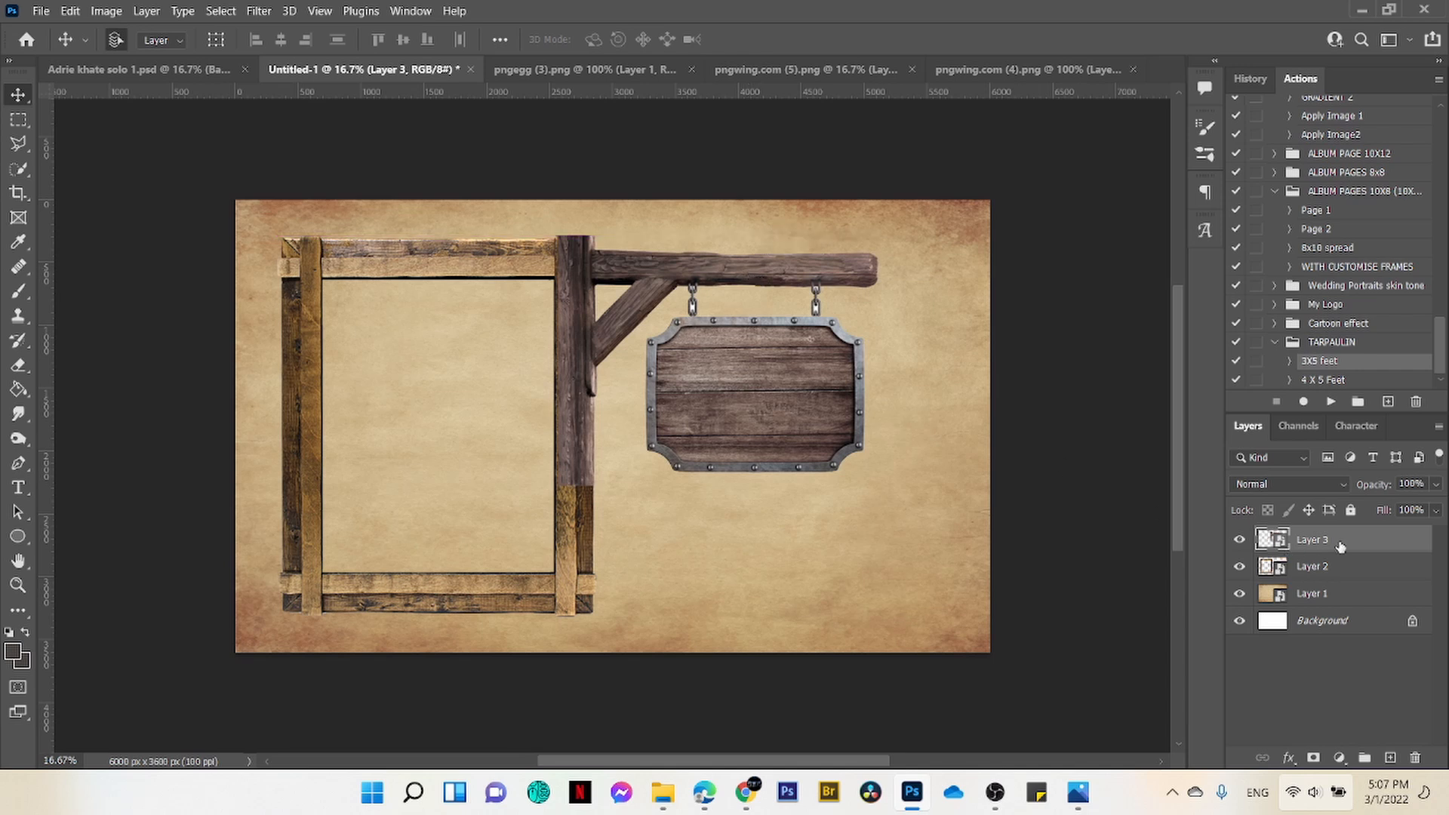
Step: Move the hanging sign layer below the wooden frame layer and shift the sign sideways until its post is clear of the frame
left_click_drag(1340, 547, 1344, 577)
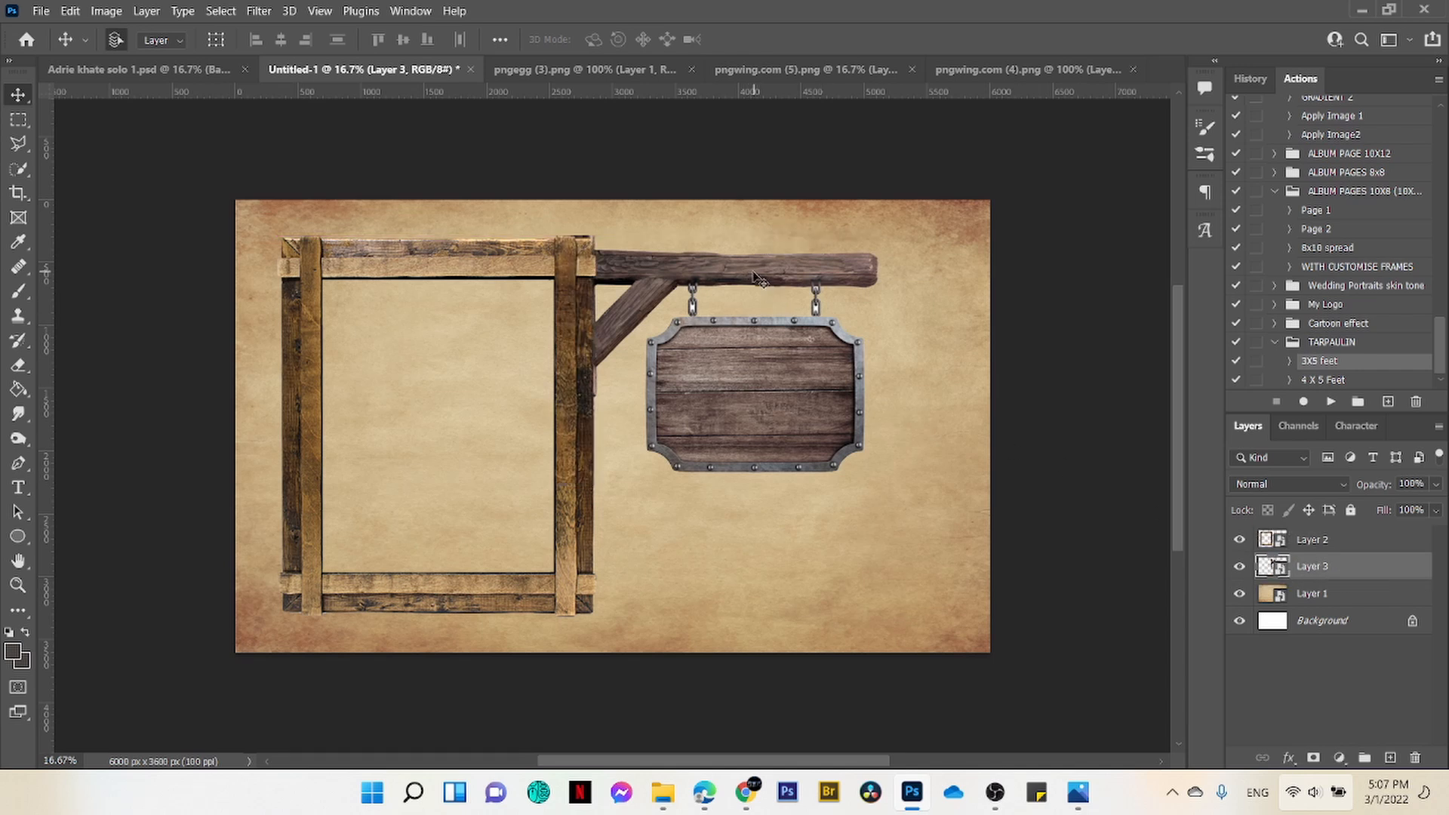
left_click_drag(758, 278, 822, 276)
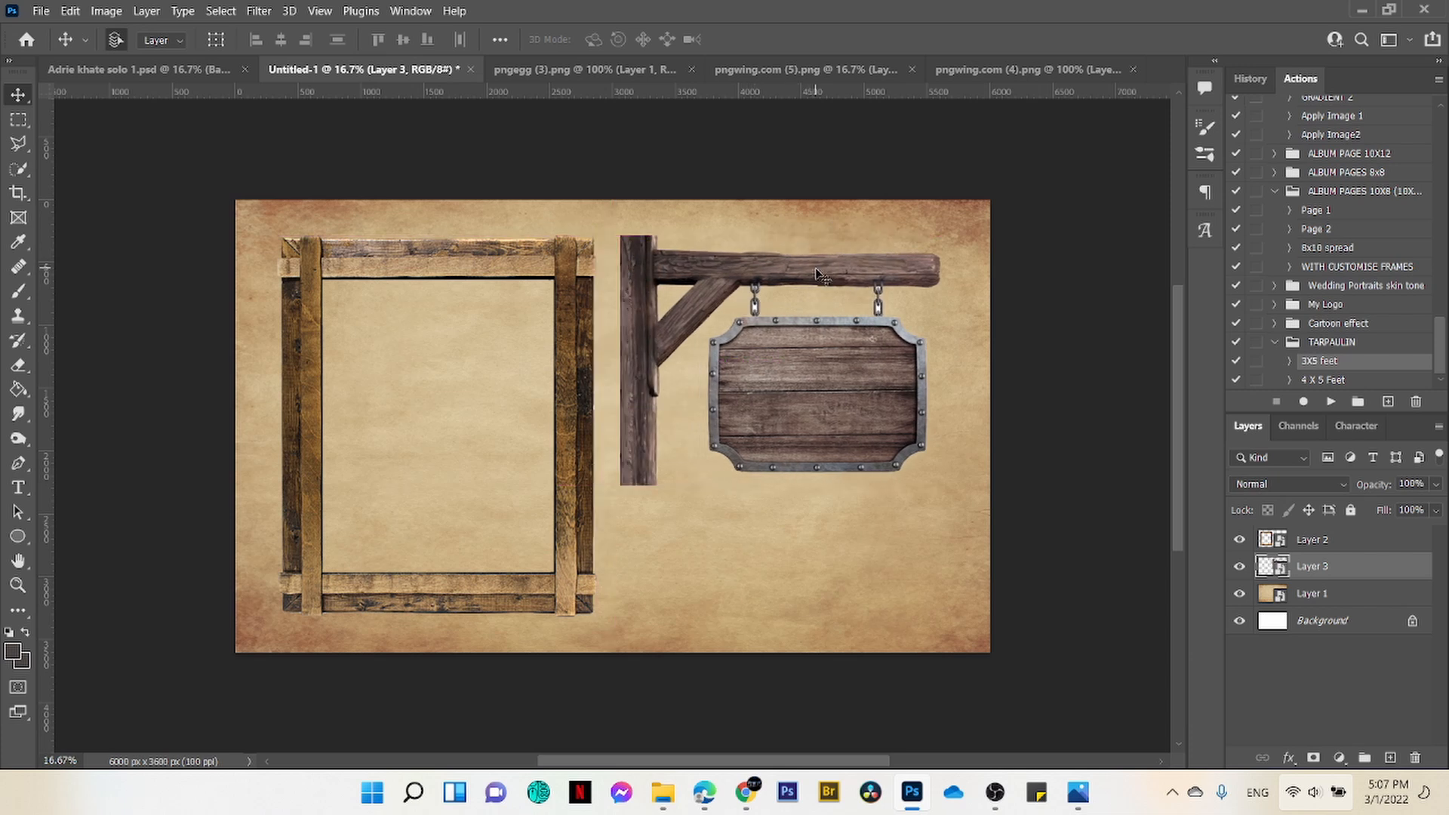
Step: Rasterize the hanging sign layer and delete the top end of its post with a rectangular marquee selection
left_click(18, 120)
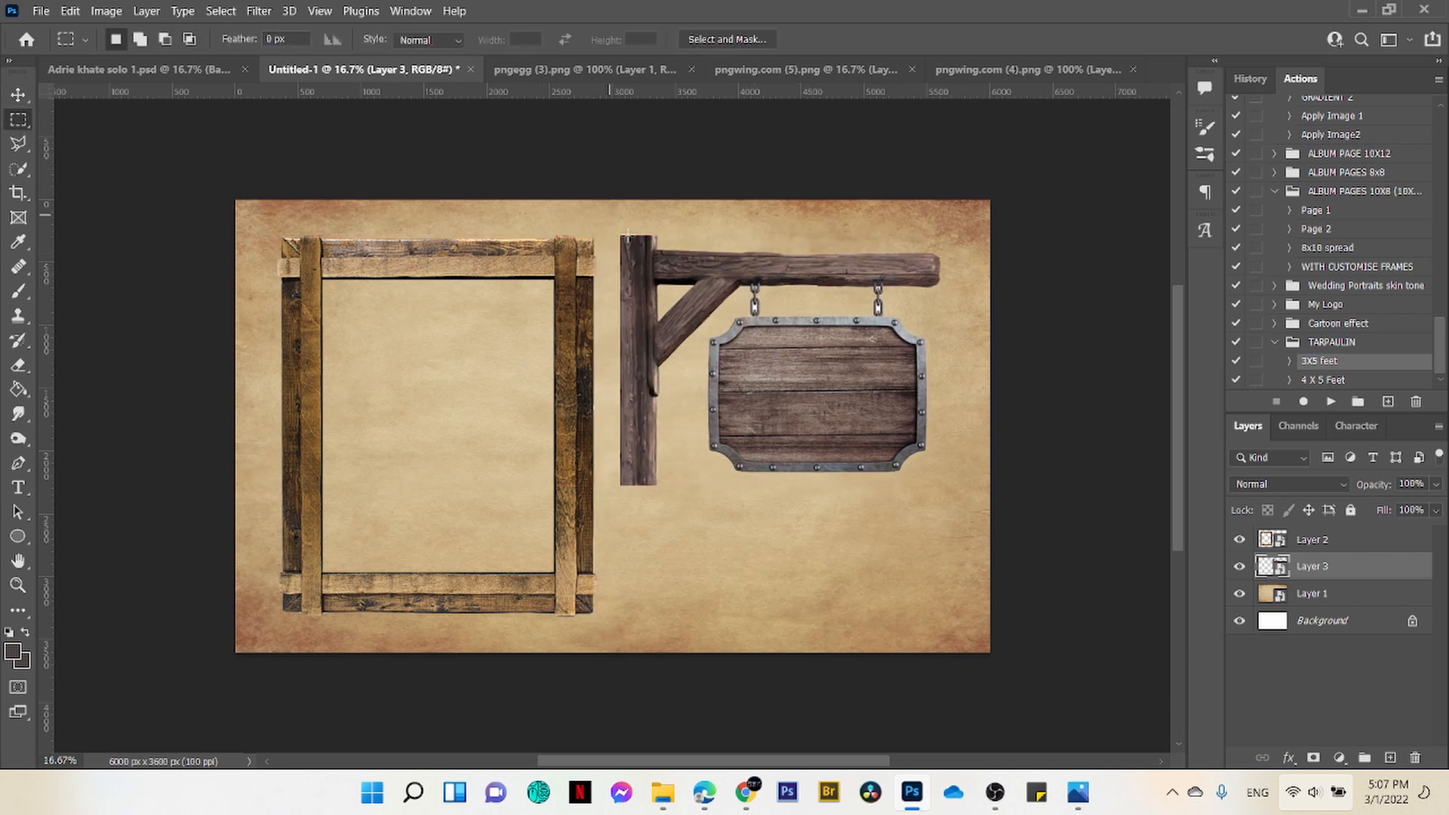
left_click_drag(604, 221, 672, 249)
right_click(663, 246)
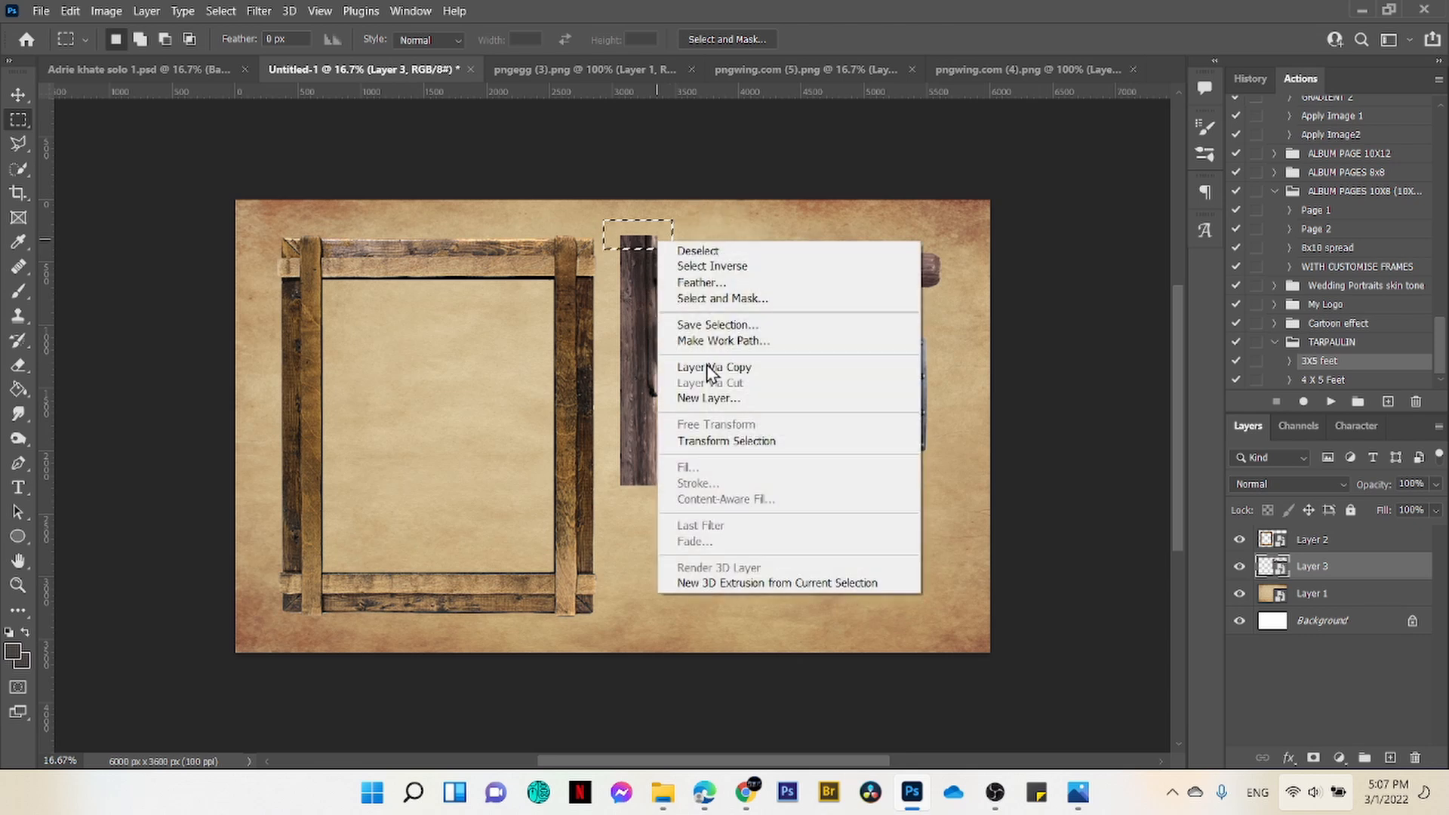
left_click(728, 211)
right_click(1328, 591)
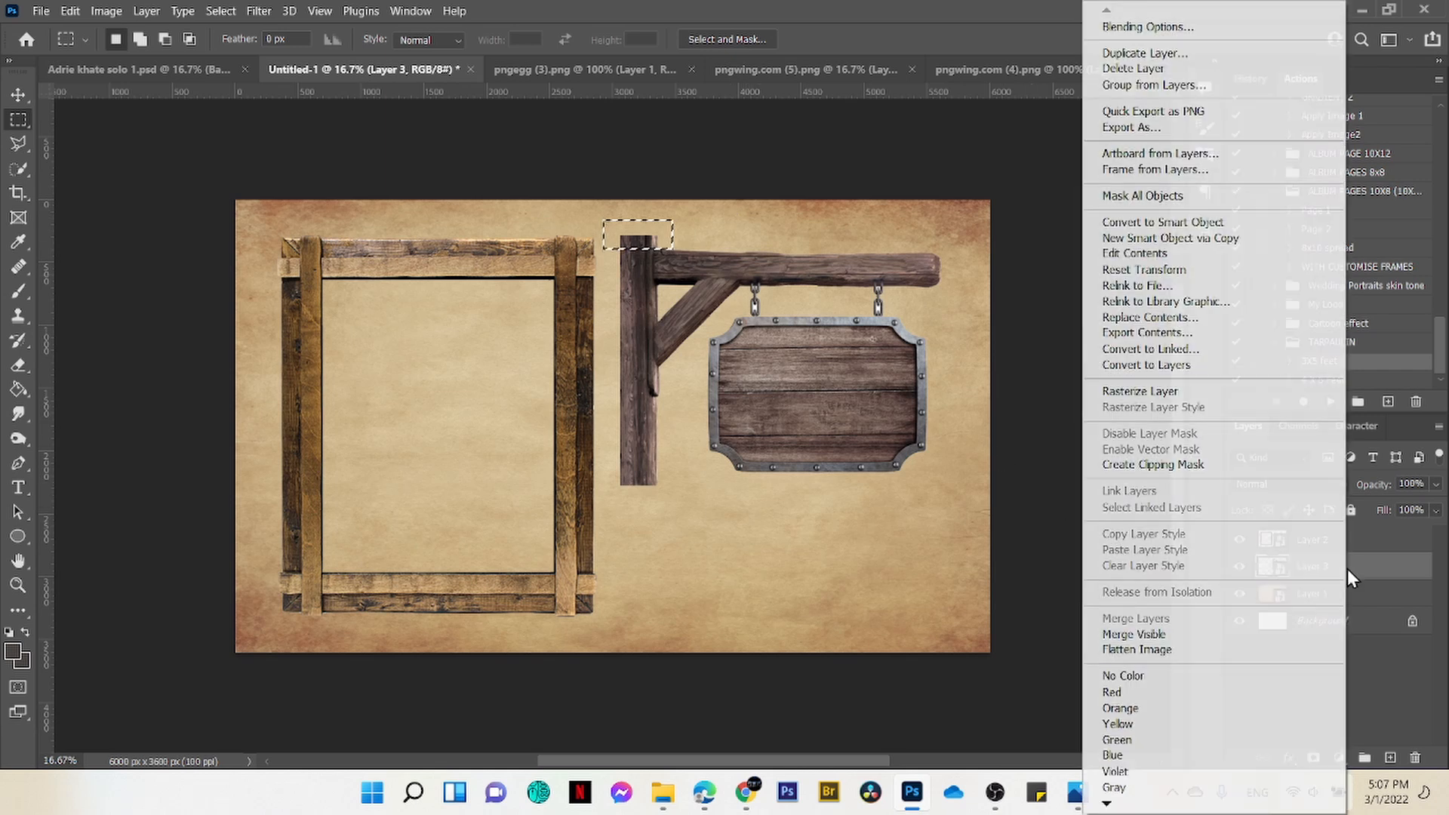
left_click(1188, 391)
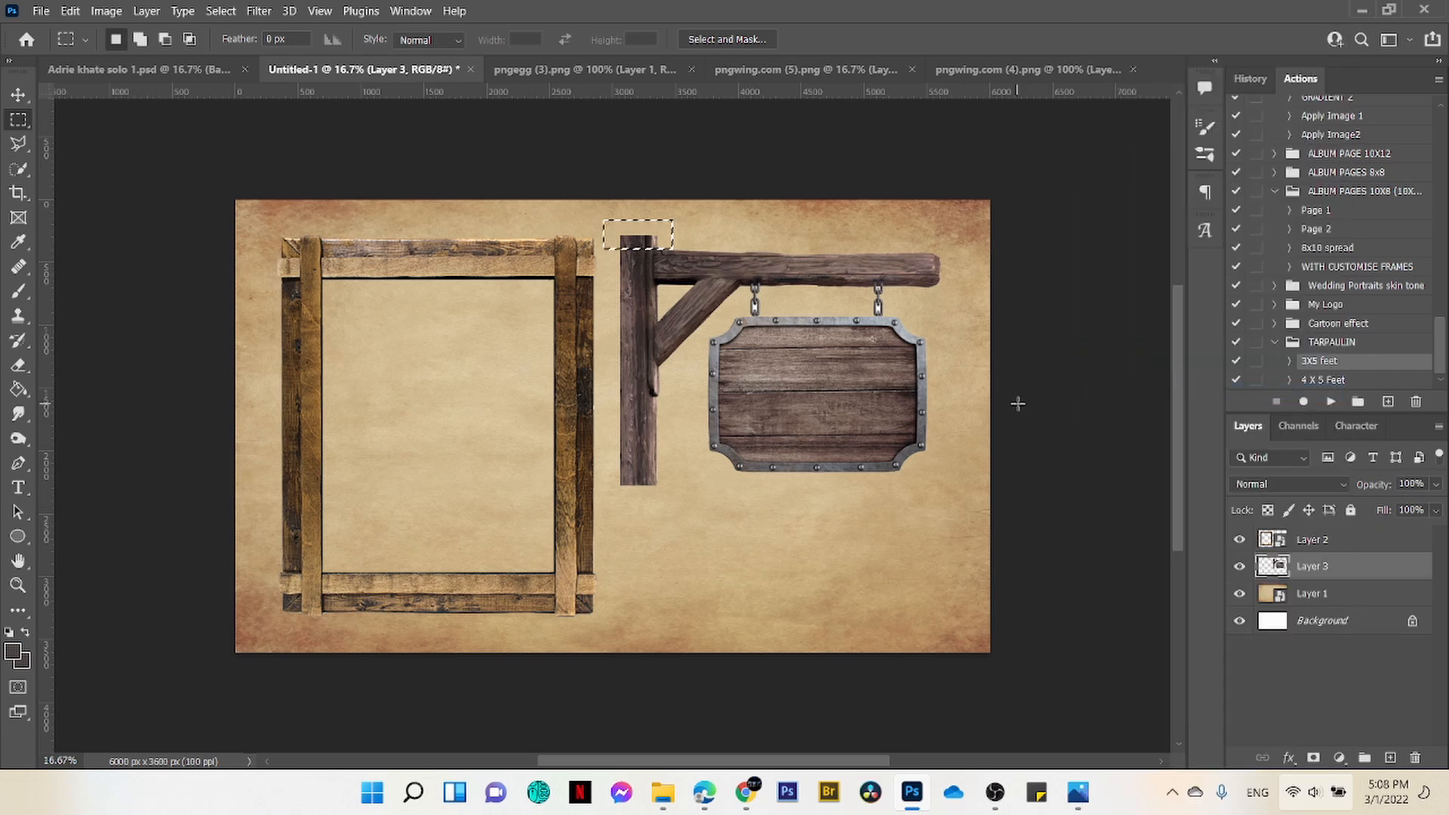
key("Delete")
key("ctrl+d")
Step: Move the hanging sign back so its post is hidden behind the wooden frame's right side
key("v")
left_click_drag(792, 295, 727, 274)
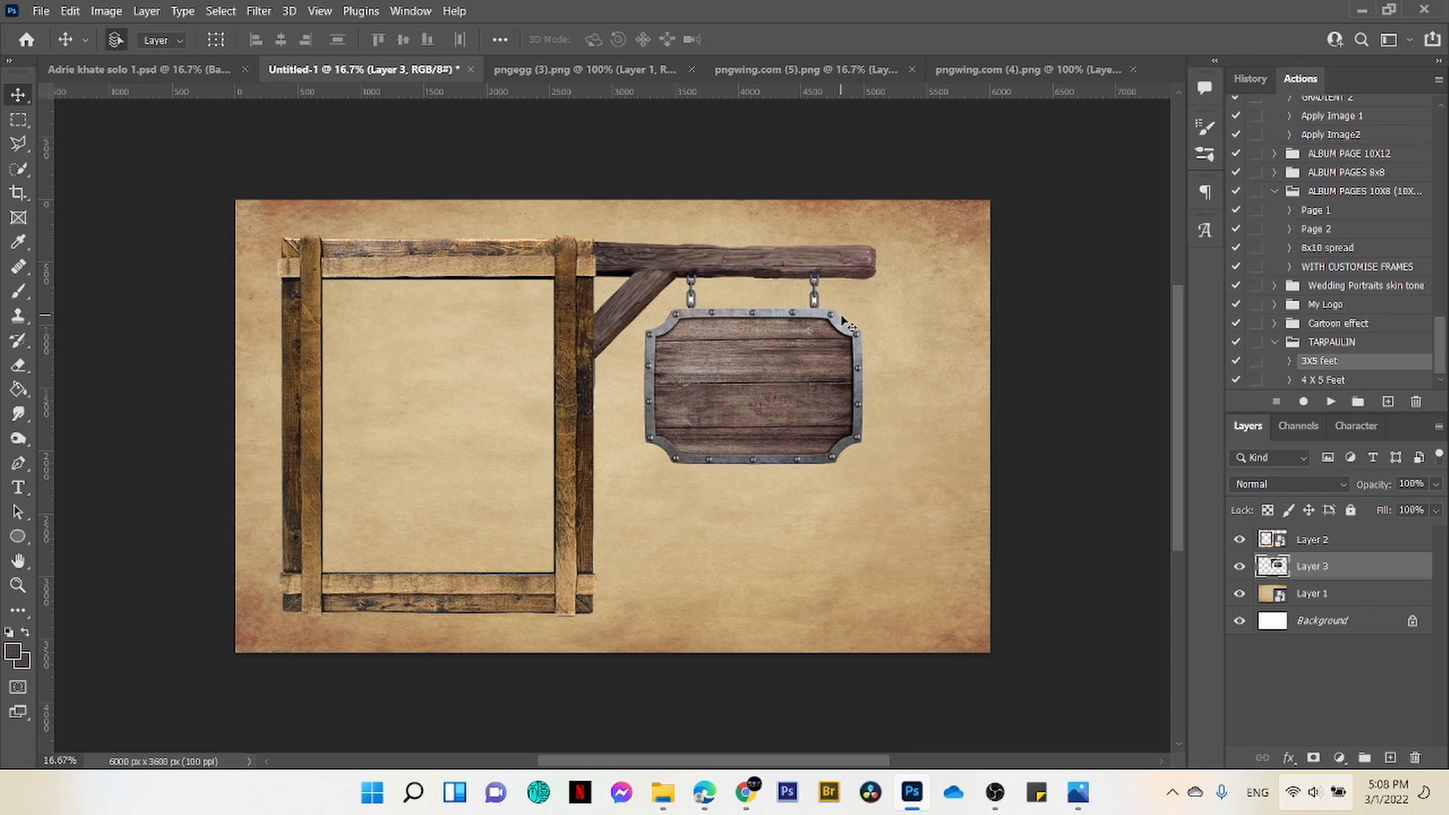
Step: Outline the sign board and its chains with the Polygonal Lasso and cut them from Layer 3 onto their own layer
key("ctrl+plus")
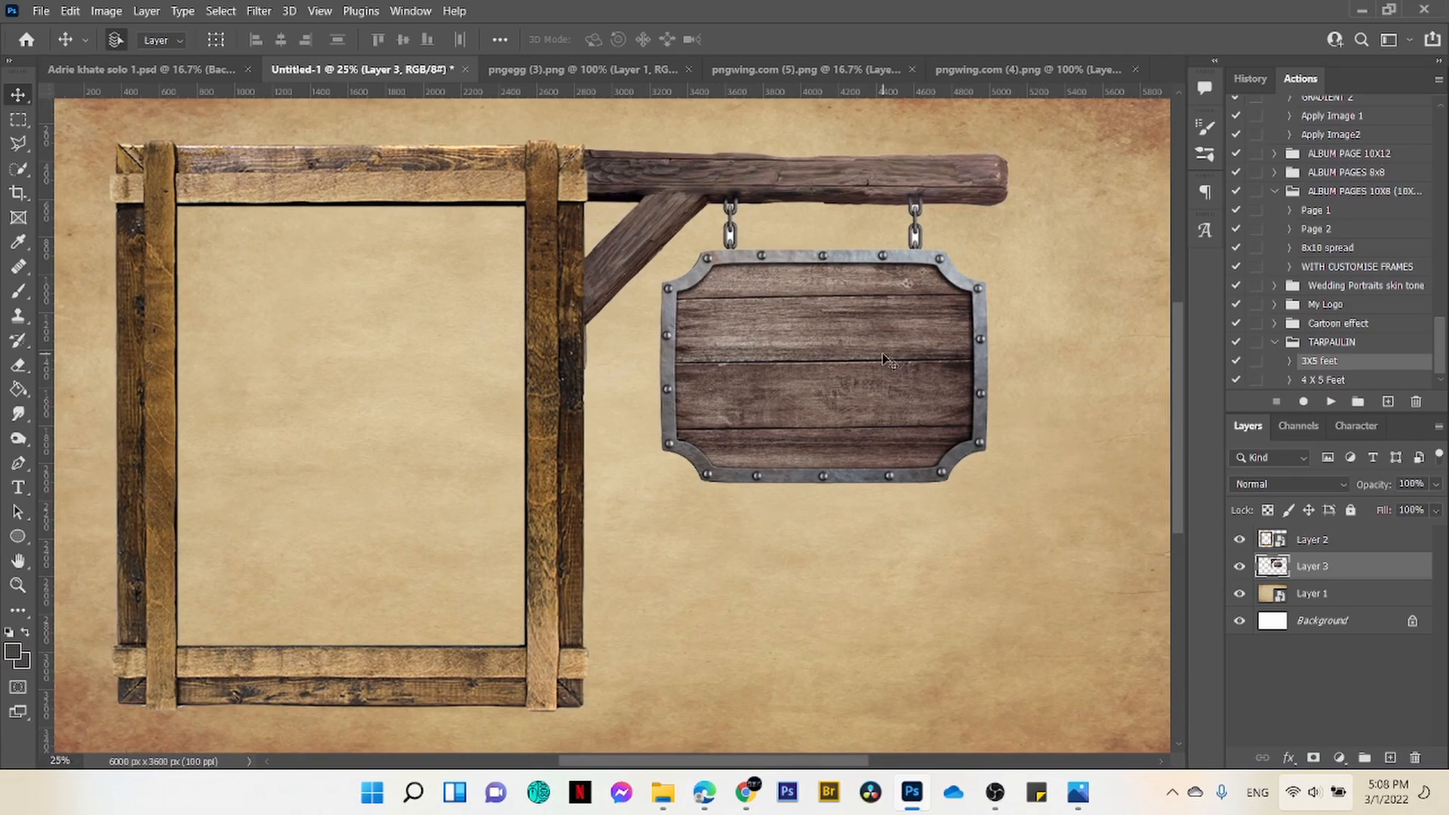
left_click(22, 143)
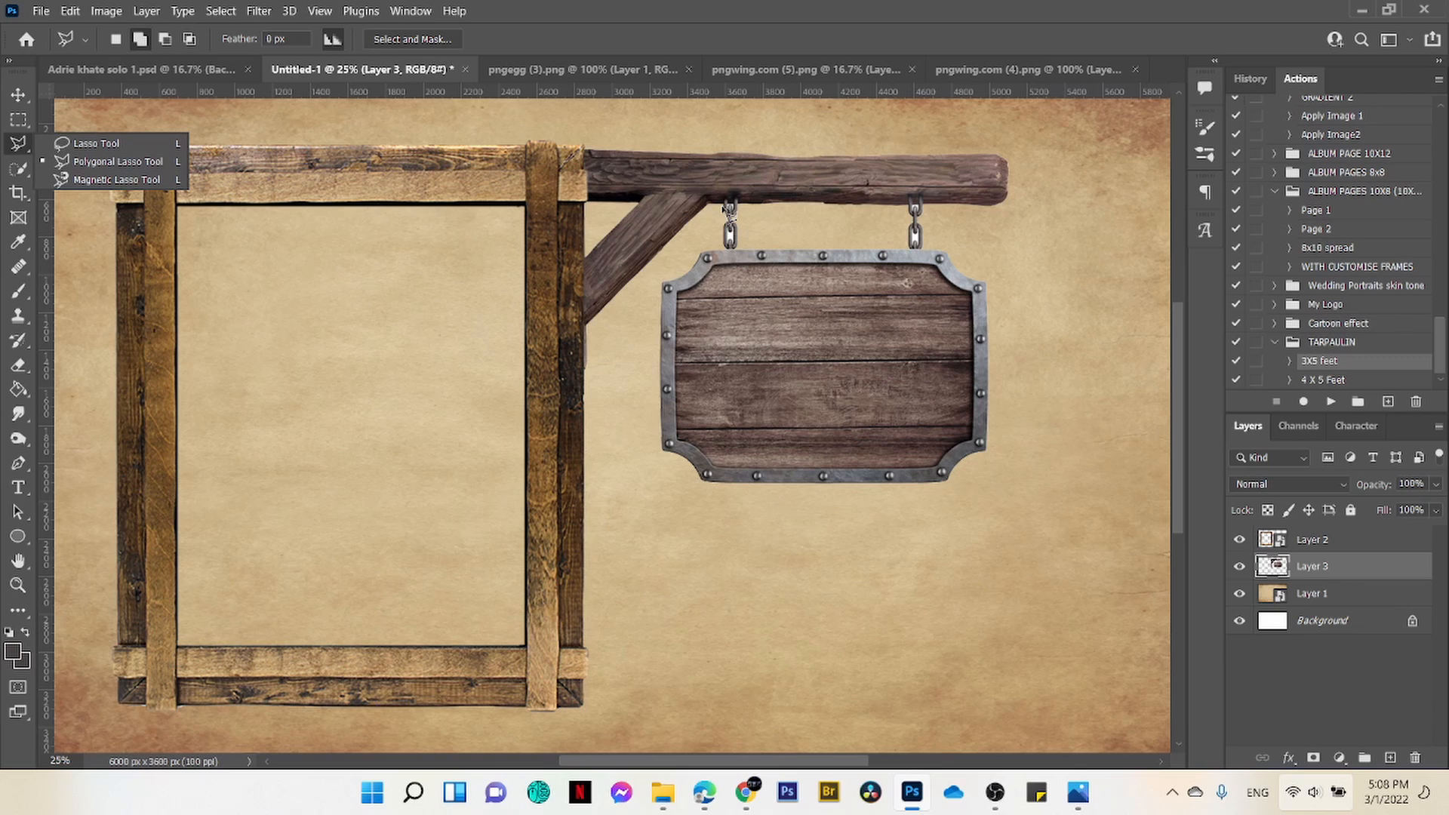
left_click(730, 207)
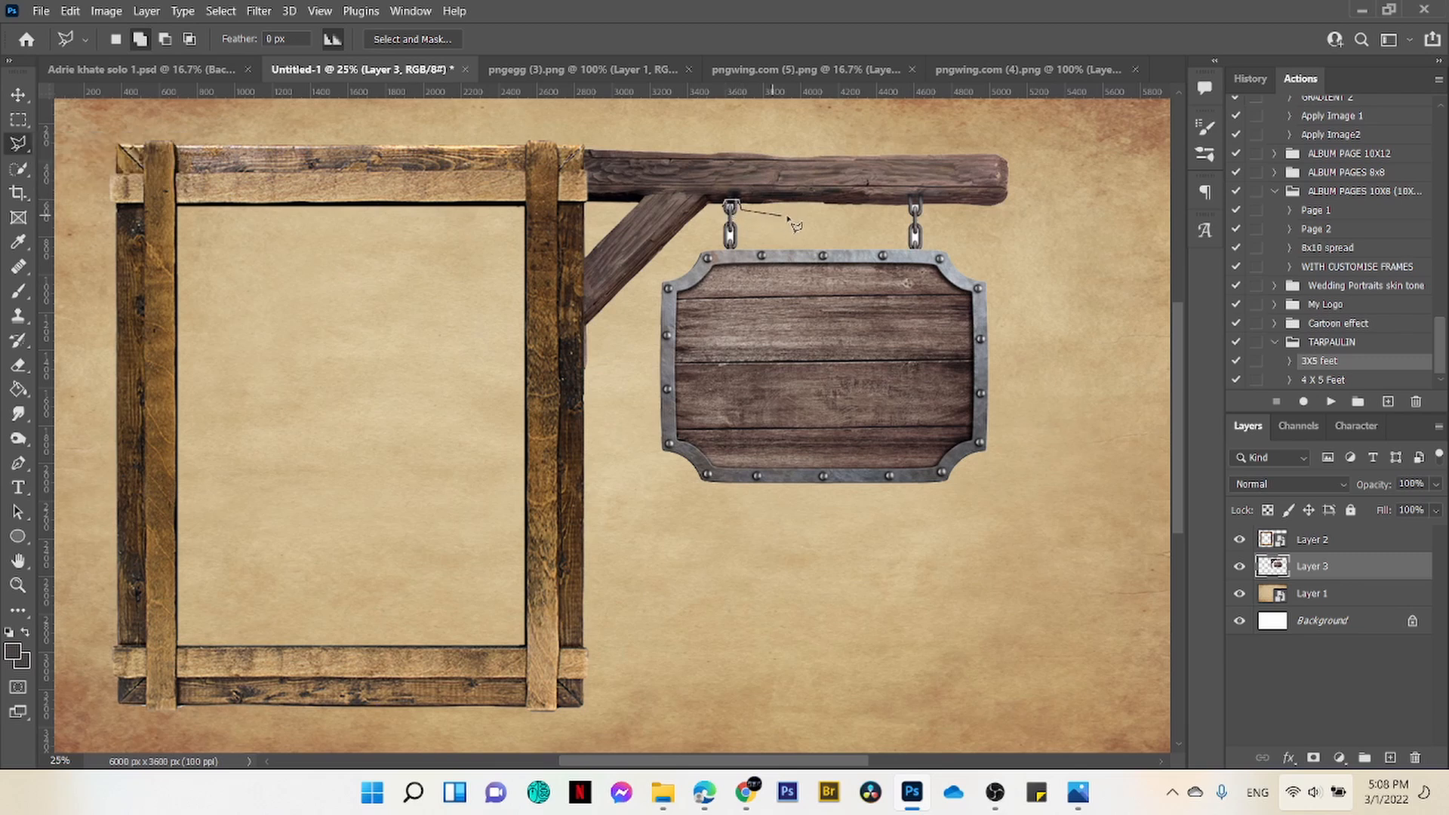
left_click(906, 209)
left_click(981, 246)
left_click(1060, 389)
left_click(1035, 498)
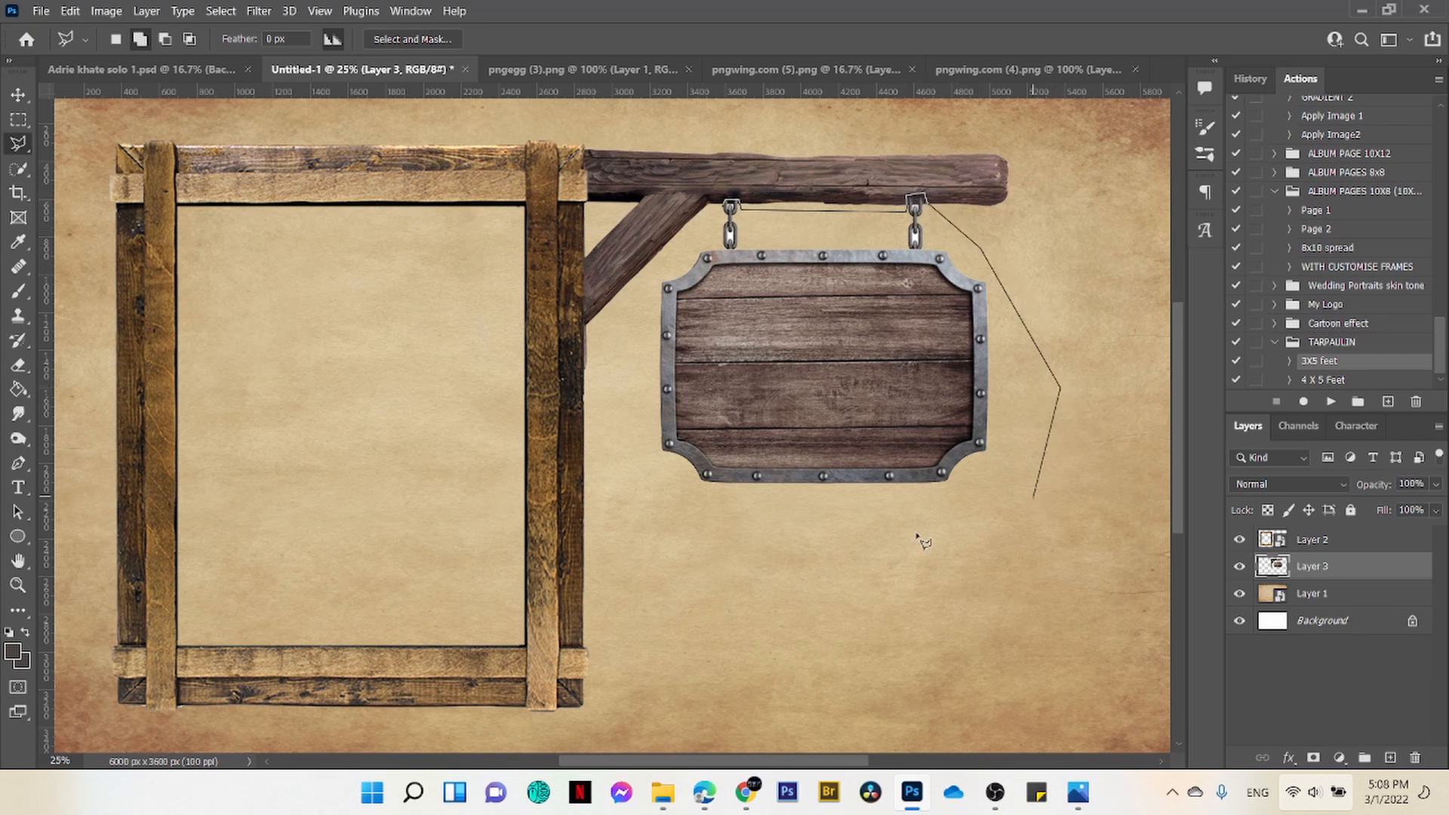
left_click(693, 555)
left_click(600, 415)
left_click(634, 302)
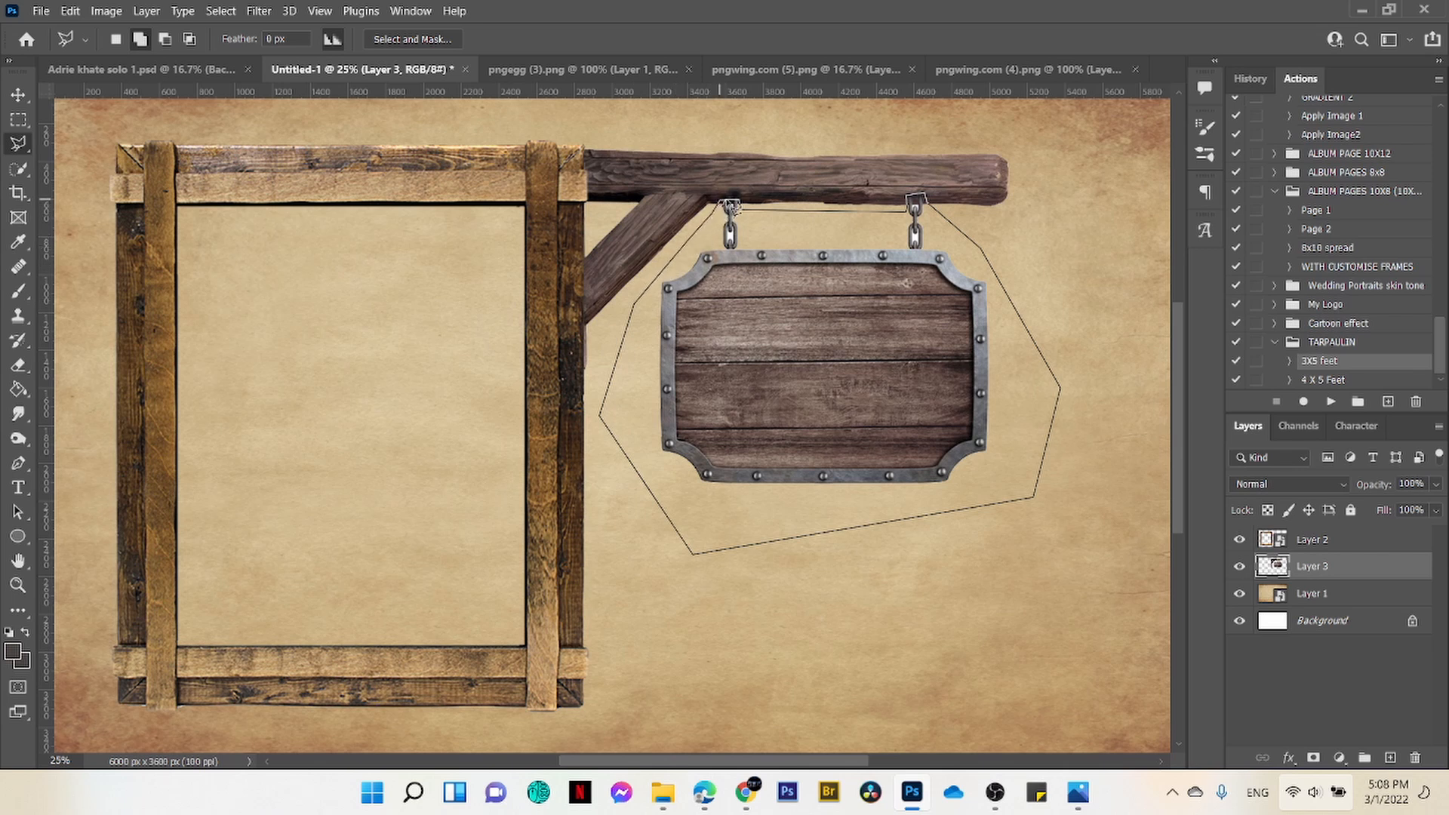
left_click(732, 206)
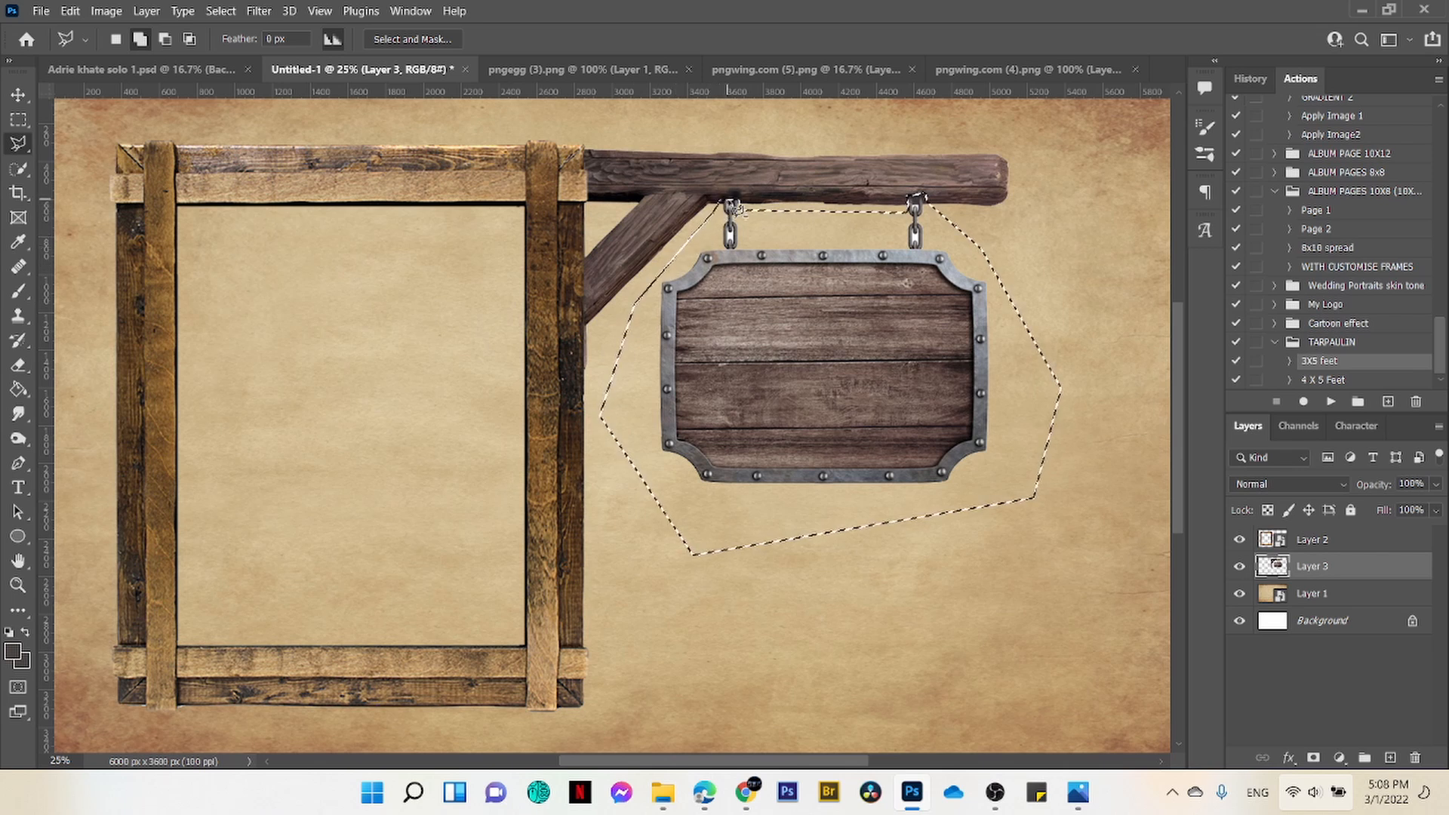
right_click(809, 295)
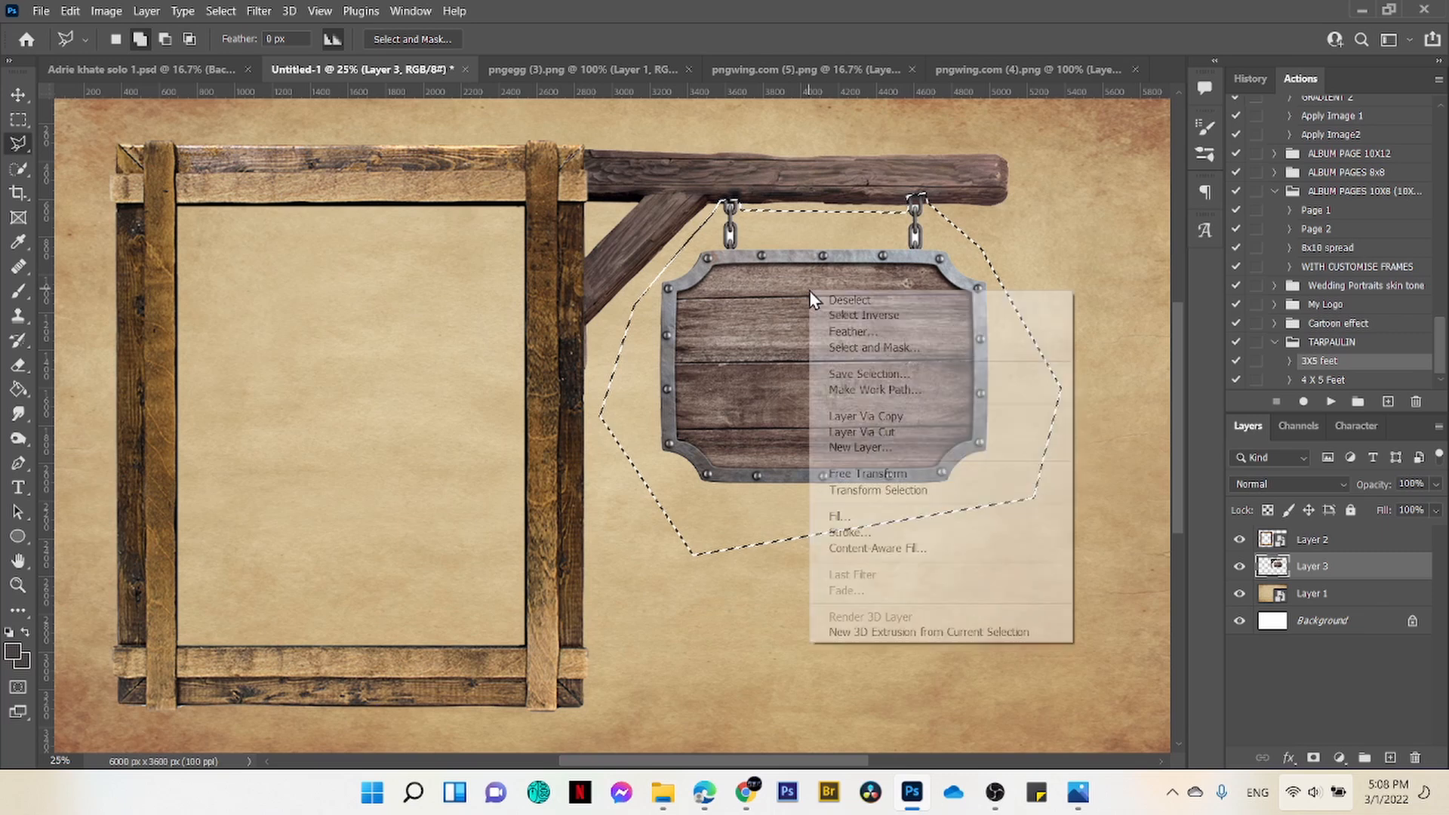
left_click(914, 433)
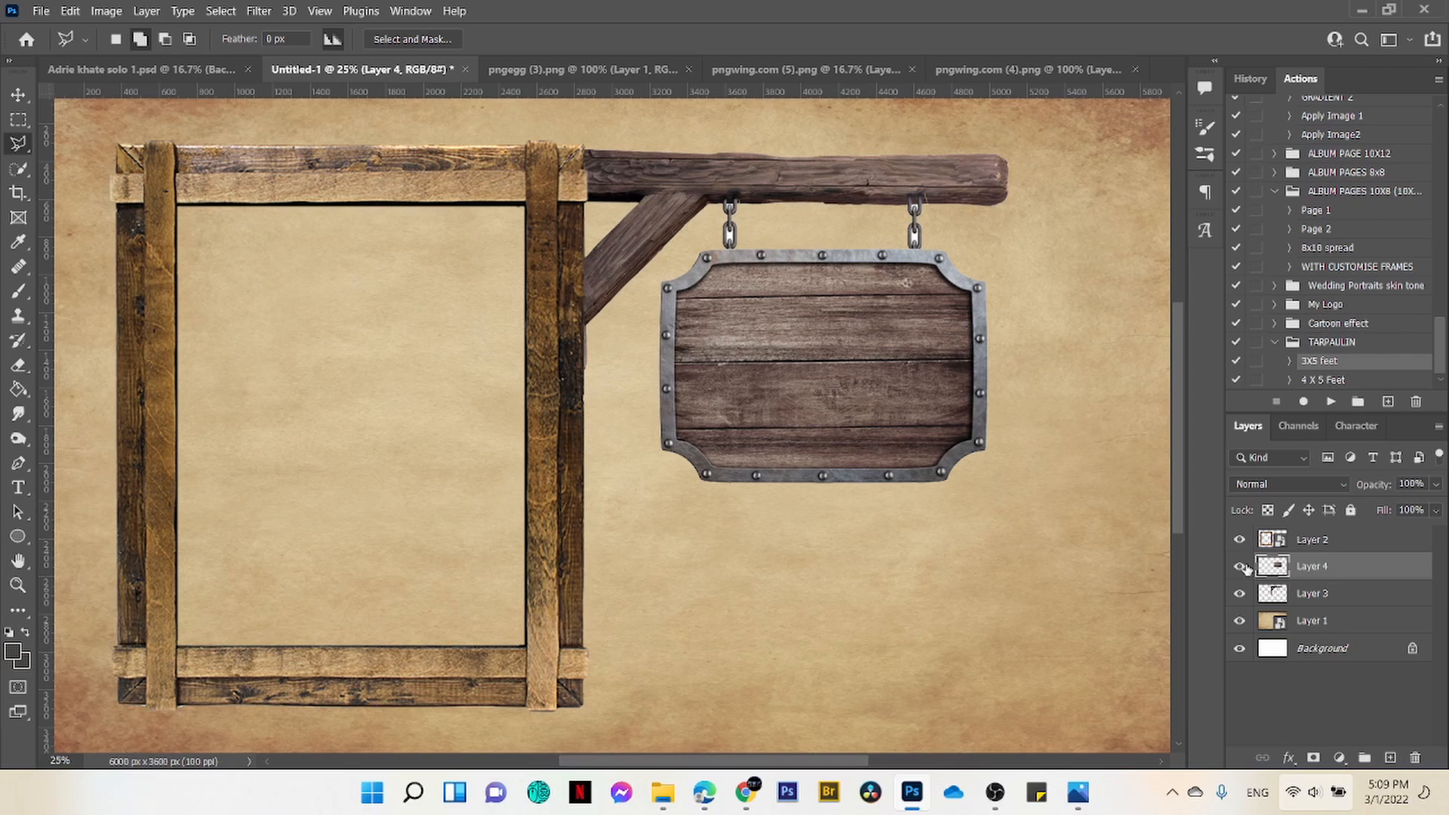
Step: Repair the notches in the beam's lower edge on Layer 3 with the Clone Stamp, keeping Layer 4 hidden during the repair
left_click(1240, 567)
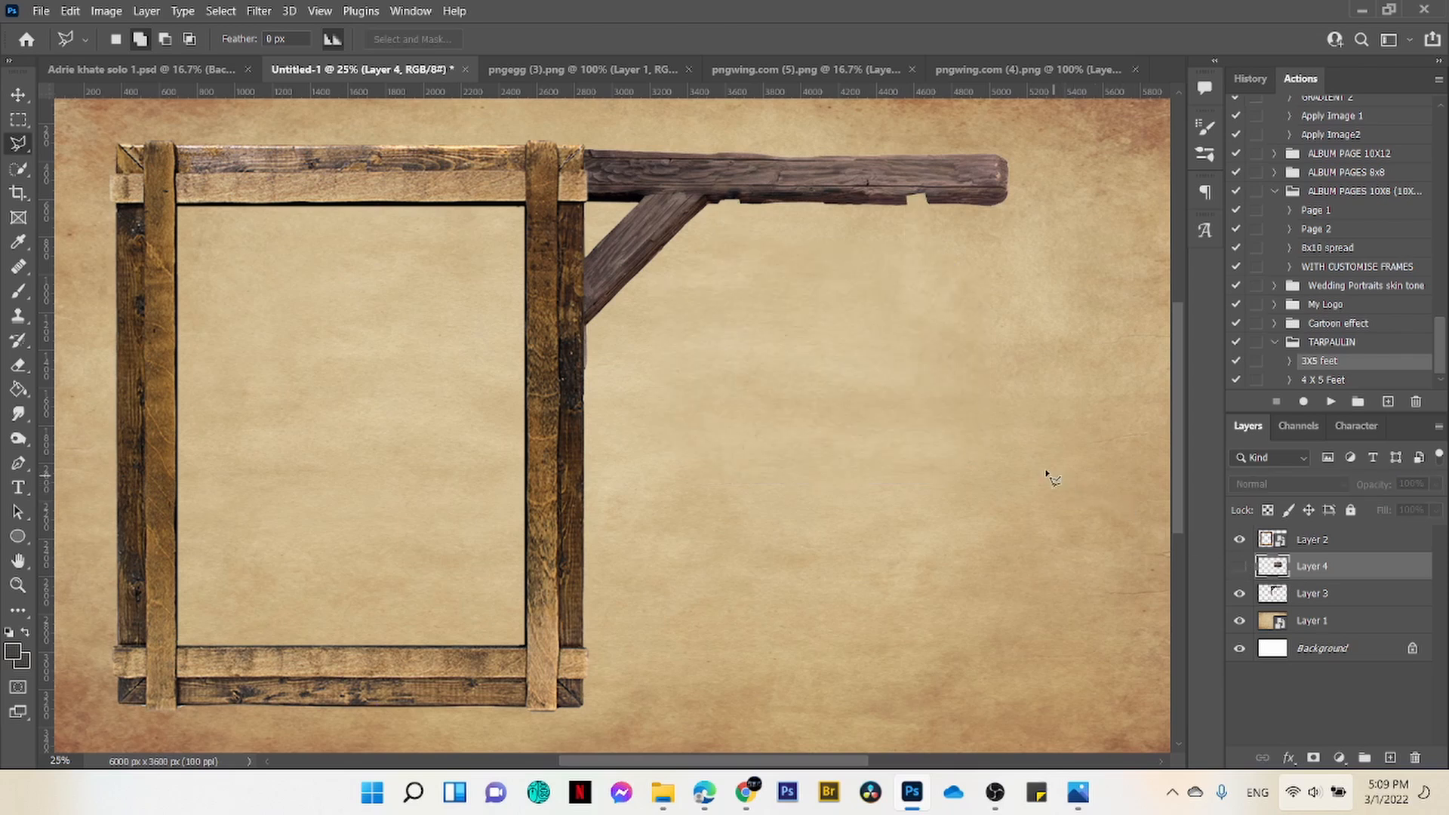
left_click(1321, 597)
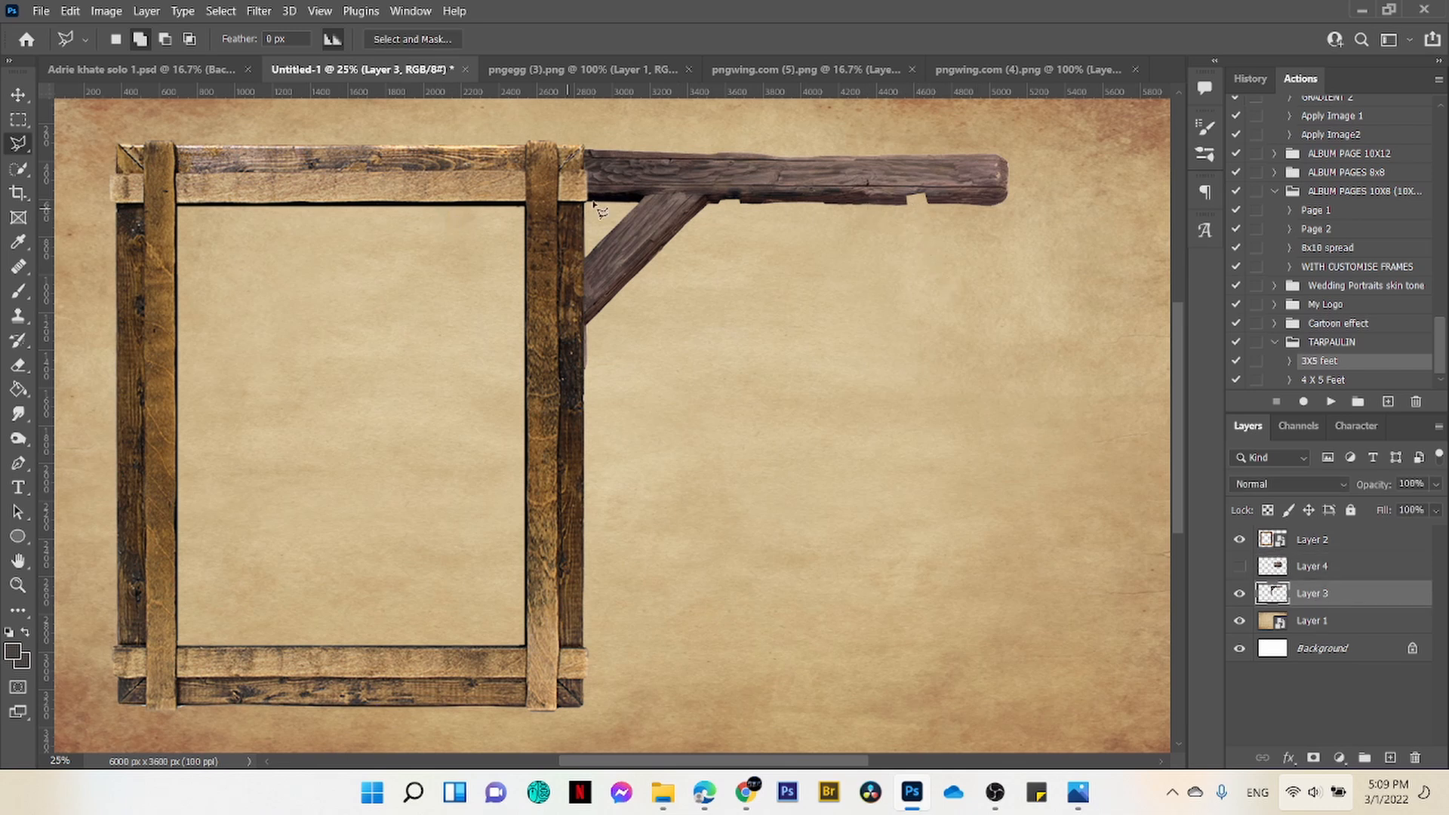
key("s")
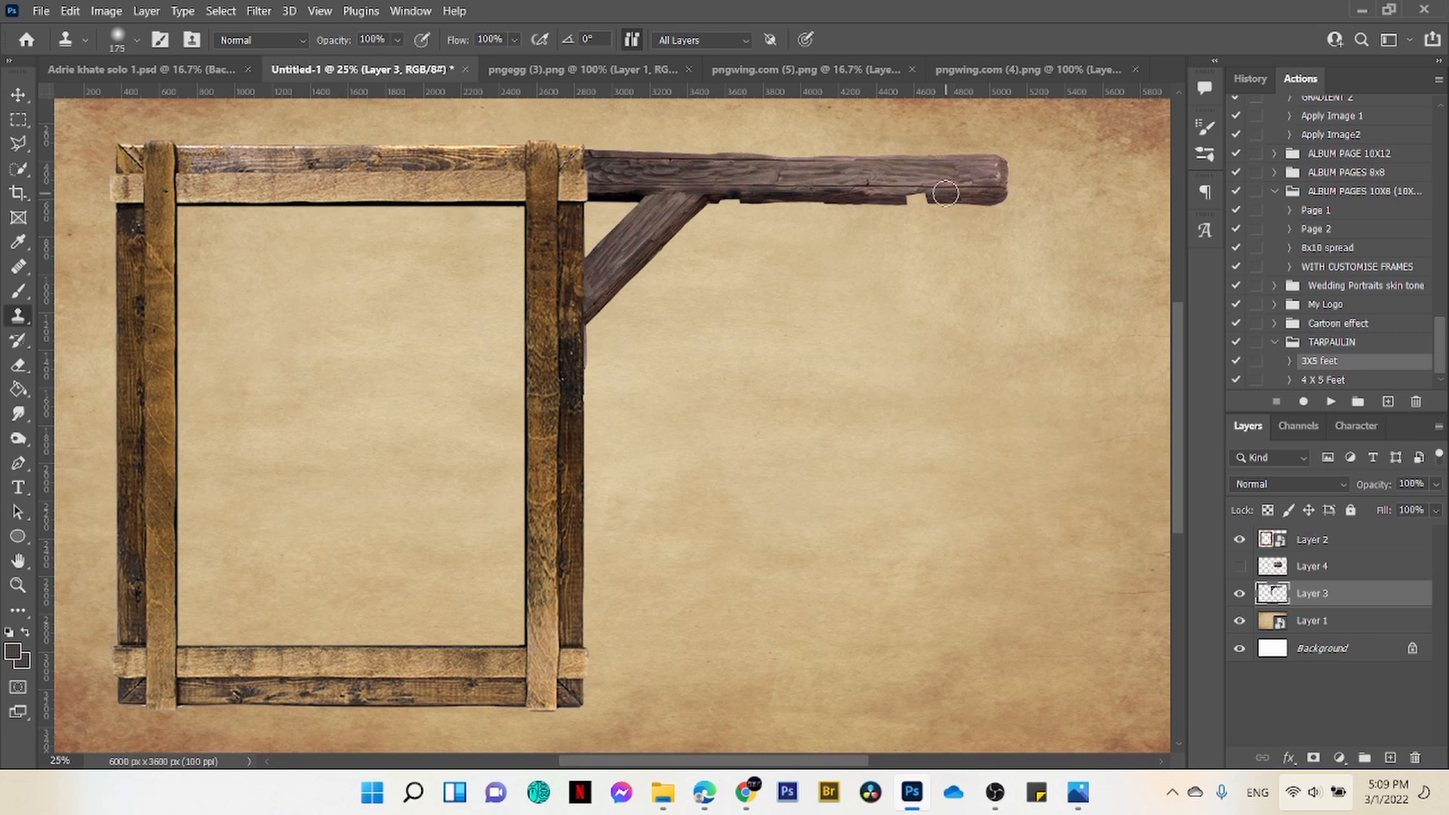
left_click_drag(944, 196, 914, 198)
left_click(726, 200)
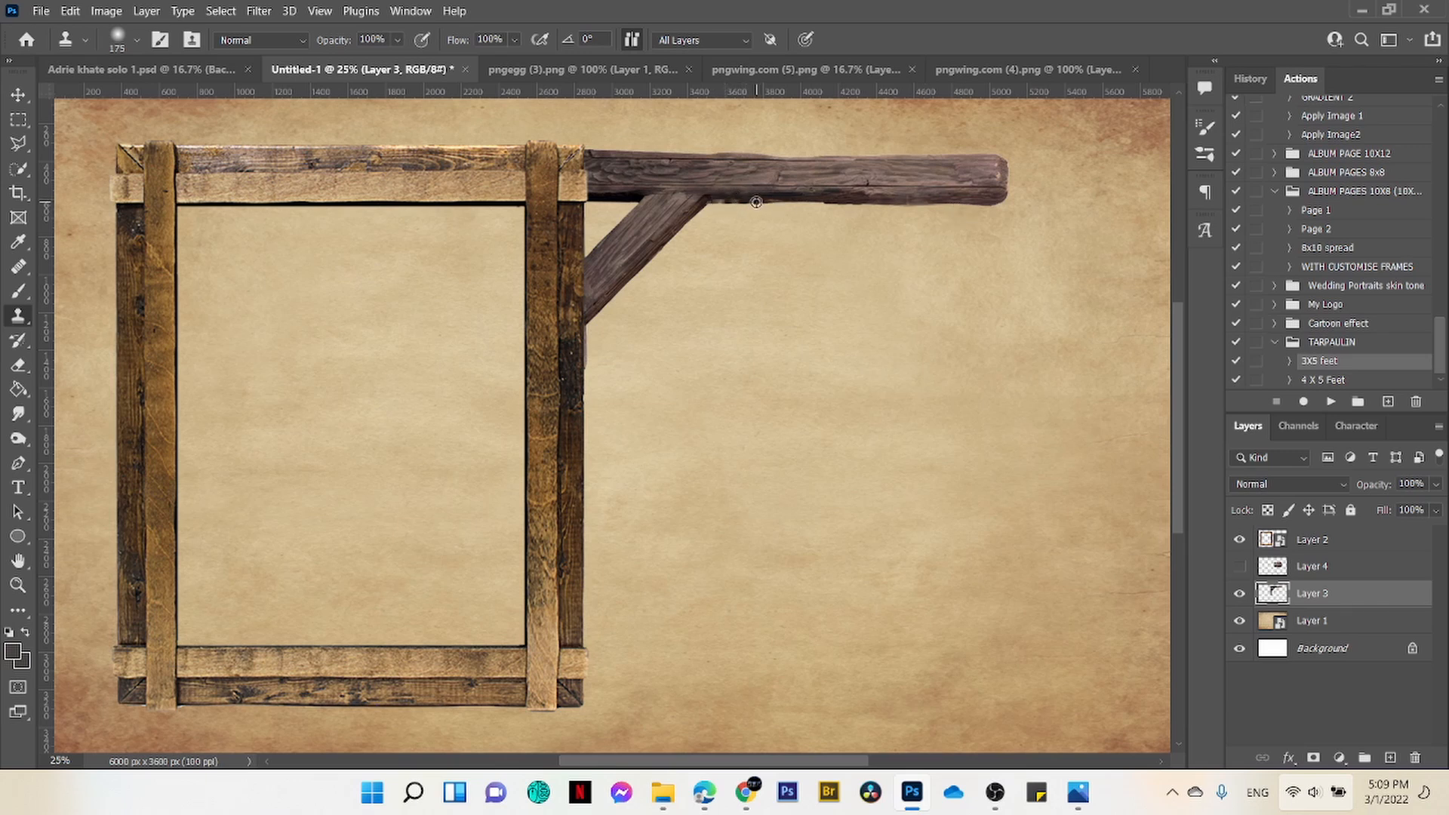
left_click(725, 200)
left_click(1240, 567)
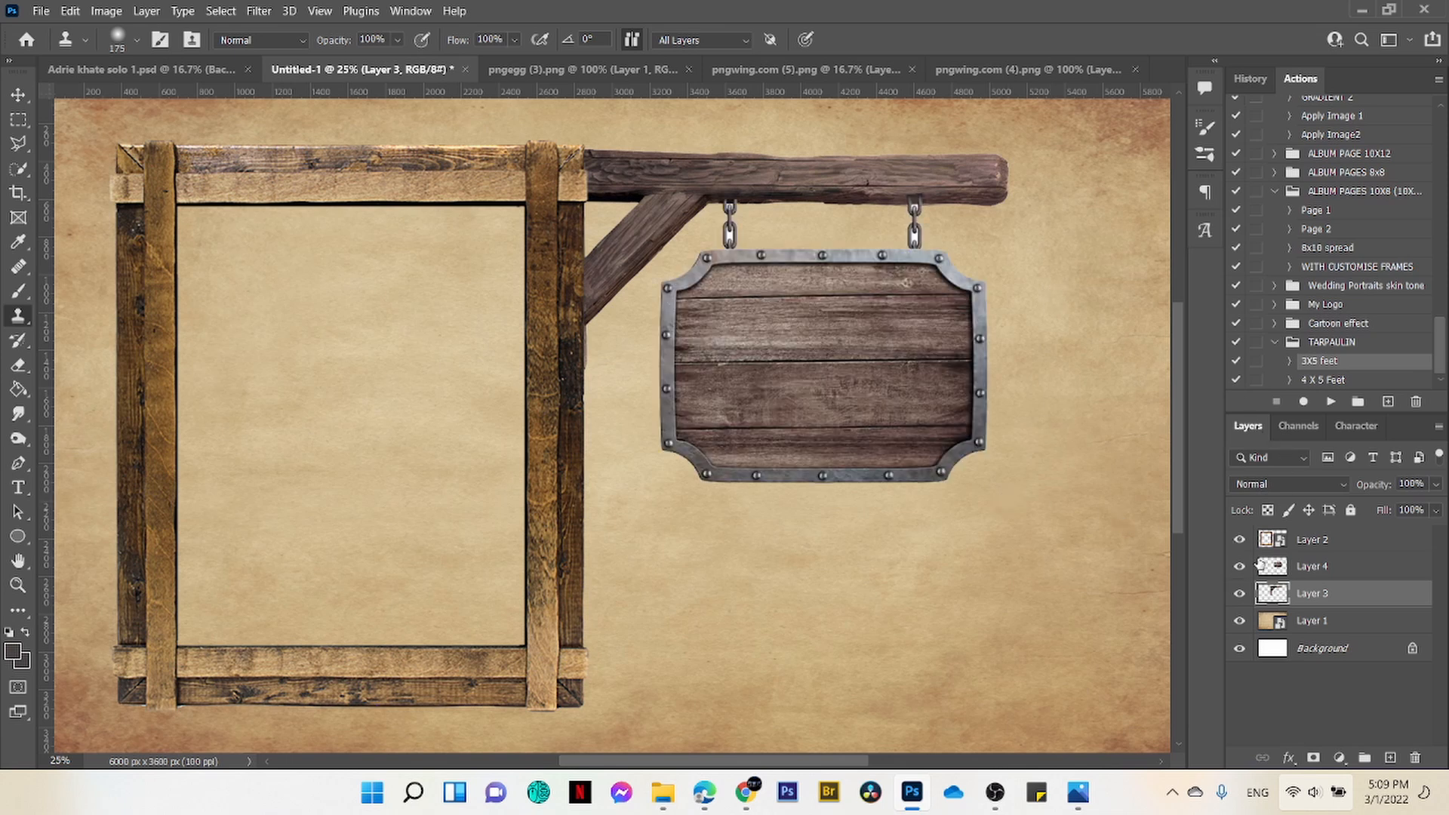
Step: Stretch the sign board on Layer 4 to about 128% width and 101% height
left_click(1312, 568)
key("ctrl+t")
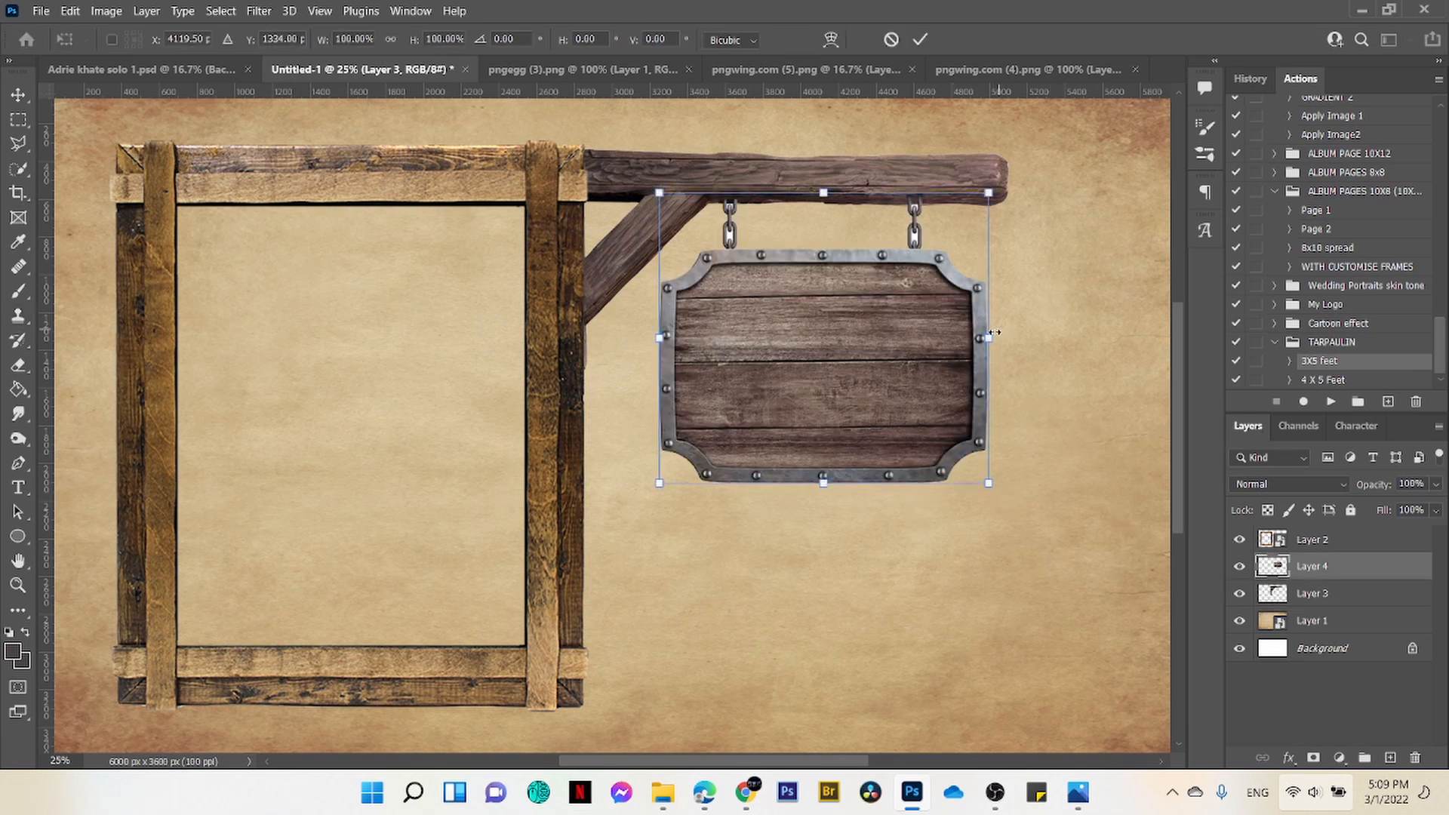
left_click_drag(989, 338, 1053, 338)
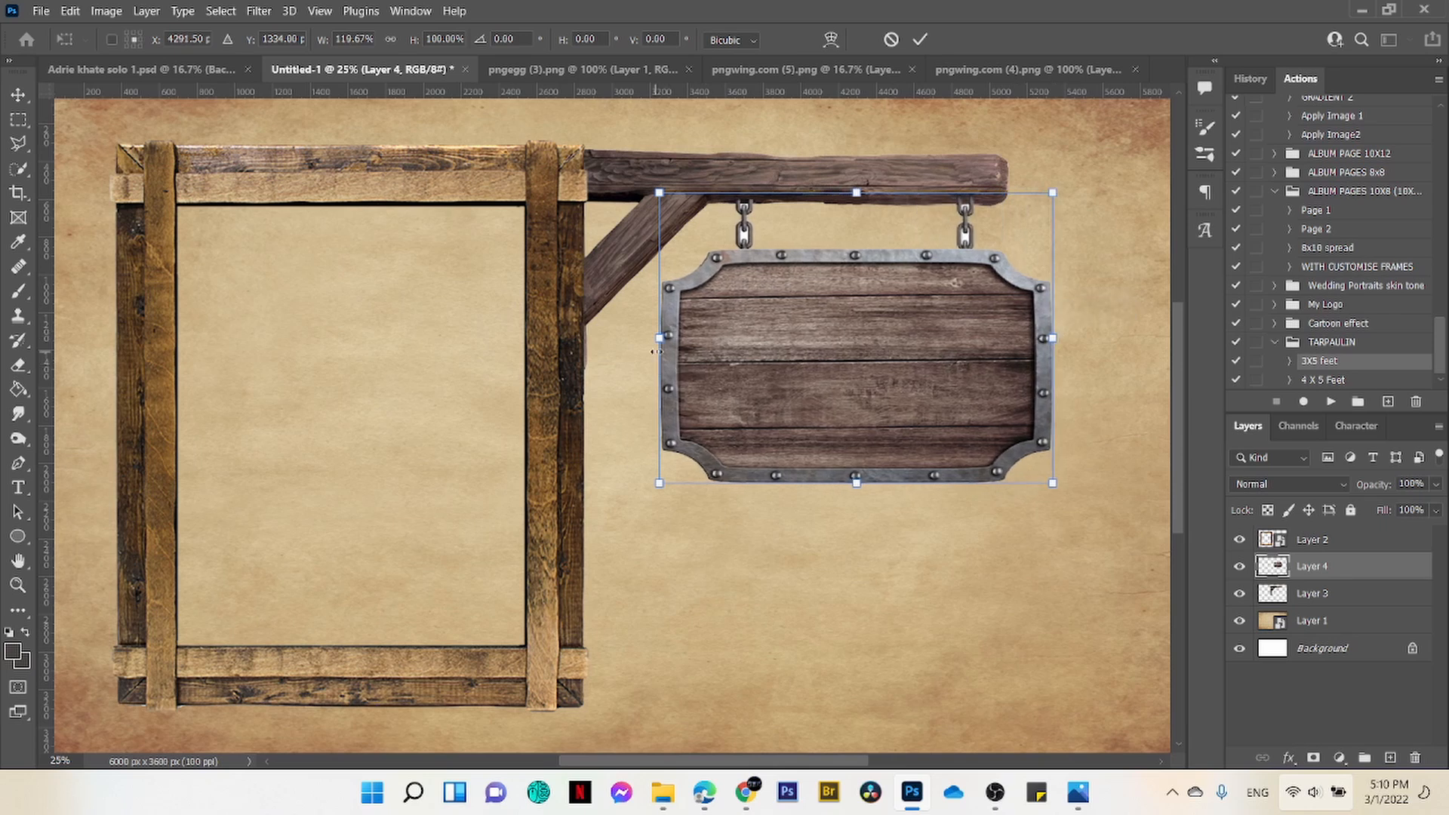
left_click_drag(657, 351, 632, 339)
left_click_drag(843, 483, 842, 487)
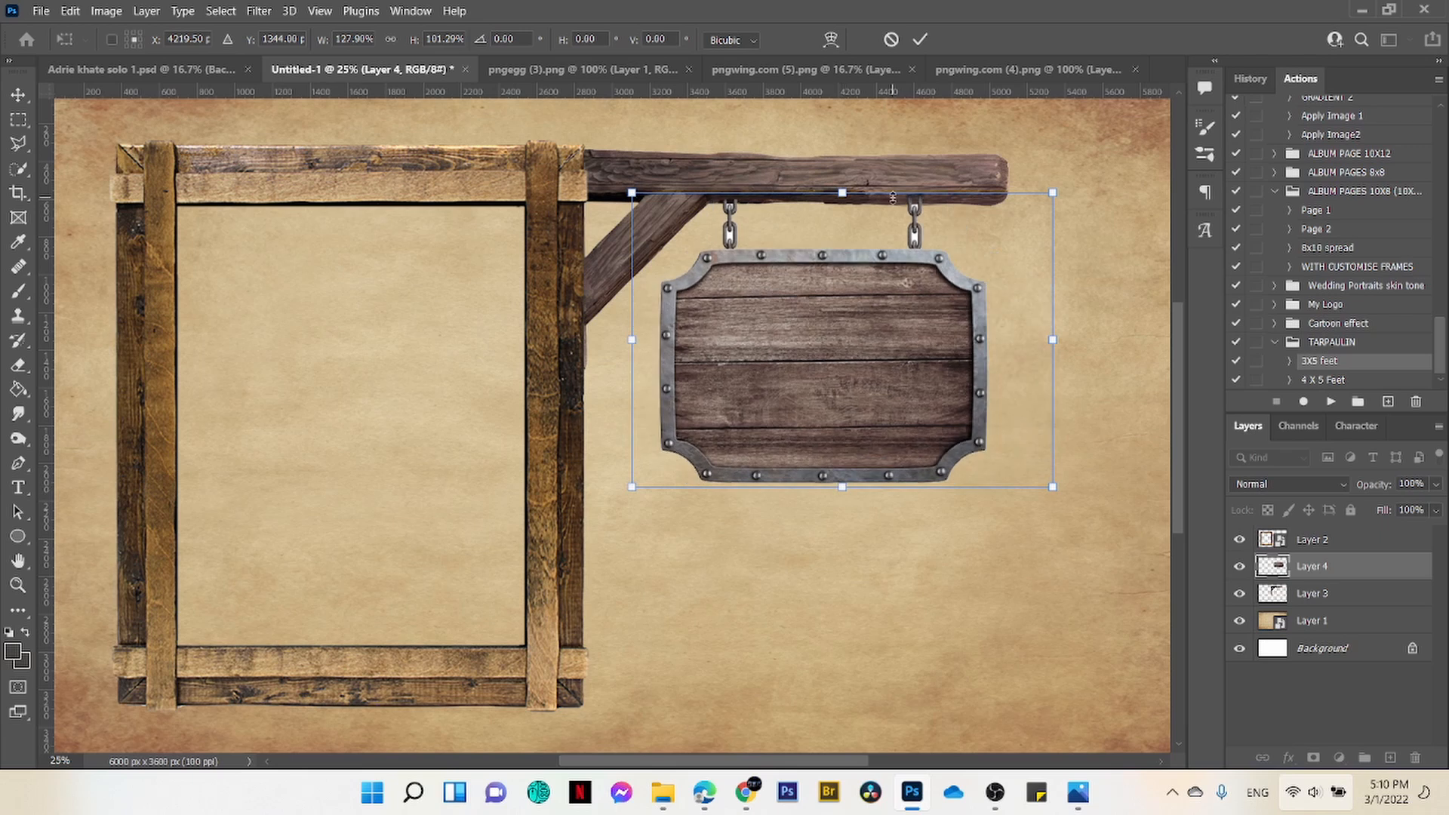
left_click(921, 39)
key("s")
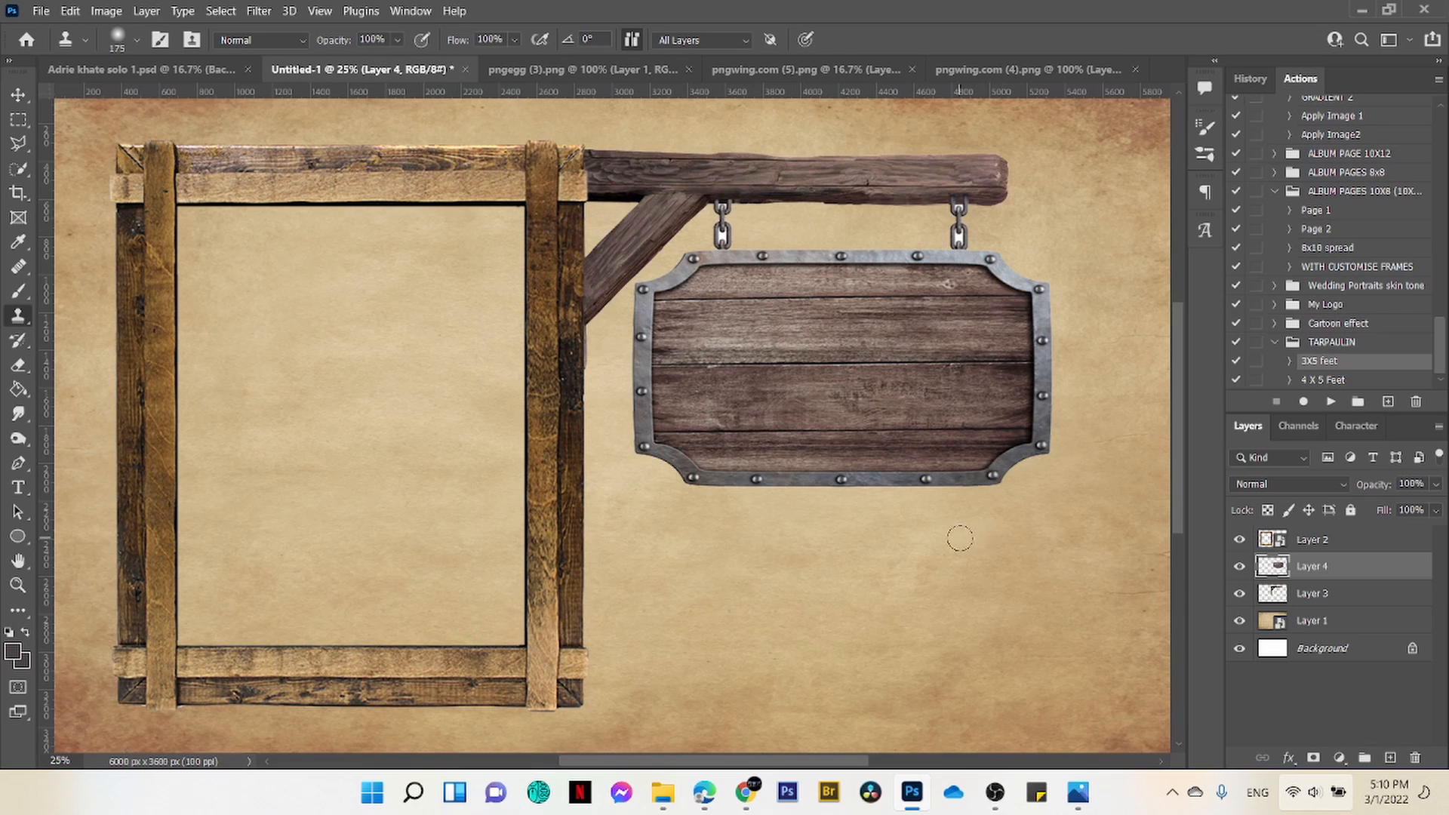
Step: Add a Color Balance adjustment layer above the sign board and clip it to Layer 4
left_click(1351, 596, "shift")
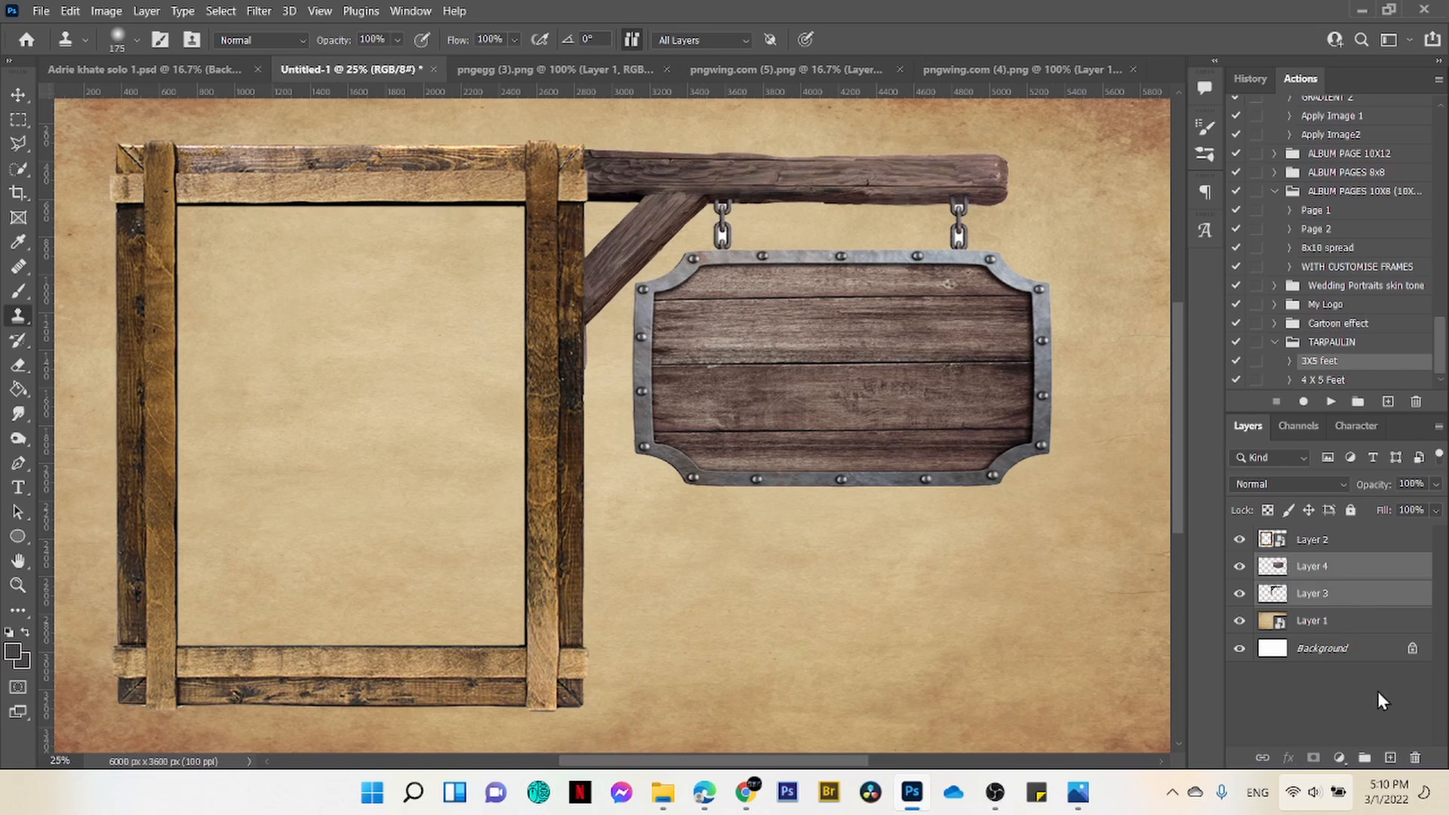
left_click(1339, 758)
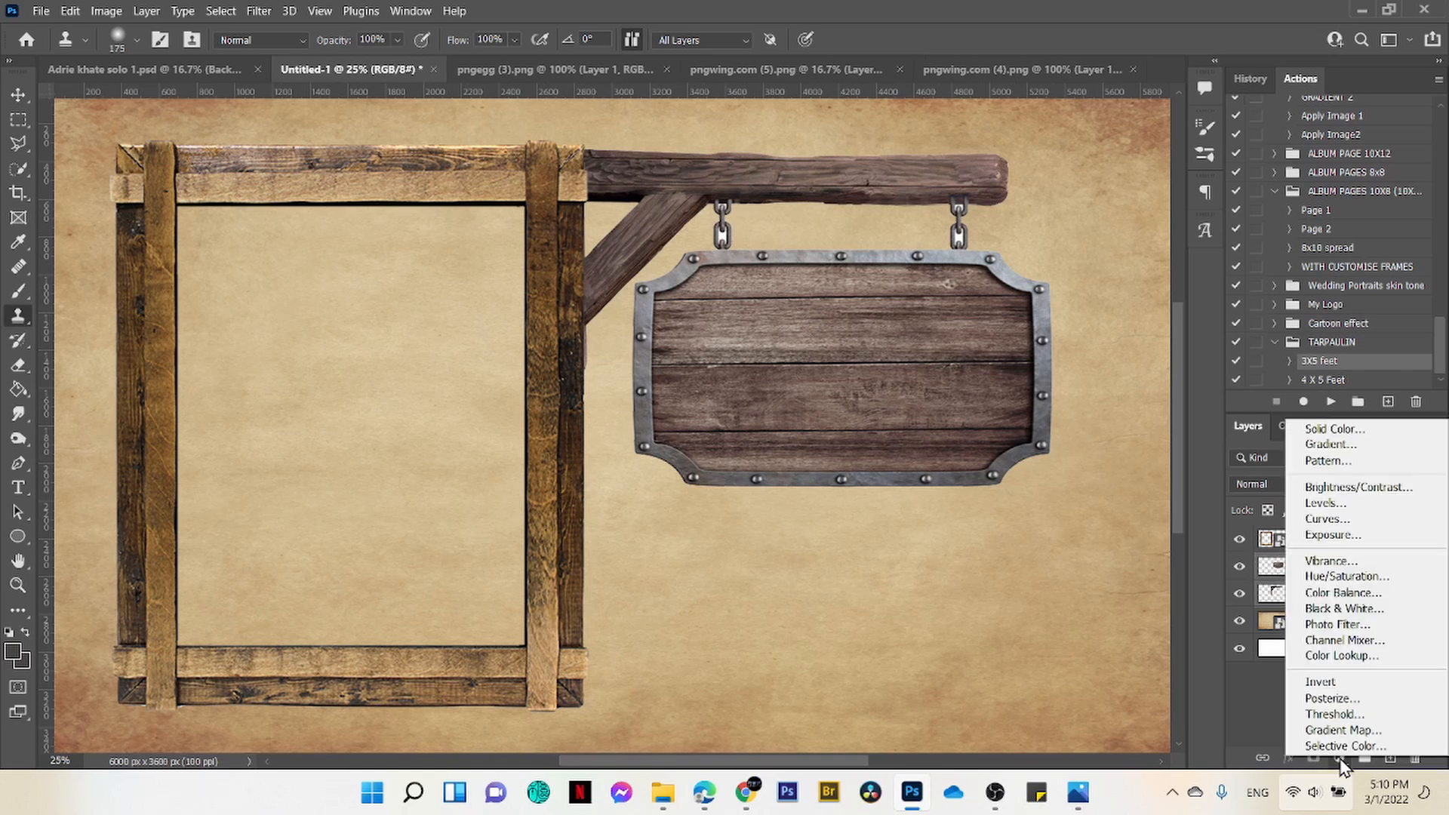
left_click(1351, 593)
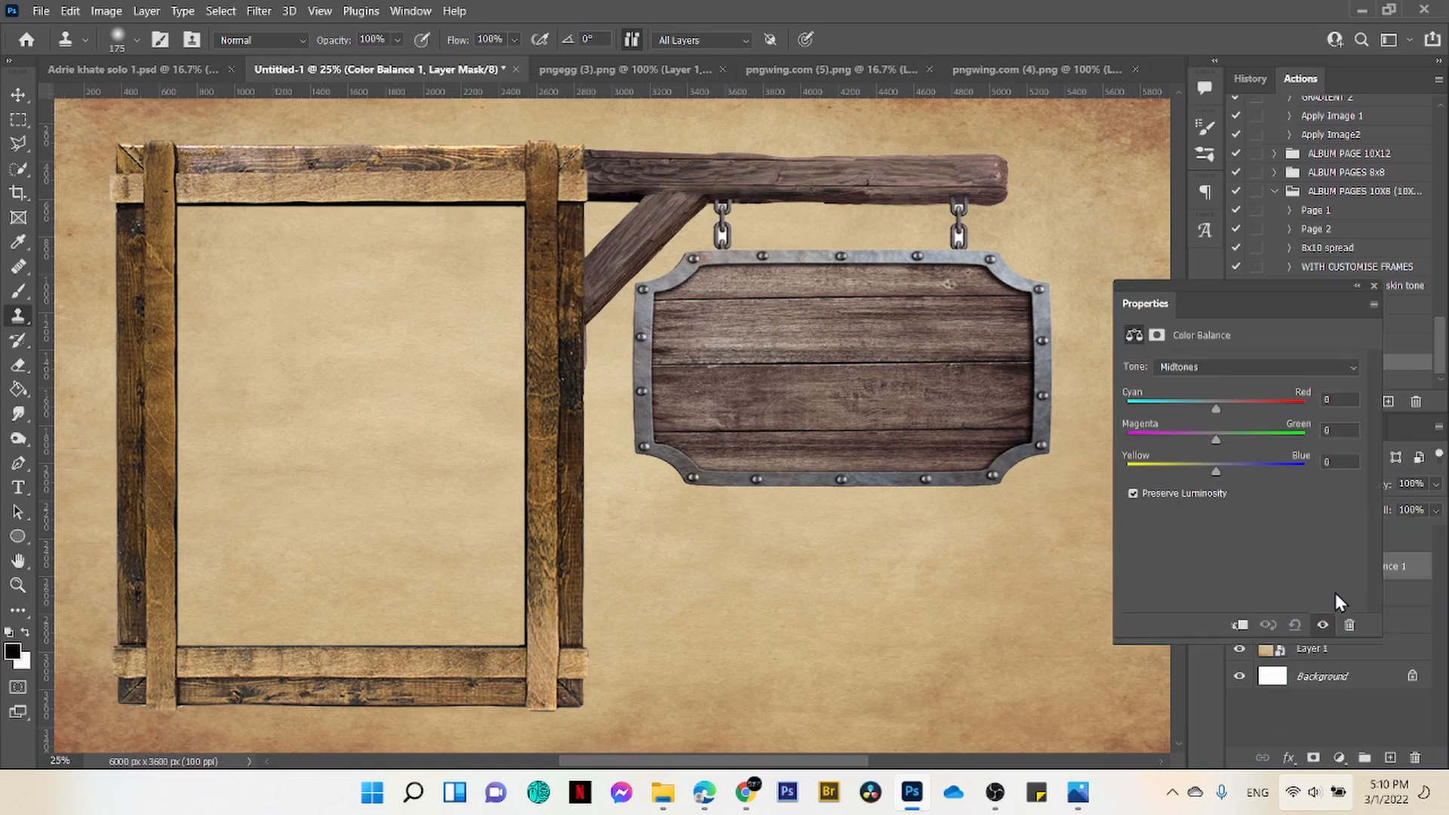
left_click(1237, 370)
left_click(1219, 411)
left_click_drag(1216, 471, 1210, 441)
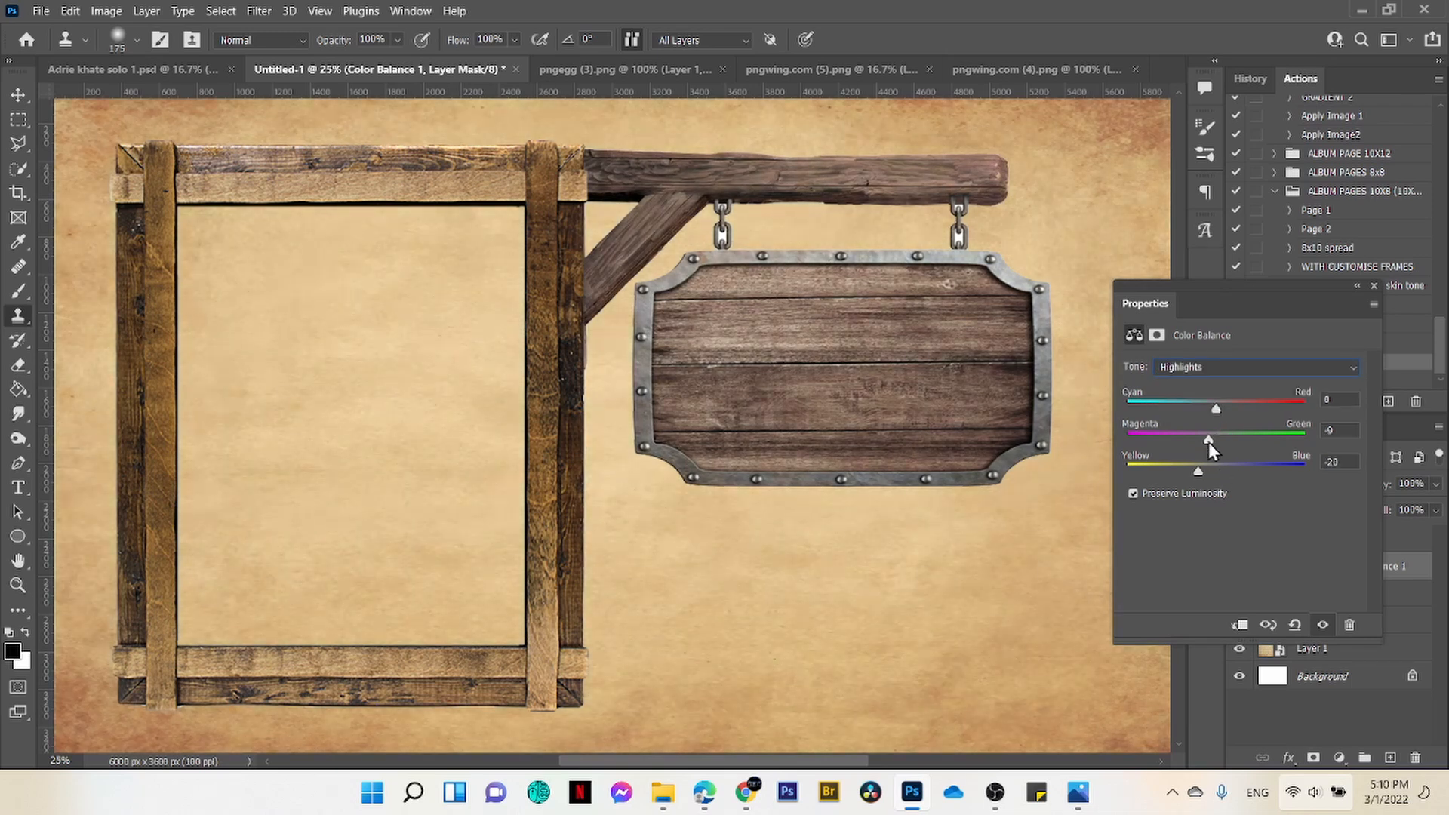
left_click(1240, 625)
left_click(1240, 625)
left_click(1240, 625)
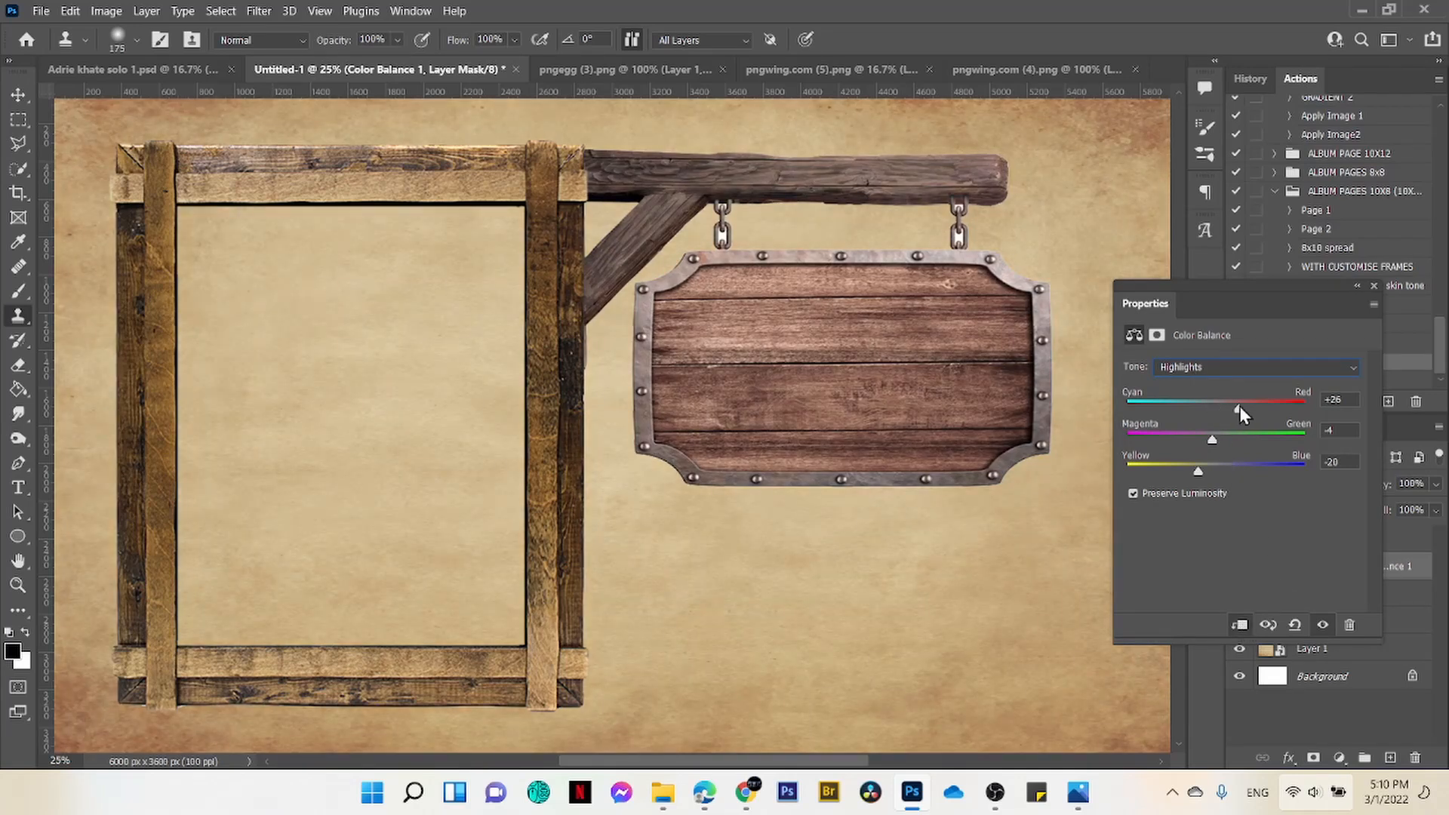
Step: Set the Color Balance highlights to red +4, green -9 and blue -19, and shift a second tonal range toward a warmer brown
left_click_drag(1212, 441, 1220, 410)
left_click_drag(1198, 469, 1199, 469)
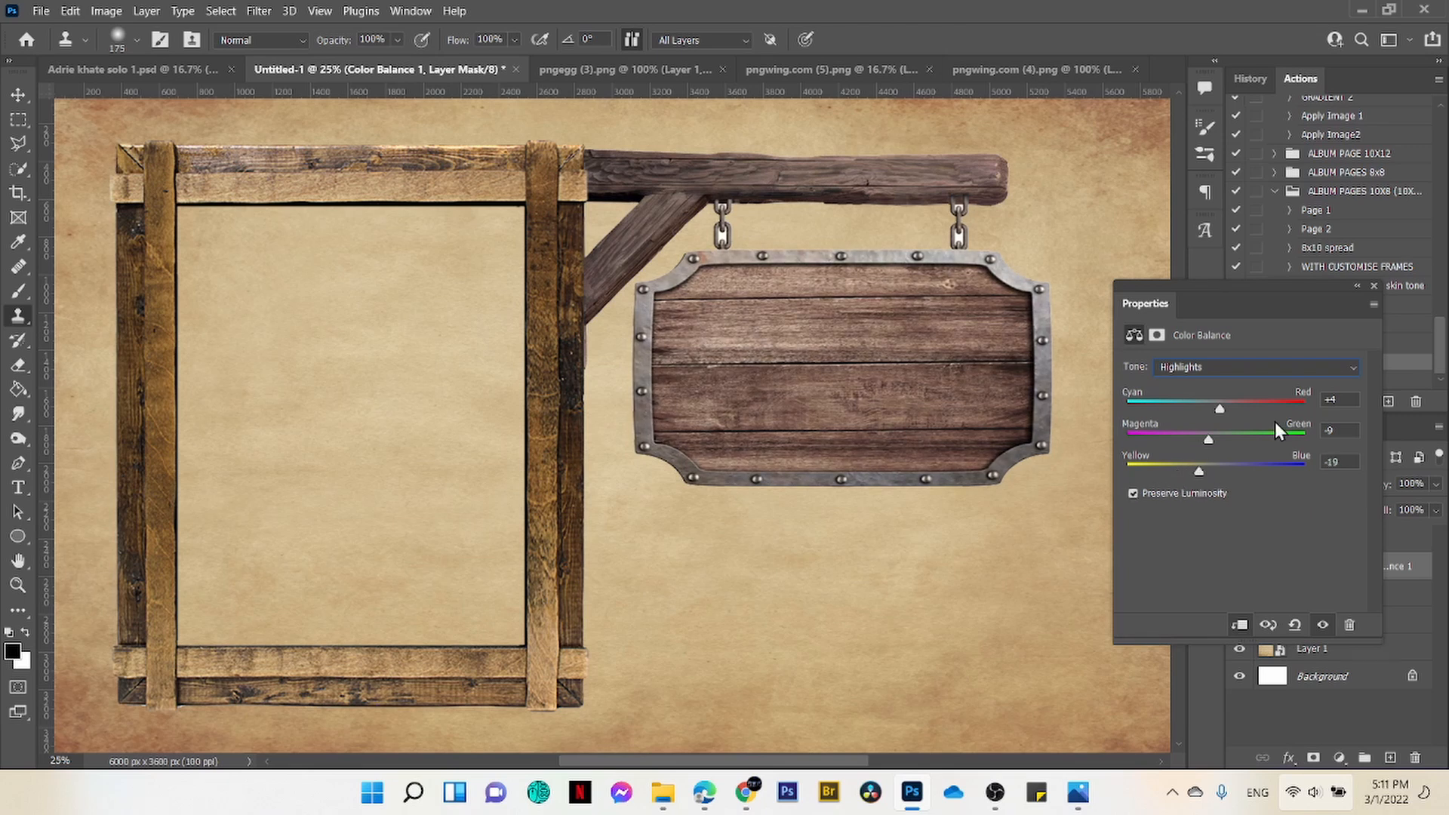
left_click(1243, 368)
left_click(1221, 388)
left_click_drag(1215, 440, 1205, 410)
left_click(1375, 285)
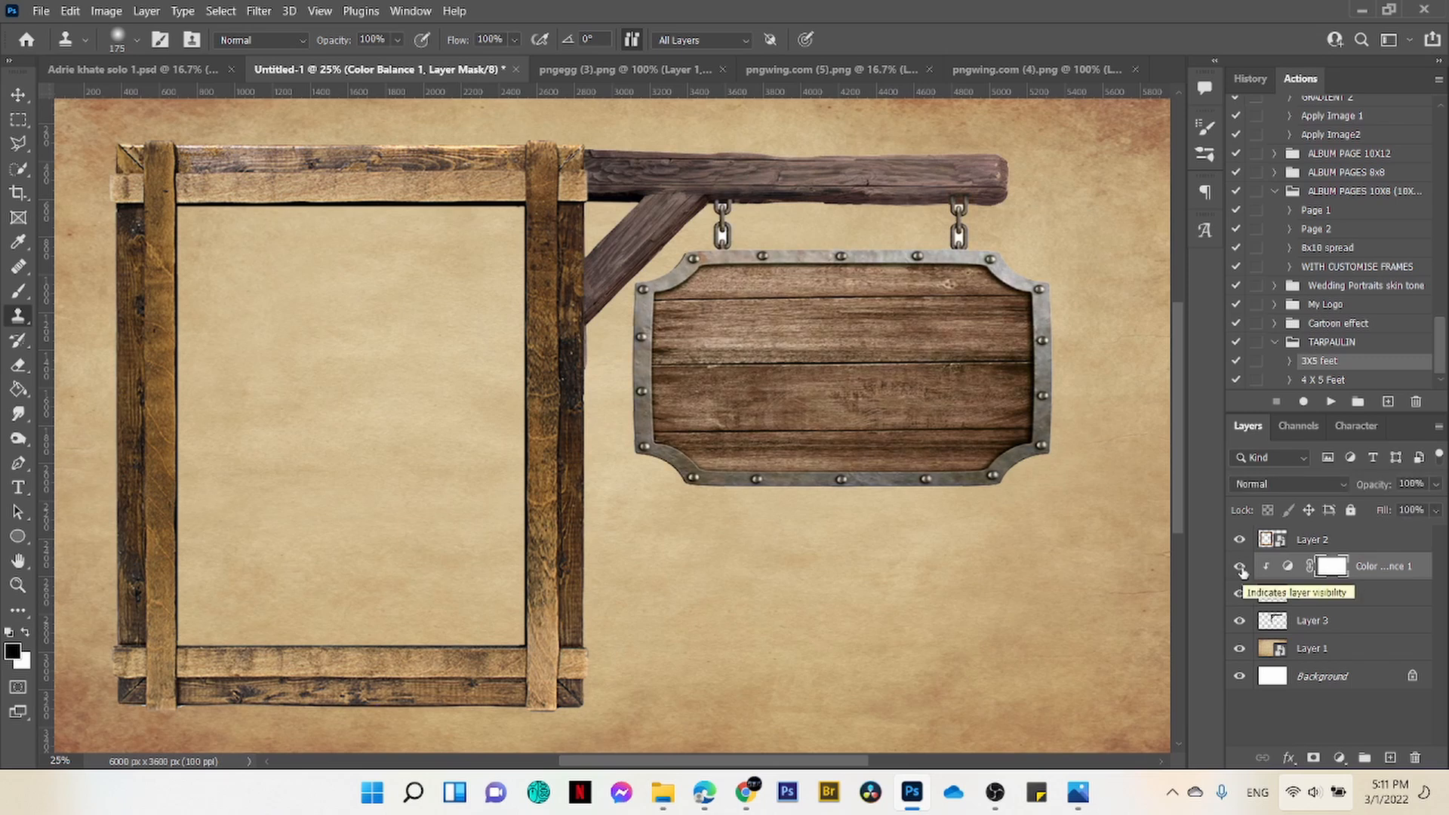
Step: Close the pngwing.com (4).png and pngegg (3).png documents without saving
scroll(980, 601, "down", 1)
left_click(1064, 68)
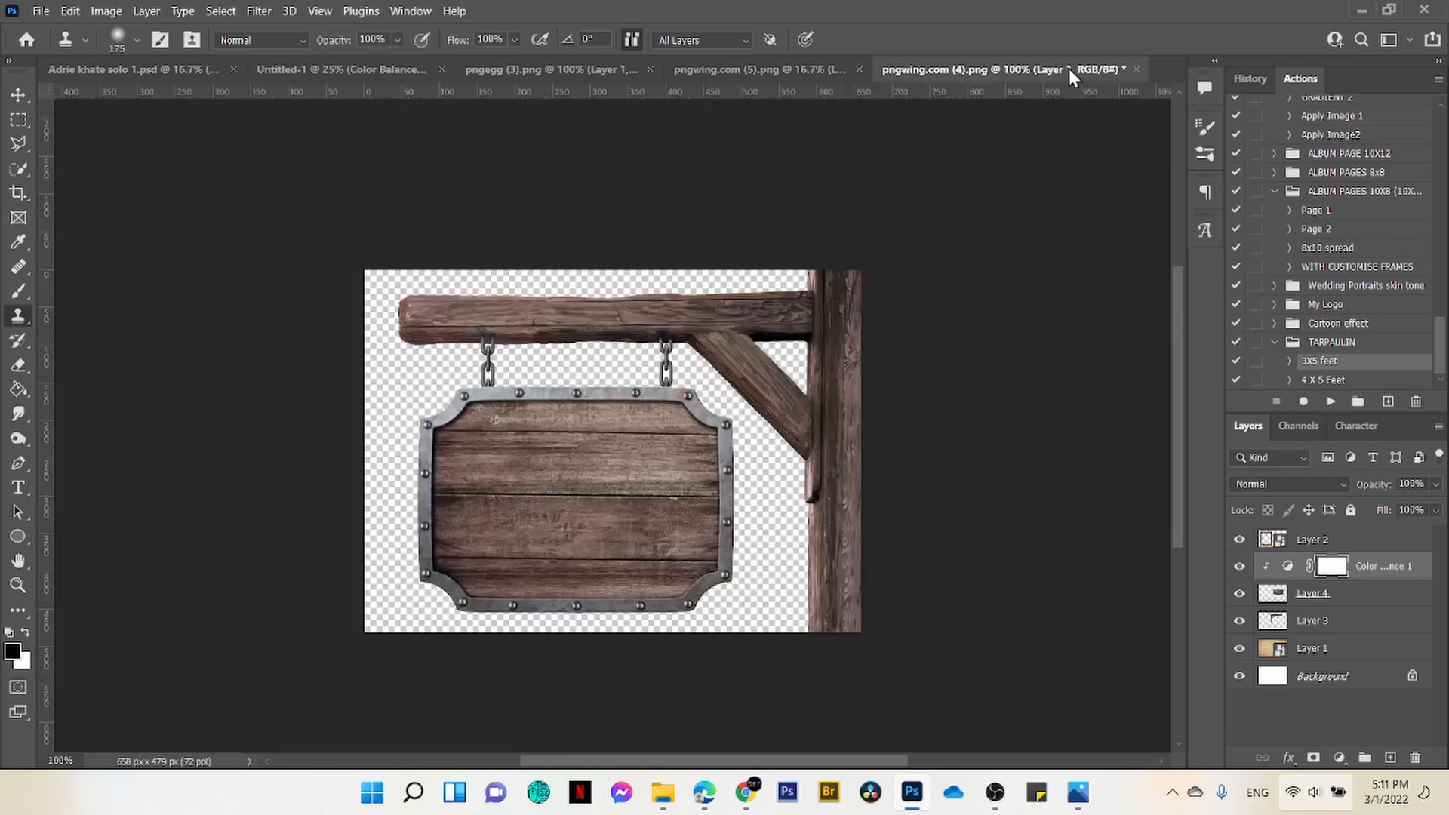
left_click(1135, 70)
left_click(751, 311)
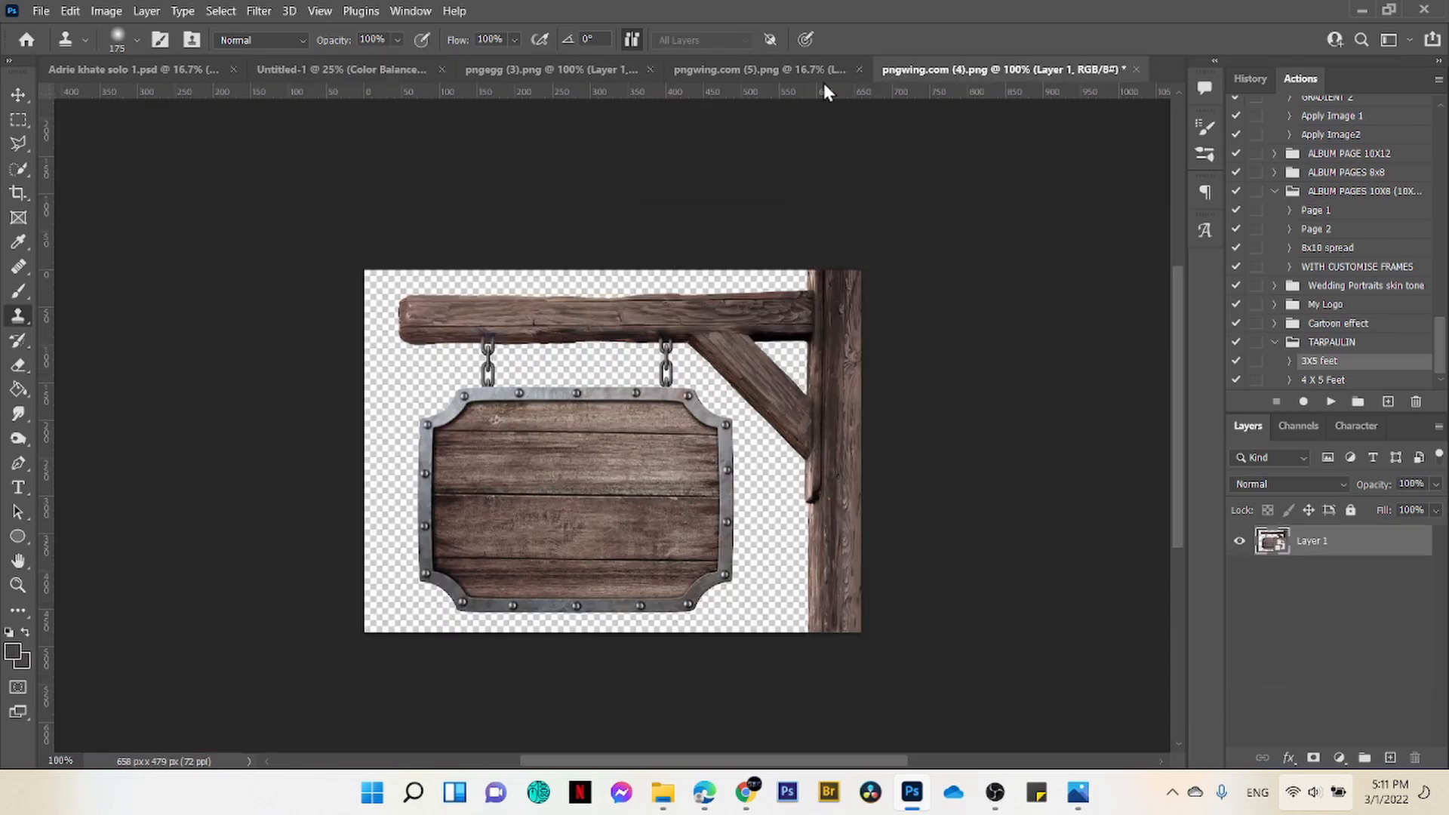
left_click(874, 69)
left_click(750, 308)
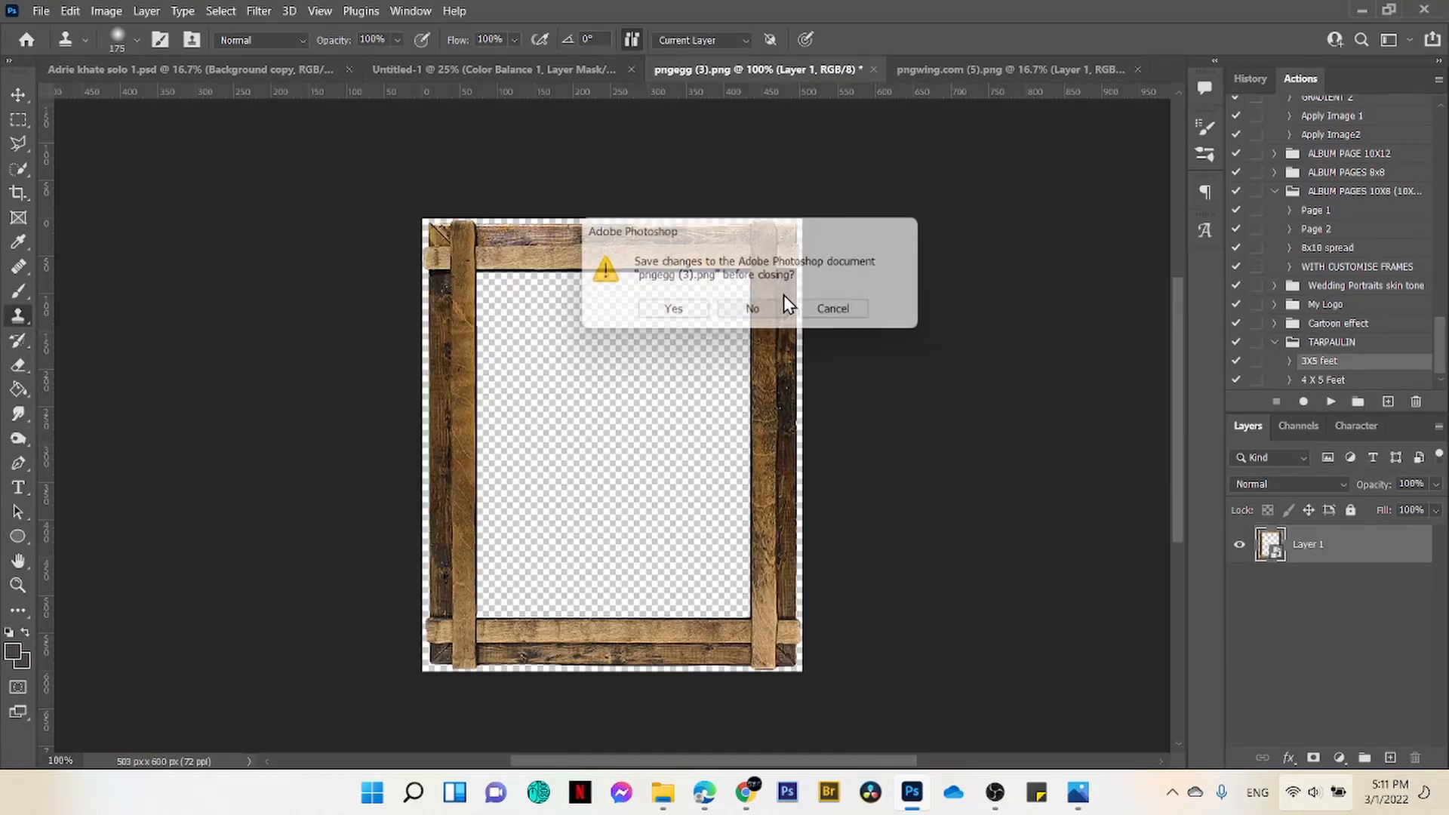
Step: Bring the rose and birdcage artwork from pngwing.com (5).png into Untitled-1 and place its layer directly beneath Layer 3
left_click(848, 71)
key("v")
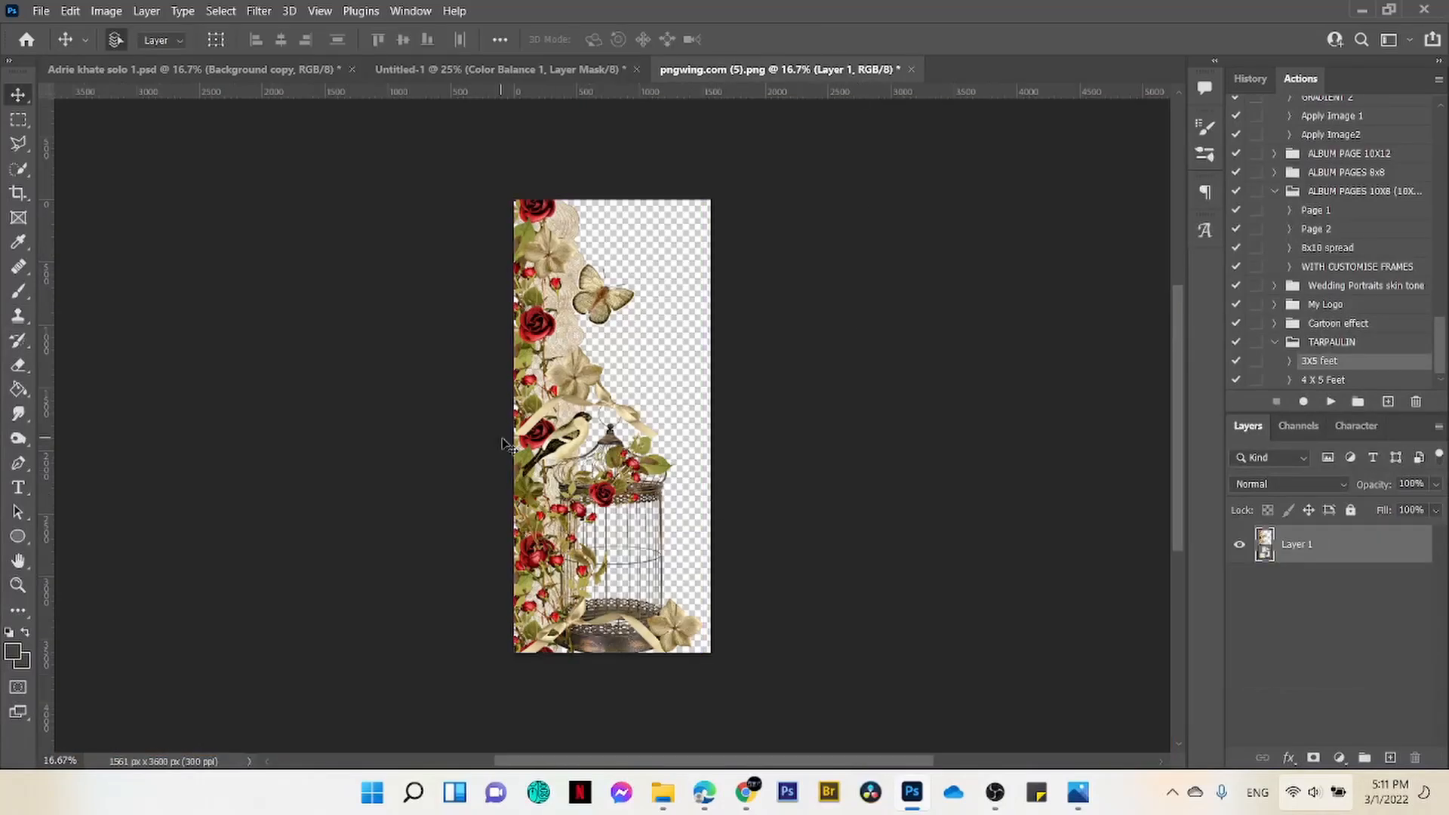
left_click_drag(548, 428, 710, 527)
key("ctrl+minus")
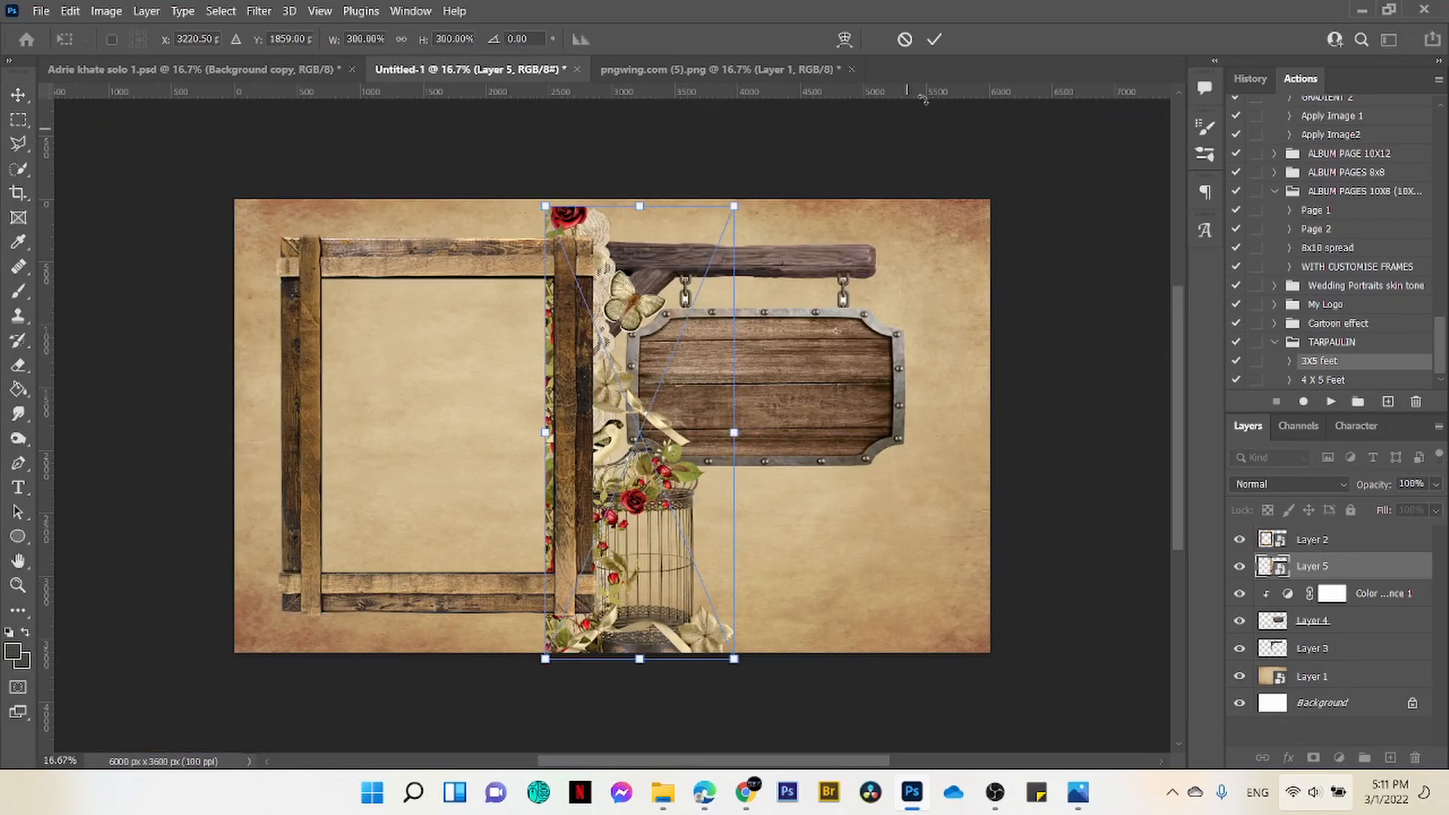
left_click_drag(1413, 559, 1393, 664)
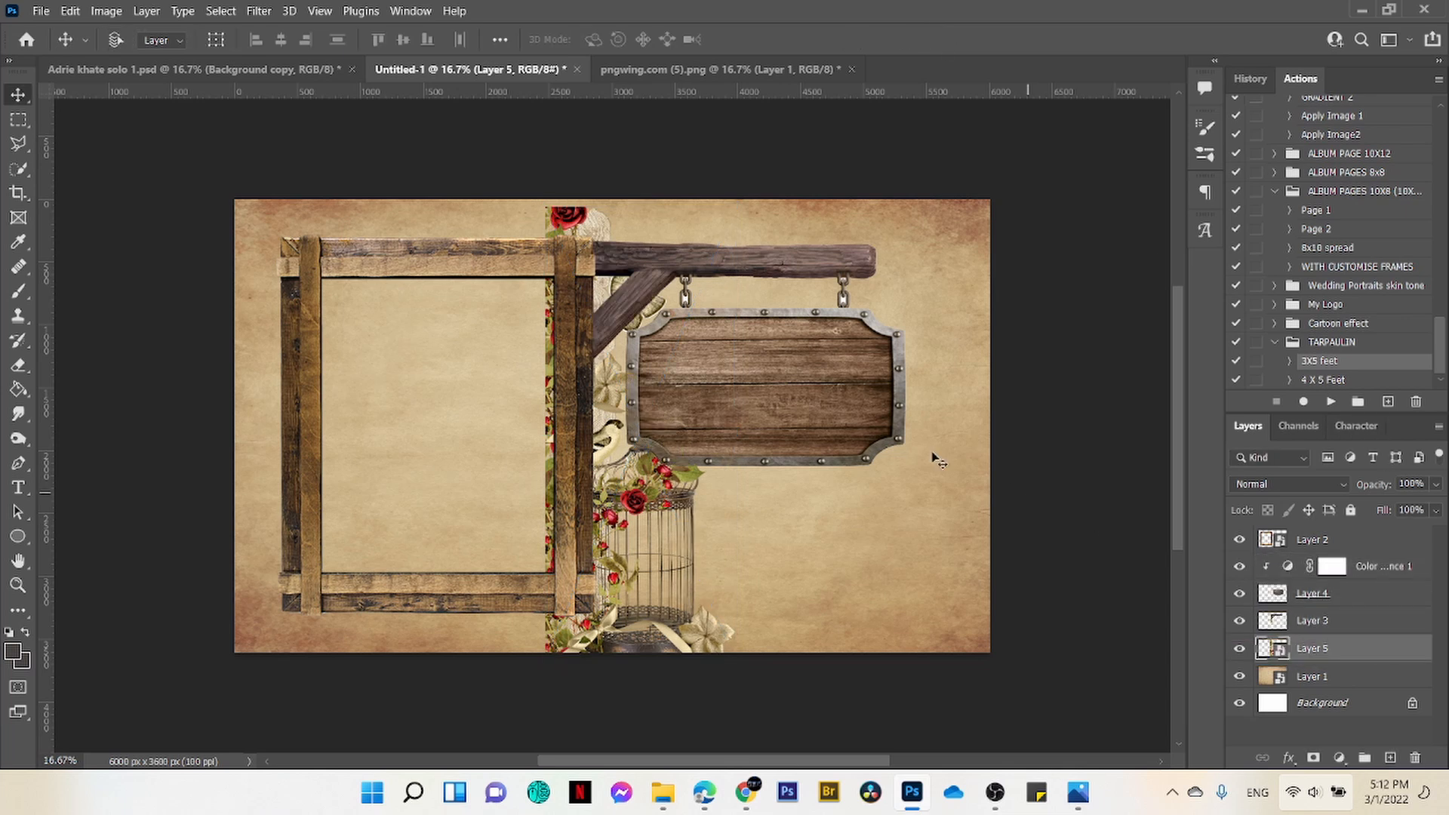
Step: Scale the rose and birdcage artwork on Layer 5 down to about 254% in both directions
key("ctrl+t")
left_click_drag(741, 209, 720, 242)
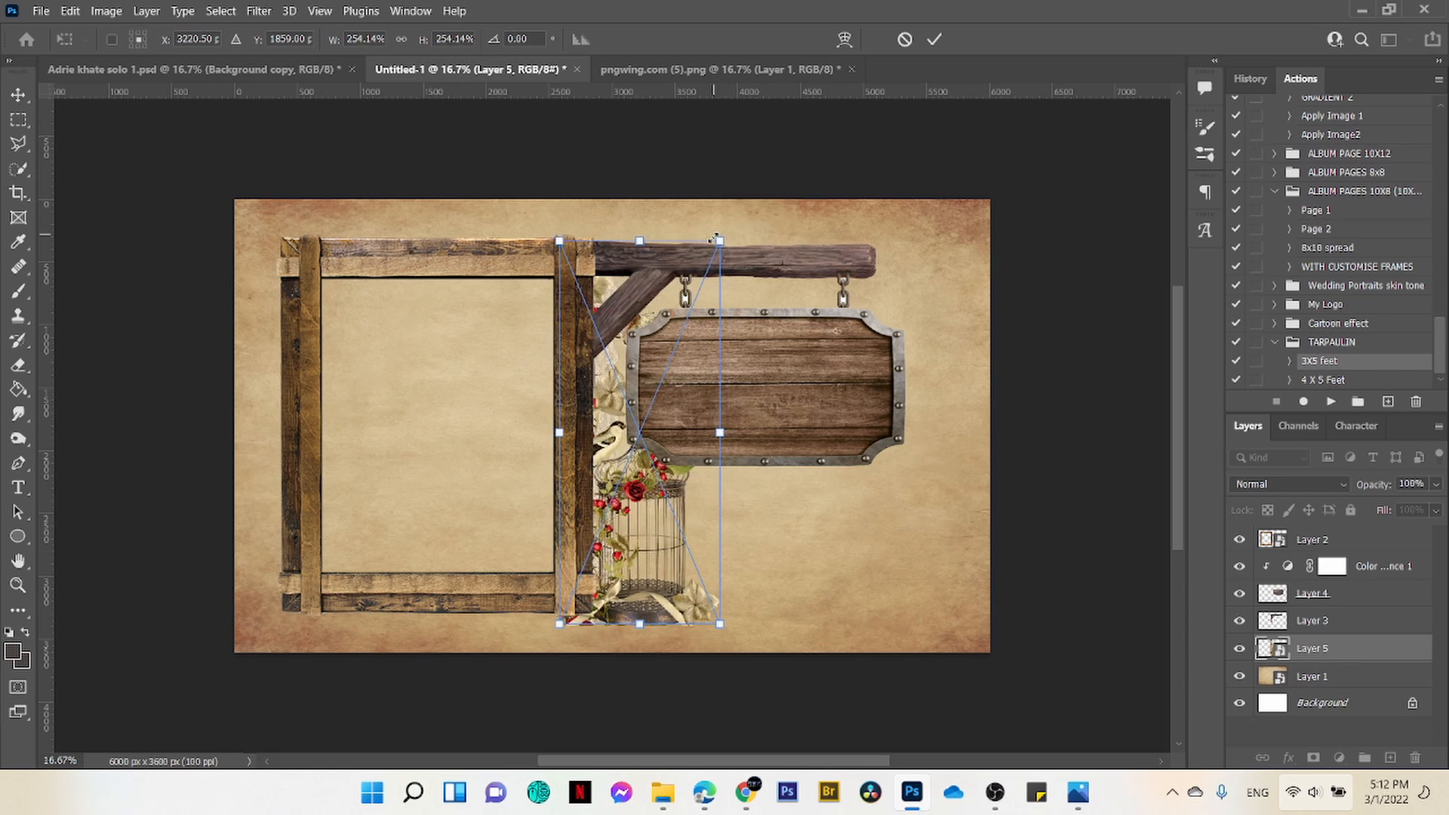
left_click(935, 39)
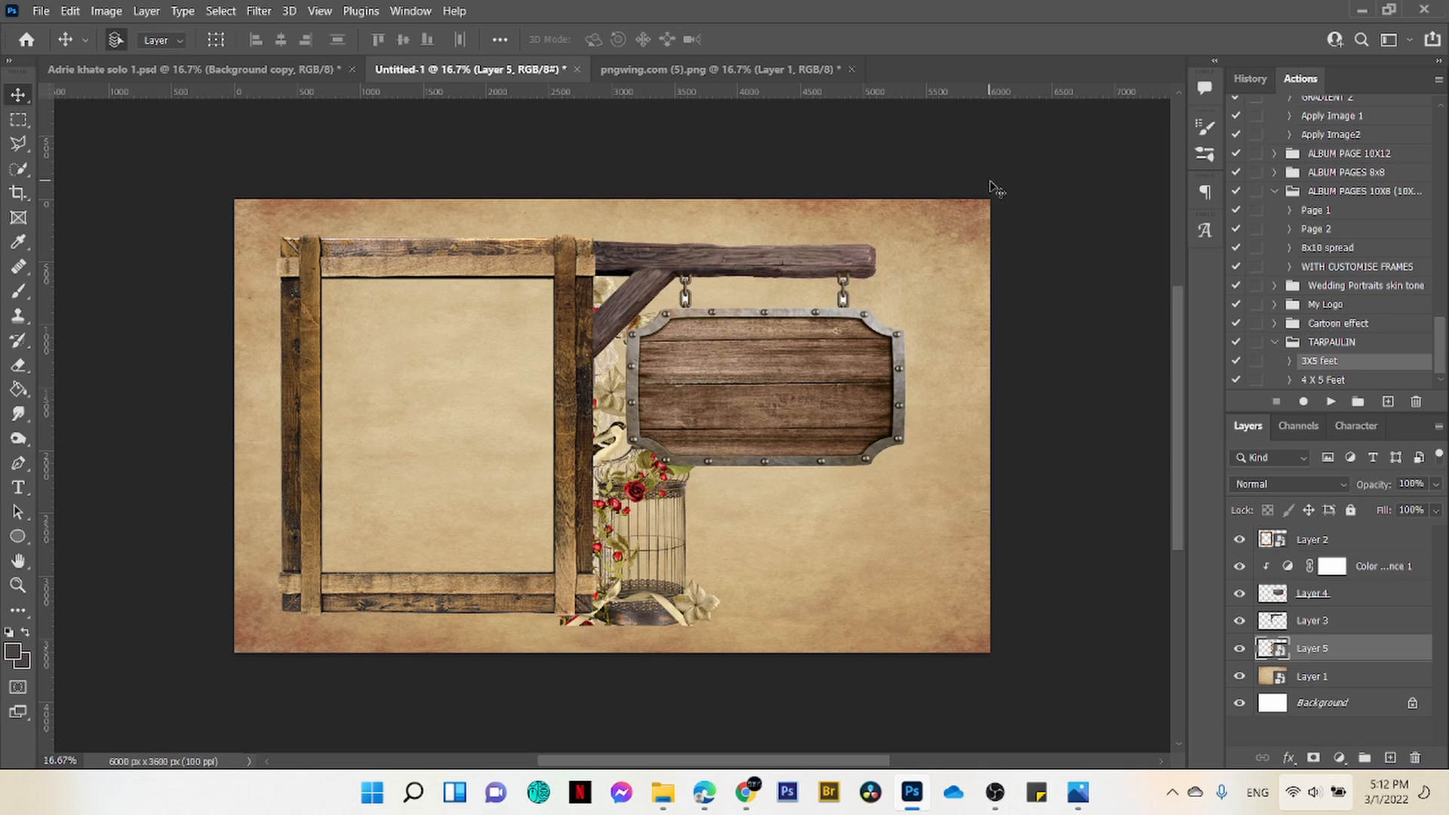
Step: Duplicate the Background layer in the photo document of the girl on the log
left_click(241, 70)
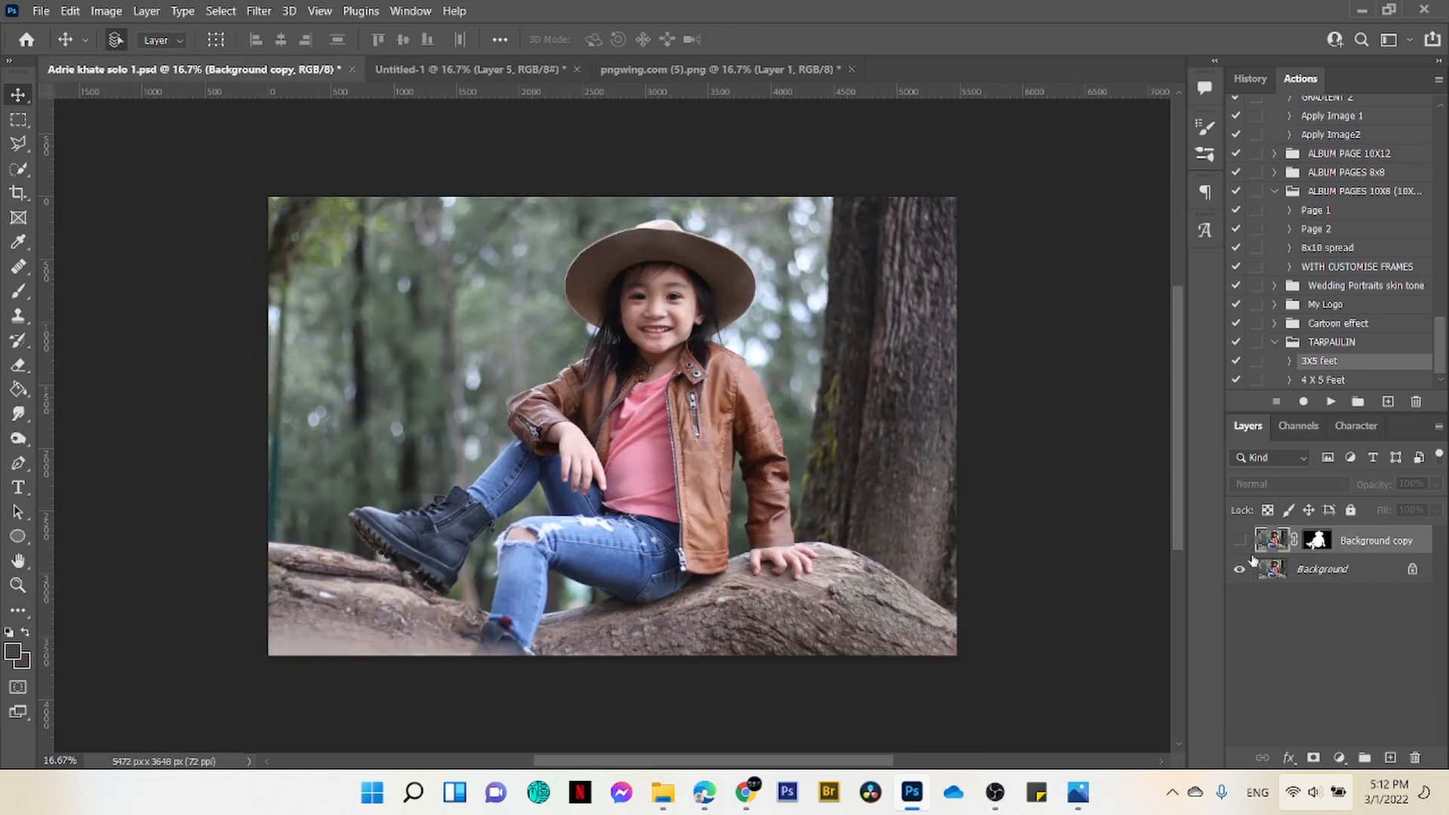
left_click(1310, 574)
key("ctrl+j")
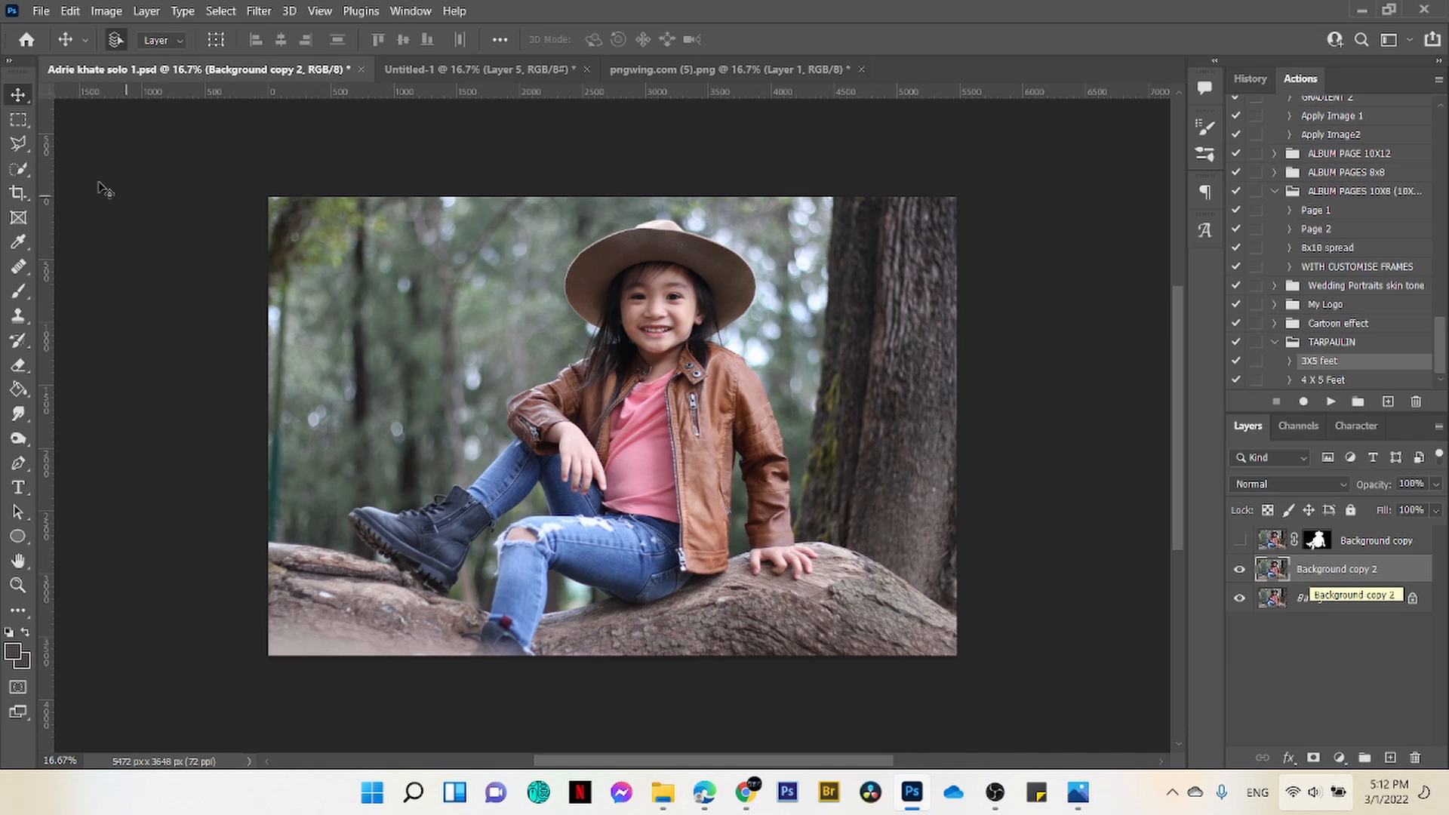
Step: Quick-select the log without the girl's legs and boots, and apply the edge refinement with 0.5 px feather, 10% contrast and -18% shift edge
left_click(19, 174)
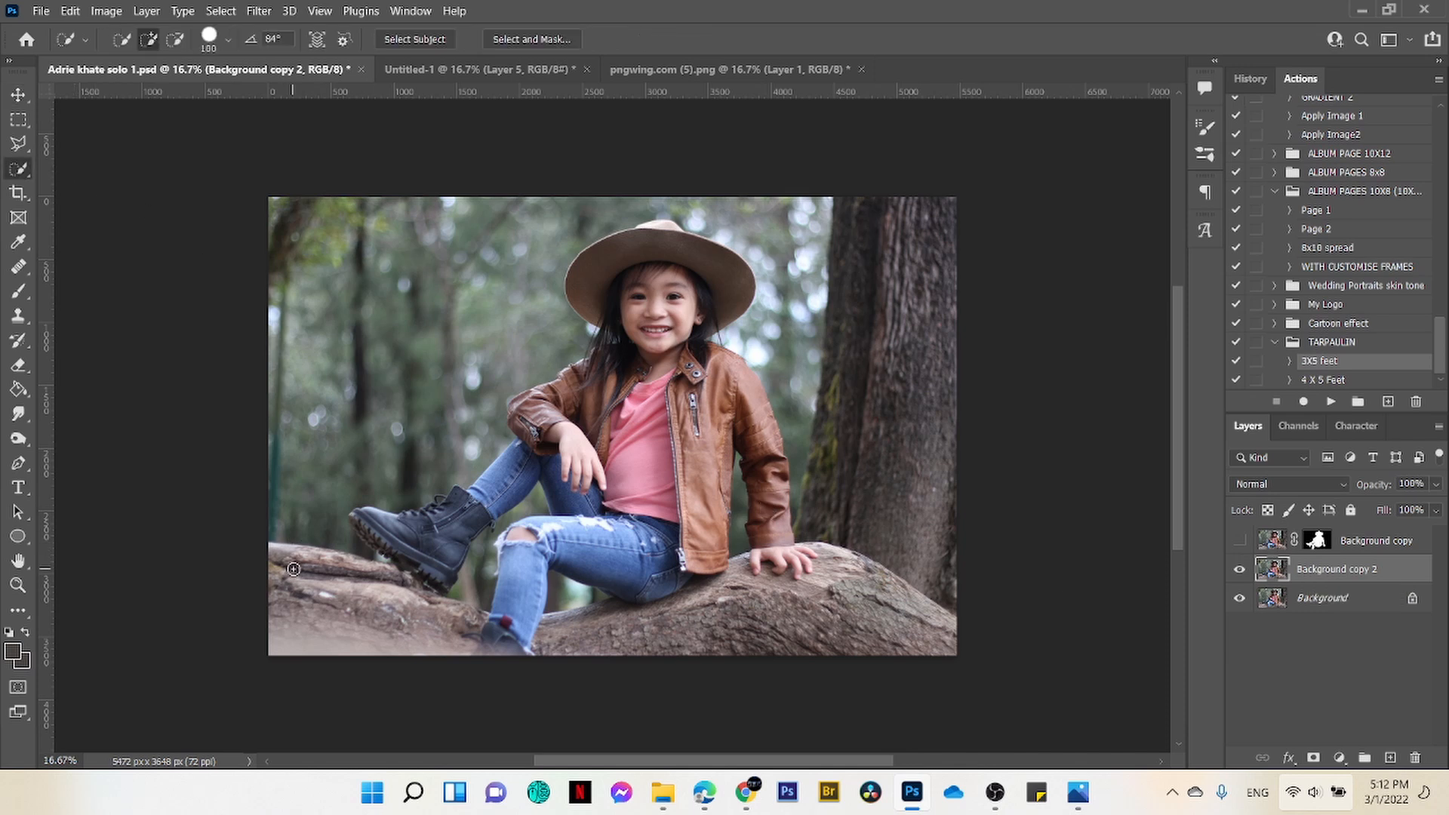
key("bracketright")
mouse_move(278, 565)
left_mouse_down()
mouse_move(317, 572)
mouse_move(431, 639)
mouse_move(495, 646)
mouse_move(844, 584)
left_mouse_up()
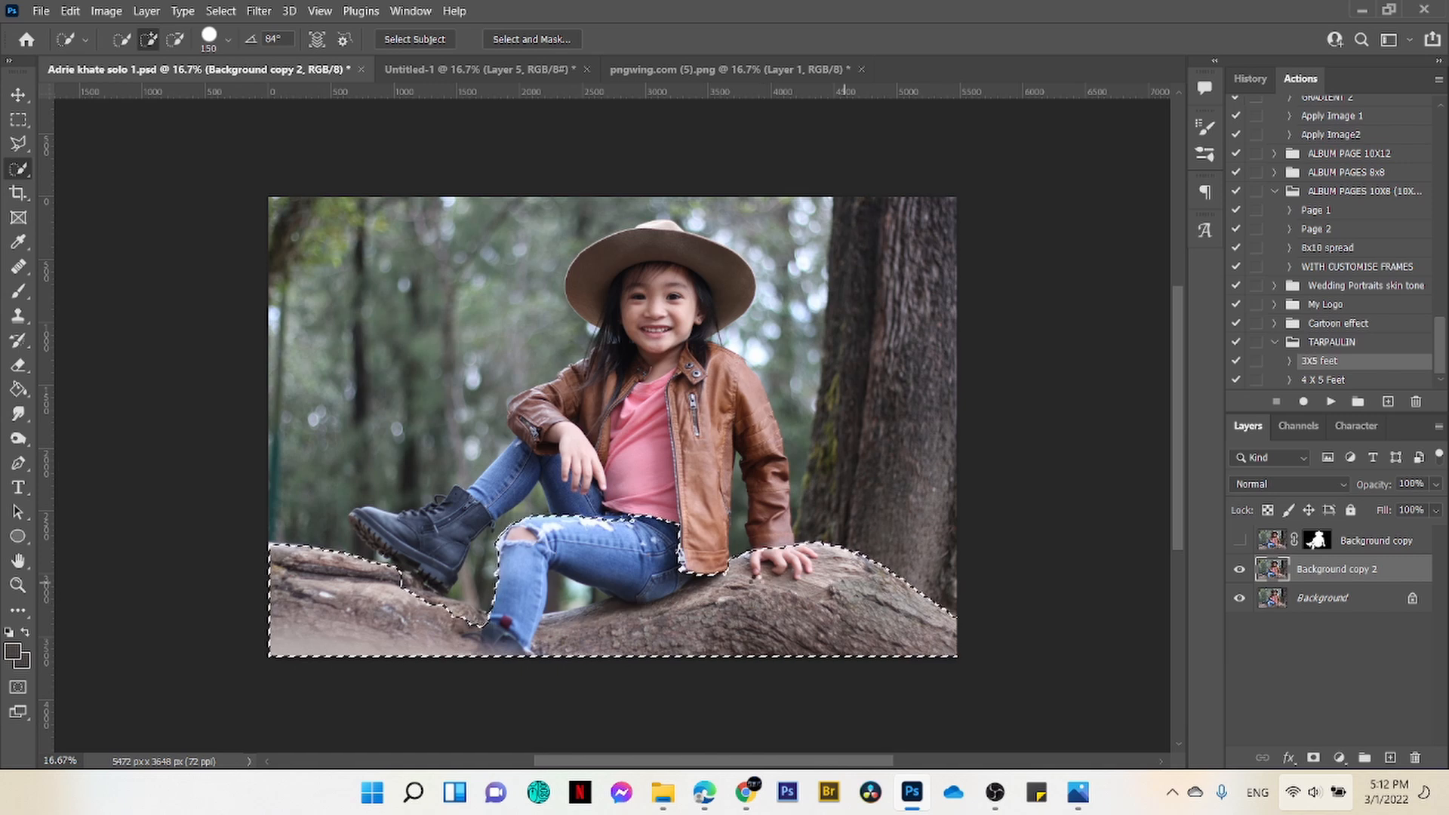
mouse_move(641, 528)
left_mouse_down()
mouse_move(584, 530)
mouse_move(546, 576)
mouse_move(493, 576)
left_mouse_up()
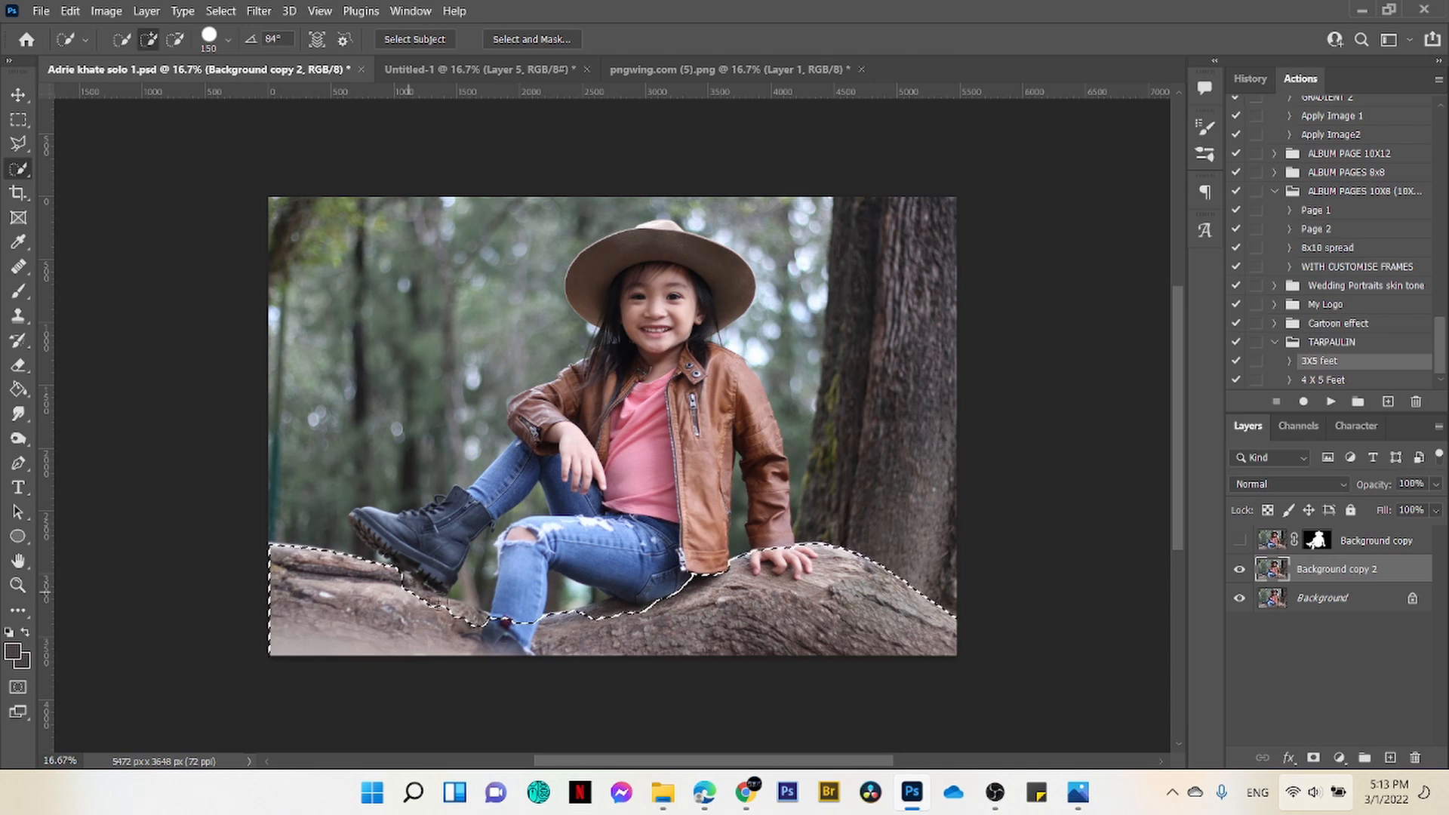
left_click(467, 581, "alt")
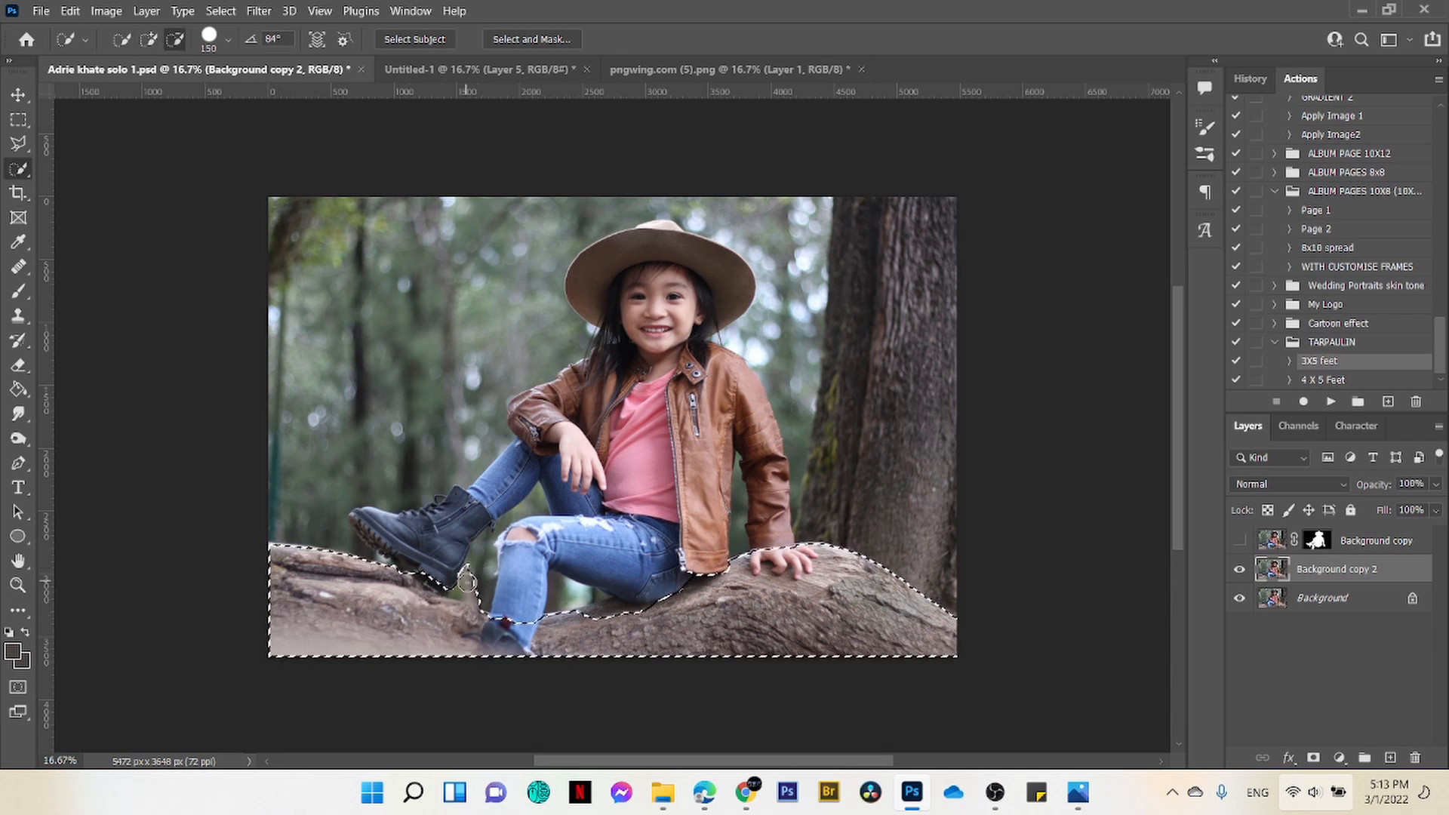
left_click(629, 615, "alt")
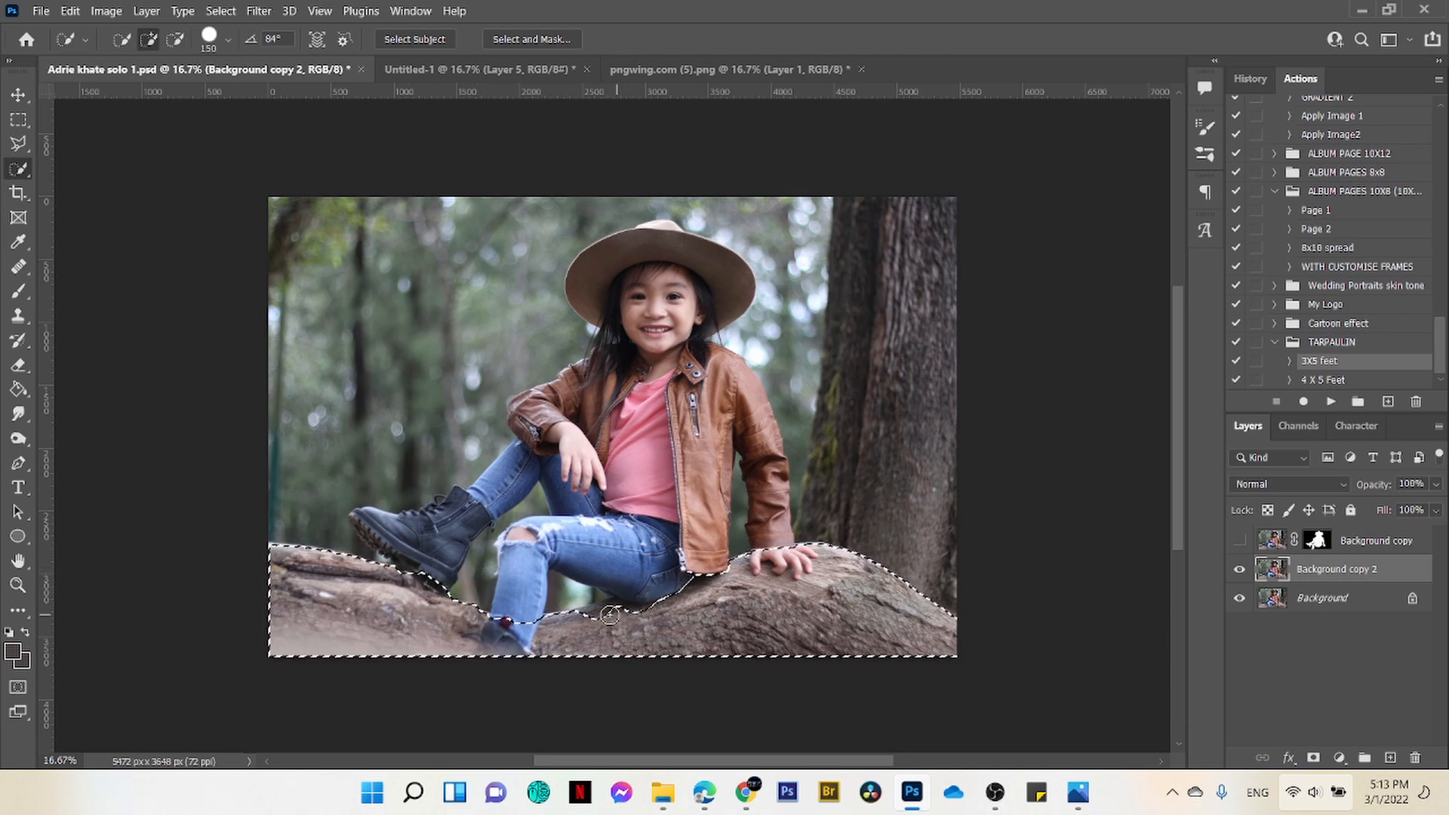
left_click(594, 583, "alt")
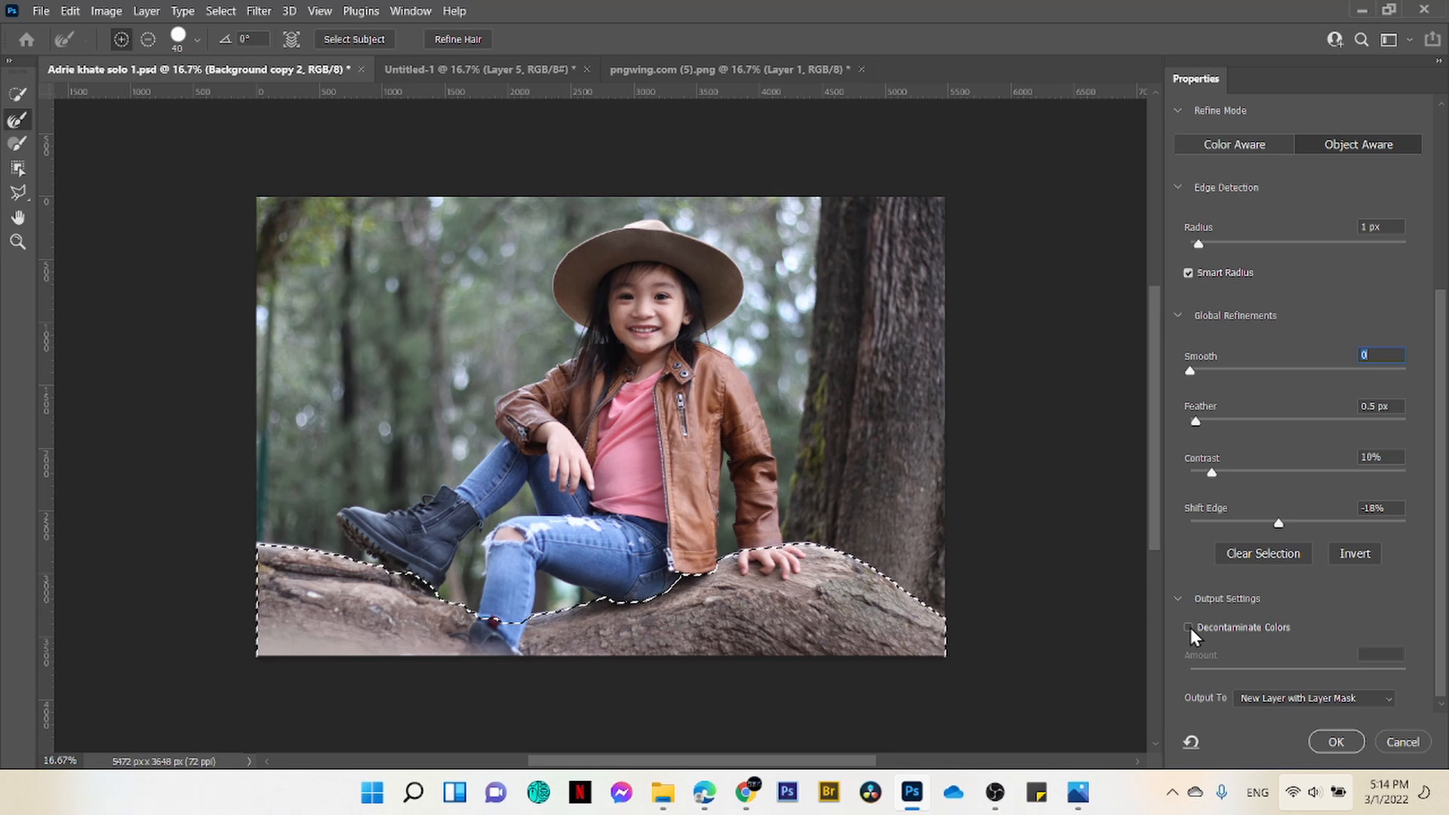
key("Return")
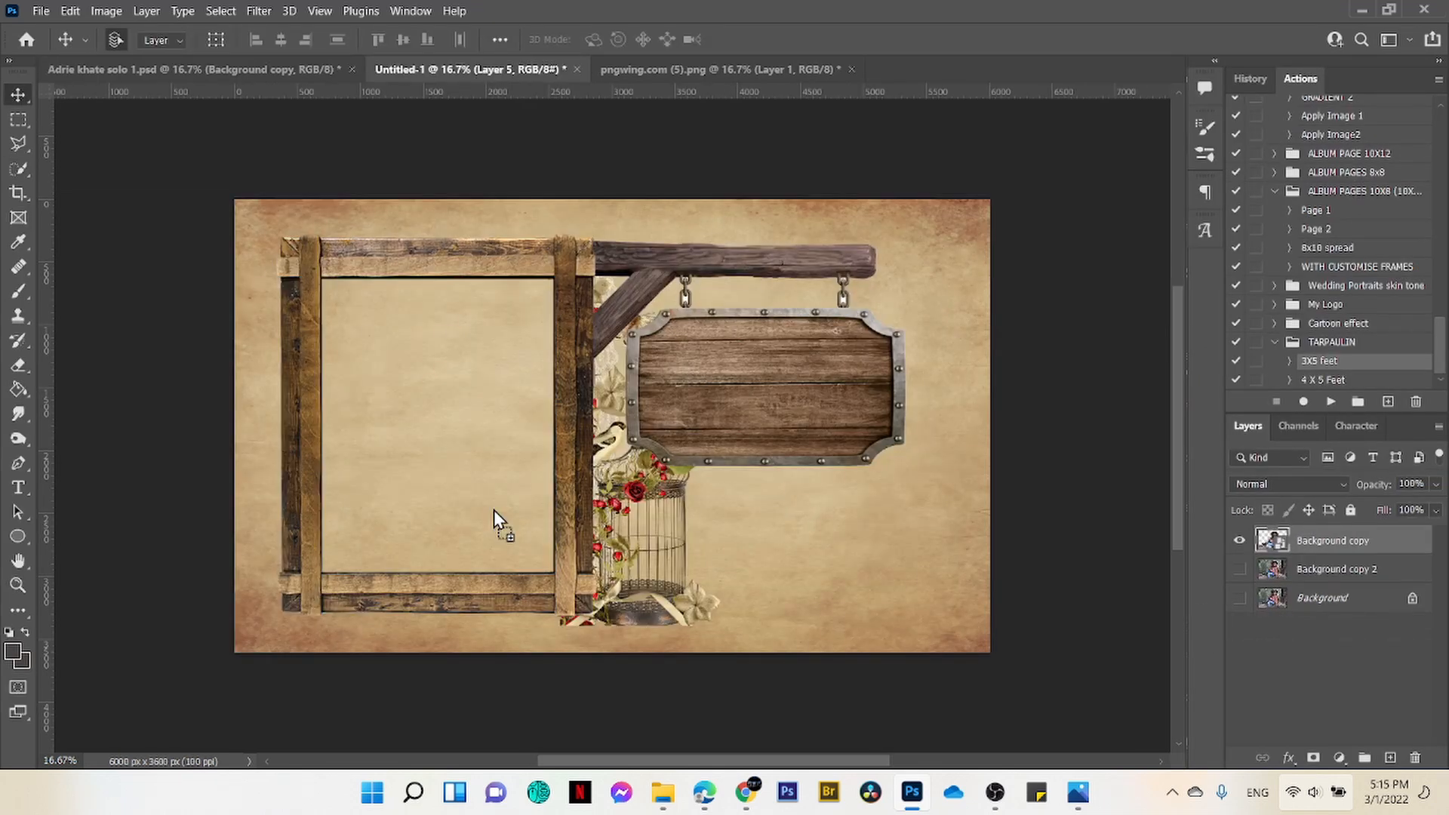
Step: Bring the girl-and-log cutout into Untitled-1, raise it to the top of the layer stack and shift it over the wooden frame
left_click_drag(494, 509, 493, 514)
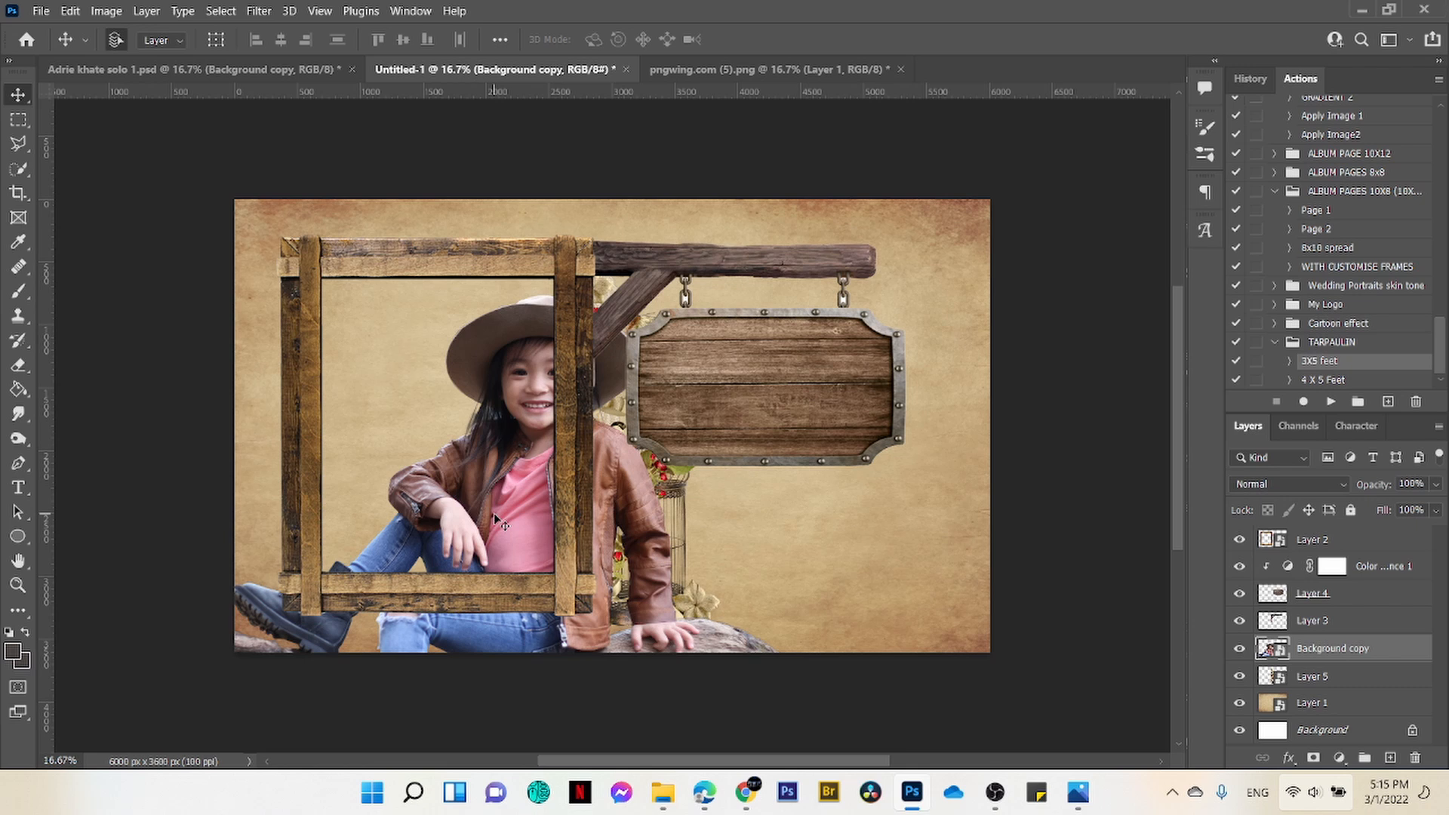
key("ctrl+shift+bracketright")
left_click_drag(494, 513, 550, 498)
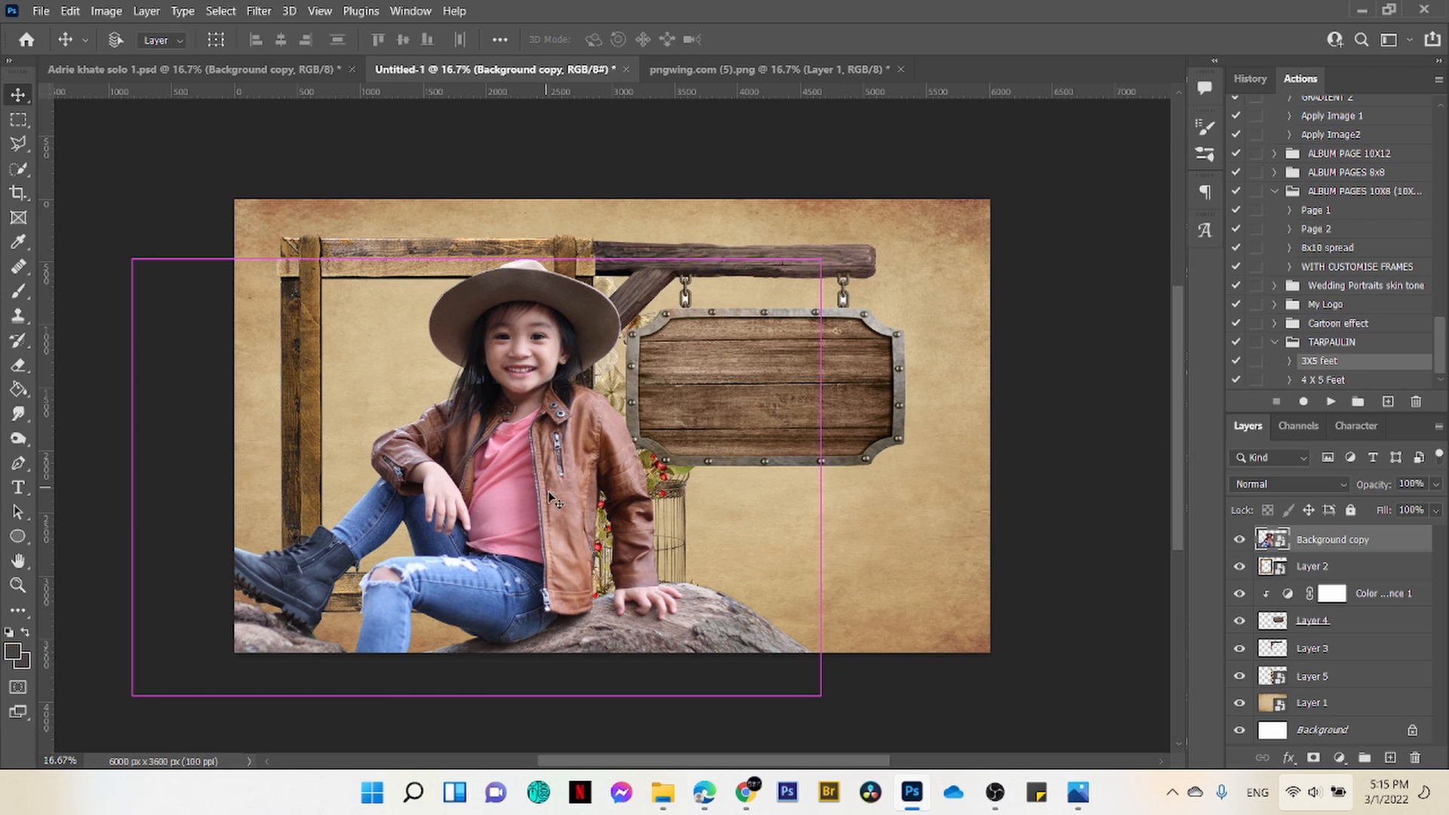
Step: Scale the girl-and-log cutout to about 52% and position it across the lower part of the wooden frame
key("ctrl+t")
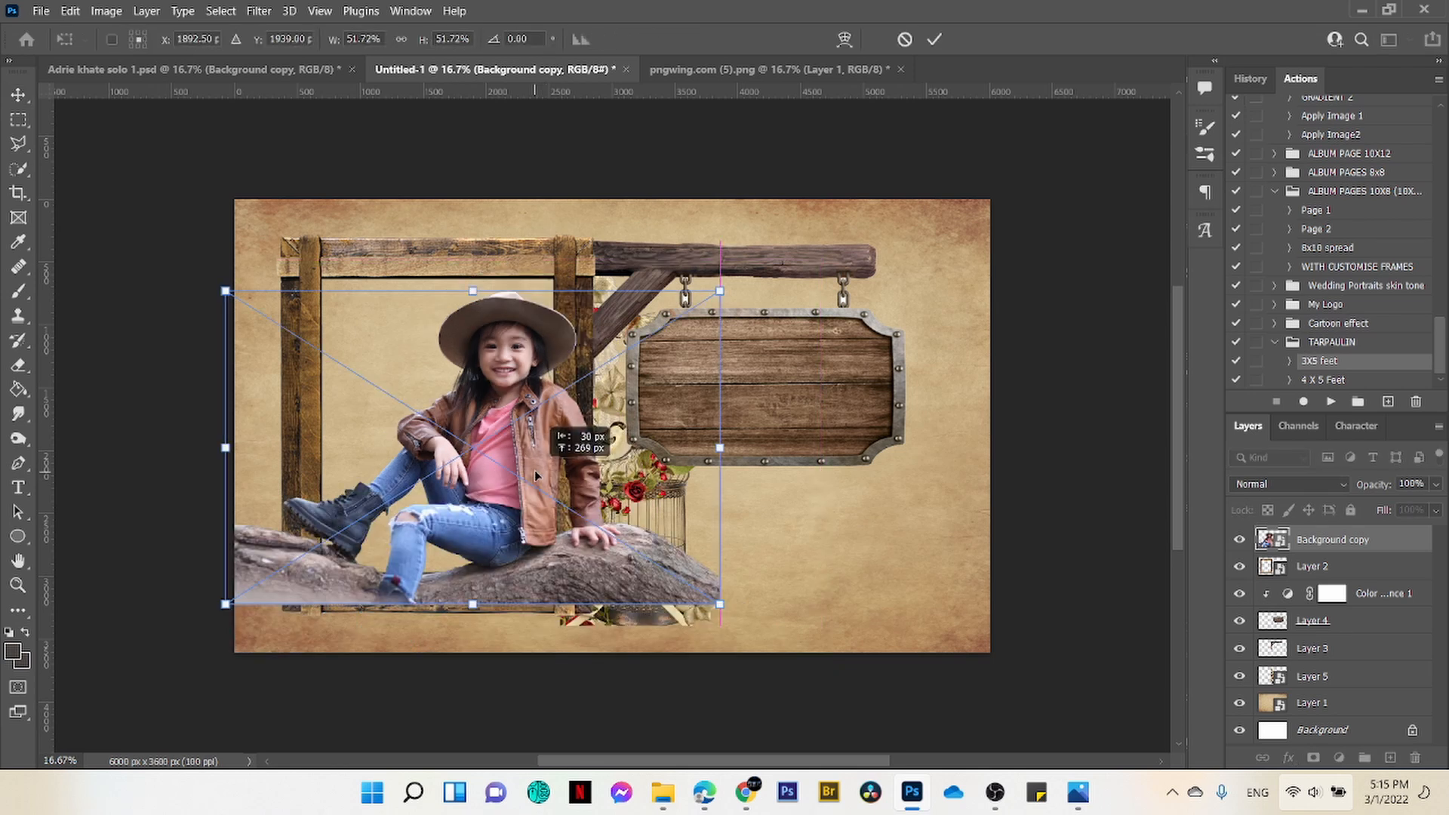
mouse_move(534, 469)
left_mouse_down()
mouse_move(537, 488)
mouse_move(513, 481)
left_mouse_up()
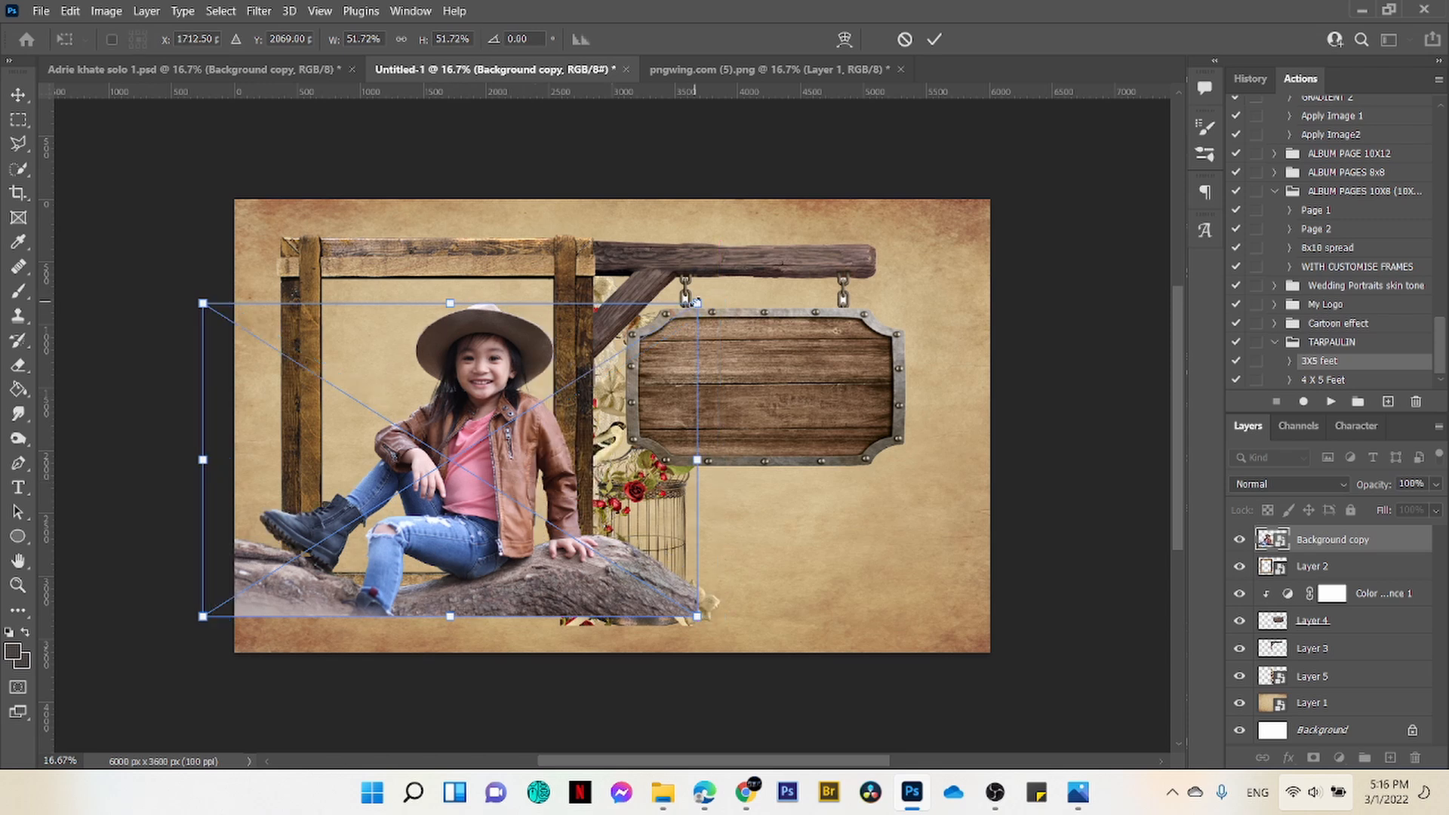
key("Return")
Step: Enlarge the wooden frame on Layer 2 to about 402%, and nudge the girl-and-log cutout slightly down within it
left_click(1325, 567)
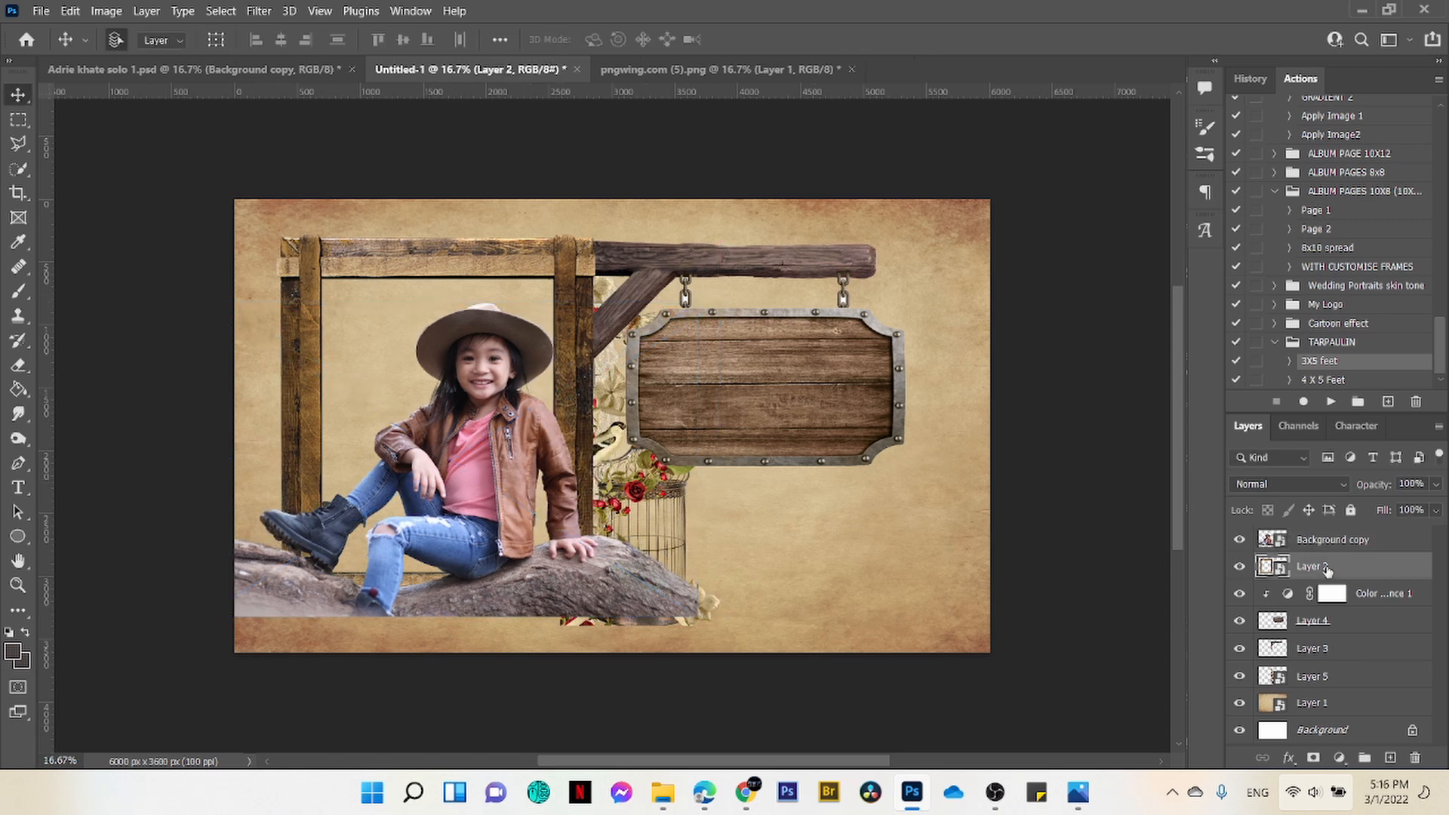
key("ctrl+t")
left_click_drag(604, 231, 622, 226)
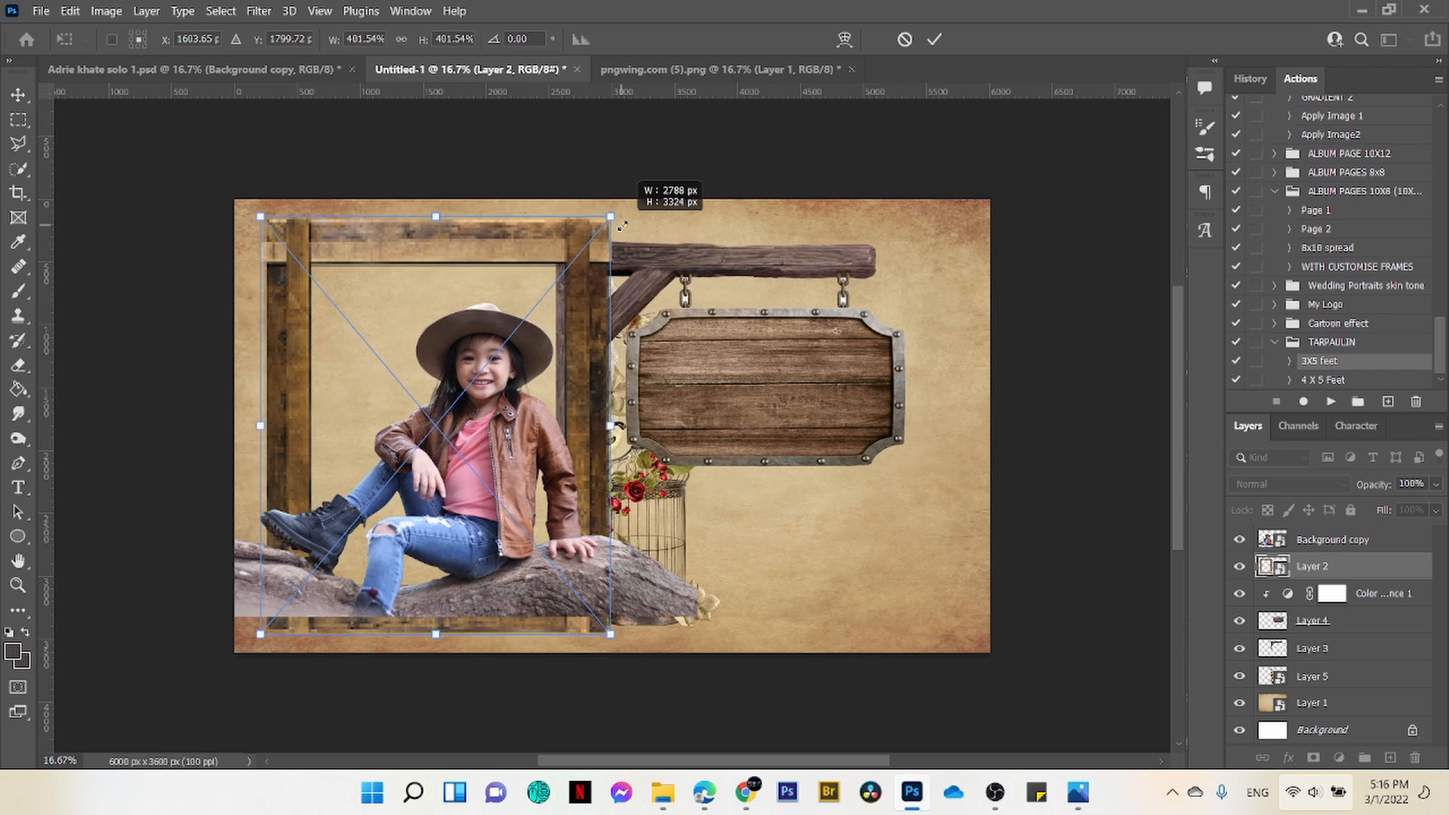
left_click(935, 40)
left_click_drag(523, 448, 529, 457)
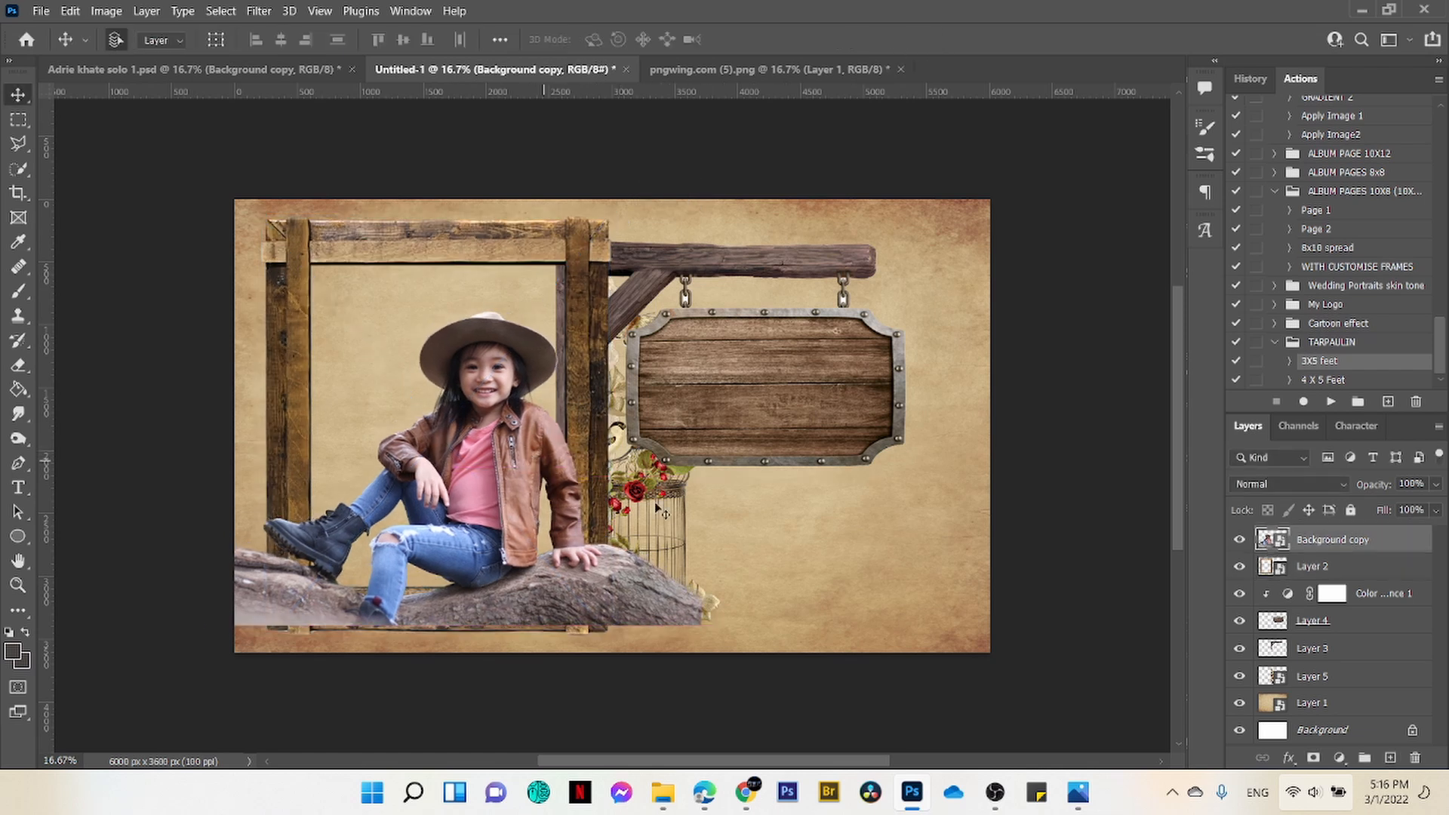
Step: Move the sign board on Layer 4 and its hanging beam on Layer 3 together slightly up and to the right
left_click(785, 261)
left_click(1349, 625)
left_click(1345, 646, "ctrl")
mouse_move(802, 260)
left_mouse_down()
mouse_move(837, 248)
mouse_move(819, 249)
left_mouse_up()
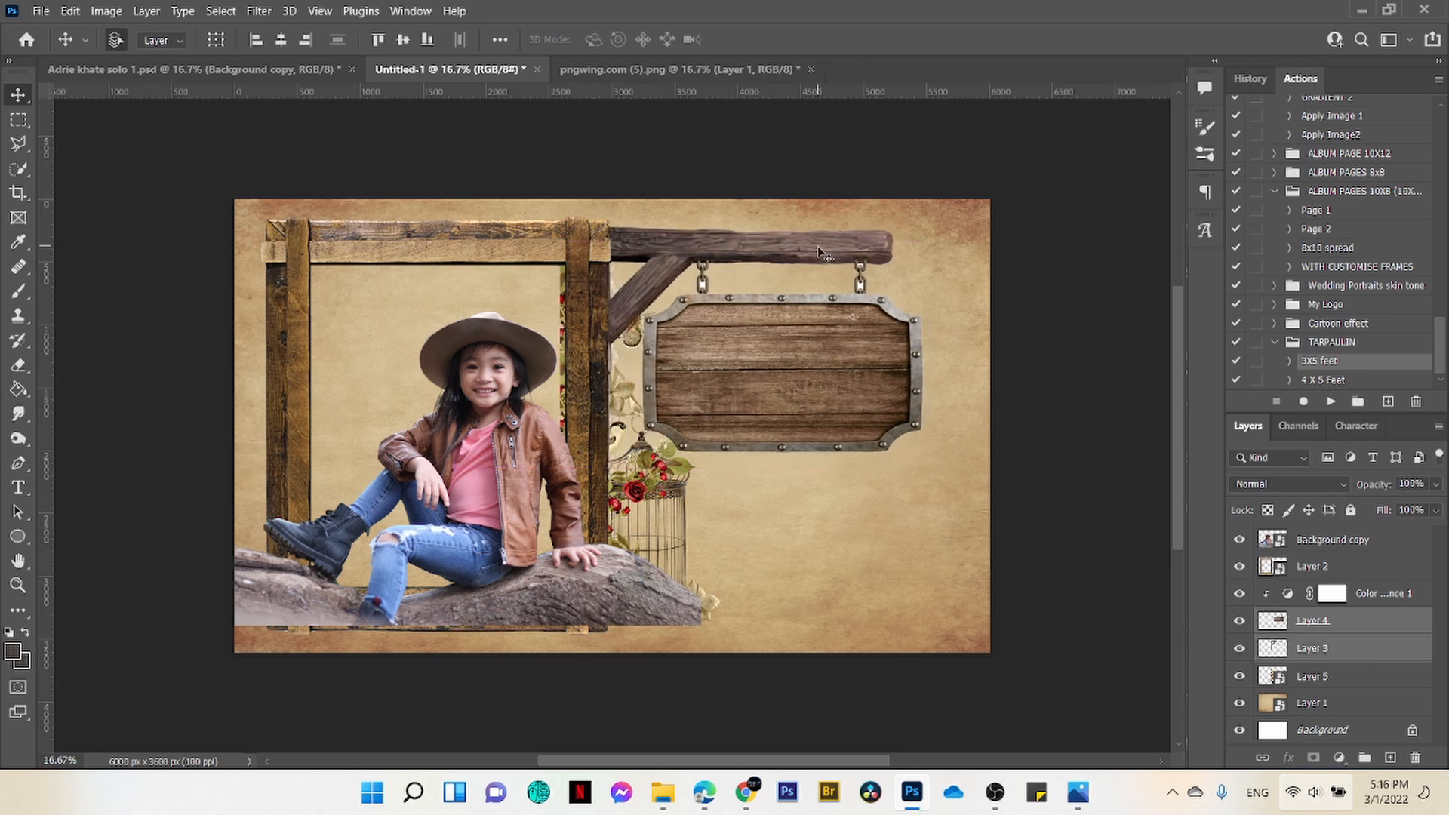
Step: Enlarge the rose and birdcage artwork on Layer 5 to about 263%
left_click(1312, 676)
key("ctrl+t")
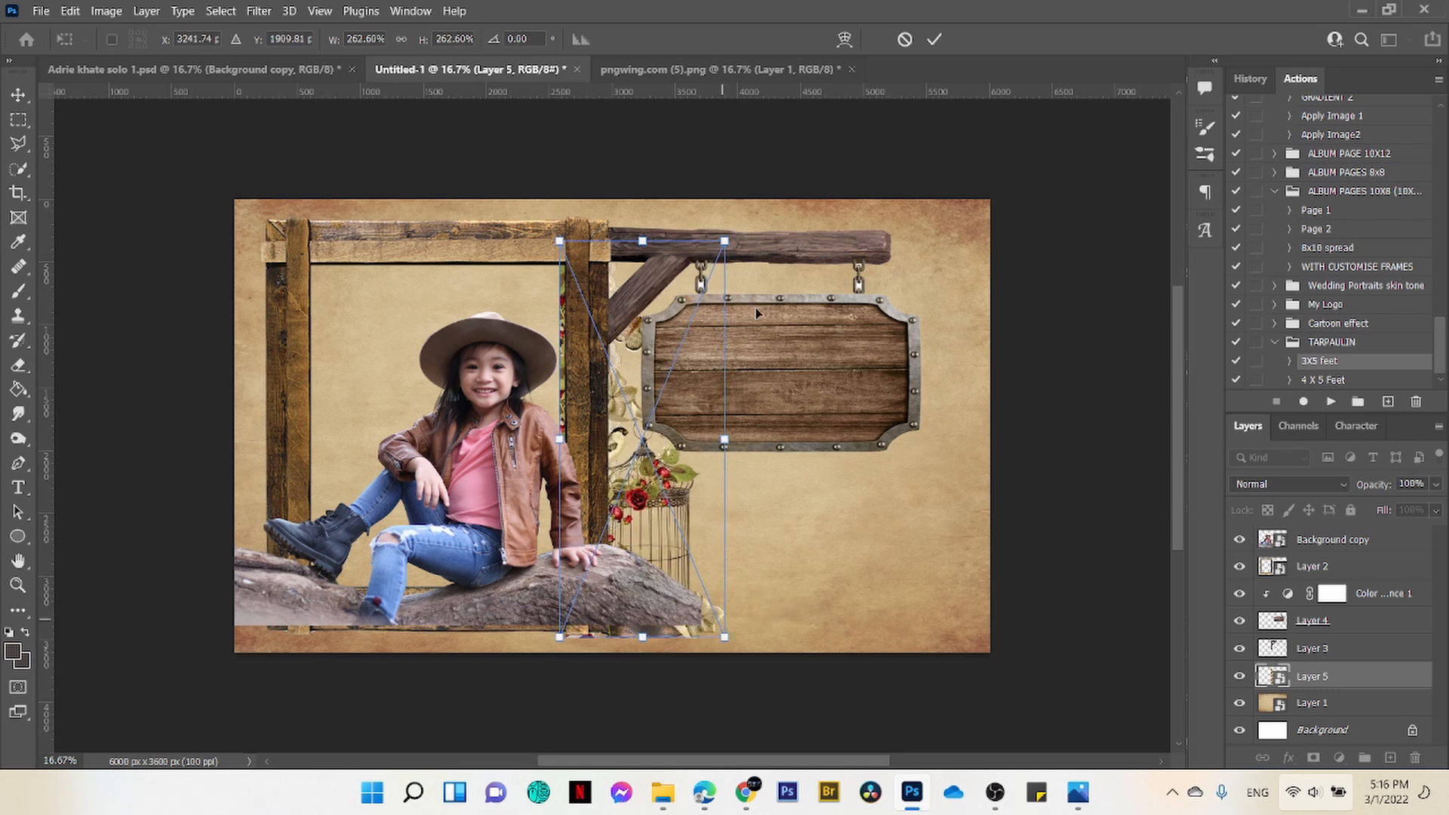
left_click(933, 38)
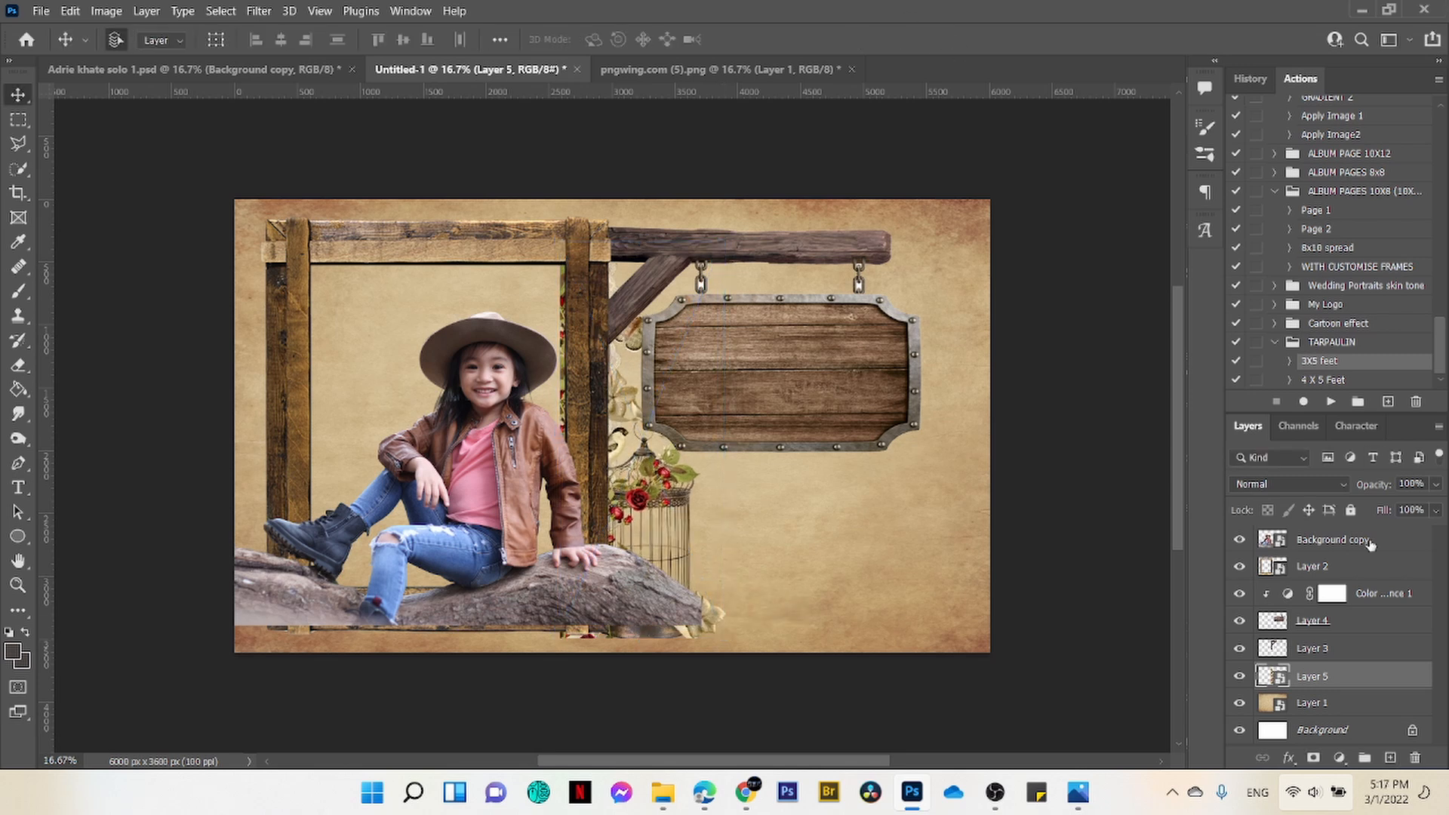
Step: Place the wooden frame on Layer 2 above the girl-and-log cutout, with a duplicate of the frame beneath the cutout
left_click(1362, 568)
left_click_drag(1362, 570, 1360, 538)
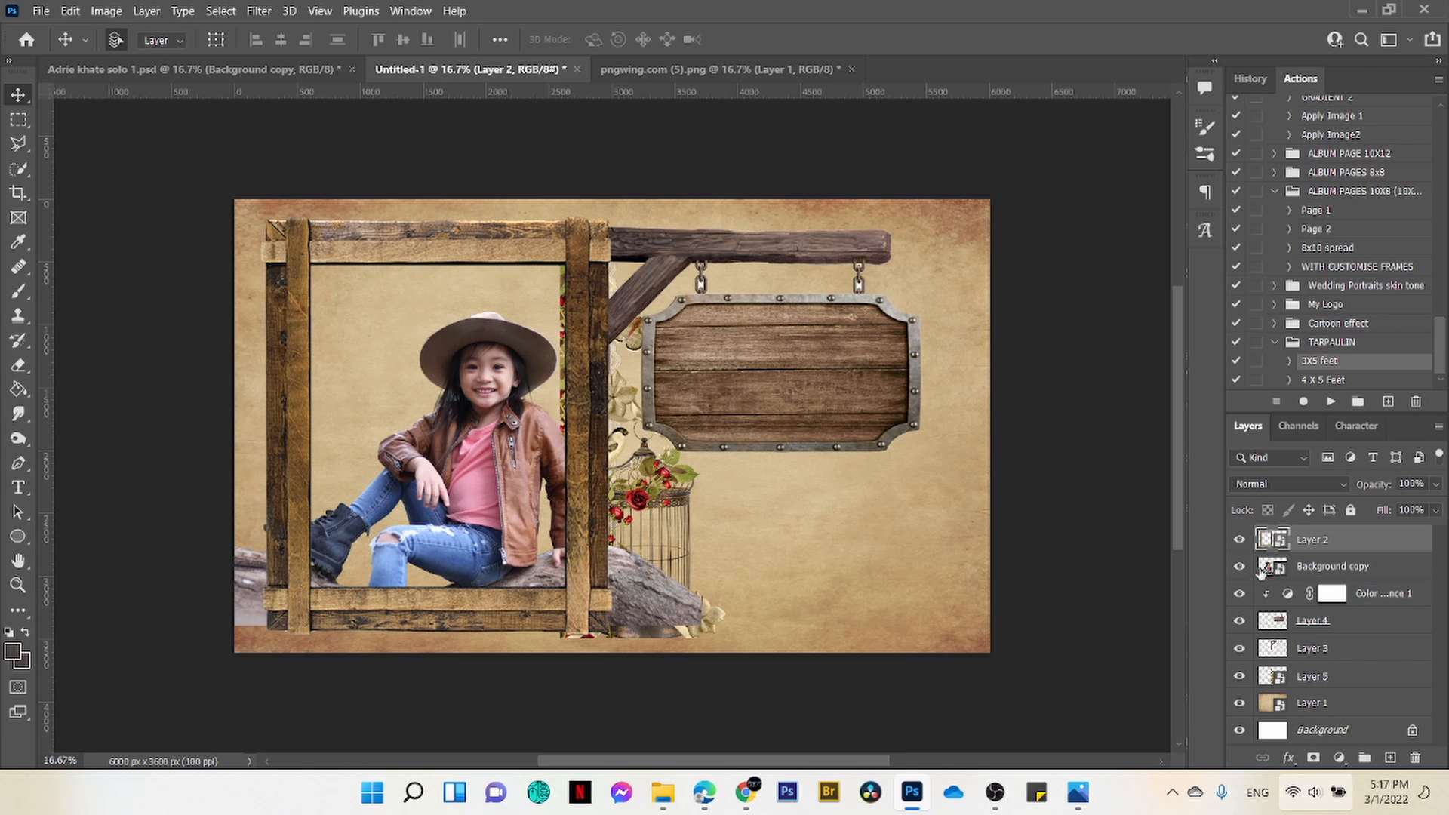
Step: Mask Layer 2 to the outline of the girl-and-log cutout and compare the layout with Layer 2 hidden and shown
left_click(1357, 574, "ctrl")
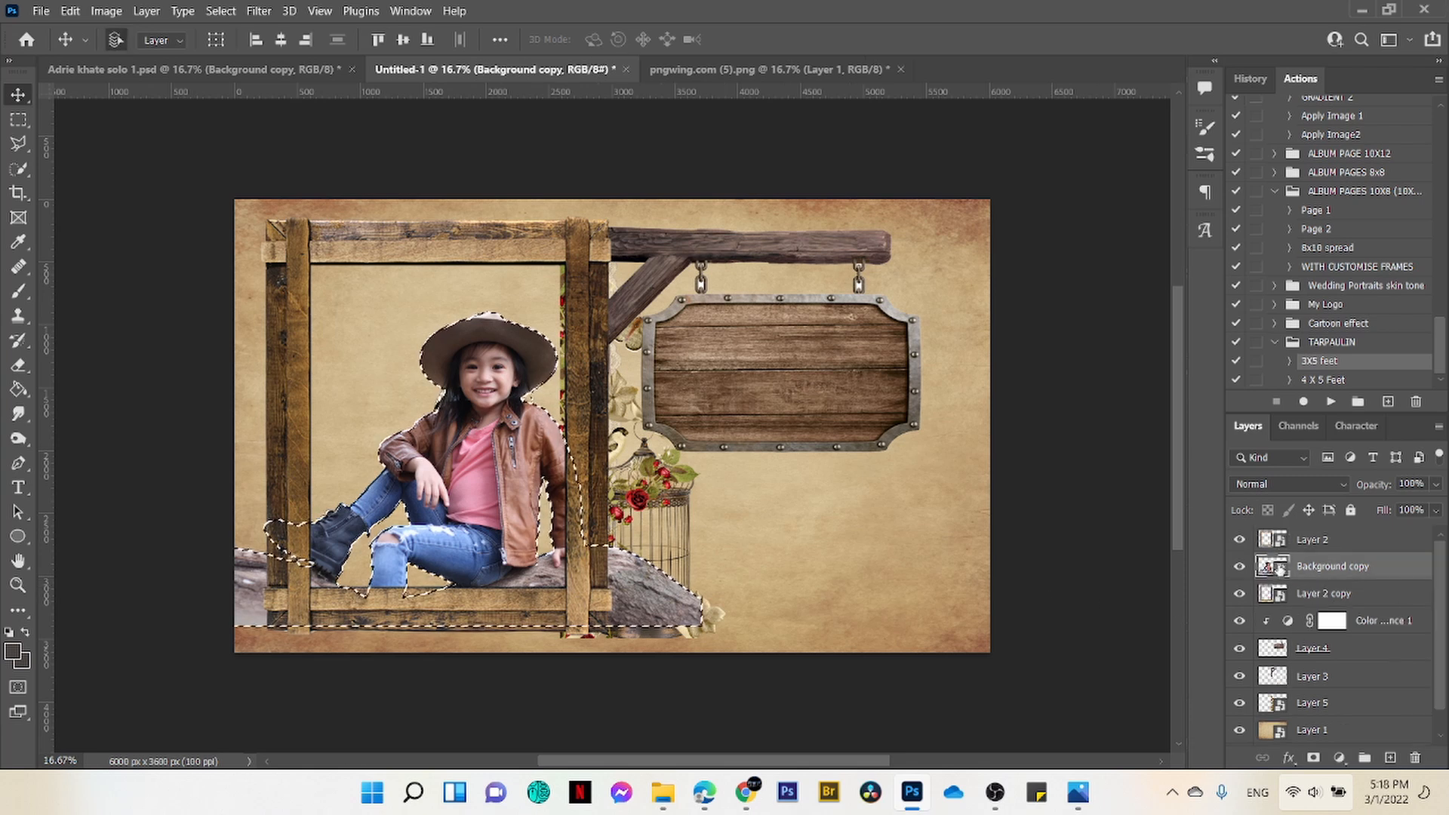
left_click(1314, 758)
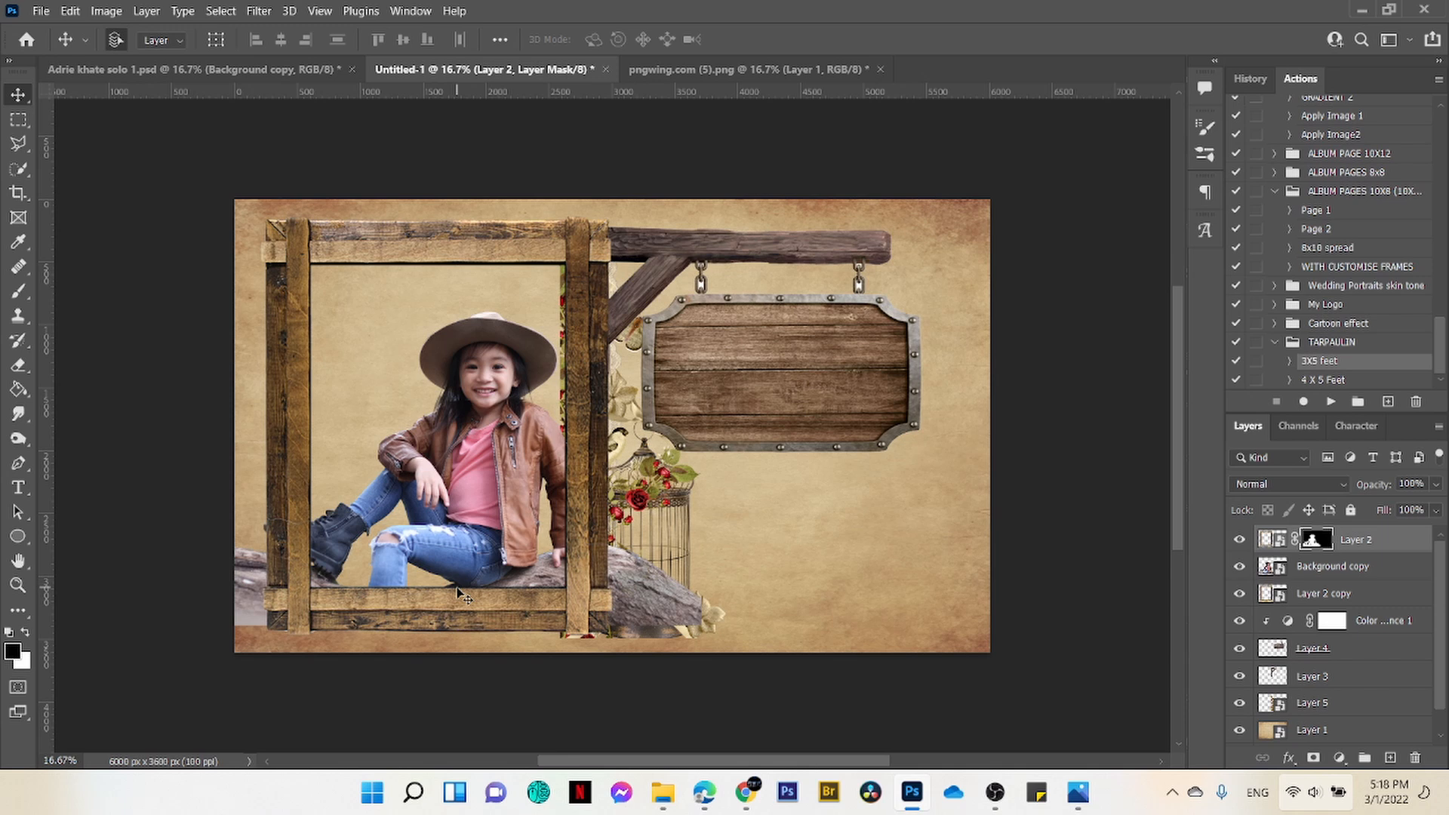
left_click(1240, 539)
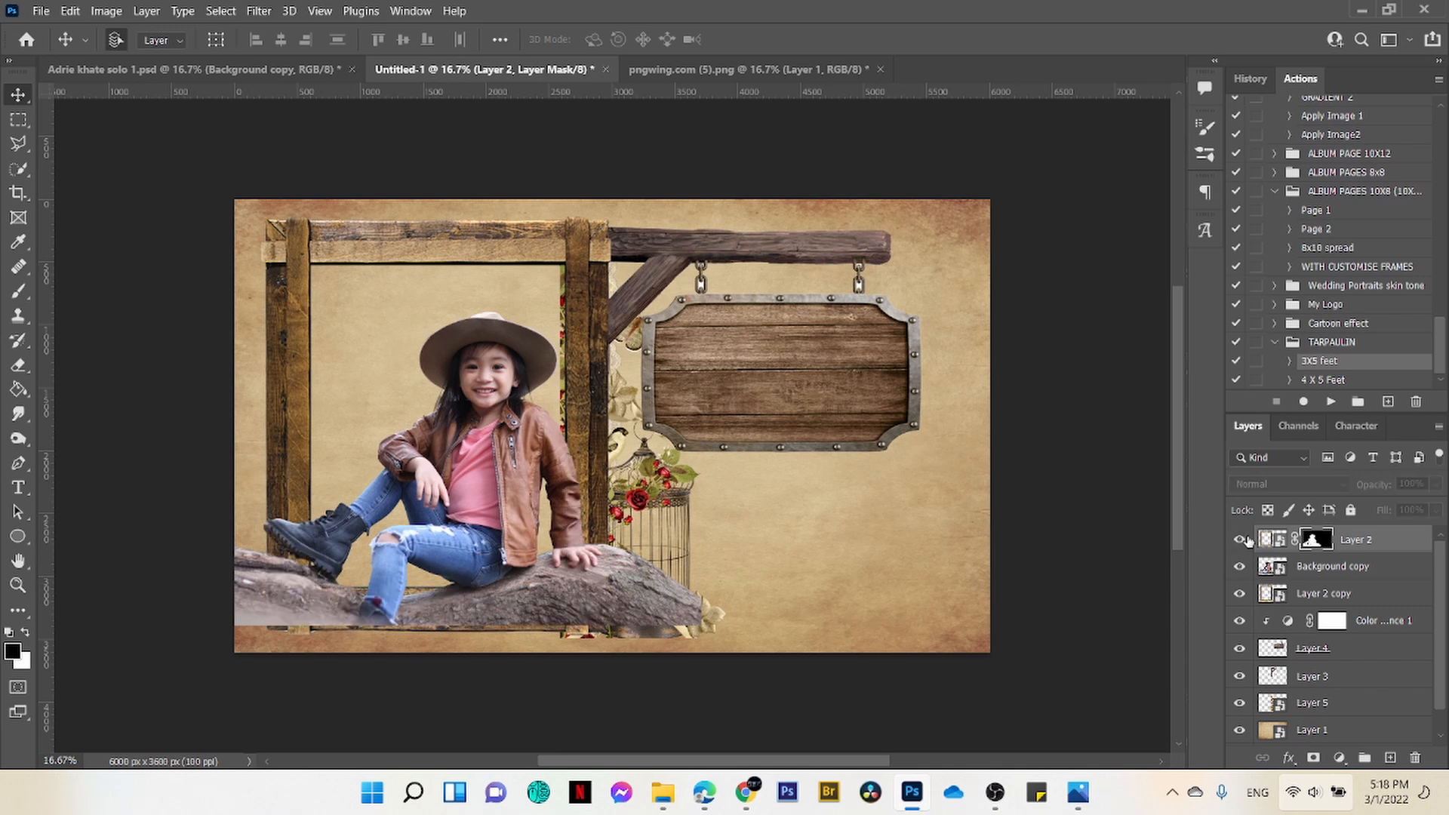
left_click(1241, 539)
left_click(1241, 540)
left_click(1240, 539)
Step: Lower the girl-and-log cutout so the log meets the canvas's lower edge, and delete the mask from Layer 2
left_click(1333, 567)
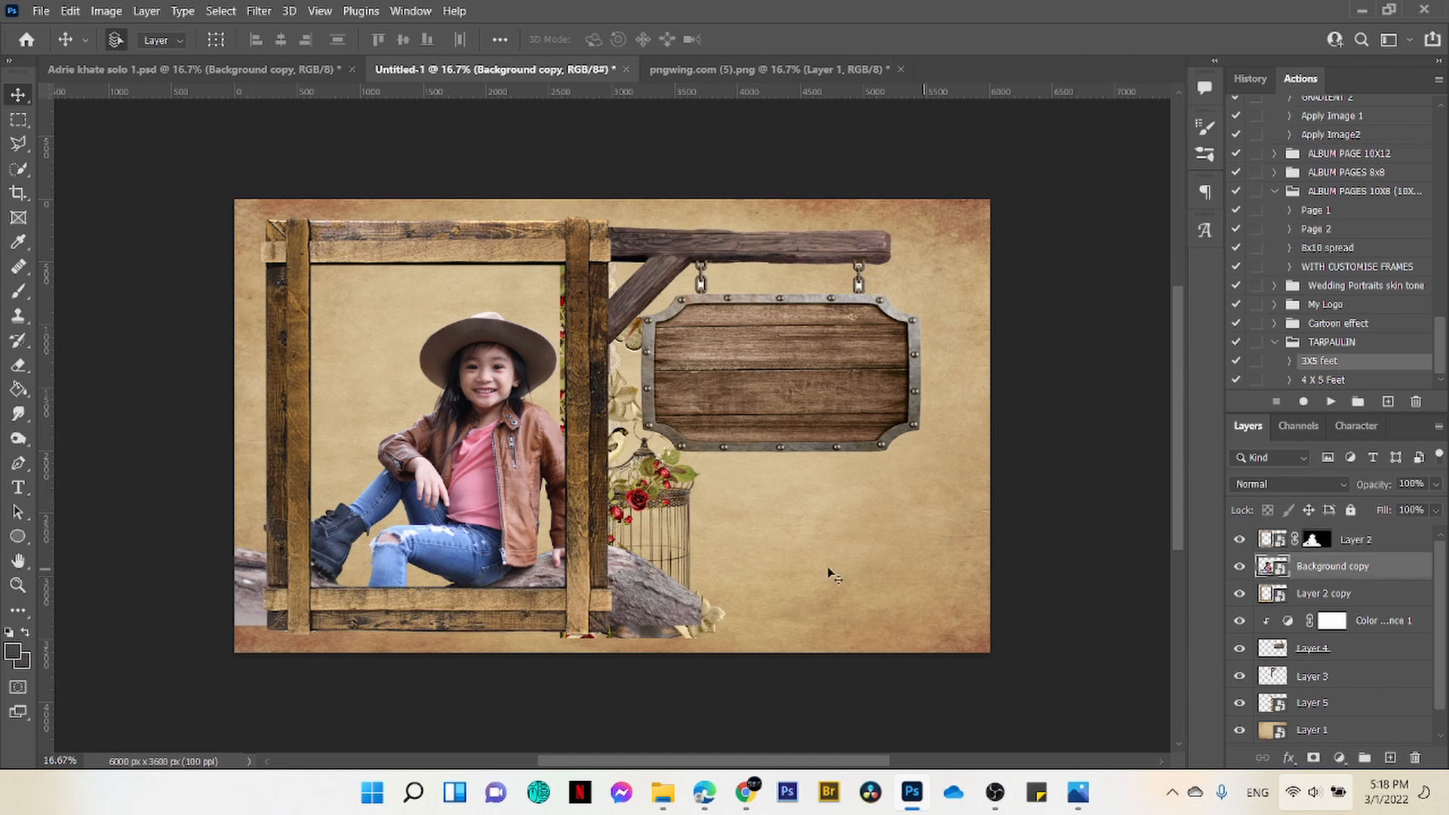
left_click_drag(507, 486, 511, 521)
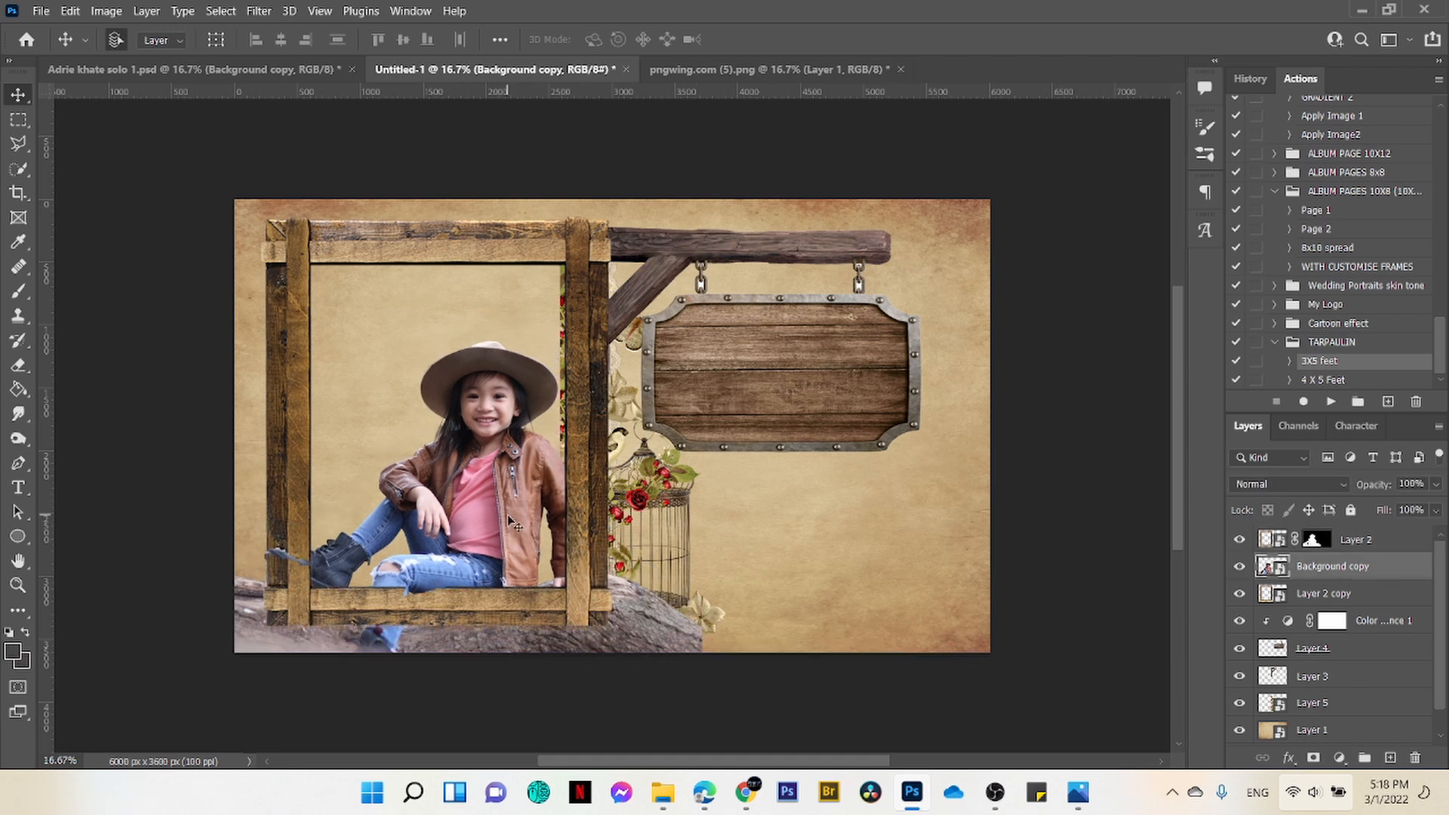
left_click_drag(1316, 539, 1416, 757)
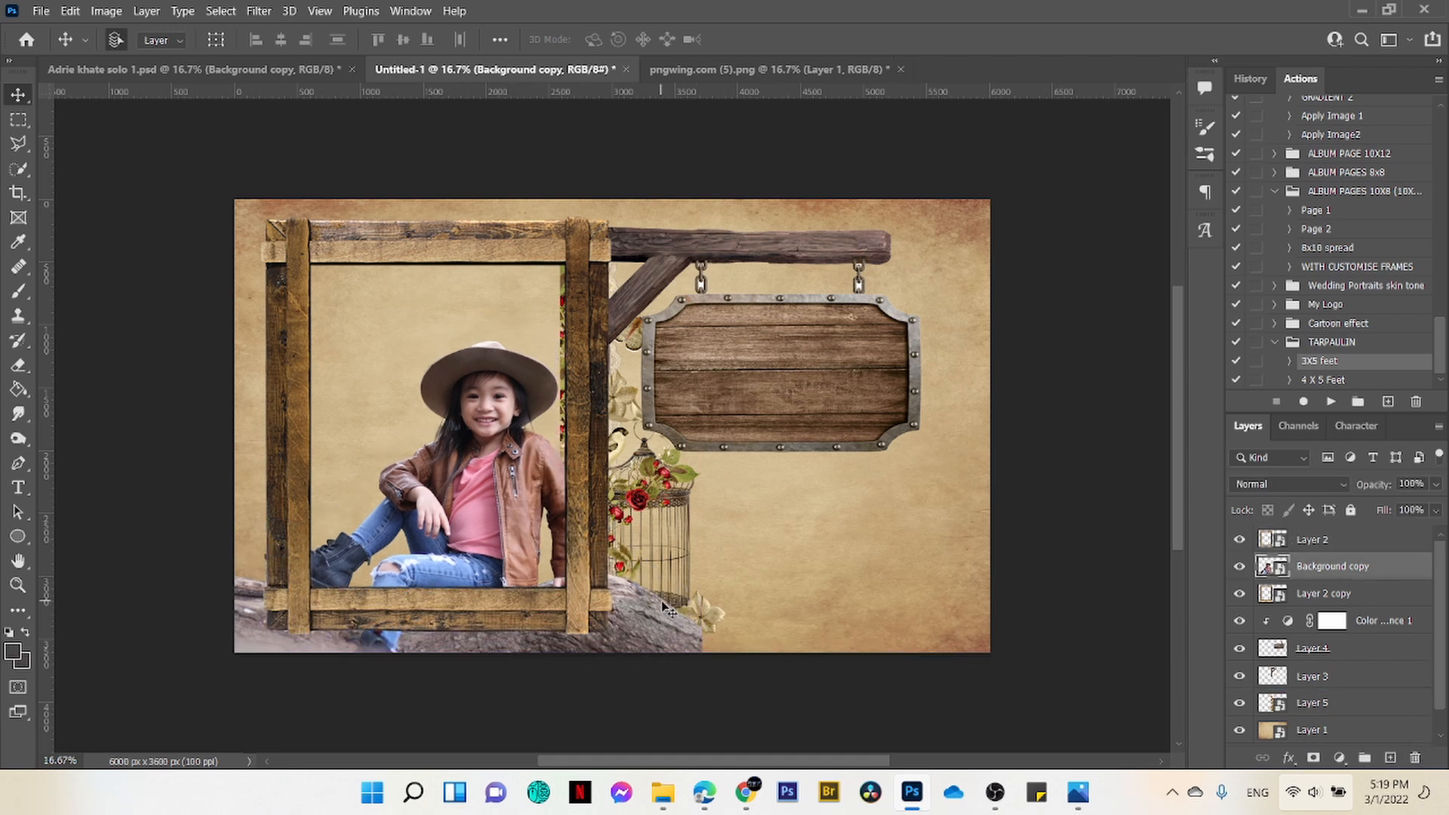
Step: Mask Layer 2 with the inverse of the repositioned cutout's outline, and invert that mask so the frame shows only over the cutout
left_click(1304, 540)
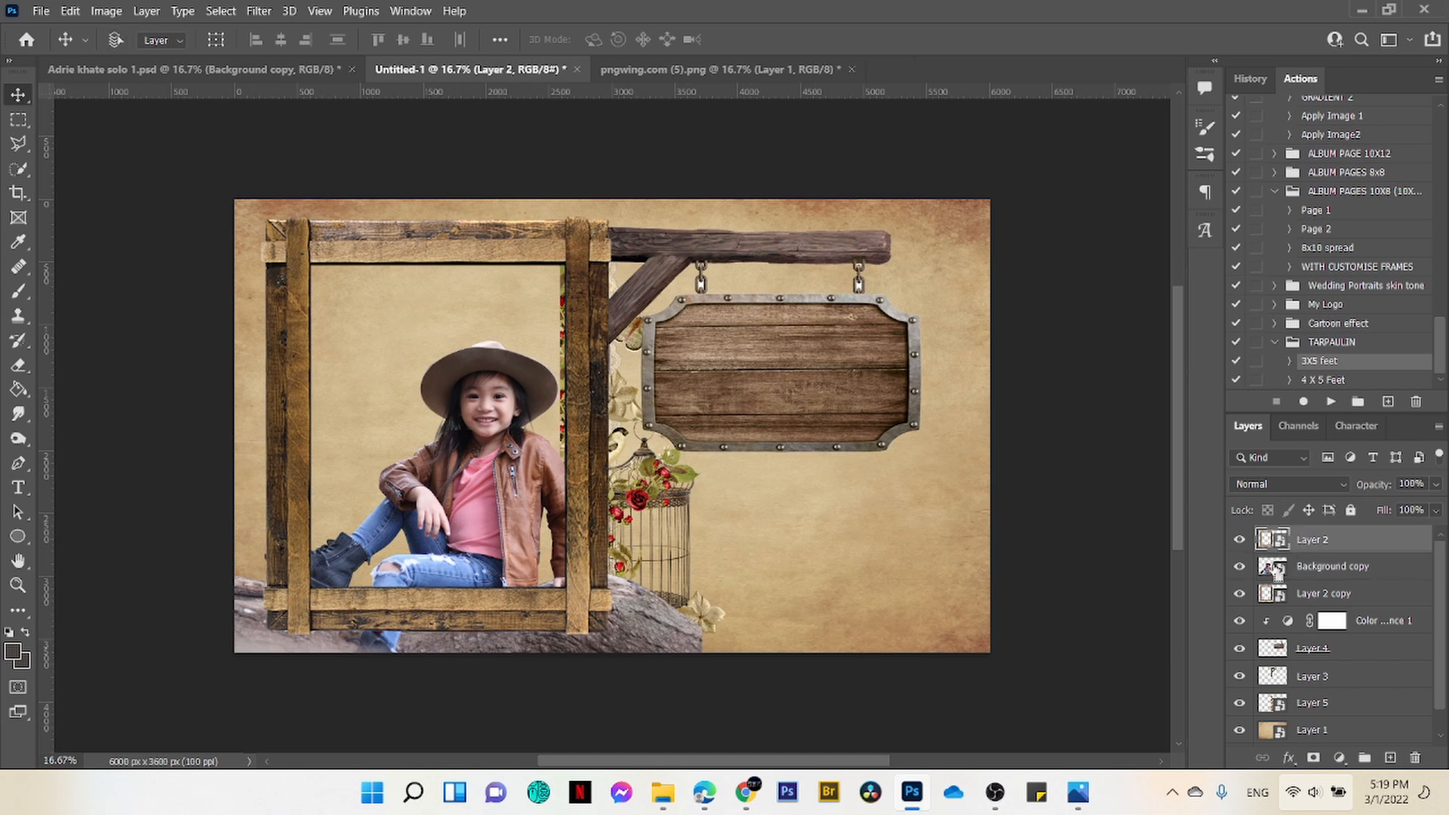
left_click(1273, 569, "ctrl")
key("ctrl+shift+i")
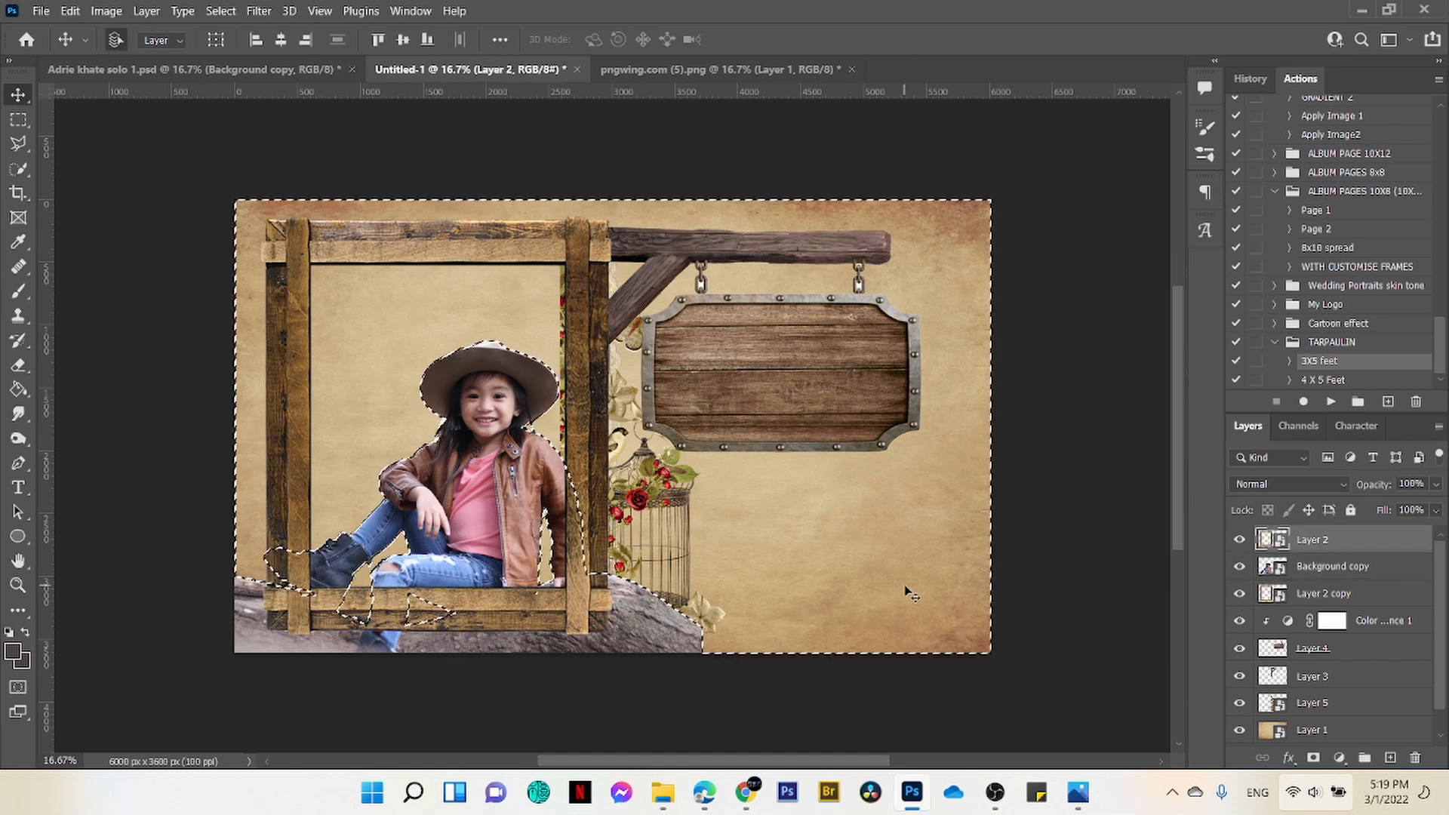
left_click(1314, 758)
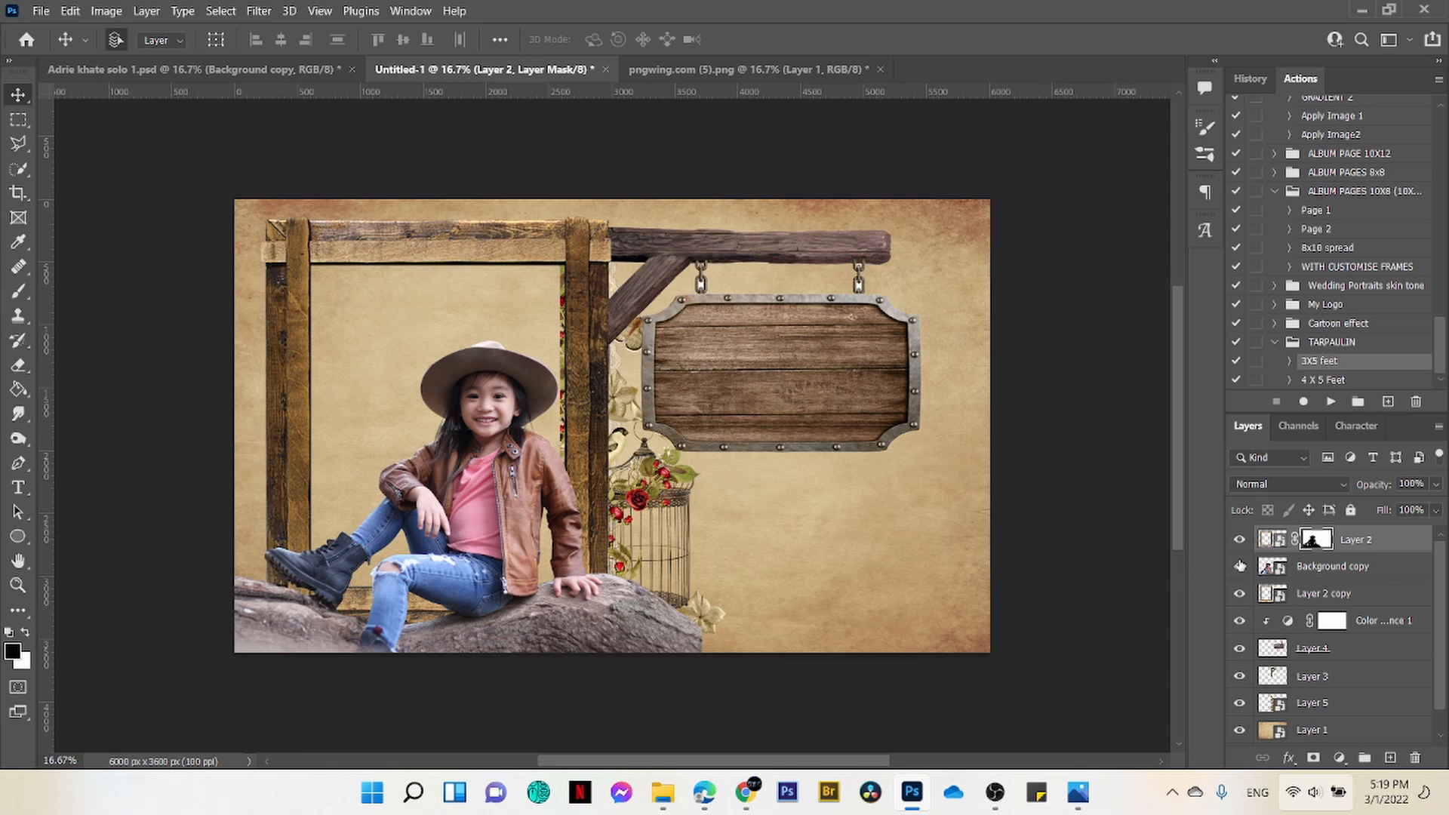
key("ctrl+i")
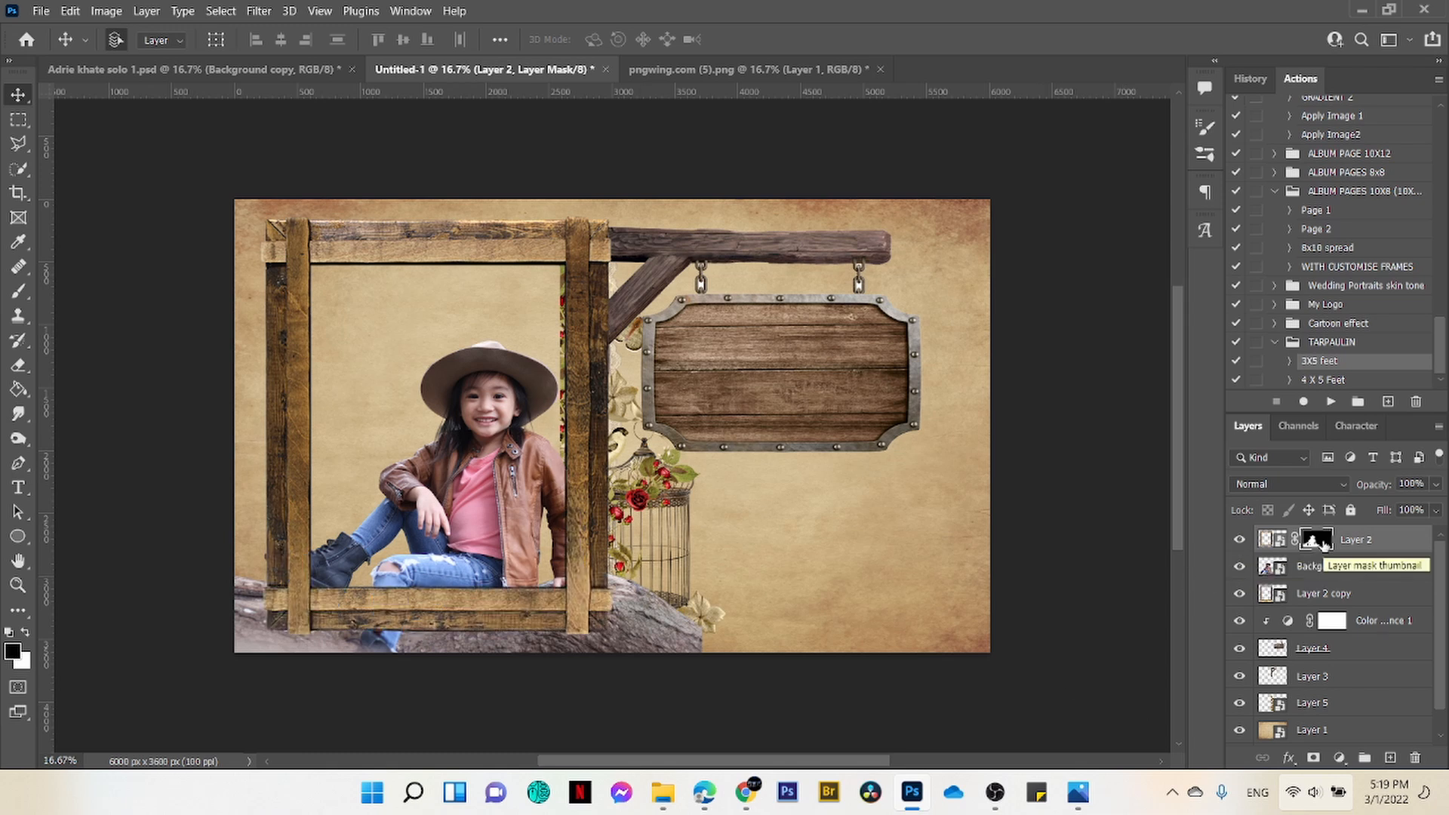
Step: Paint Layer 2's mask to bring the girl's lower leg in front of the frame's lower rail
key("b")
mouse_move(408, 627)
left_mouse_down()
mouse_move(375, 635)
mouse_move(386, 596)
left_mouse_up()
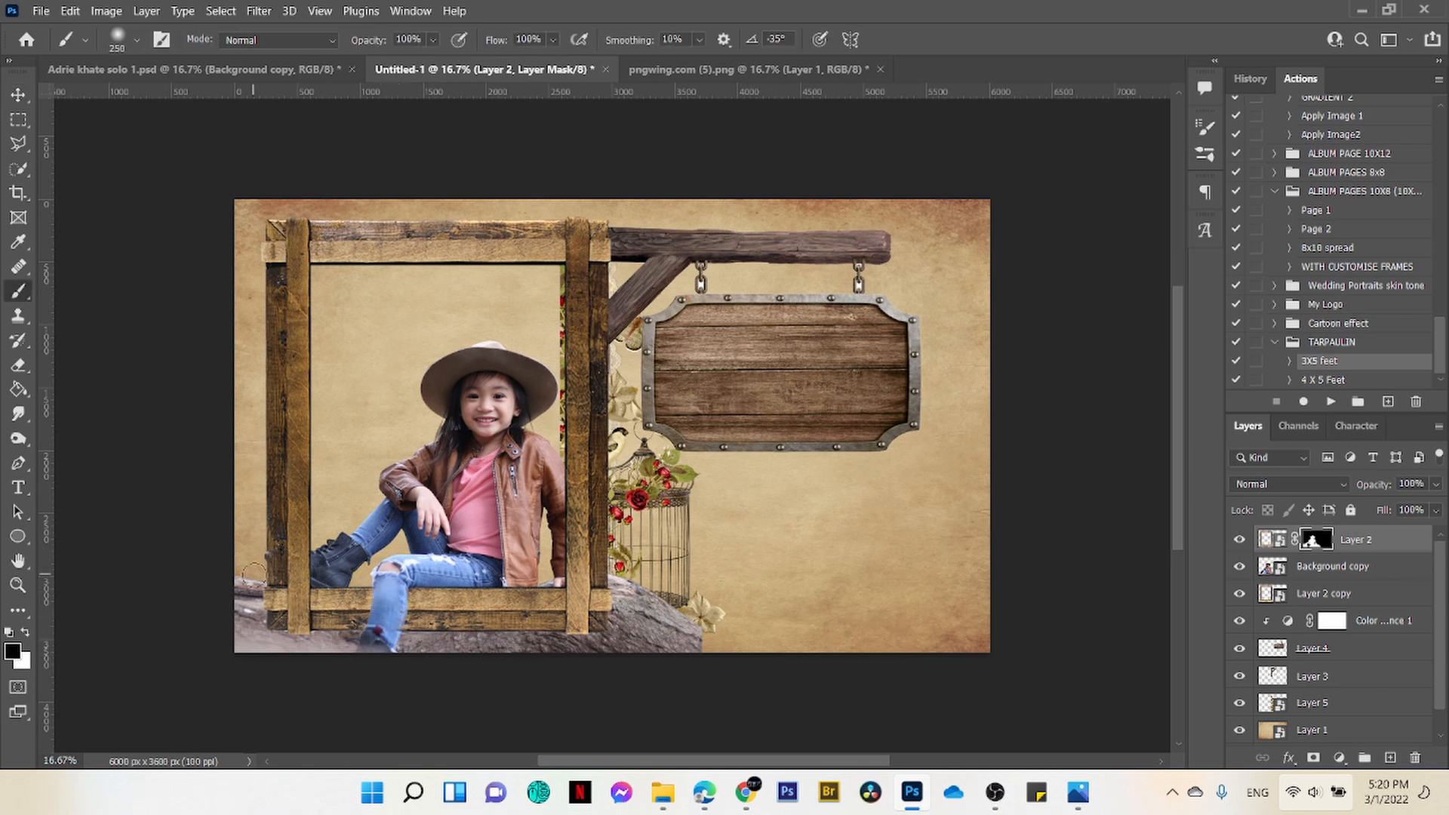
Step: Rasterize the girl-and-log cutout, duplicate its layer, and hide the original as a backup
left_click(1287, 572)
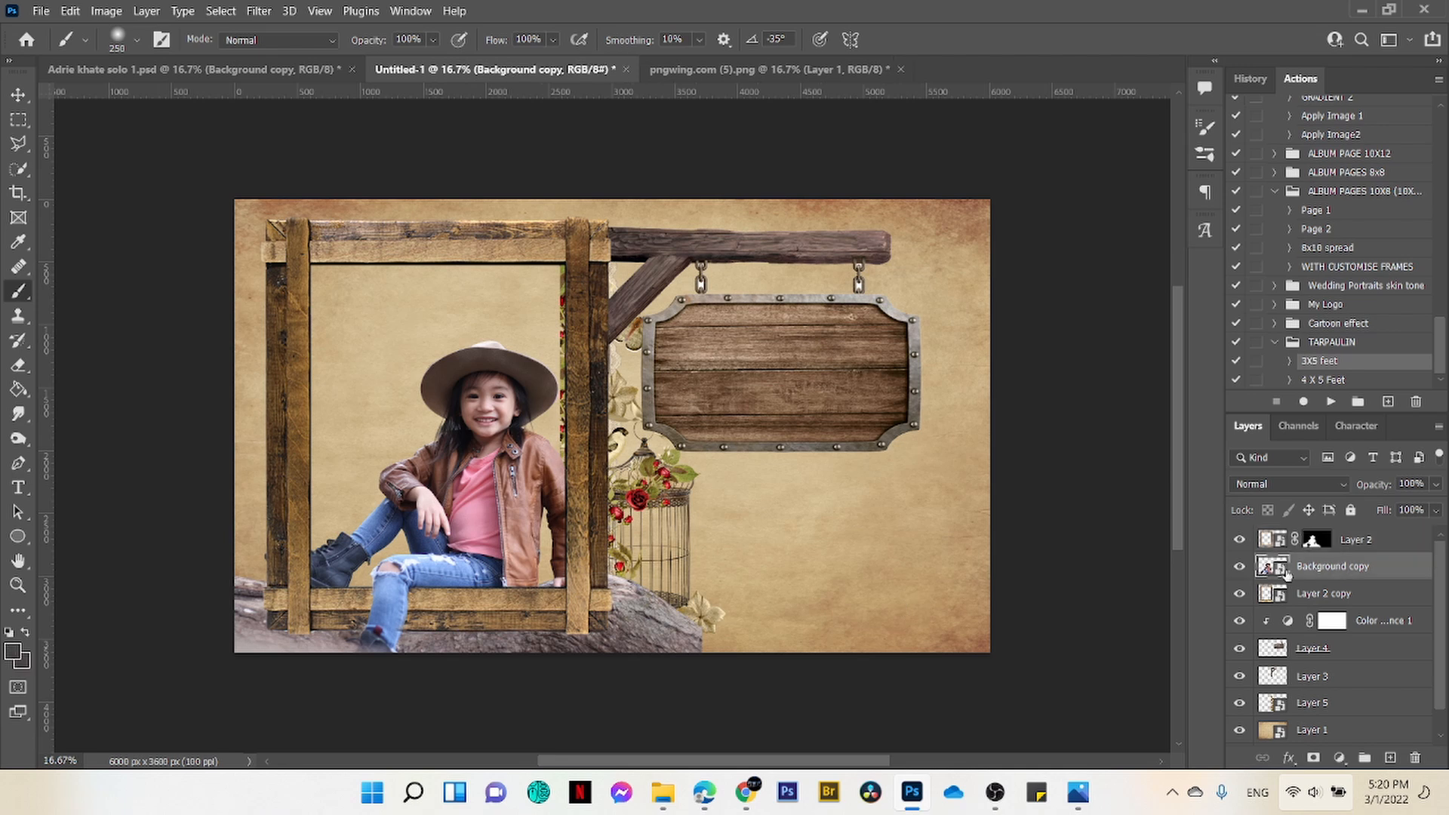
right_click(1344, 573)
left_click(1202, 392)
key("ctrl+j")
left_click(1239, 594)
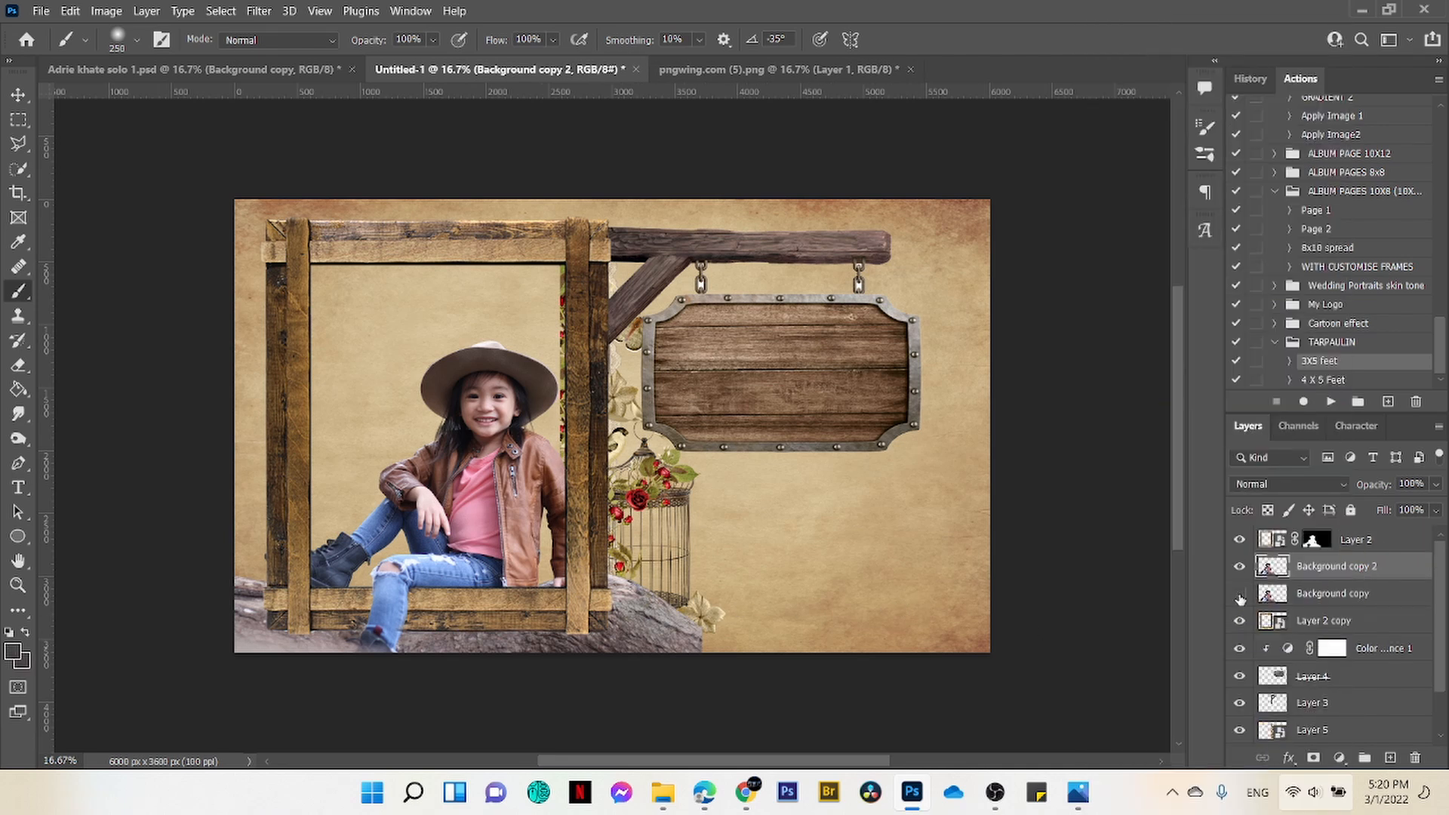
Step: Erase the log around the frame's base from the duplicate cutout with the Eraser, leaving the girl and her leg
left_click(18, 366)
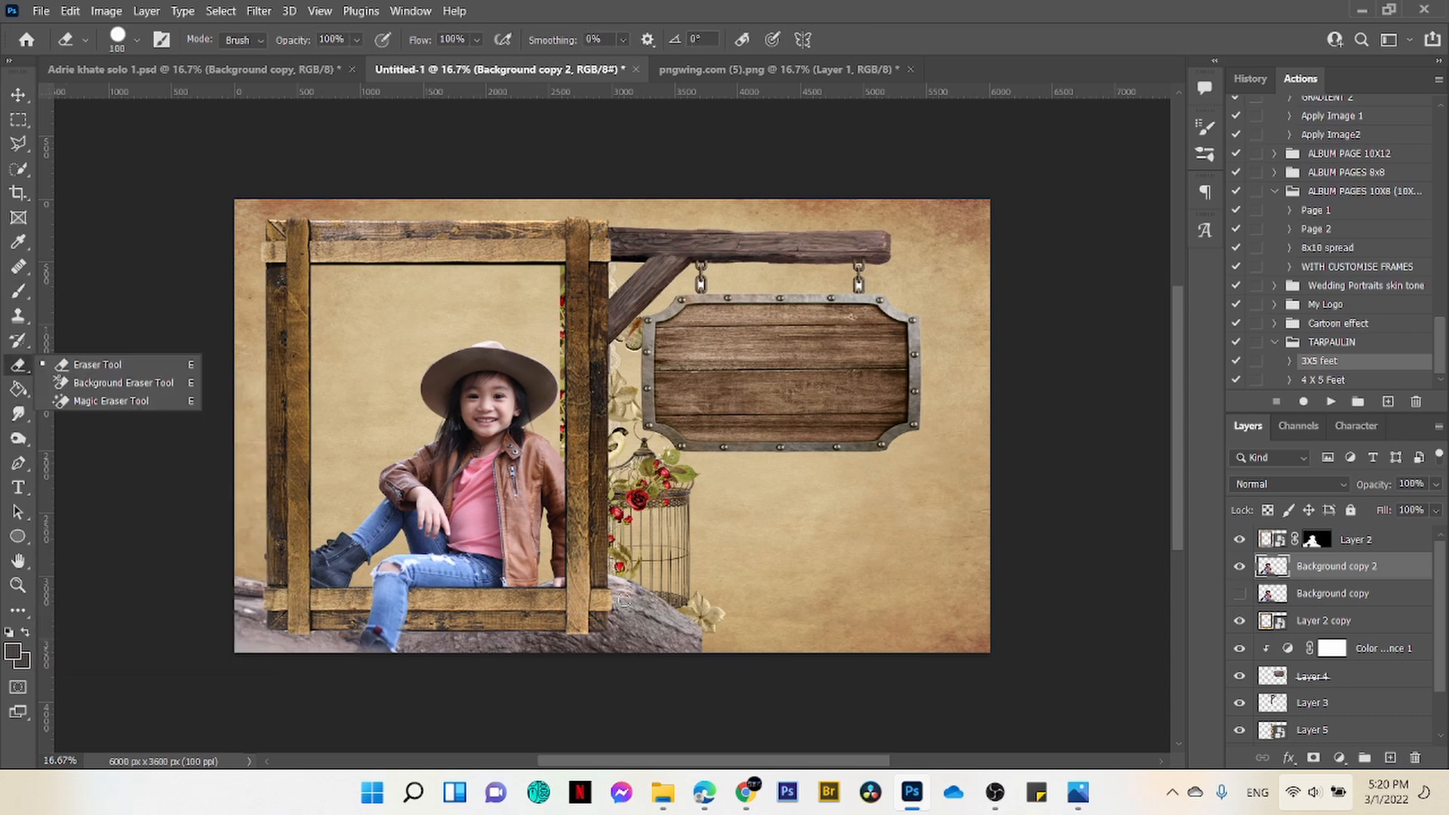
key("bracketright")
key("bracketright")
key("bracketright")
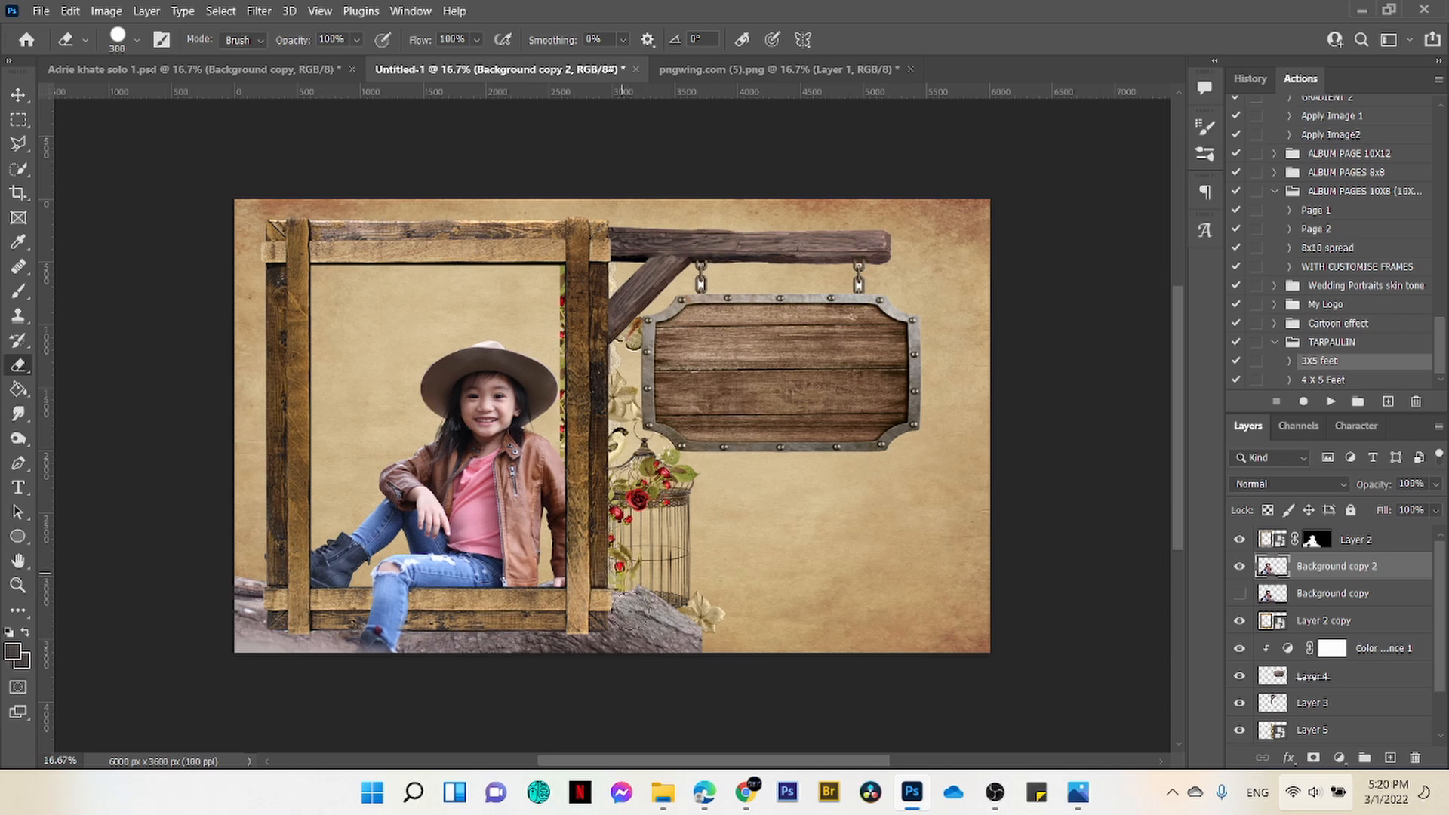
mouse_move(631, 610)
left_mouse_down()
mouse_move(655, 654)
mouse_move(693, 641)
mouse_move(482, 642)
left_mouse_up()
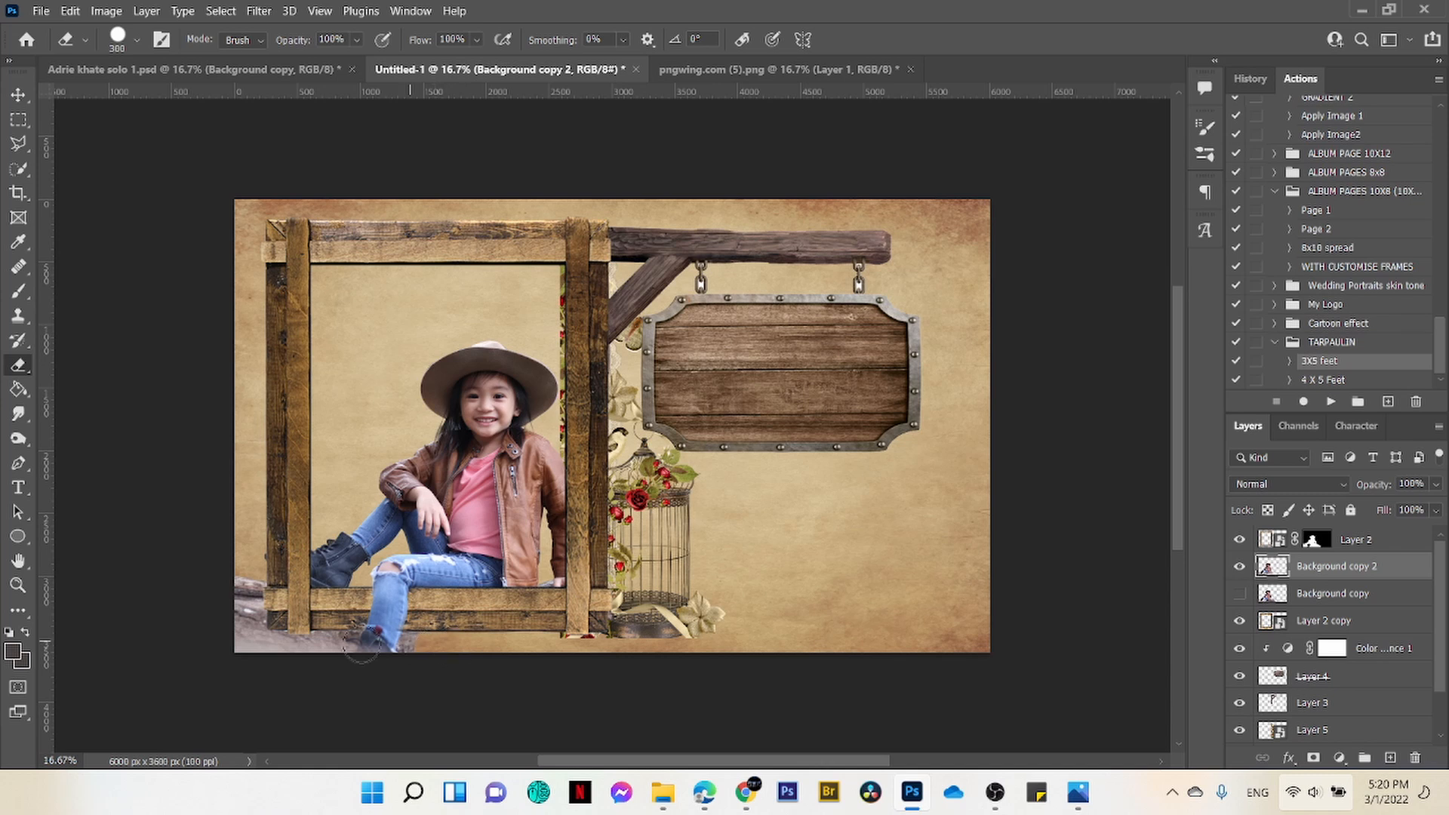
left_click_drag(236, 568, 247, 594)
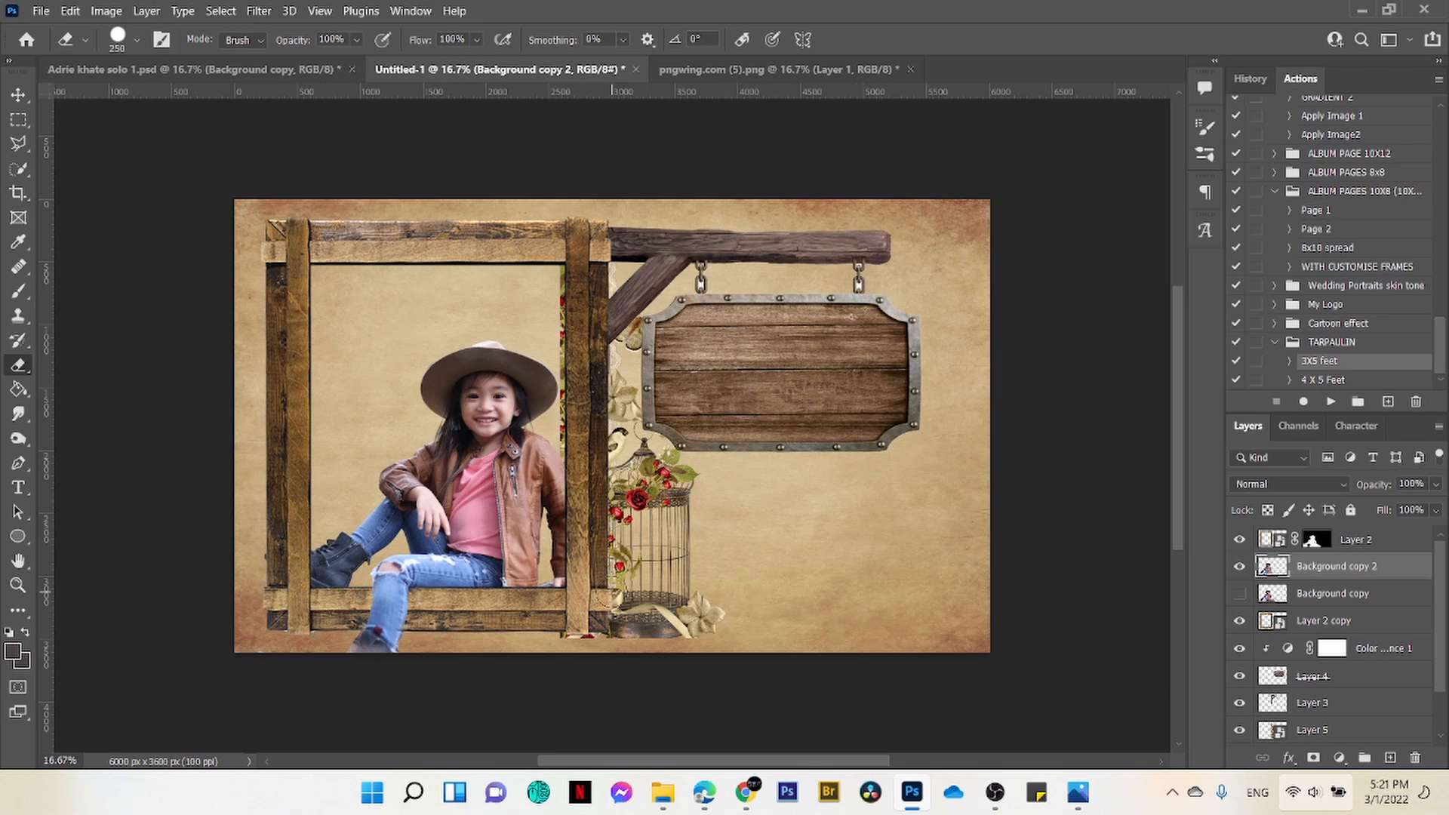
Step: Paint Layer 2's mask to bring the thigh in front of the lower rail, and revert the history to the first brush stroke
left_click(1314, 542)
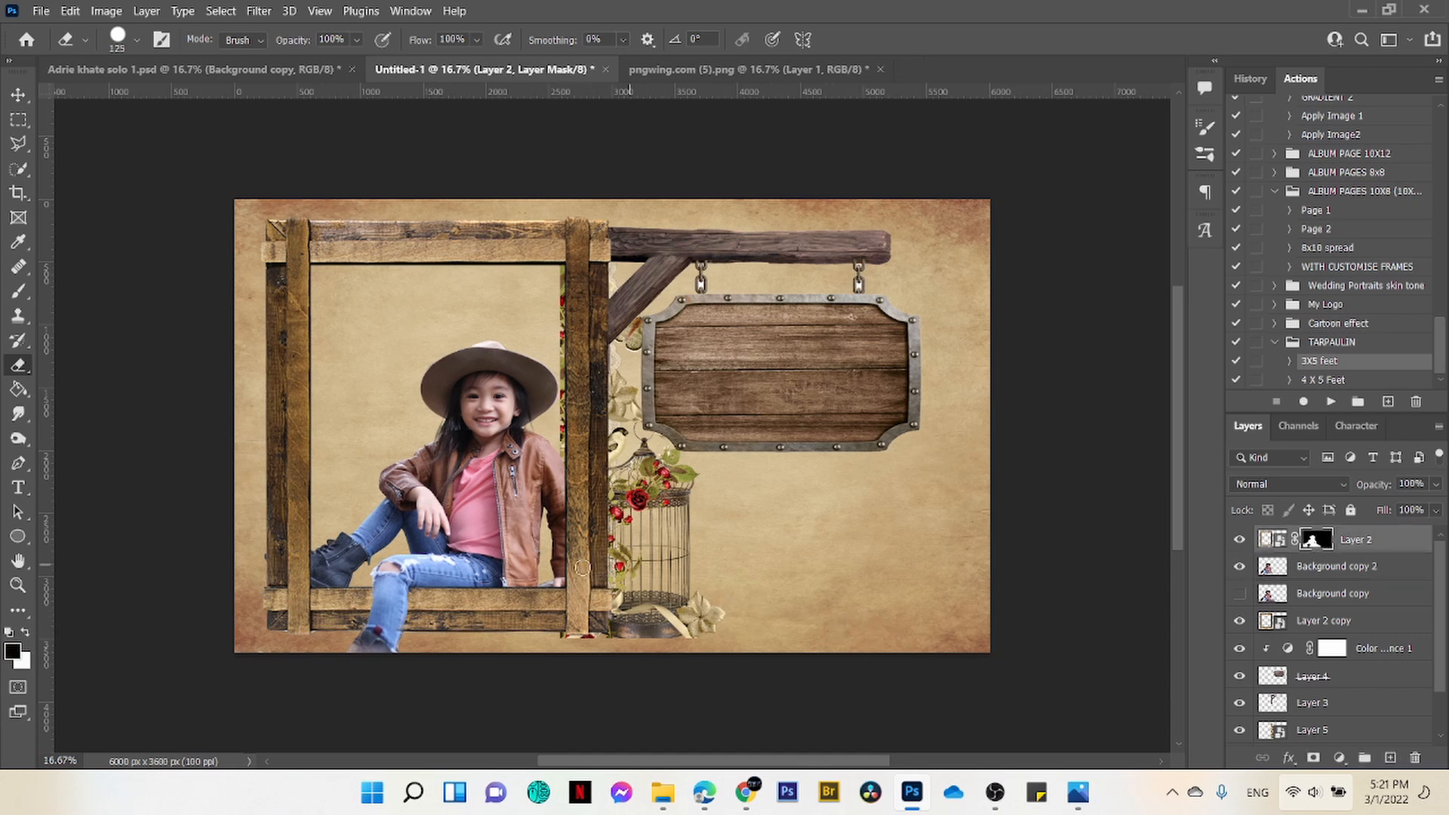
key("b")
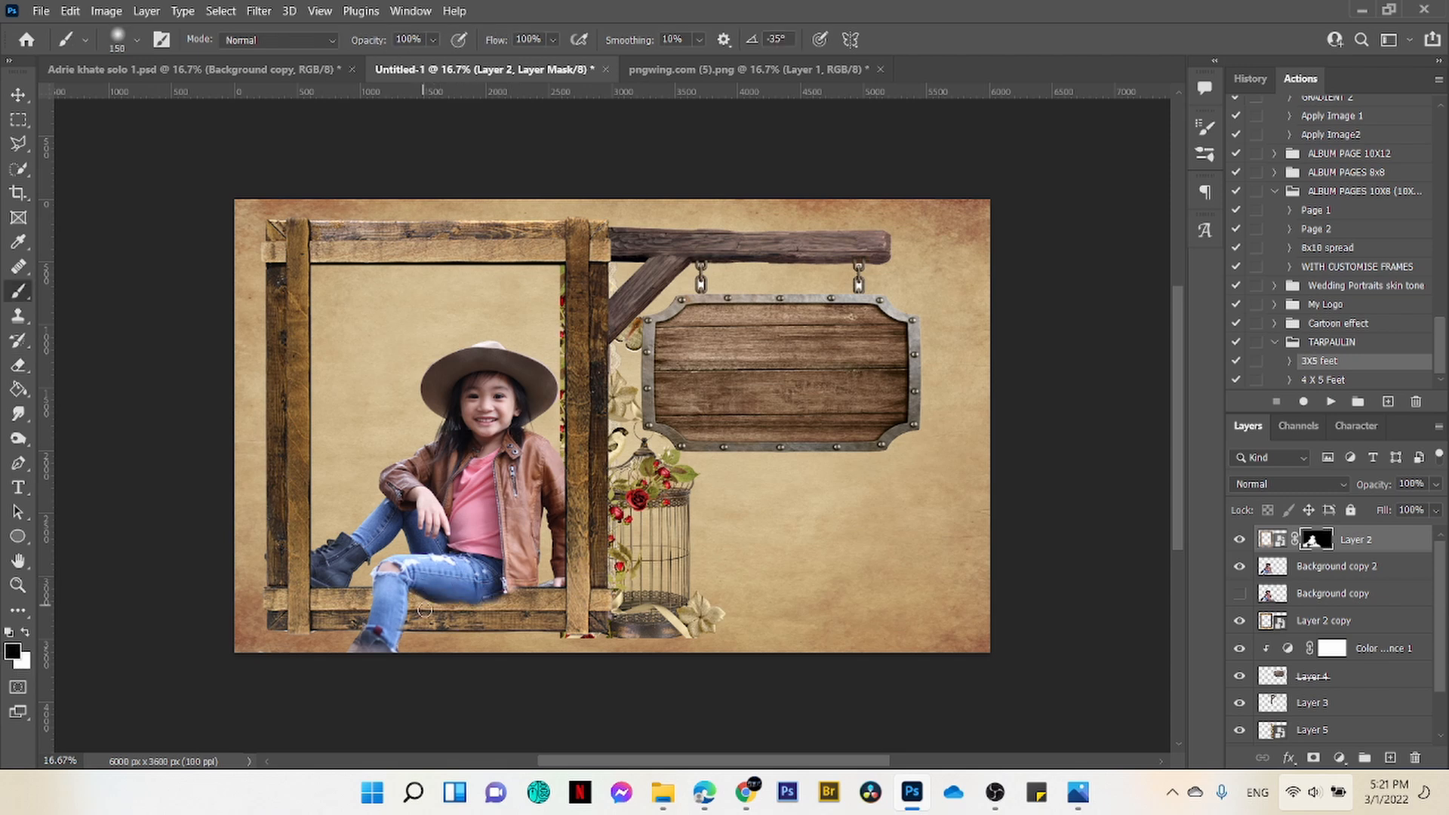
left_click(1250, 79)
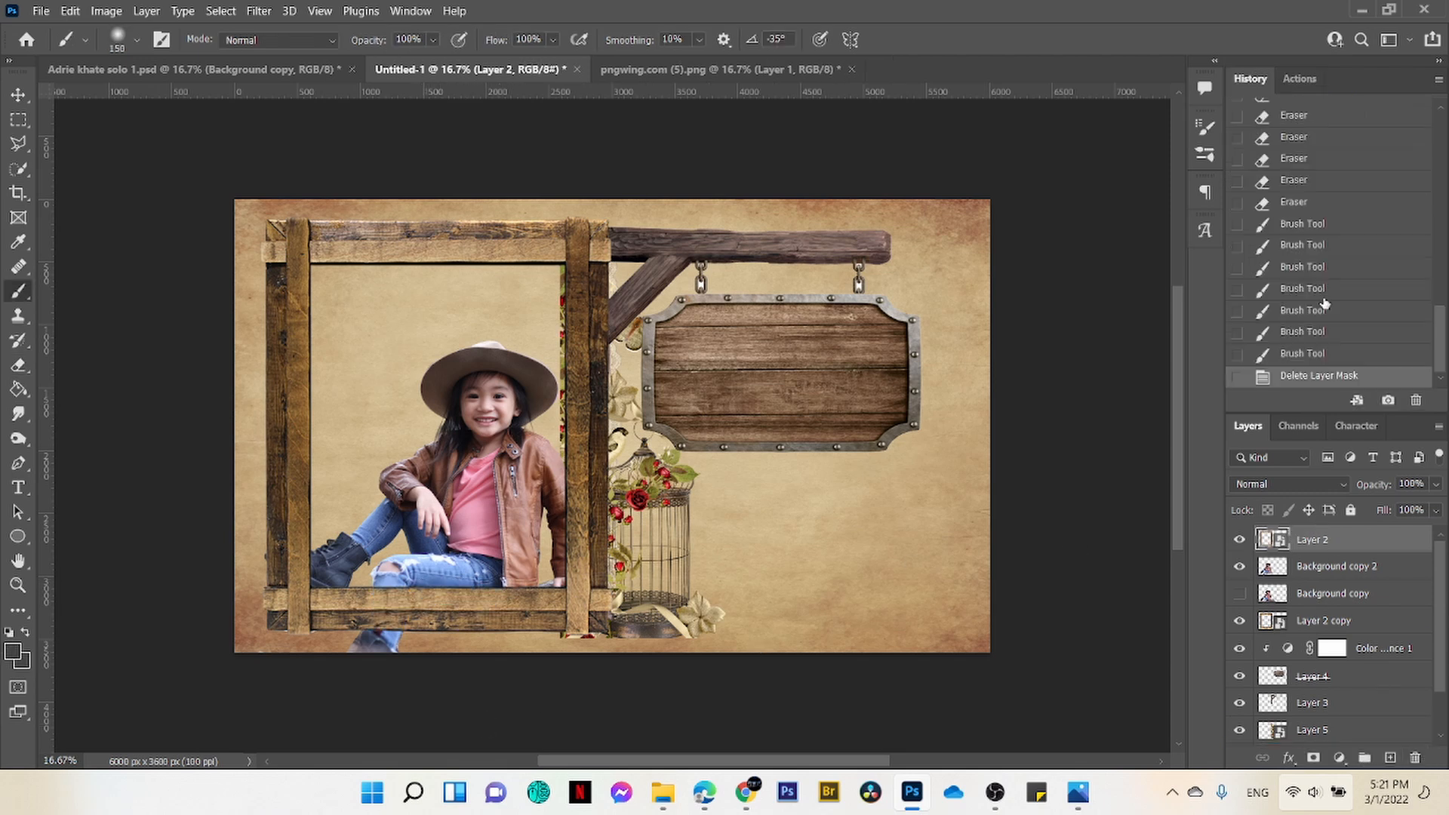
left_click(1302, 223)
Step: Raise the girl cutout on Background copy 2 slightly within the frame
left_click(1336, 566)
key("v")
left_click_drag(528, 506, 511, 533)
Step: Repaint Layer 2's mask so the side posts cover the sleeve and boot while the lower leg stays in front of the frame
left_click(1316, 539)
key("b")
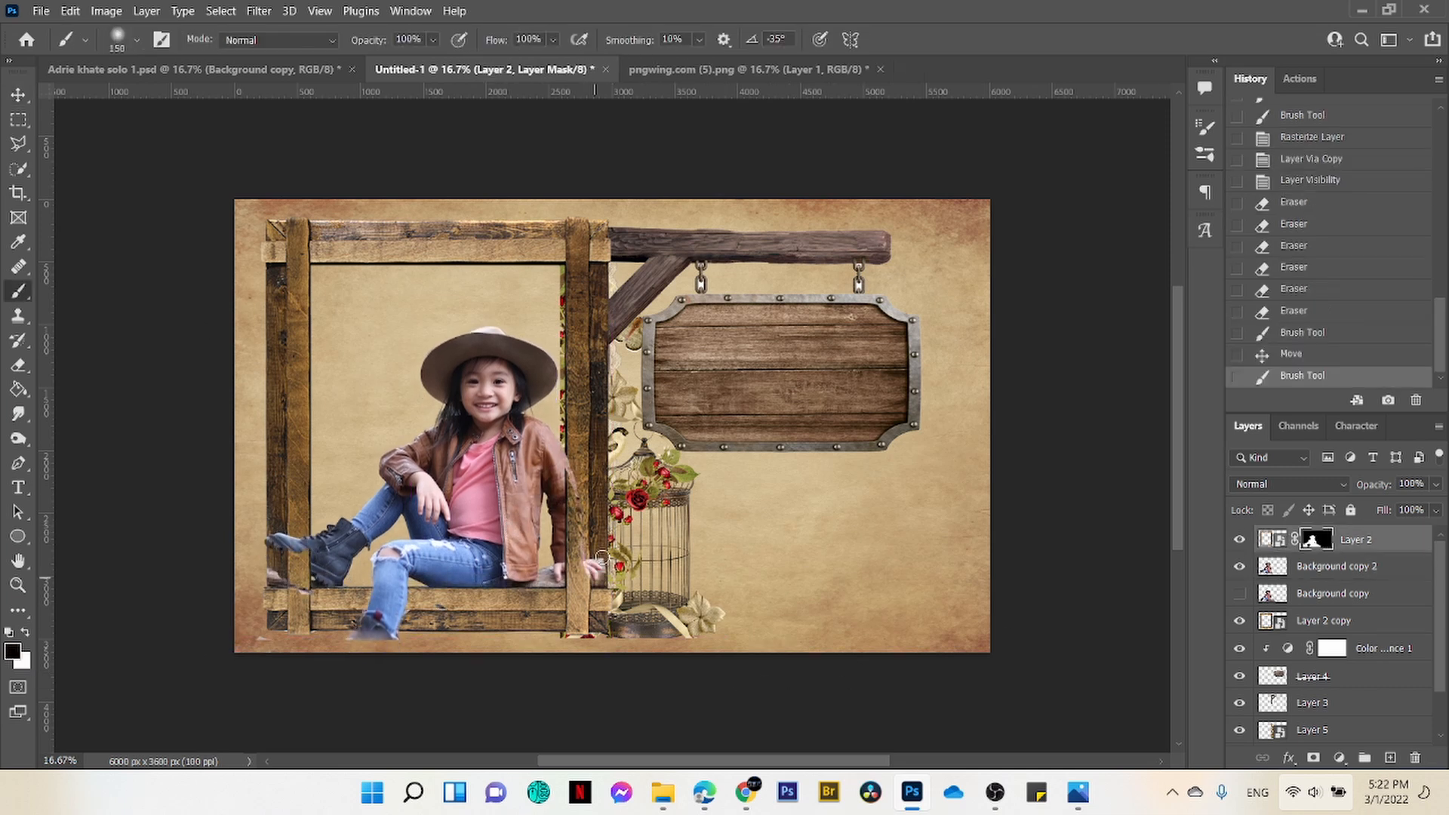
key("x")
left_click(598, 541)
left_click(571, 473)
left_click(593, 604)
left_click(286, 542)
left_click(274, 576)
left_click(323, 600)
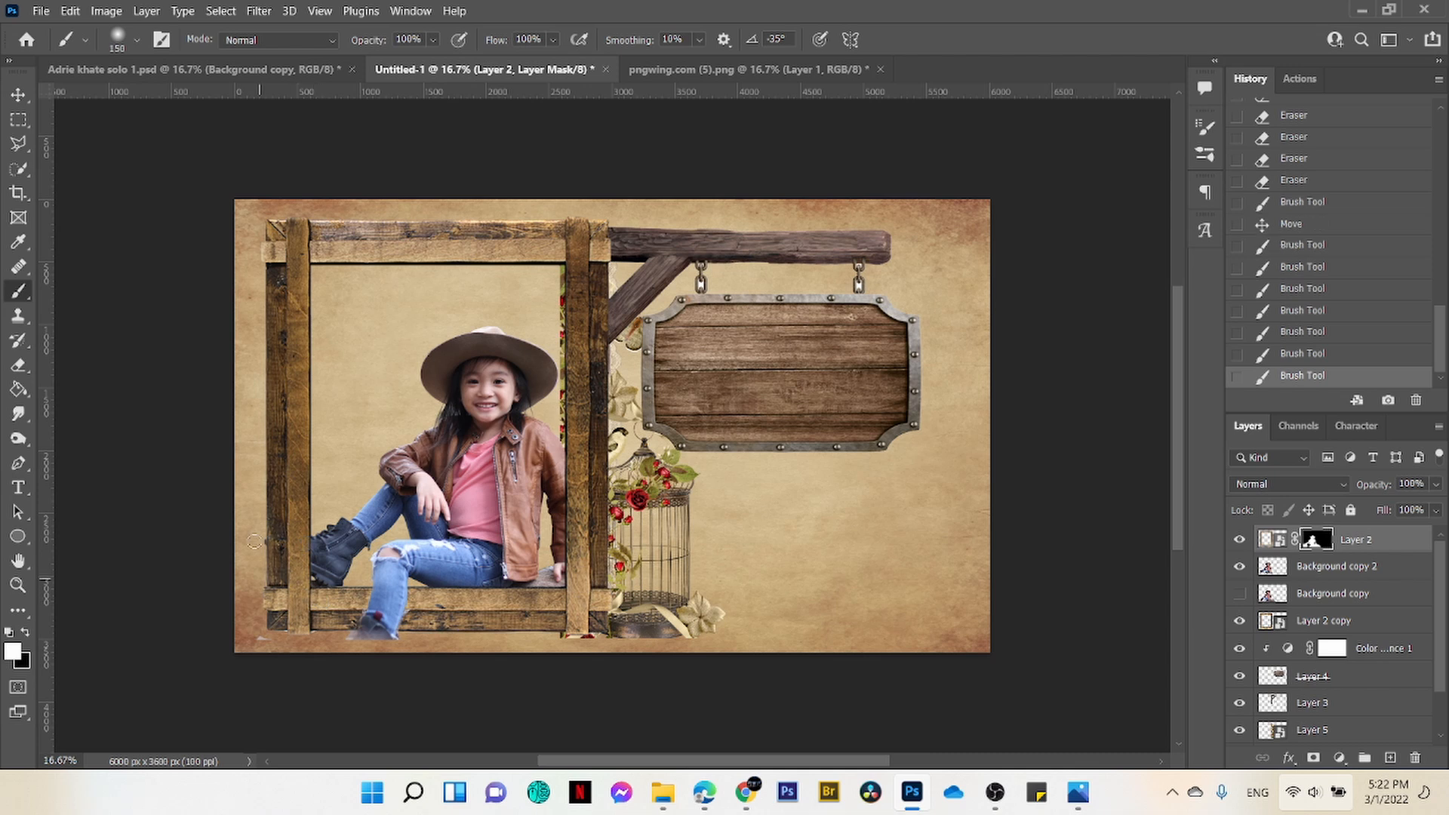
key("x")
left_click(377, 626)
Step: Nudge both frame layers and both cutout layers slightly downward together
left_click(1336, 620, "shift")
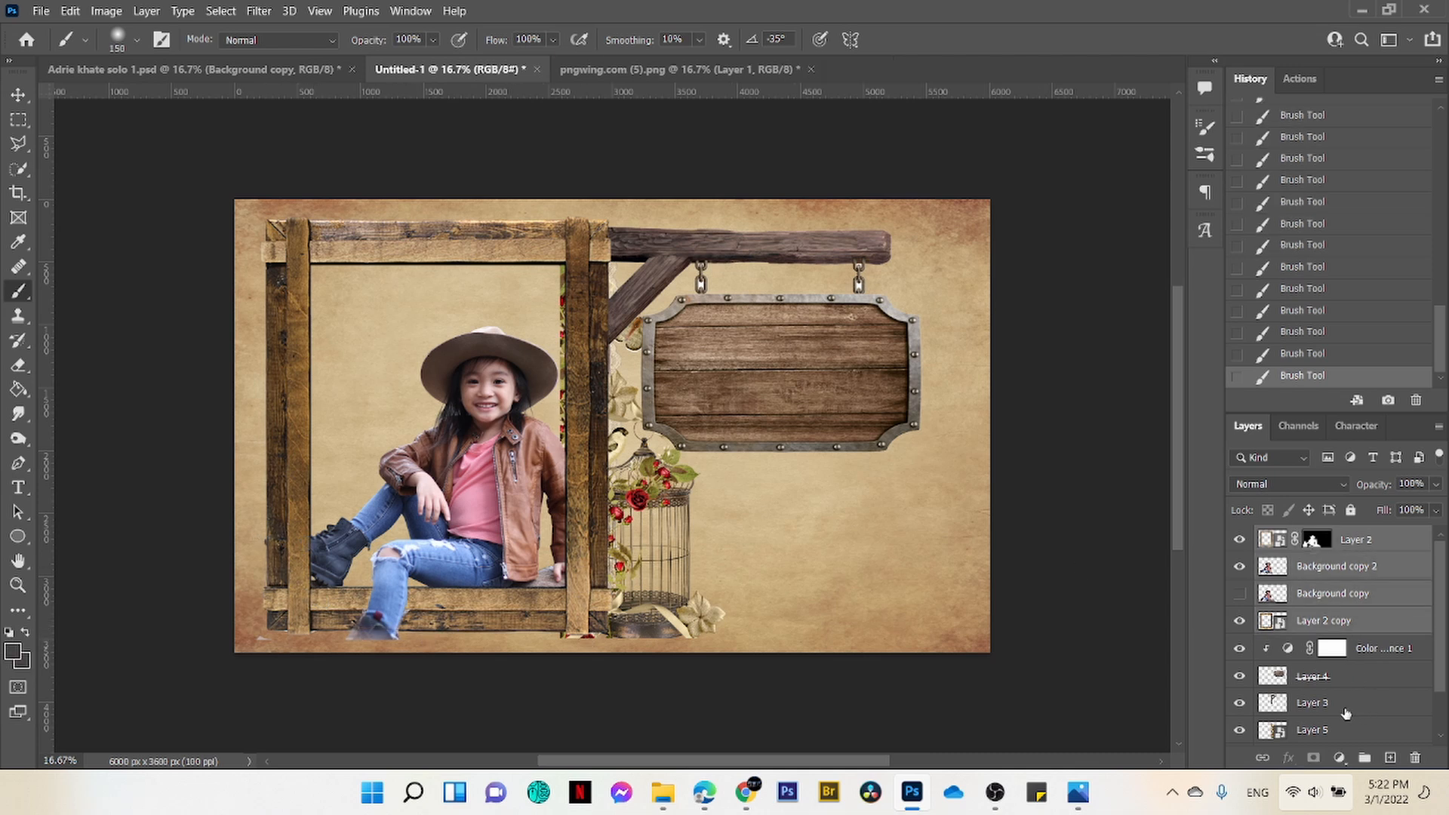
key("v")
mouse_move(464, 612)
left_mouse_down()
mouse_move(299, 72)
mouse_move(501, 204)
mouse_move(642, 446)
left_mouse_up()
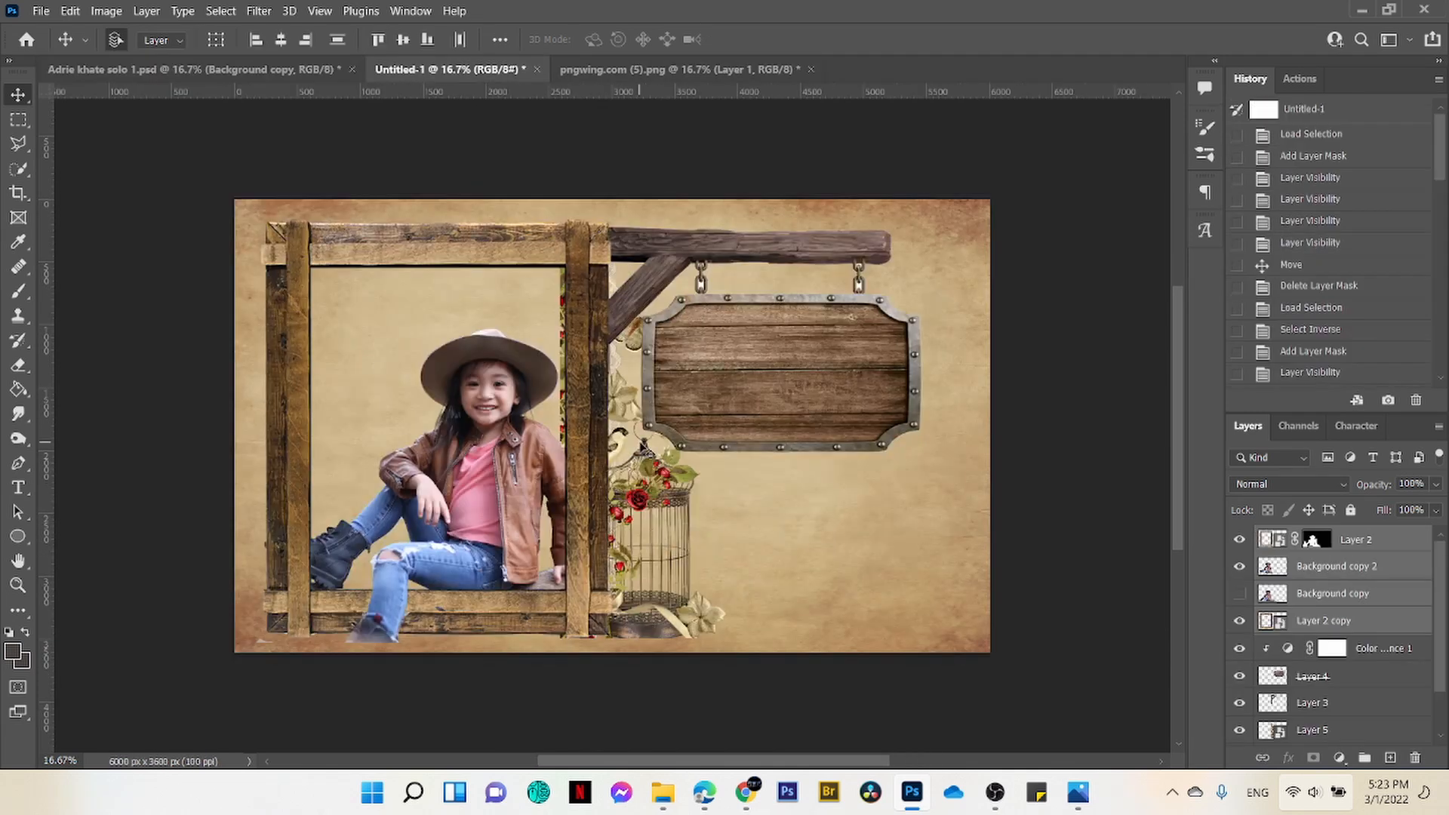
Step: Enlarge the girl cutout to about 106% and shift it slightly toward the frame's left post
left_click(596, 458, "ctrl")
key("ctrl+t")
left_click_drag(599, 339, 625, 322)
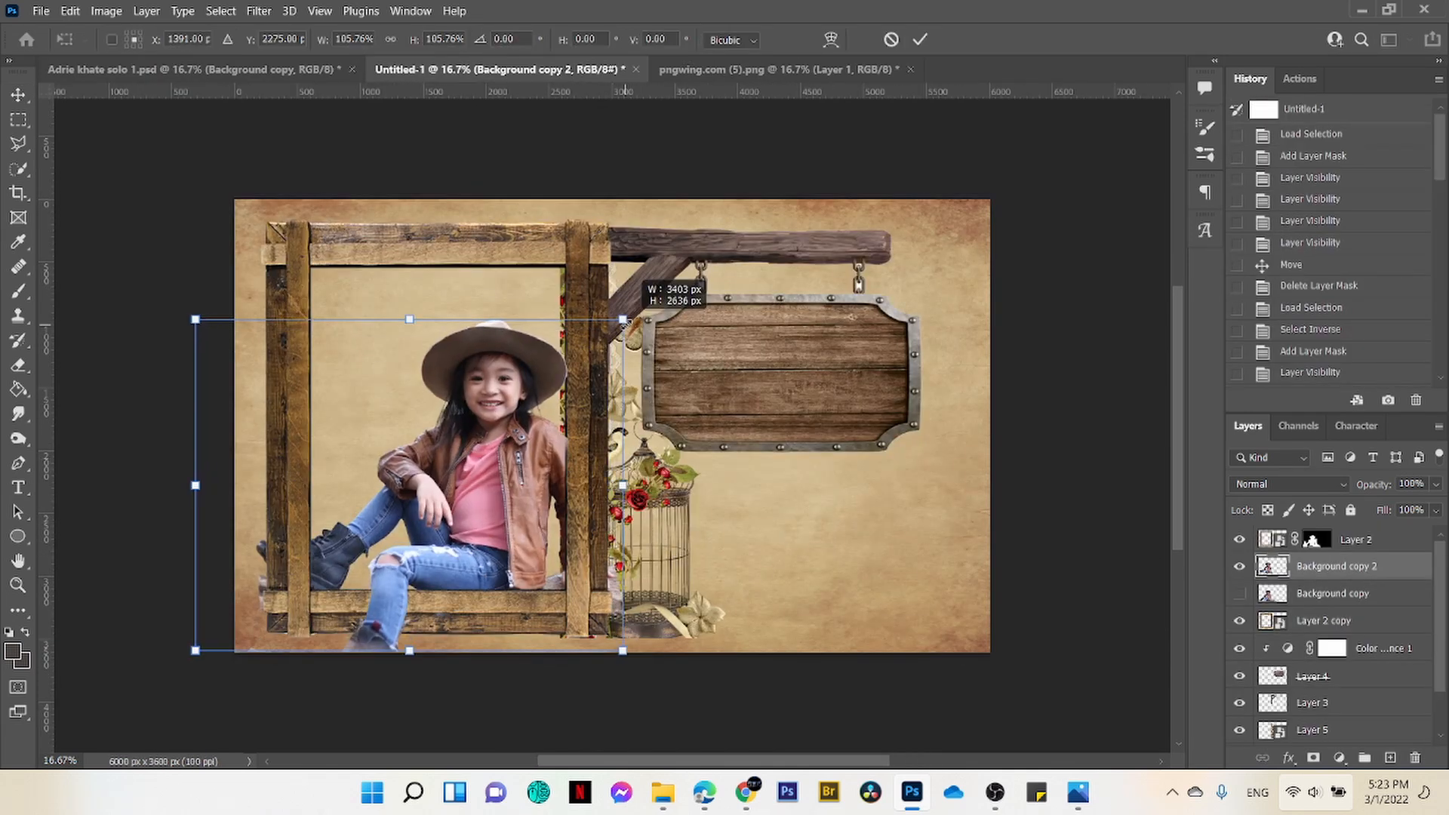
left_click_drag(518, 452, 505, 453)
left_click(920, 39)
Step: Touch up Layer 2's mask around the enlarged cutout so the posts and lower rail cover the boot, log and sleeve
left_click(1317, 540)
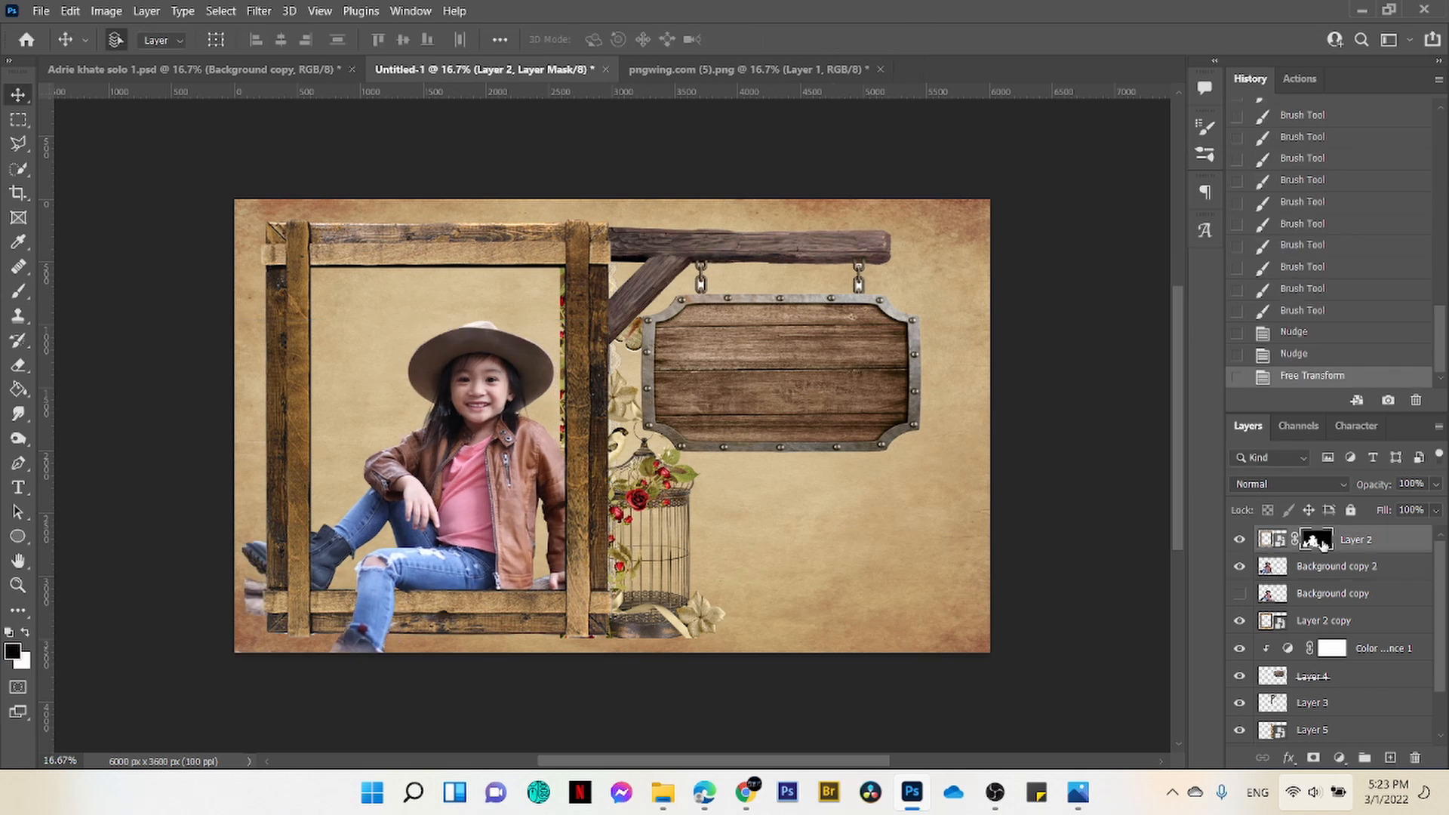
key("b")
left_click(264, 554)
key("x")
left_click(287, 624)
left_click(348, 615)
left_click(604, 612)
left_click(589, 480)
left_click(589, 468)
left_click(588, 499)
left_click(588, 528)
Step: Erase the parts of the boot and log that stick out beyond the frame's left post on Background copy 2
left_click(1336, 567)
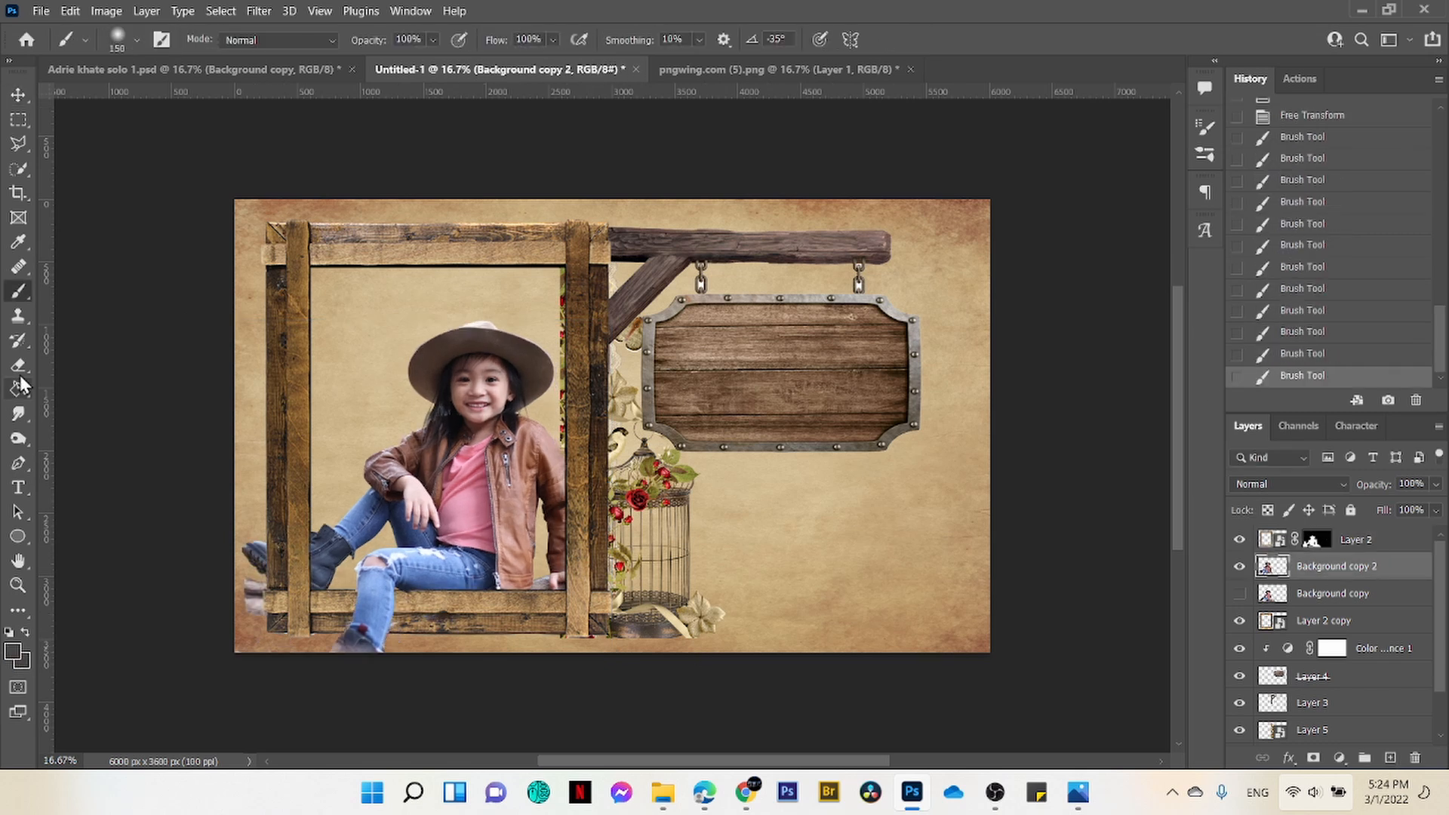
left_click(18, 365)
left_click_drag(253, 555, 255, 619)
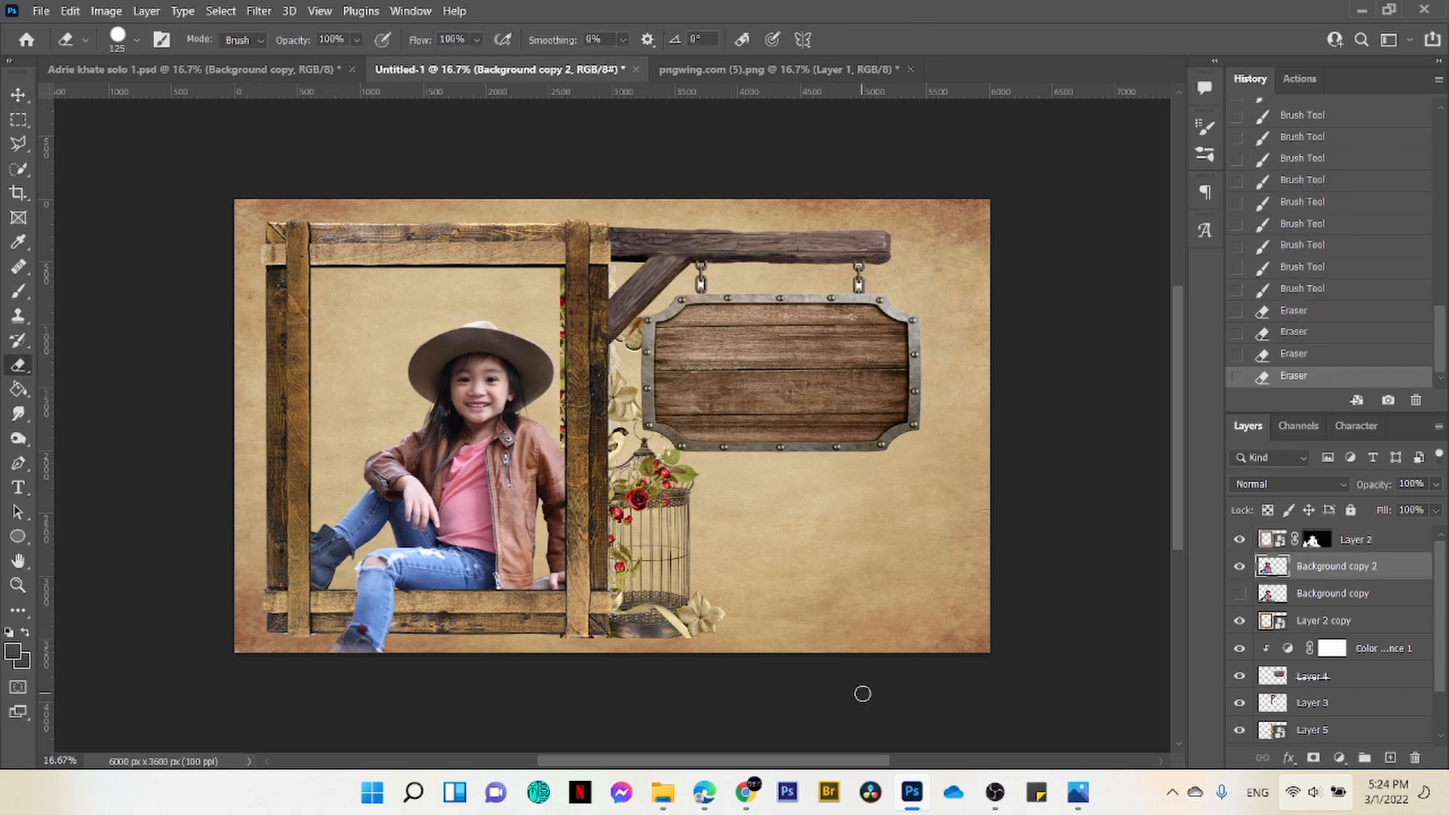
Step: Revert the eraser strokes made beneath the thigh and touch up Layer 2's mask there with the Brush instead
left_click(434, 609)
left_click(423, 598)
left_click(1324, 269)
key("b")
left_click(1317, 539)
left_click(415, 599)
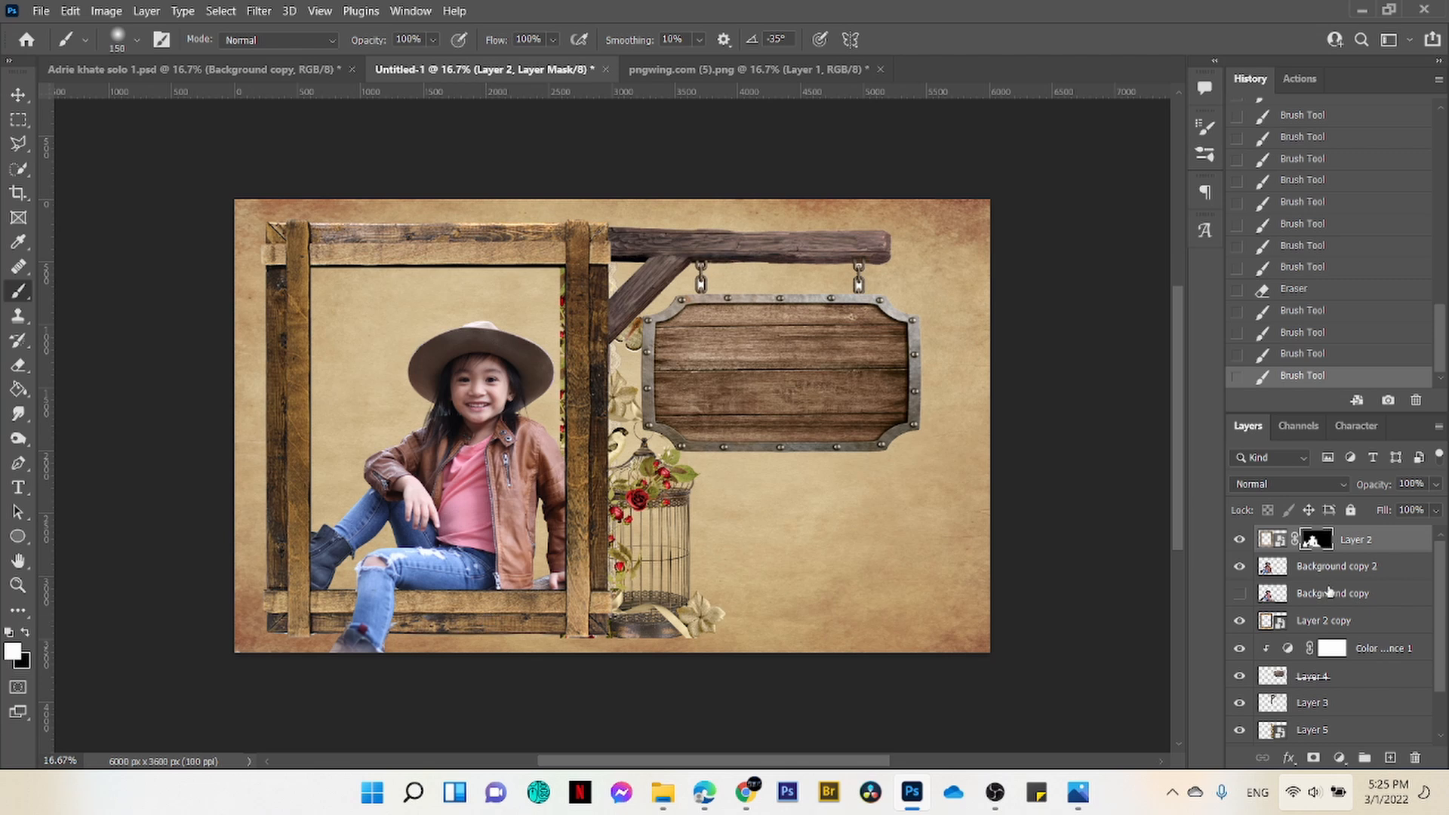
Step: Paint a soft black shadow under the thigh at 26% brush opacity on a new layer beneath the cutout, and compare it hidden and shown
left_click(1330, 592)
key("ctrl+shift+alt+n")
key("2")
key("6")
left_click(421, 594)
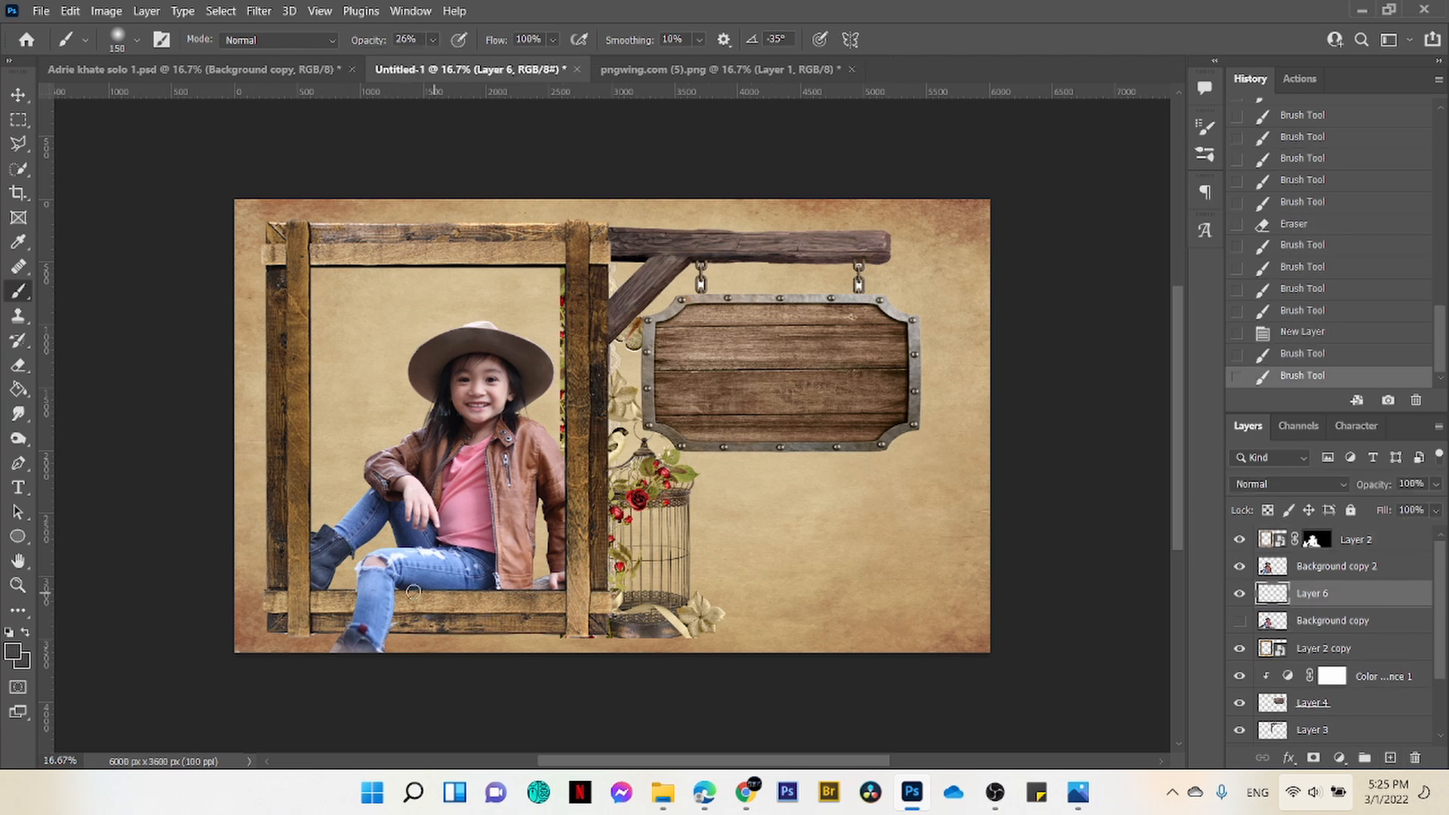
left_click(1240, 594)
key("alt+bracketright")
key("alt+bracketright")
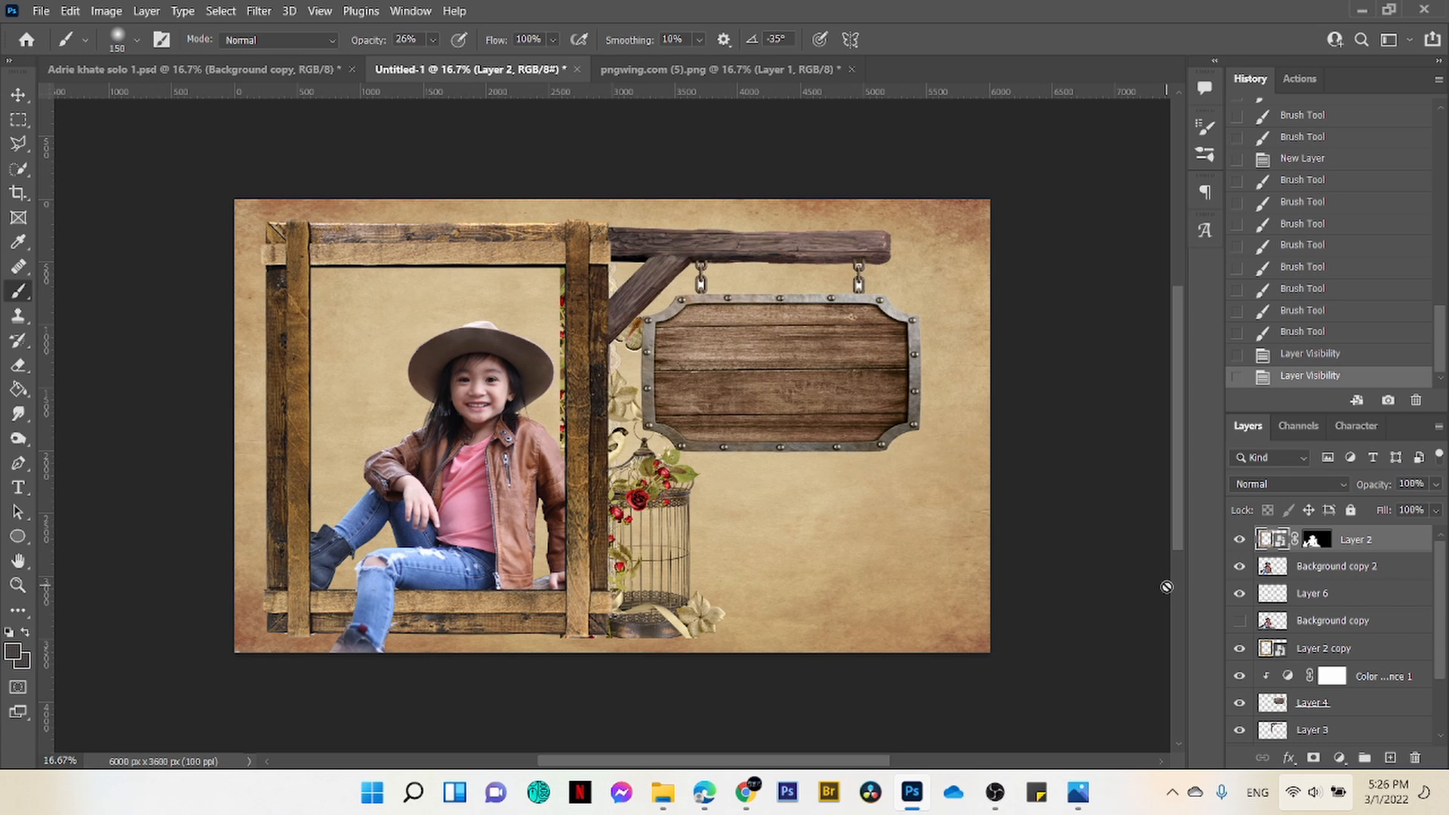
Step: Close pngwing.com (5).png and open the wooden letter h, wooden letter t and wooden number 5 images from the birthday folder
left_click(852, 69)
left_click(669, 310)
mouse_move(663, 792)
left_click(740, 721)
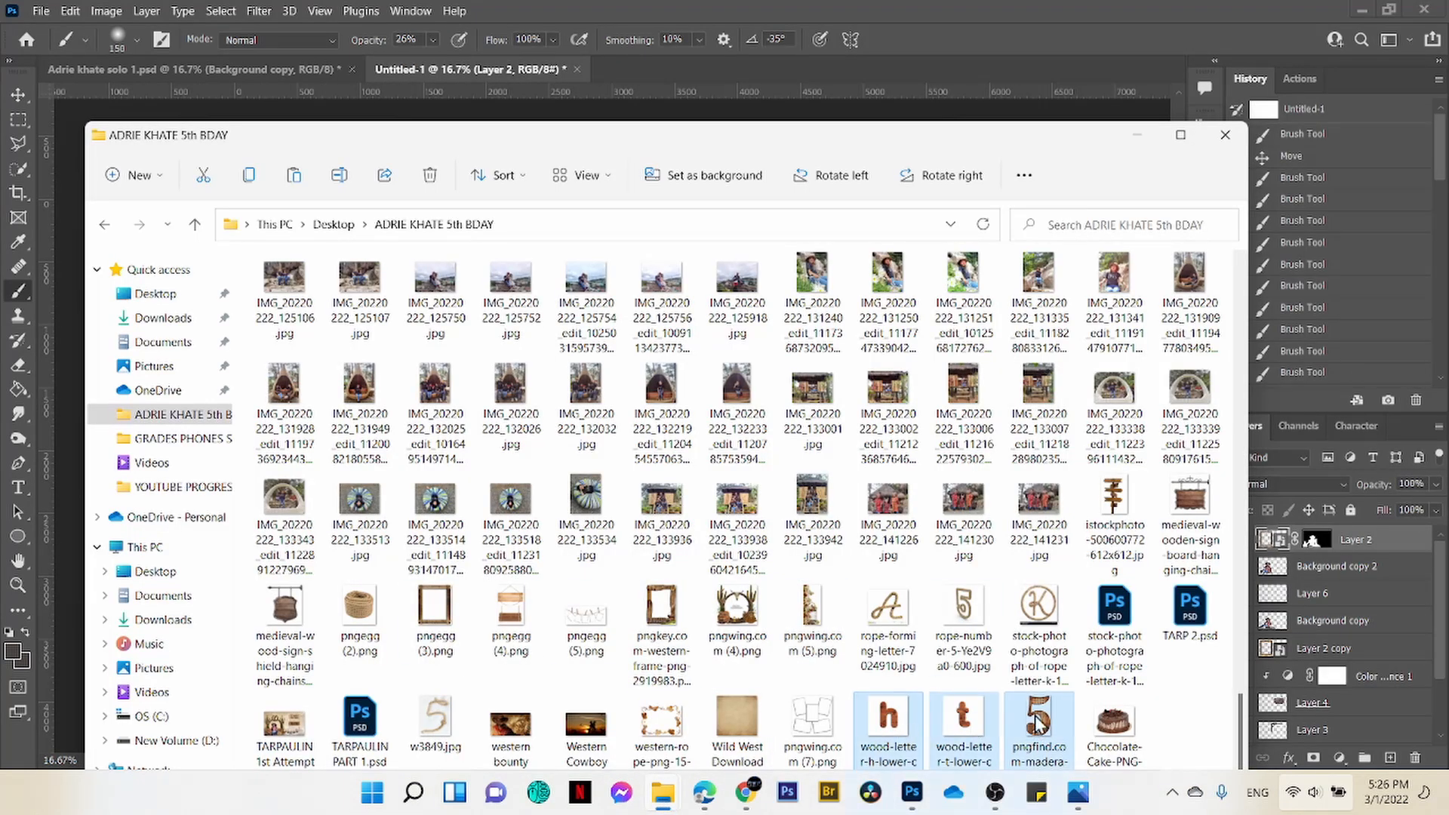
left_click_drag(1039, 723, 868, 70)
Step: Add a Levels adjustment to the letter t image with midtones 0.66 and white input 220
left_click(1340, 758)
left_click(1375, 466)
left_click_drag(1254, 504, 1329, 504)
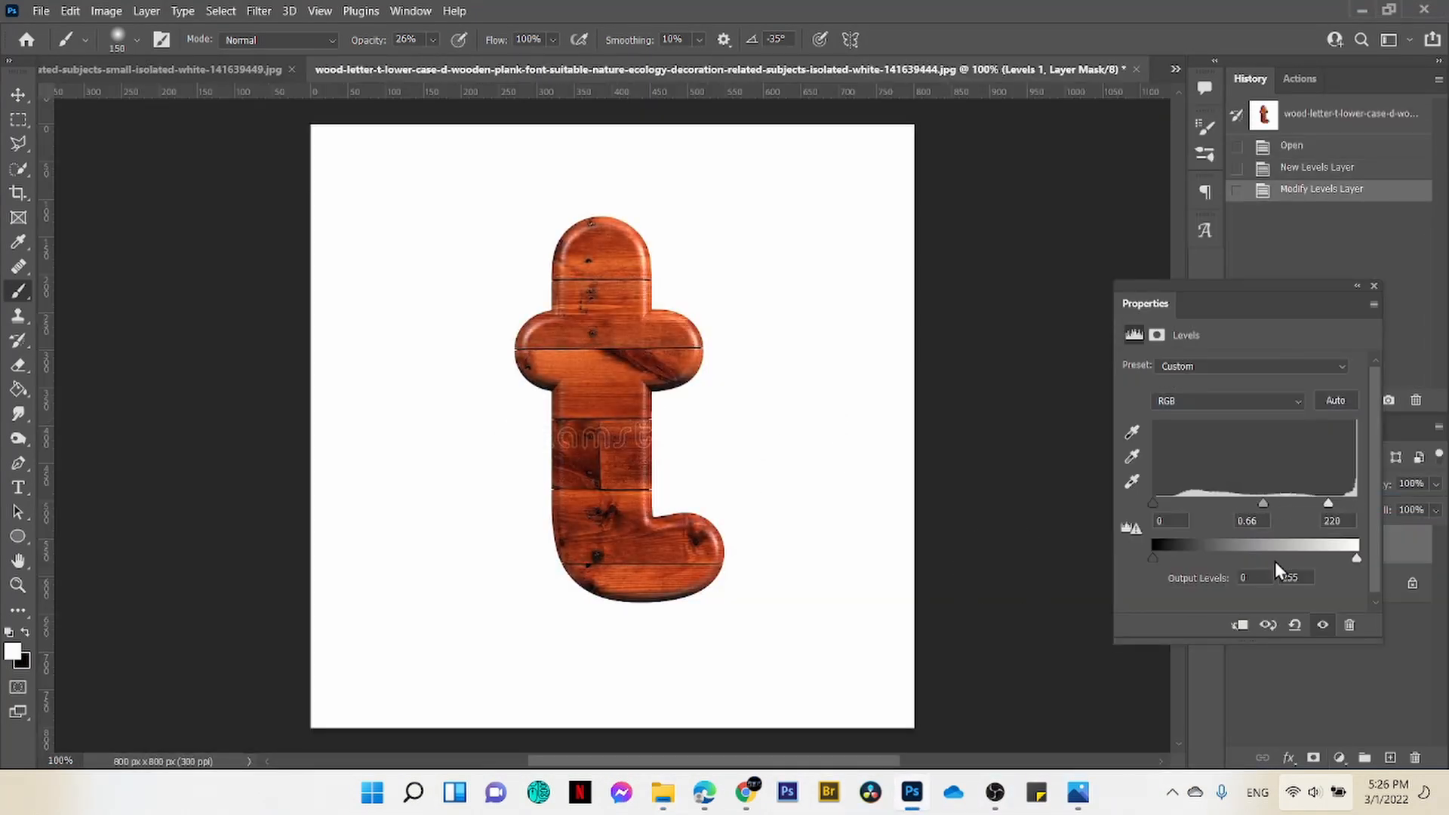
left_click(1374, 286)
Step: Select the wooden letter t with Quick Selection, hide Levels 1, and copy the letter from the background onto its own layer
key("w")
key("bracketleft")
key("bracketleft")
key("bracketleft")
key("bracketleft")
mouse_move(610, 291)
left_mouse_down()
mouse_move(604, 394)
mouse_move(672, 557)
left_mouse_up()
left_click(1306, 582)
left_click(1239, 544)
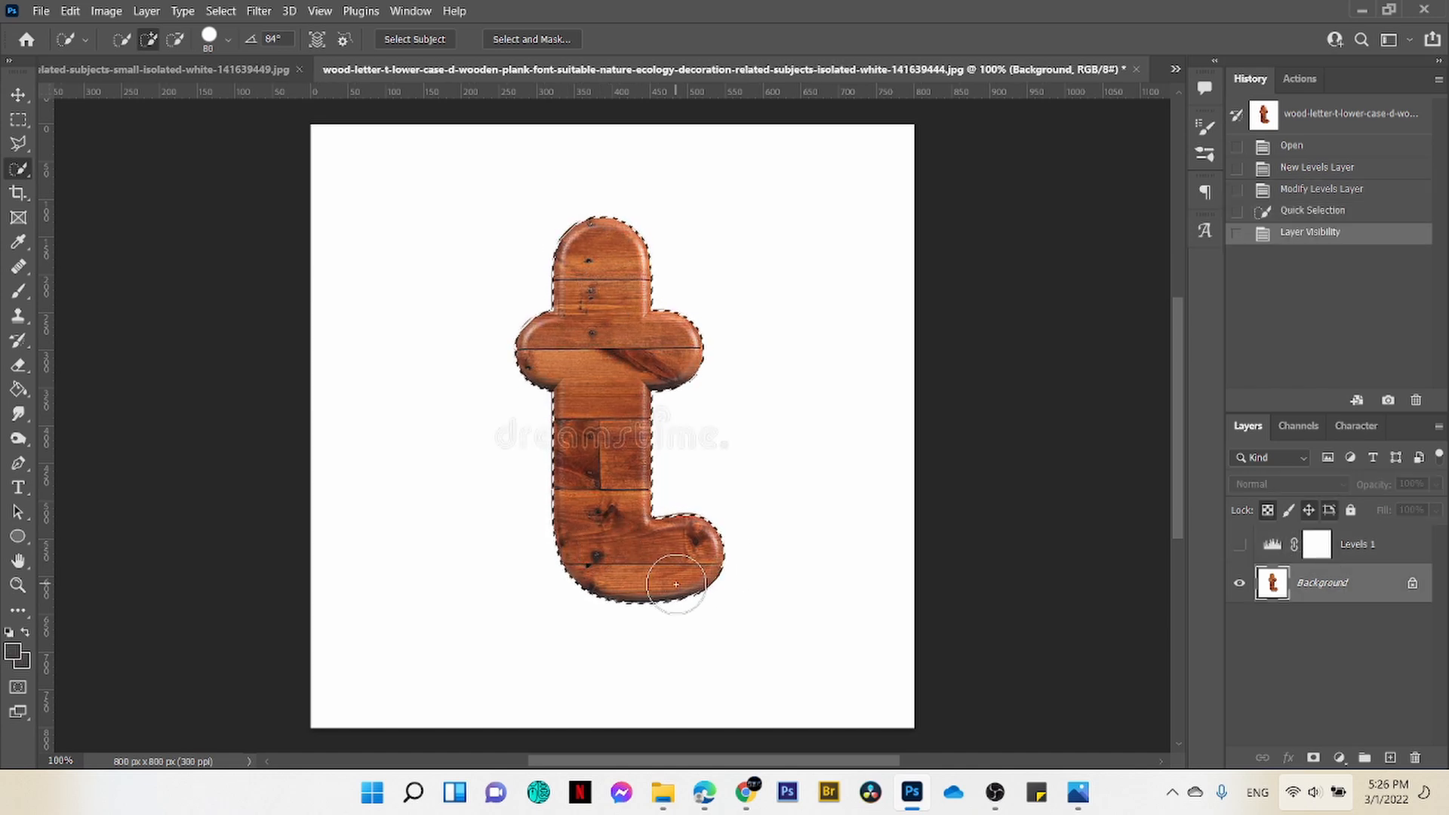
key("ctrl+j")
Step: Clip a Selective Color adjustment to the letter t layer, lowering Black in the Whites and slightly adjusting it in another color range
left_click(1340, 758)
left_click(1317, 757)
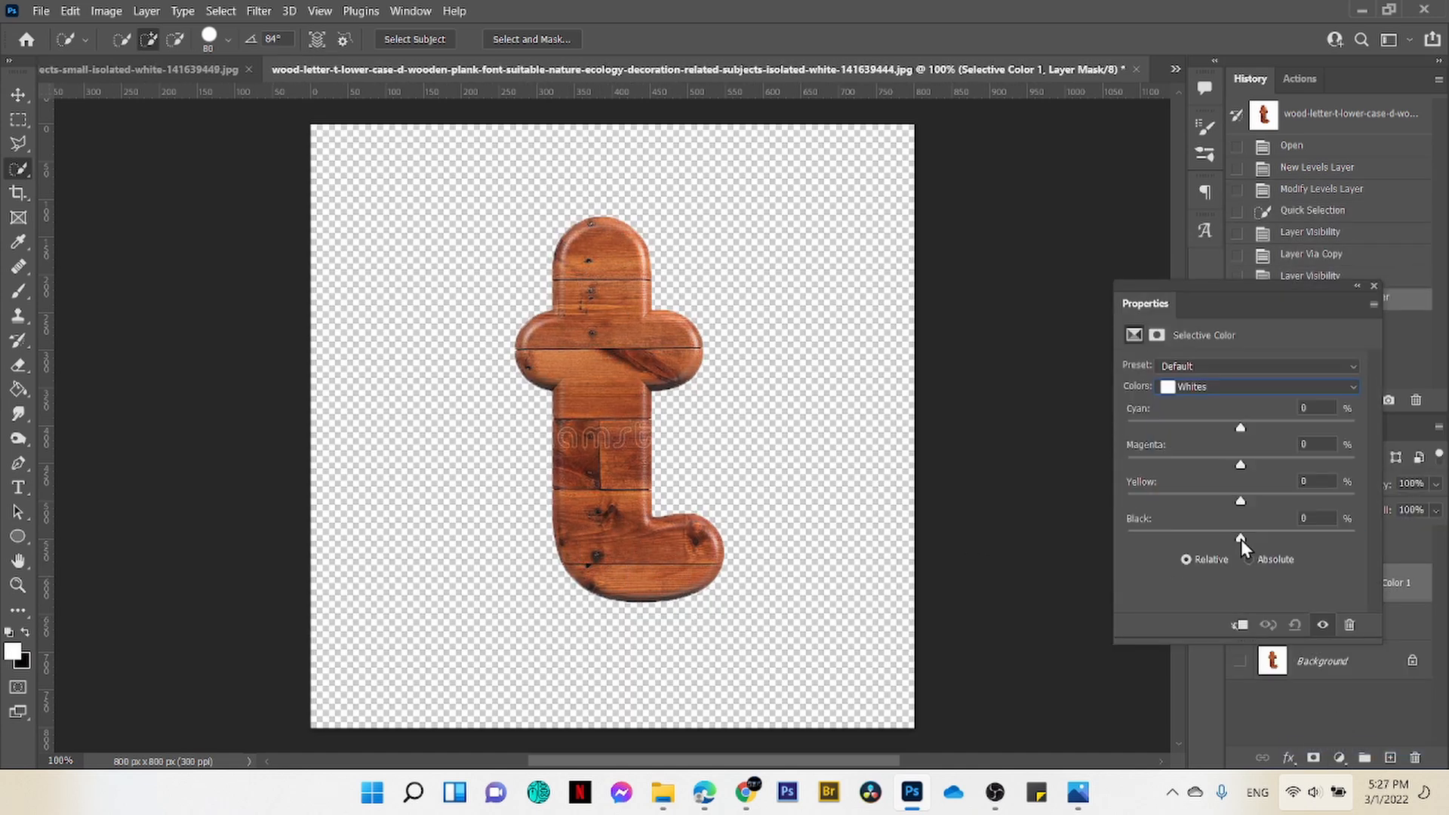
left_click_drag(1241, 541, 1102, 551)
left_click(1261, 387)
left_click(1208, 491)
mouse_move(1241, 538)
left_mouse_down()
mouse_move(1135, 537)
mouse_move(1245, 533)
left_mouse_up()
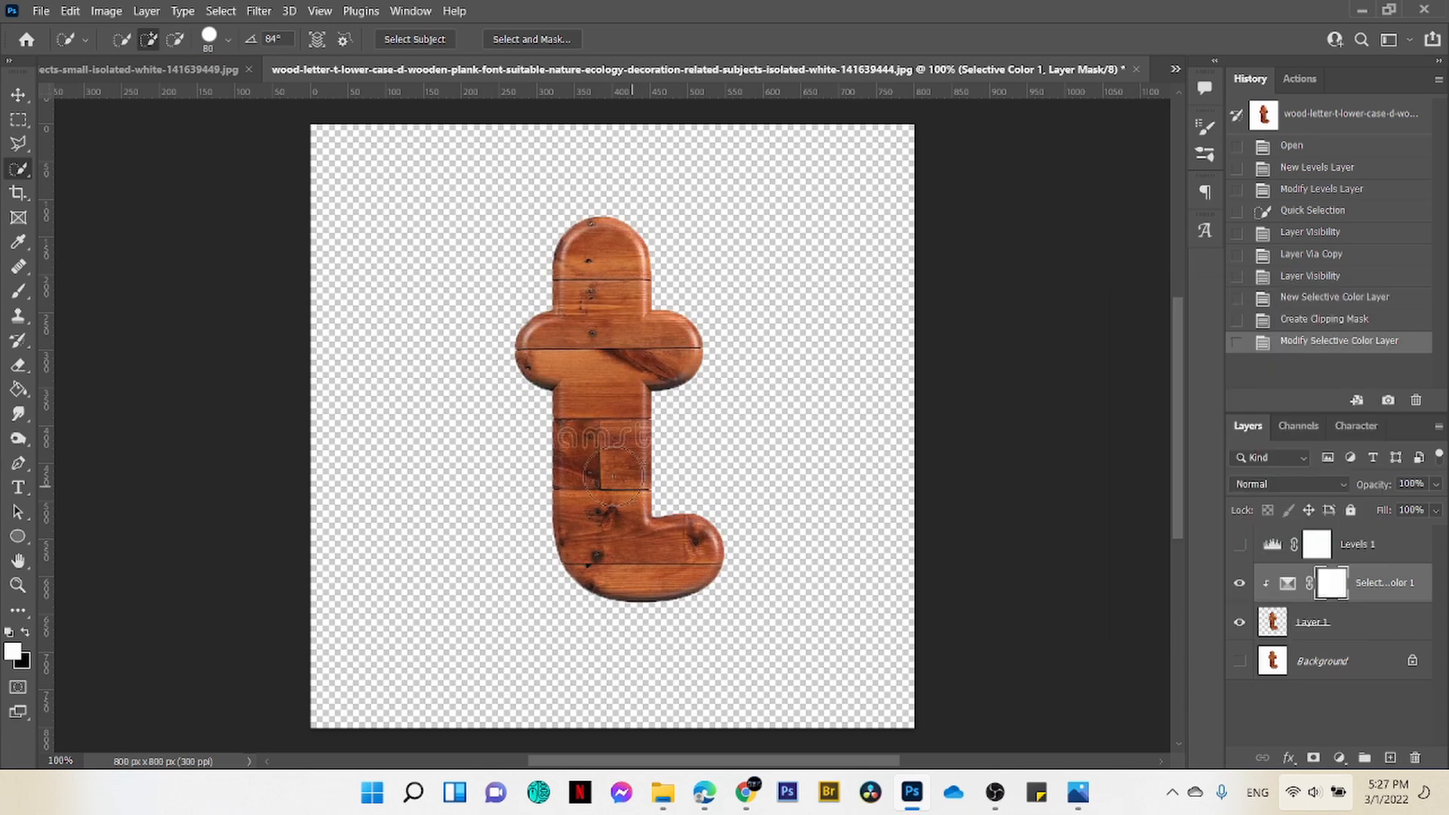
Step: Clone clean wood over the watermark across the middle of the letter t, working on Layer 1
key("s")
left_click(598, 469, "alt")
left_click(589, 468)
left_click(566, 465)
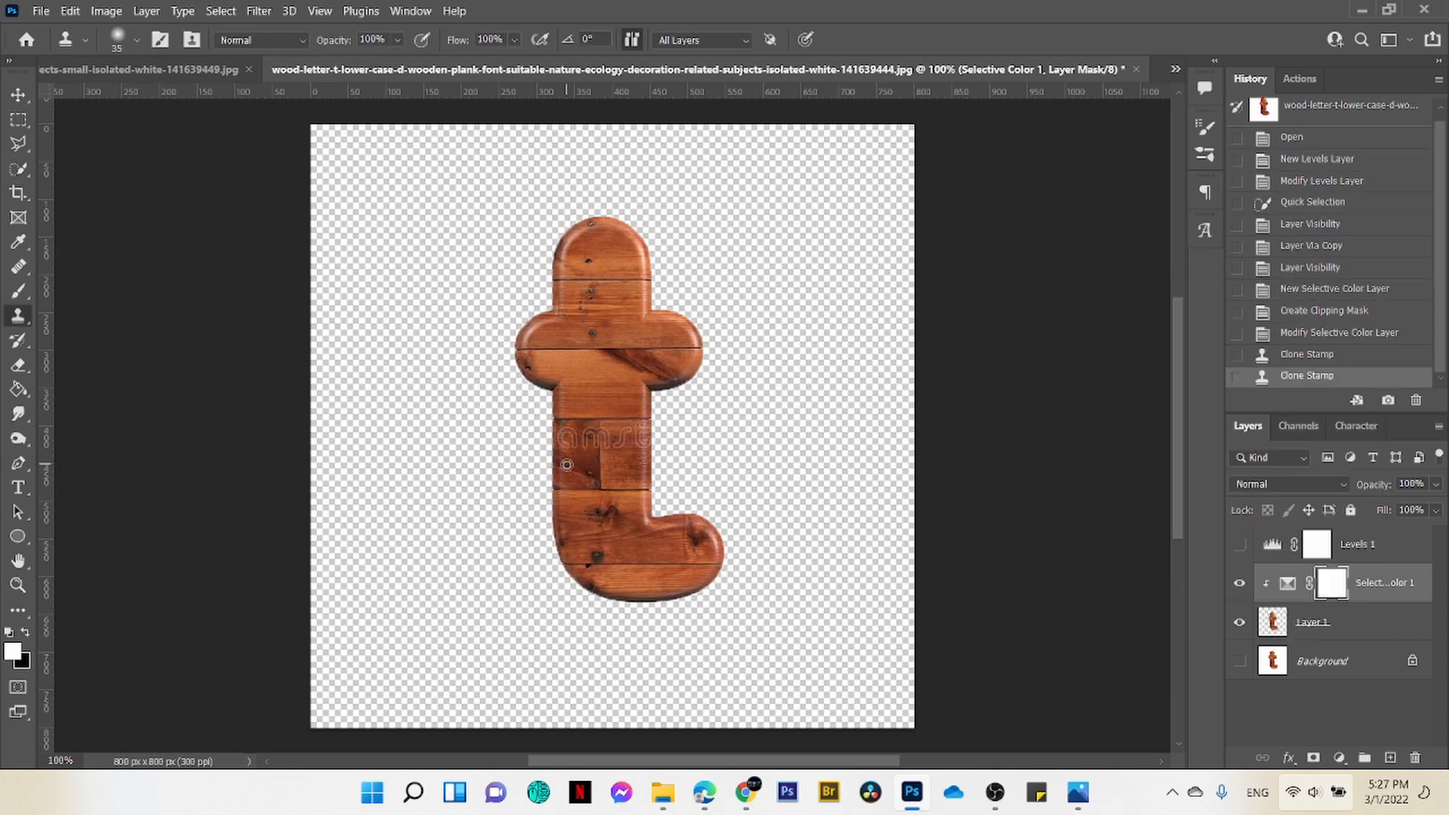
left_click(564, 451)
left_click(565, 445)
left_click(1313, 623)
left_click(644, 439)
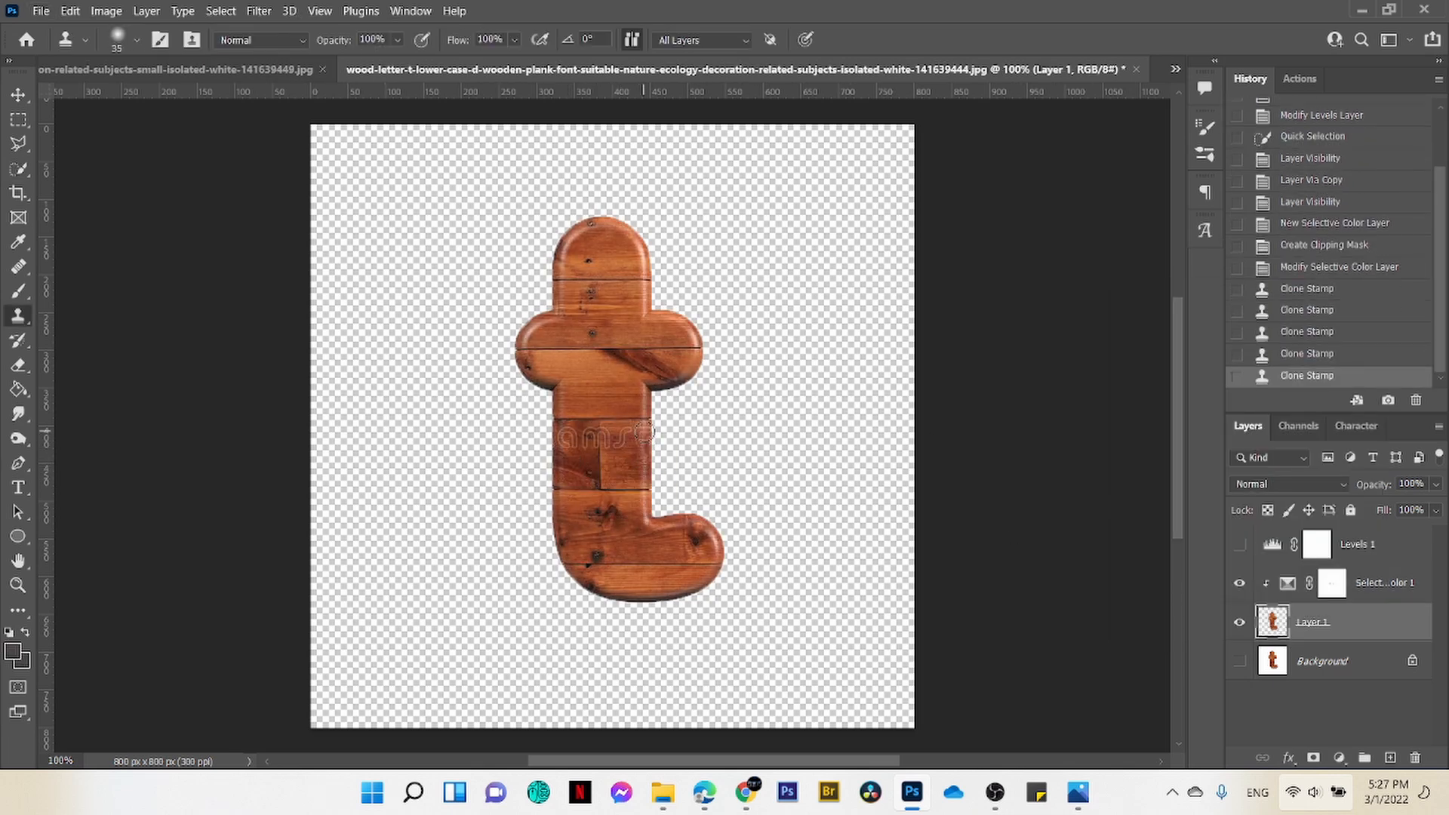
left_click(643, 438)
left_click(566, 437)
left_click(574, 437)
left_click(598, 442)
left_click(603, 434)
left_click(630, 449)
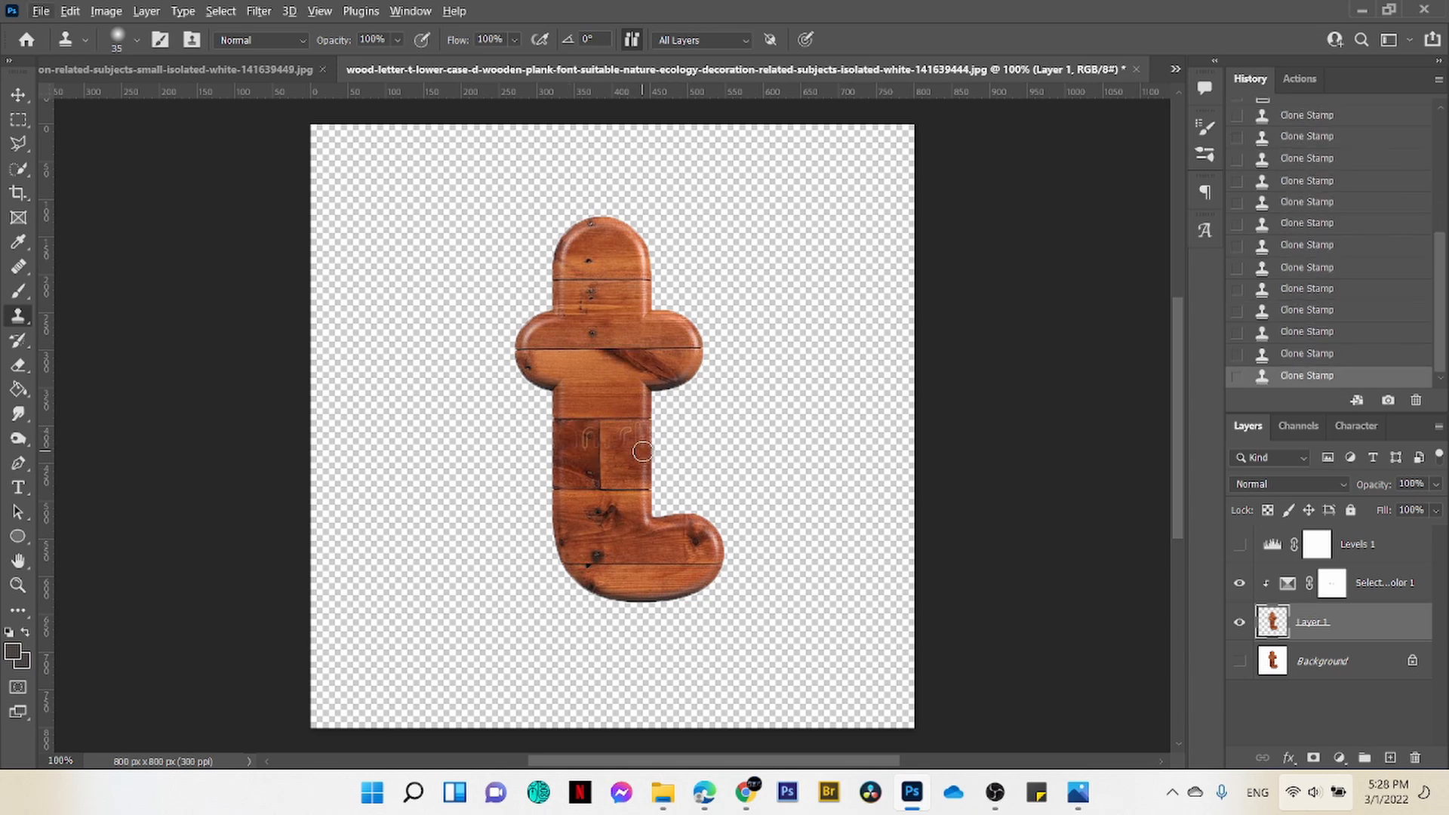
left_click(634, 445)
left_click(632, 443)
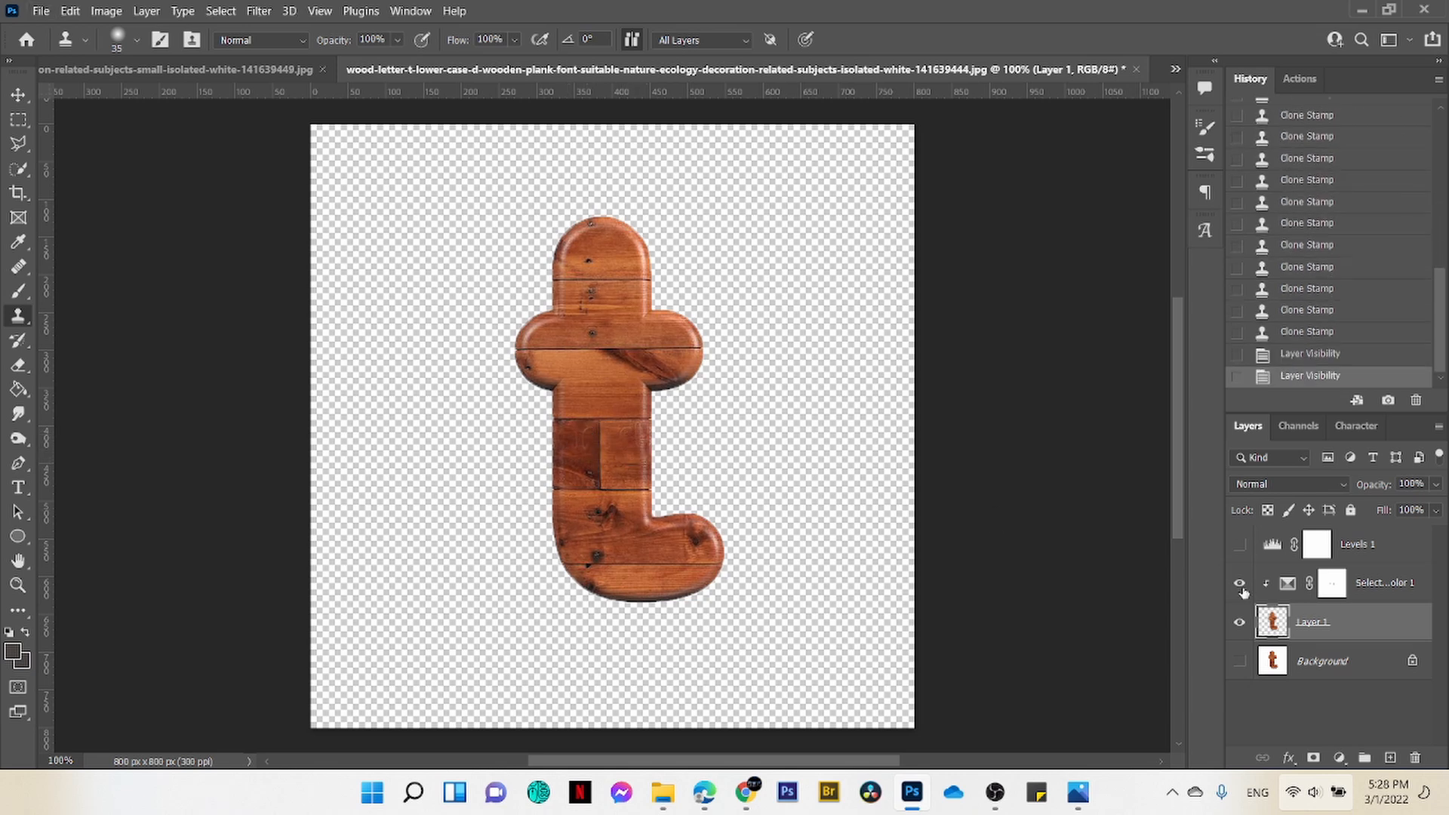
Step: Convert the cleaned letter layer to a smart object and save the letter h document on the computer as h.psd
right_click(1378, 623)
left_click(1192, 268)
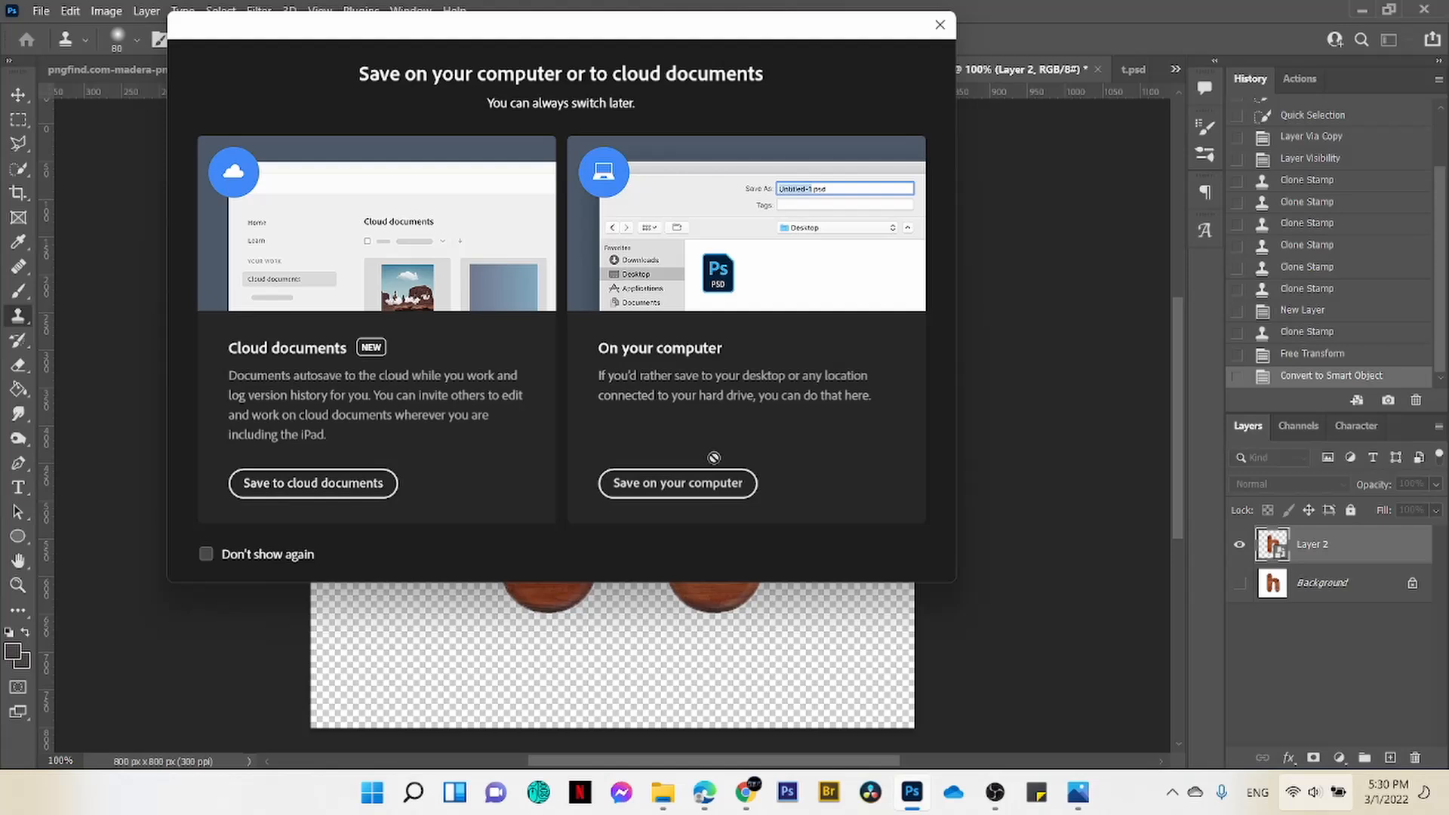
left_click(706, 489)
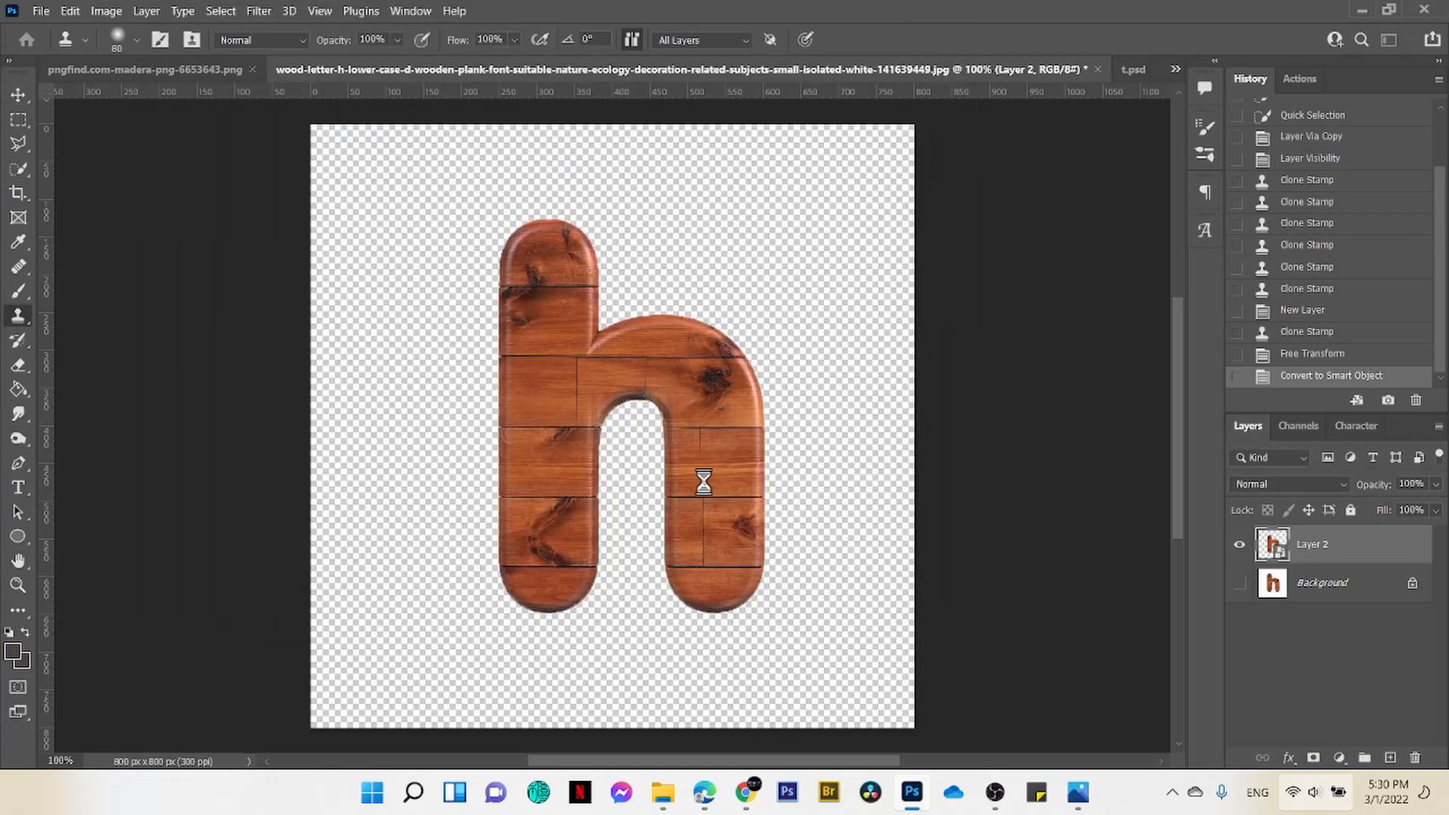
key("Return")
left_click(935, 213)
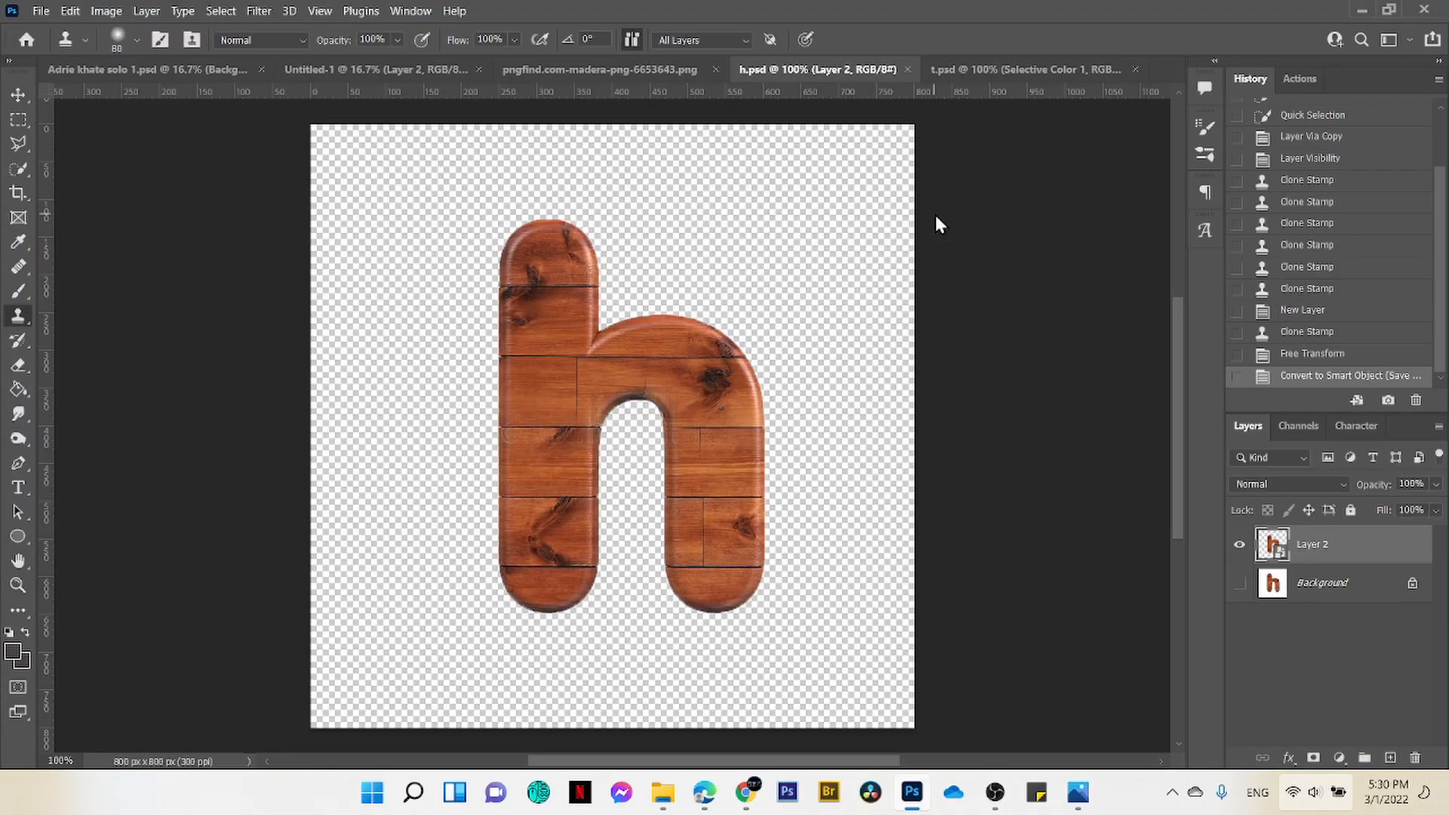
Step: Copy the wooden number 5 from its PNG document into the Untitled-1 tarpaulin, and switch to h.psd
left_click(644, 70)
key("v")
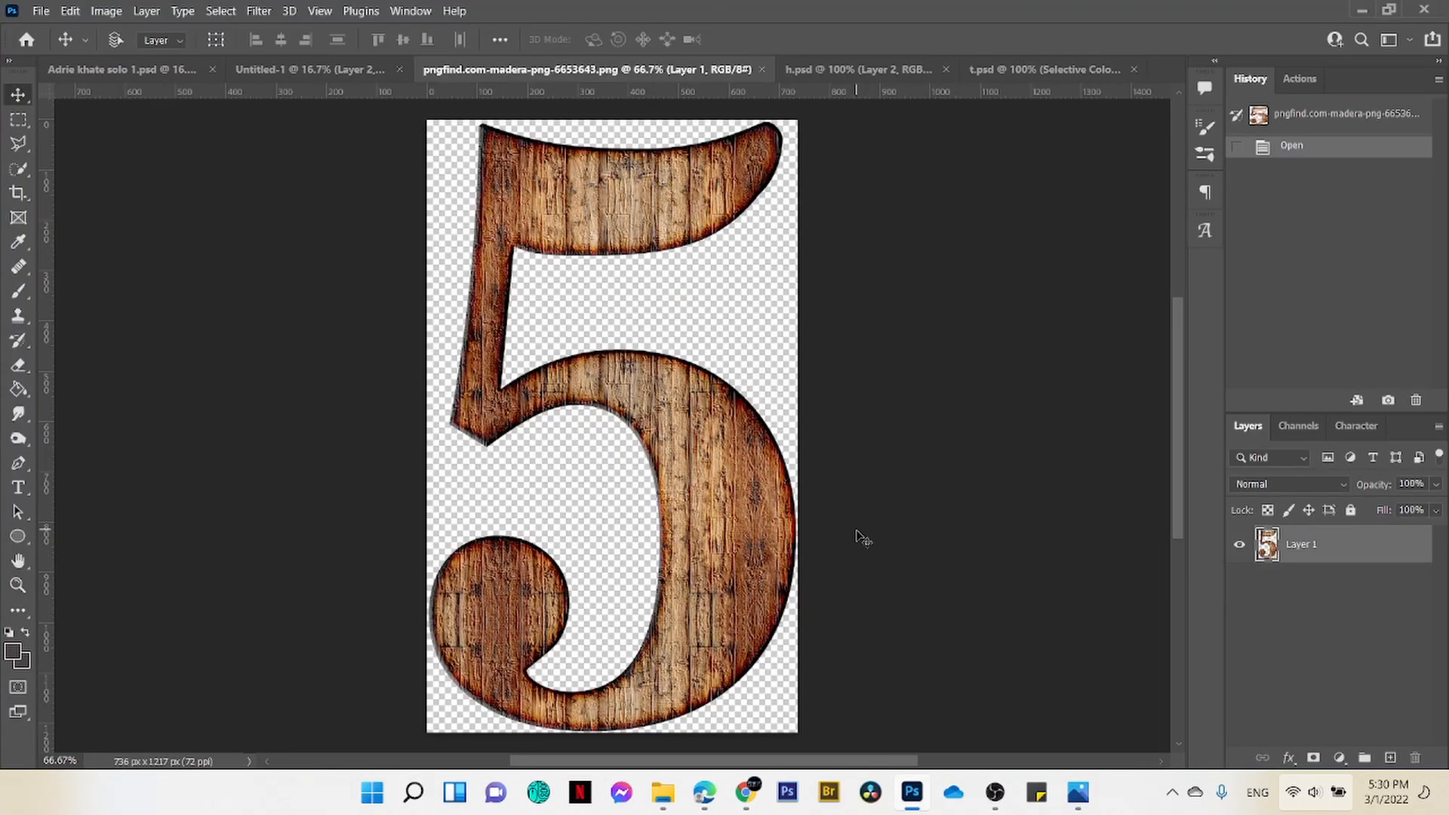
left_click_drag(712, 466, 332, 296)
left_click(700, 66)
left_click(831, 67)
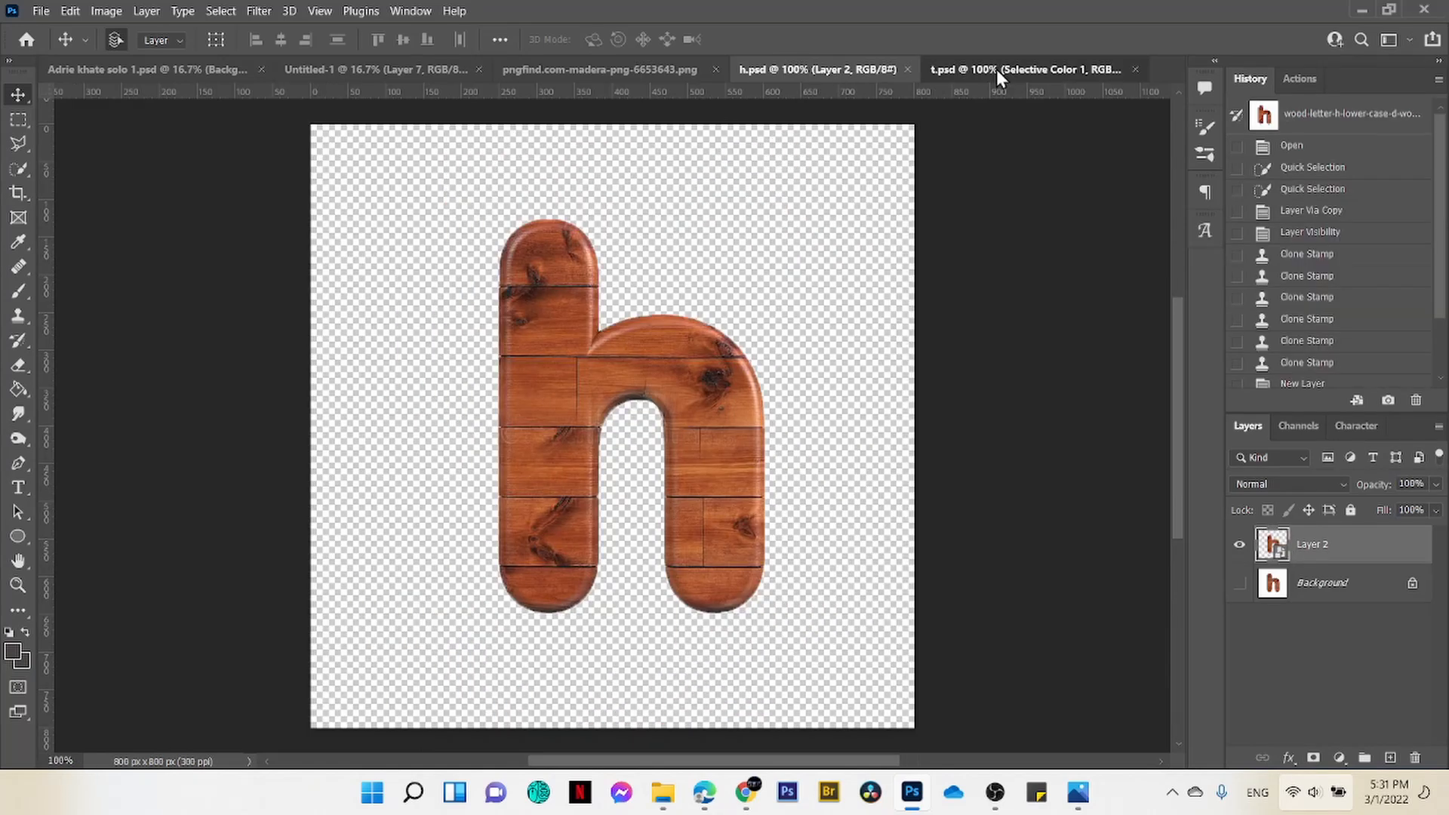
Step: Bring the wooden t from t.psd into the Untitled-1 tarpaulin and scale the wooden number 5 to 48.78%
left_click(996, 69)
left_click_drag(483, 226, 374, 245)
right_click(336, 326)
left_click(370, 335)
key("ctrl+t")
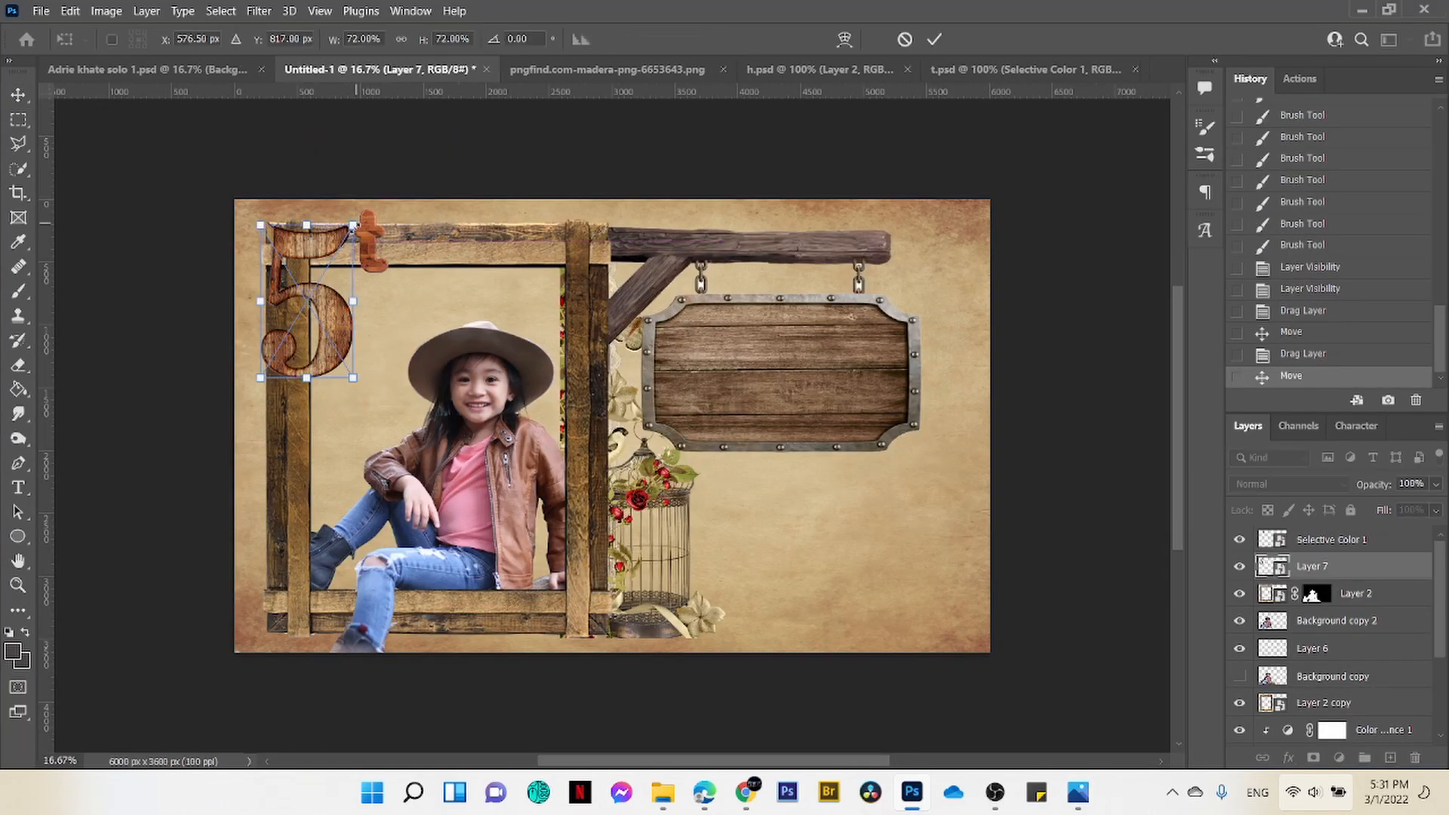
left_click_drag(353, 377, 331, 308)
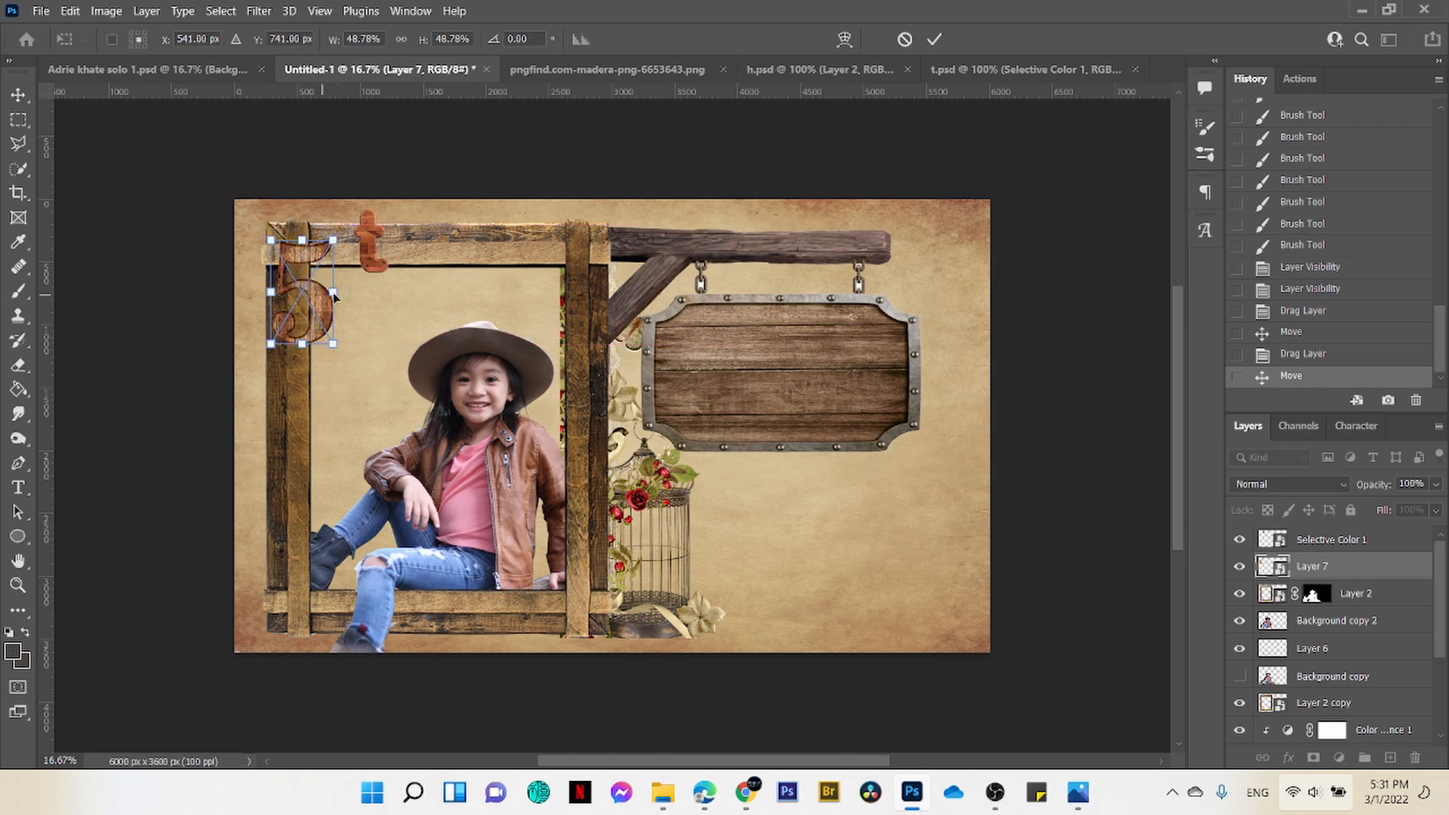
left_click(936, 40)
Step: Move the t close to the 5 and place the wooden h from h.psd beside it, scaled to 272.43%
right_click(366, 241)
left_click(419, 253)
left_click_drag(369, 255, 350, 257)
left_click(838, 69)
left_click_drag(680, 347, 408, 217)
key("ctrl+t")
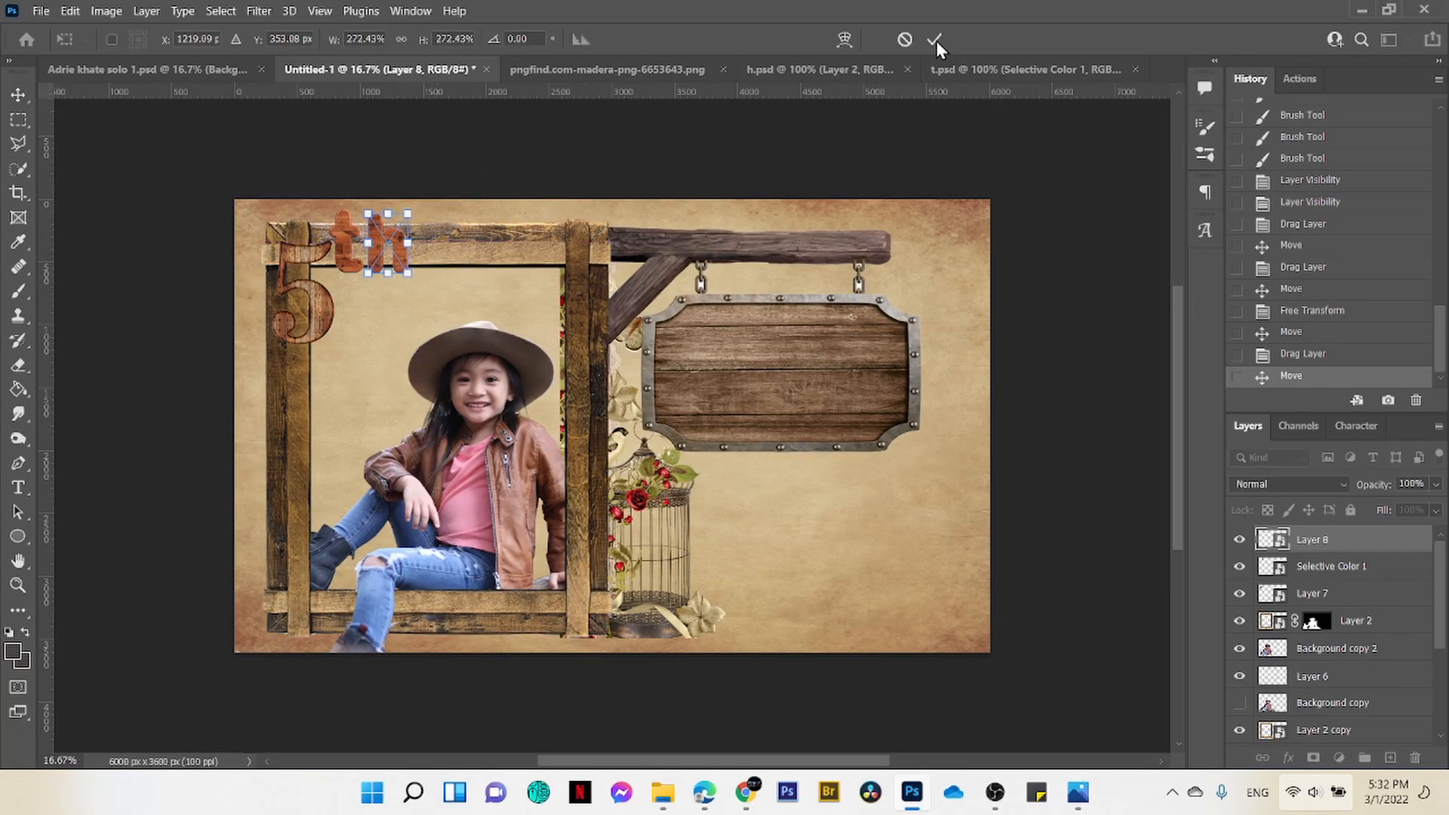
left_click(936, 42)
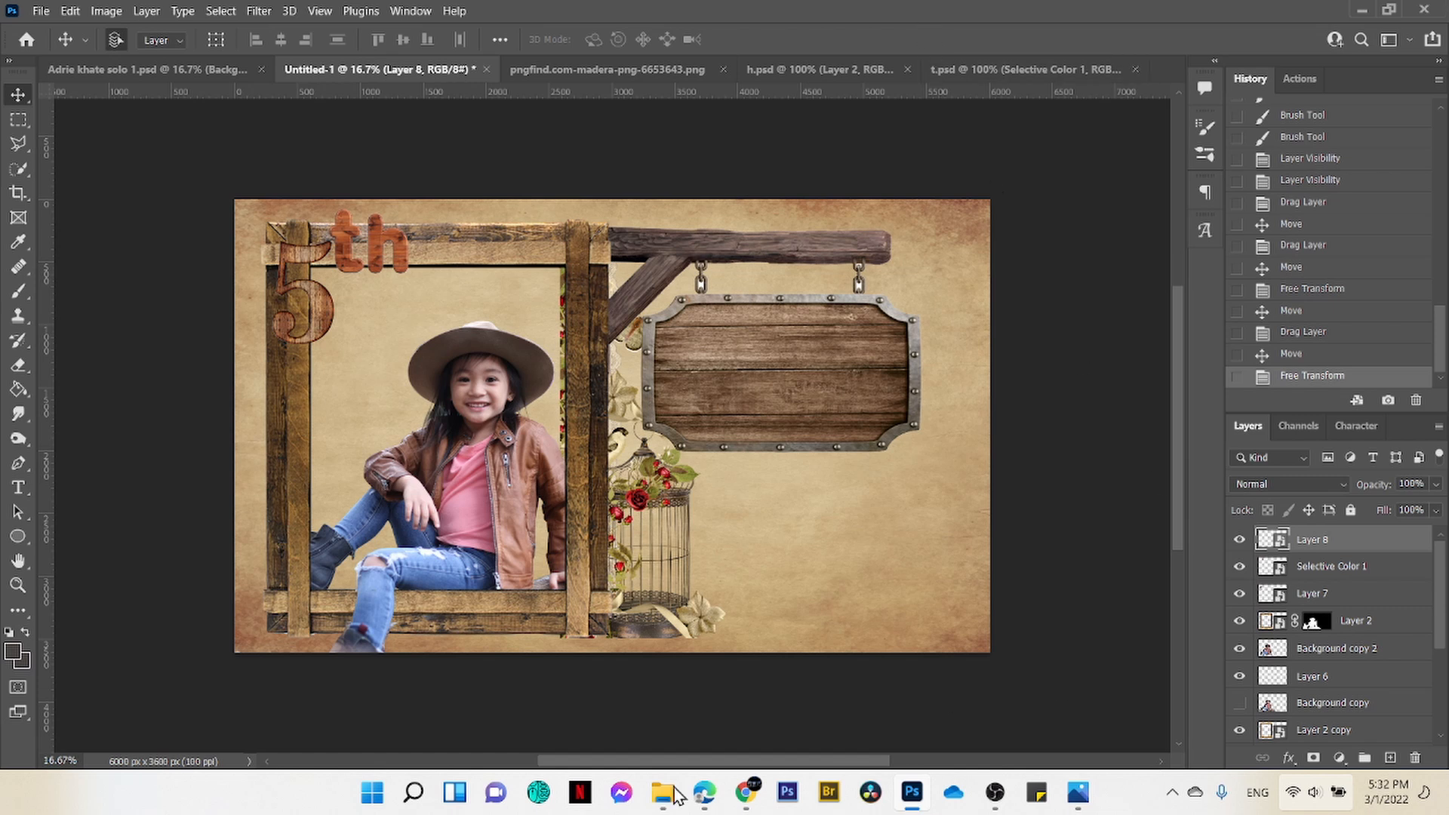
Step: Close the t, h and number 5 source documents, discarding the changes to the number 5 PNG
left_click(1135, 69)
left_click(1135, 69)
left_click(950, 69)
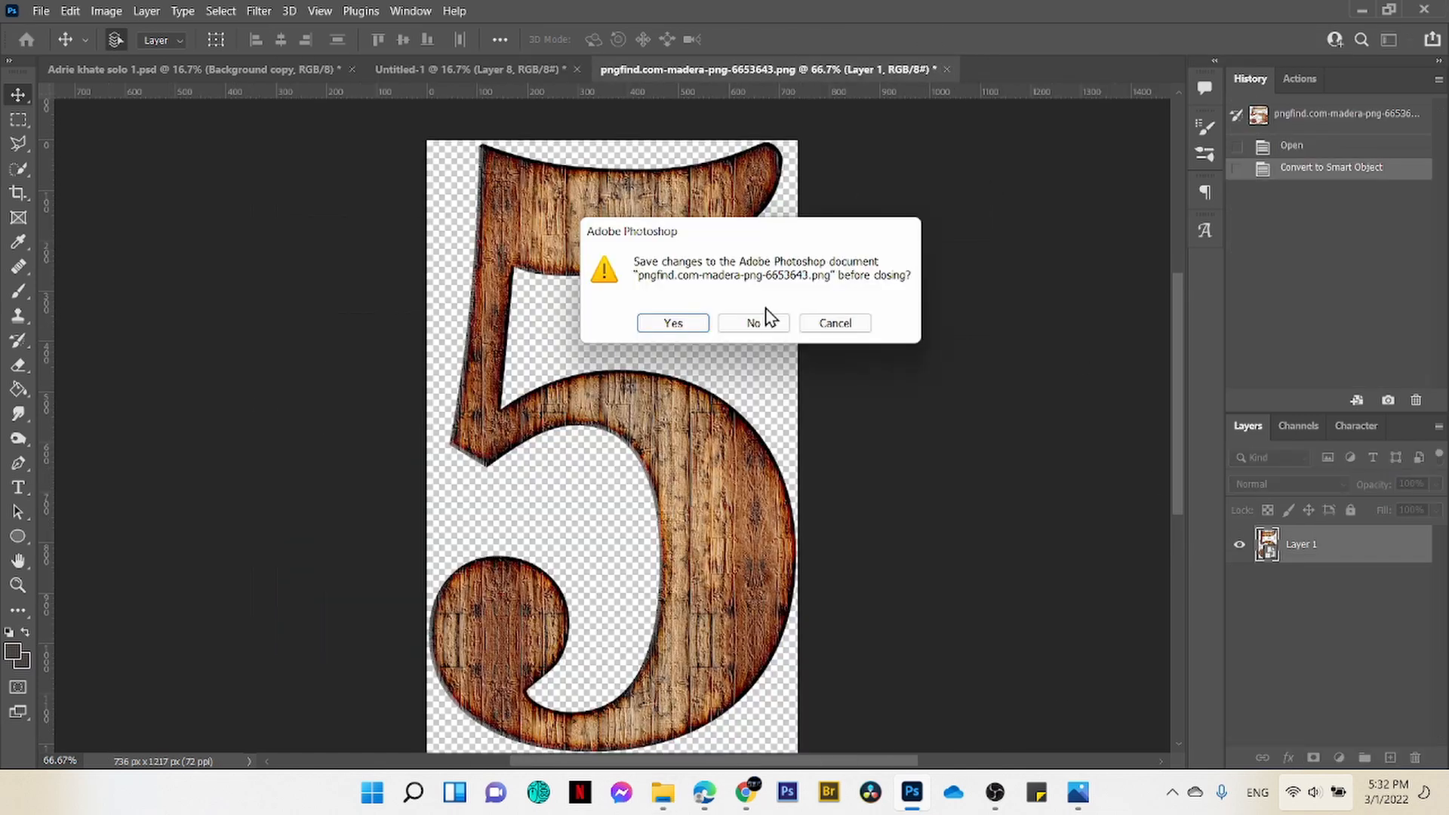
left_click(762, 315)
Step: Open the stock-photo rope letter K and rope-forming letter A images from the birthday project folder in Photoshop
mouse_move(669, 802)
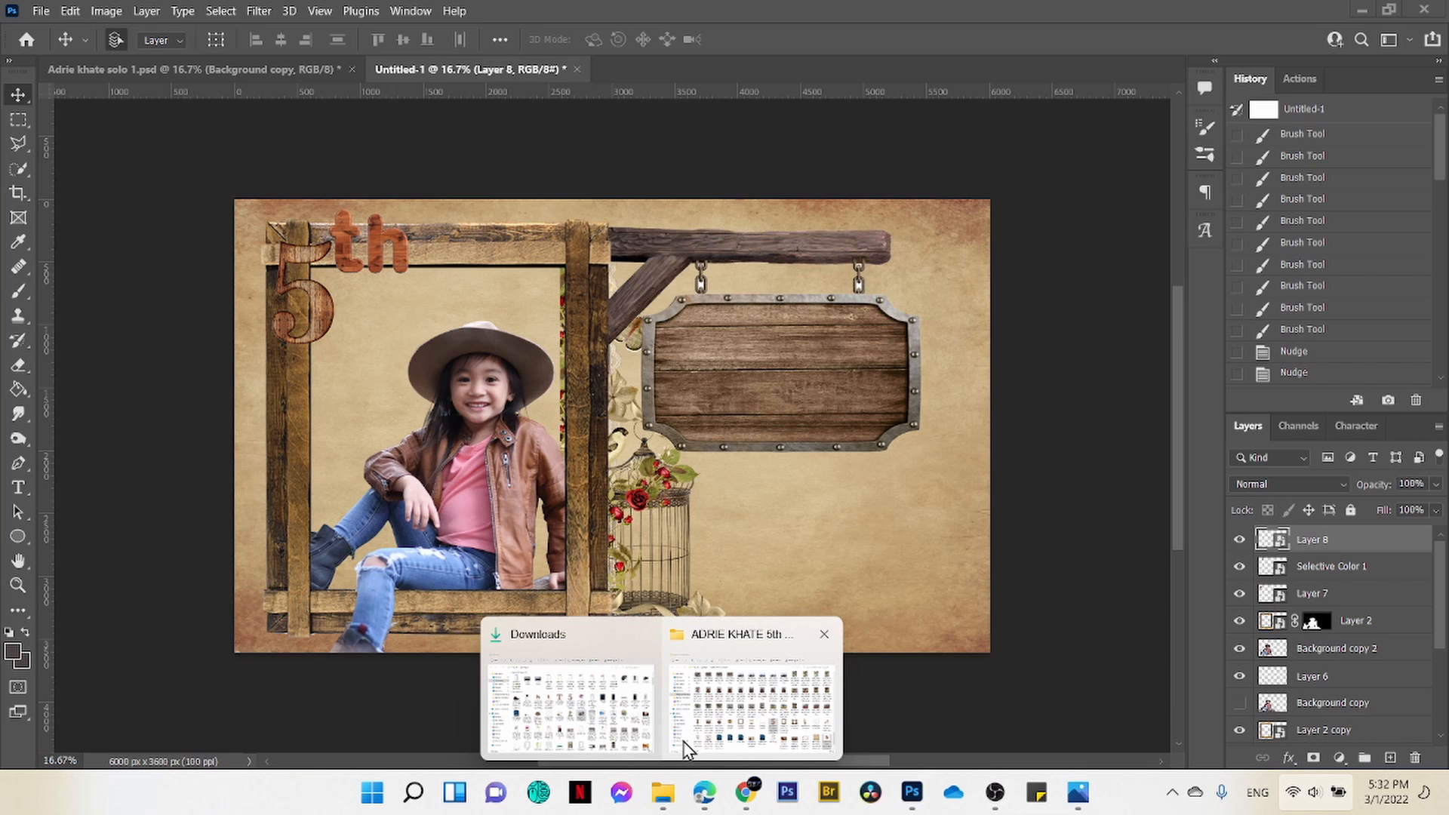
left_click(732, 714)
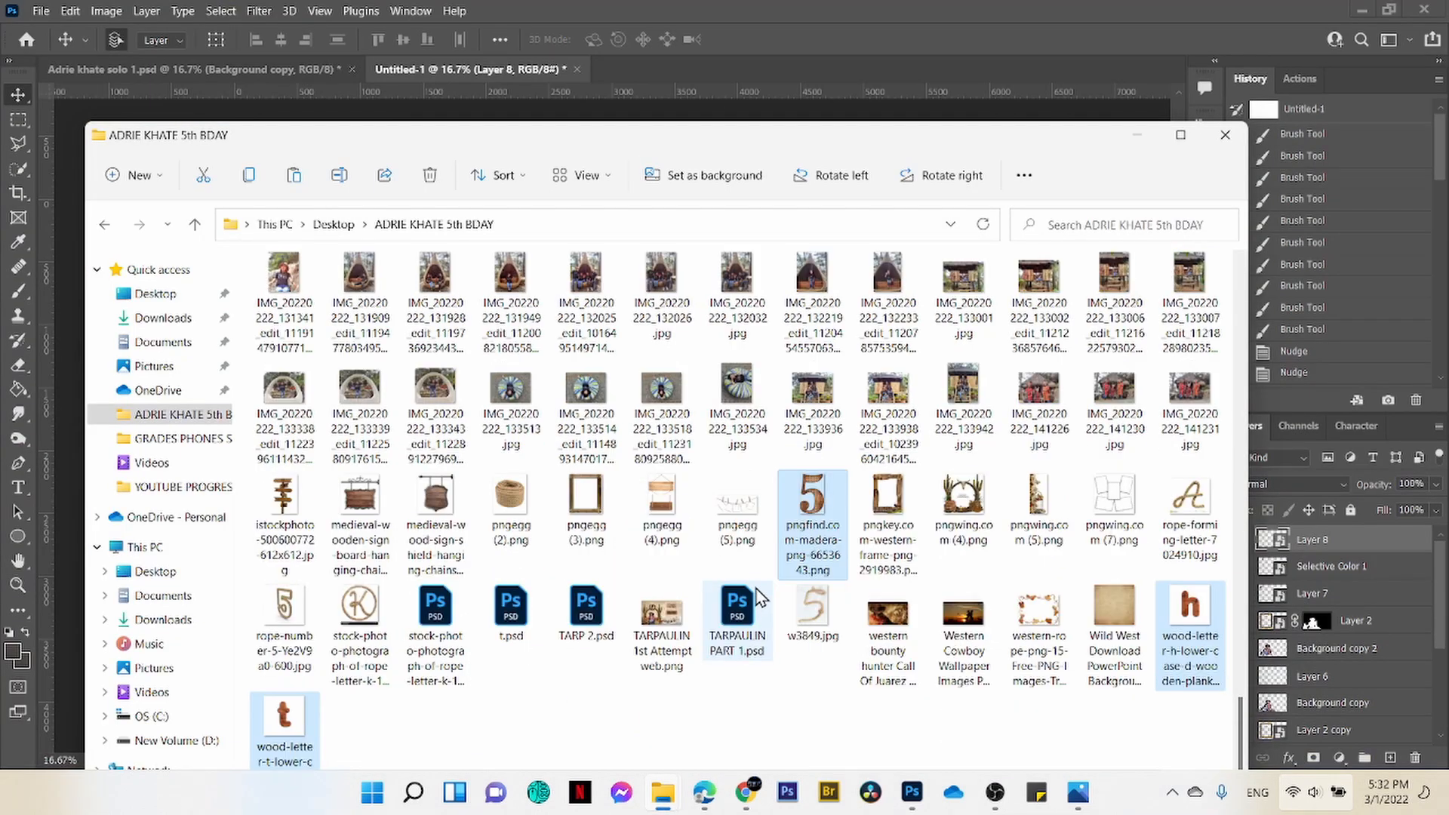
left_click(369, 616)
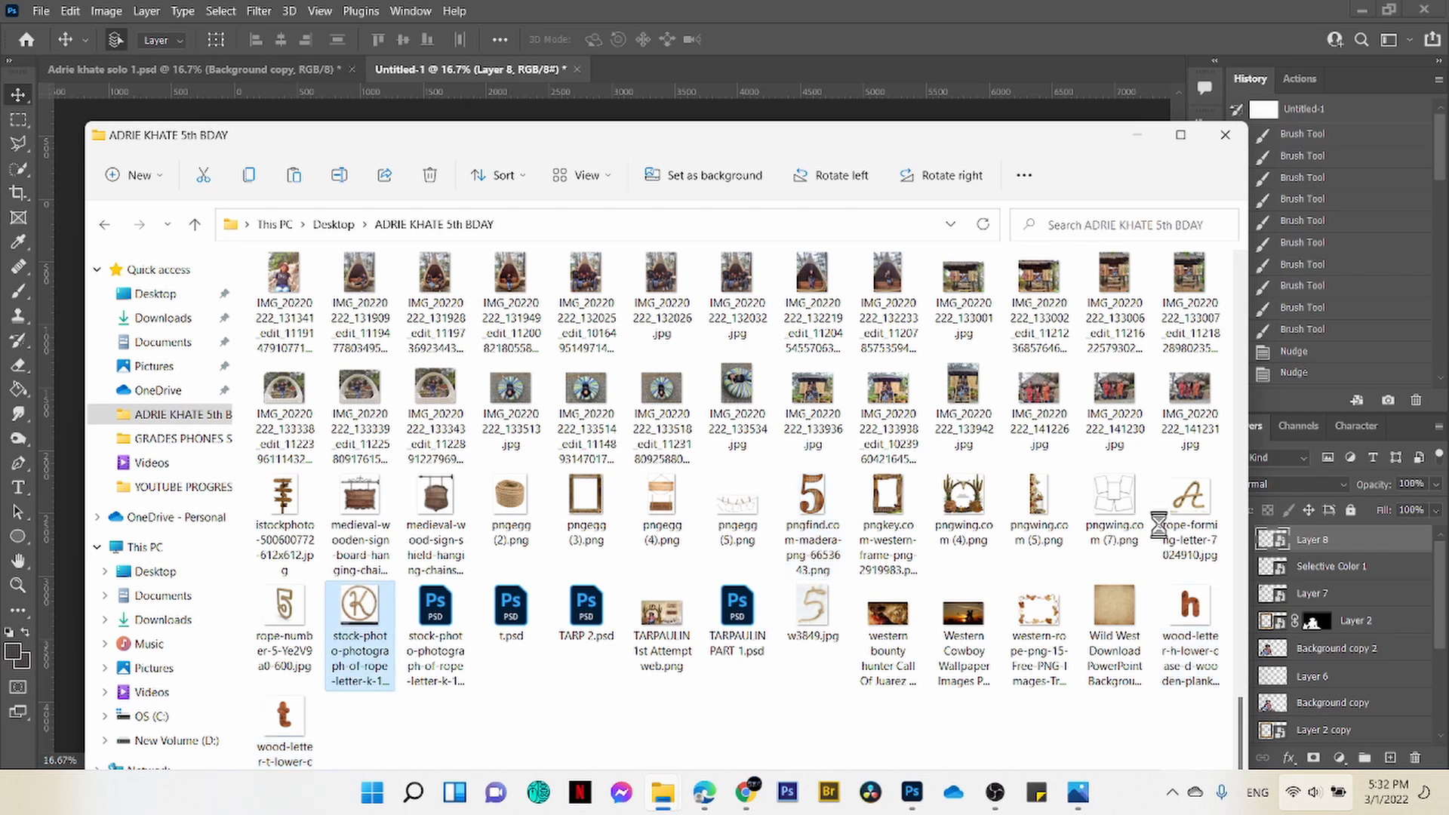
double_click(1159, 522)
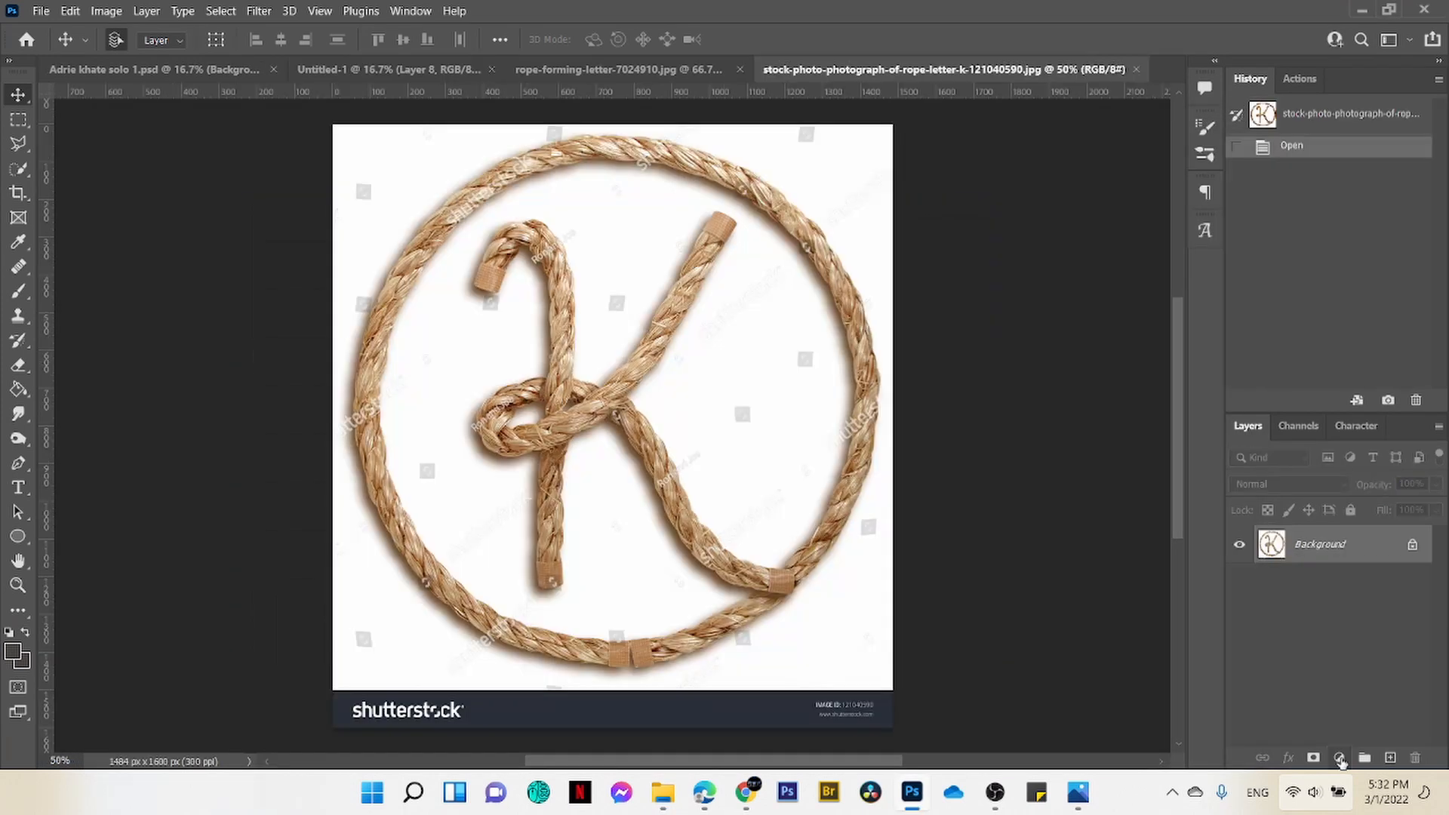
Step: Add a Levels adjustment layer to the rope K image to deepen its contrast
left_click(1340, 757)
left_click(1293, 505)
left_click_drag(1357, 504, 1325, 504)
left_click(1374, 287)
Step: Select the white backdrop of the Background layer with Color Range and invert the selection to the rope K
left_click(1340, 583)
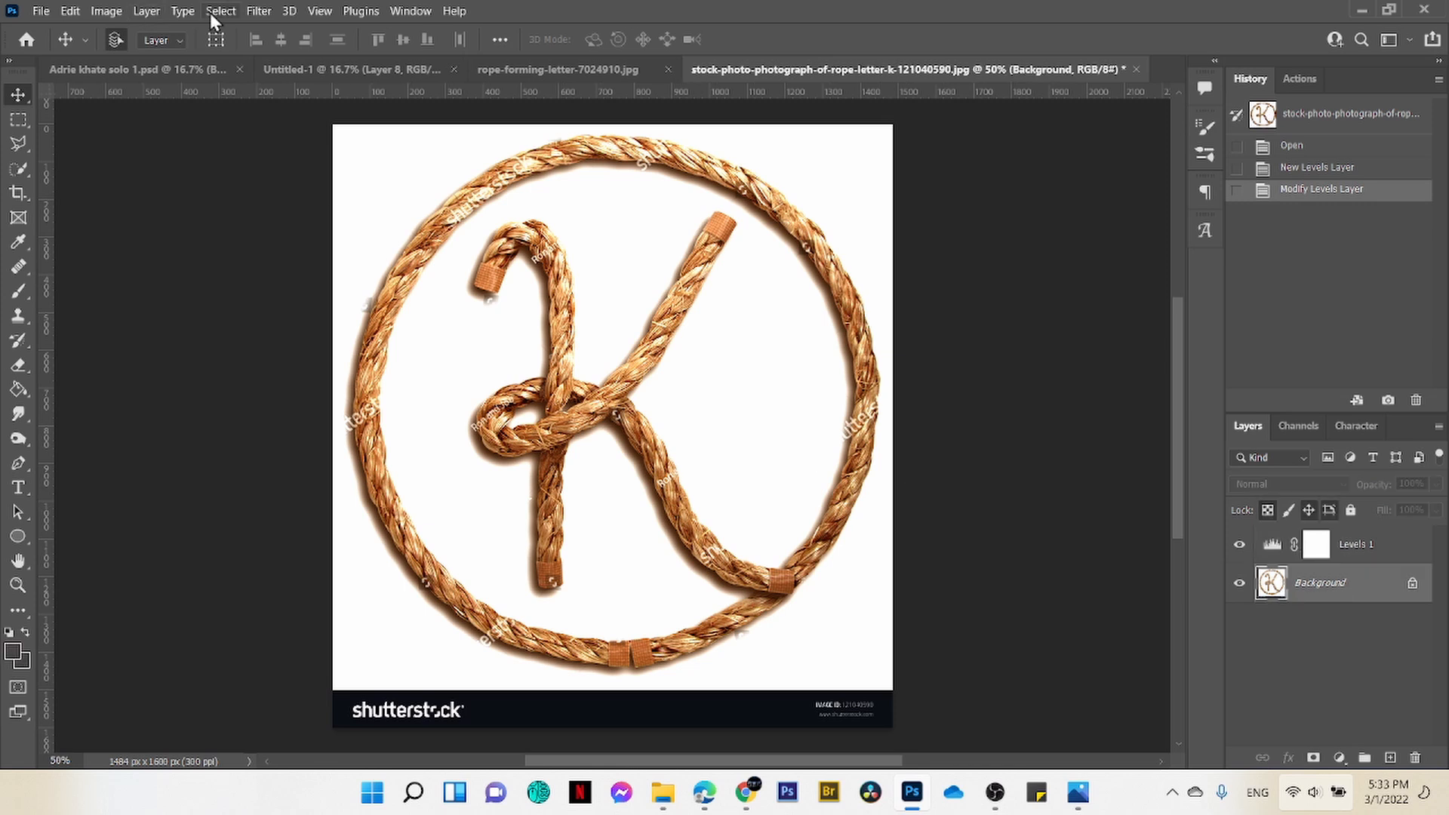
left_click(221, 11)
left_click(253, 208)
left_click_drag(1055, 207, 882, 216)
key("Return")
key("ctrl+shift+i")
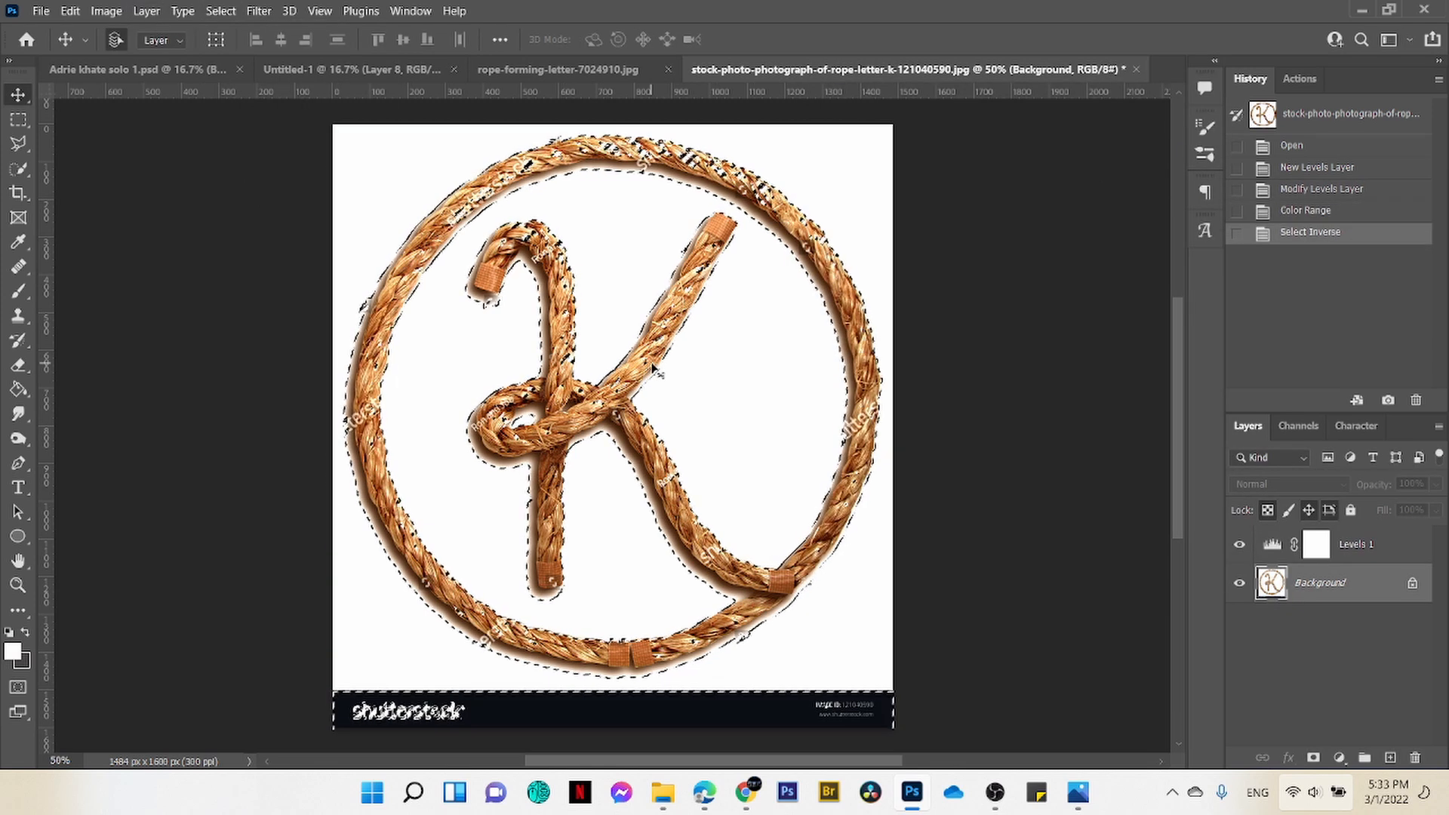
Step: Add missed parts of the rope K and its ring with Quick Selection, and contract the selection
left_click(20, 178)
left_click_drag(657, 302, 840, 483)
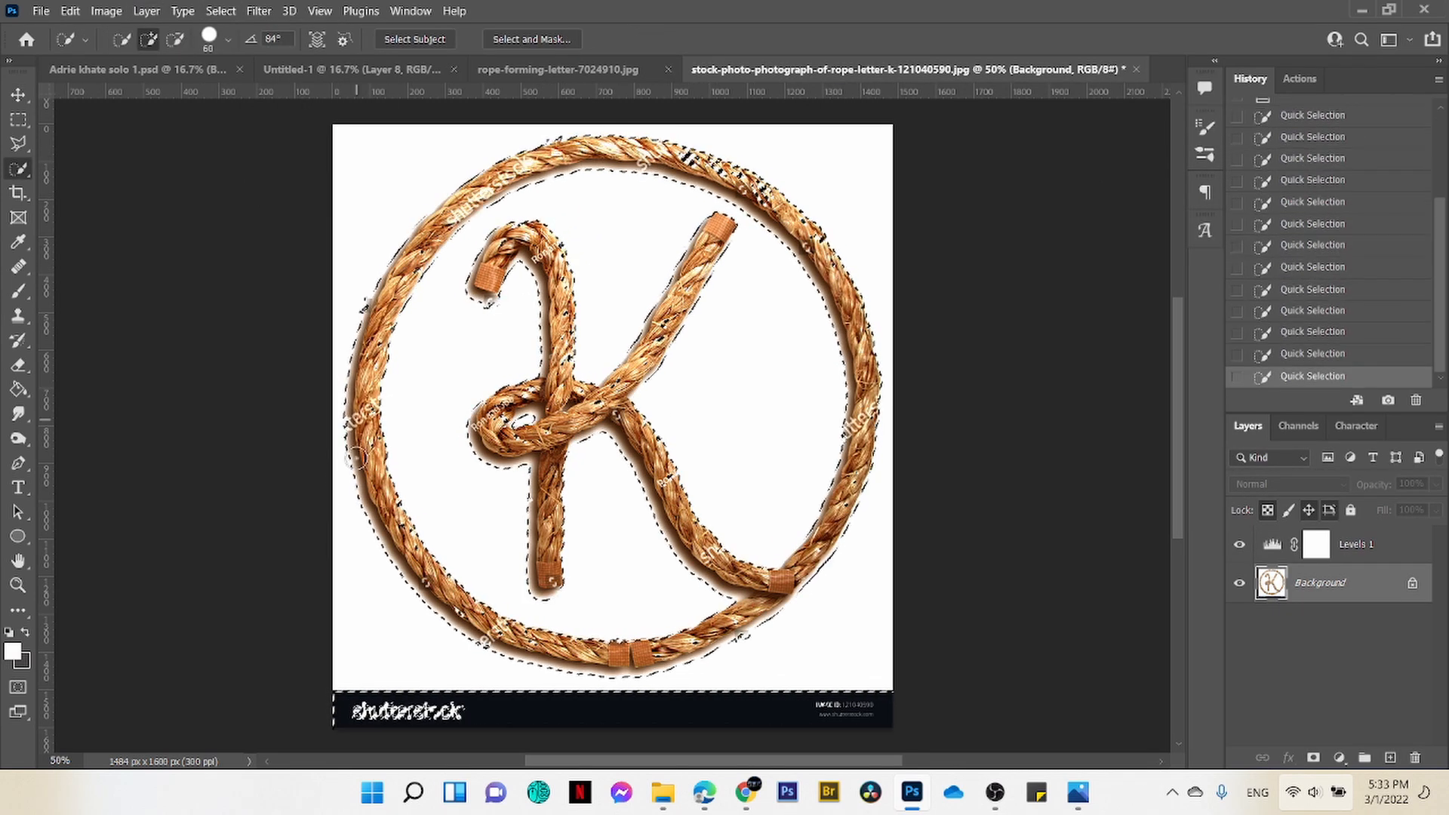
left_click(220, 11)
mouse_move(340, 279)
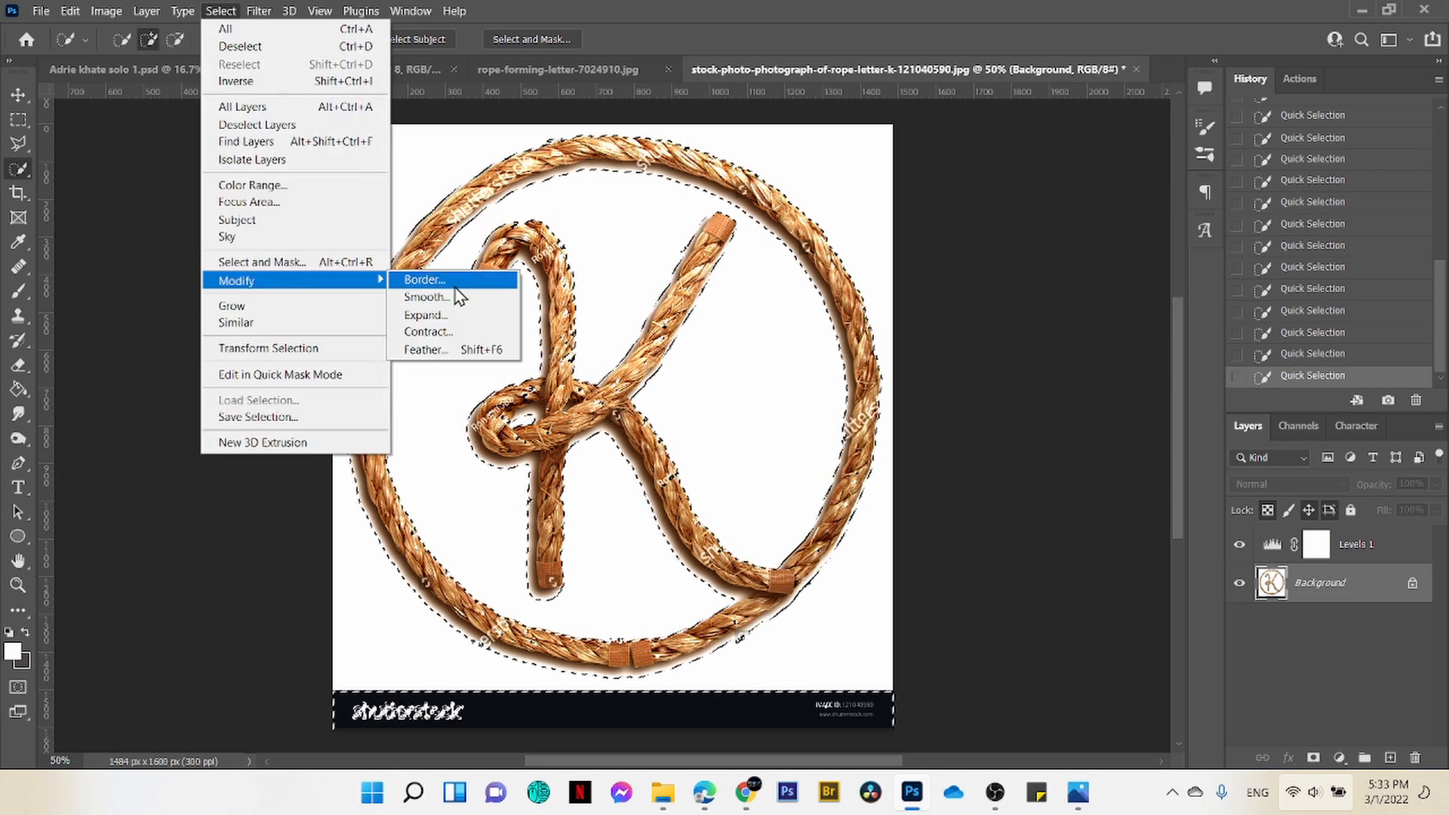
left_click(483, 280)
key("Escape")
left_click(220, 11)
left_click(483, 343)
key("Return")
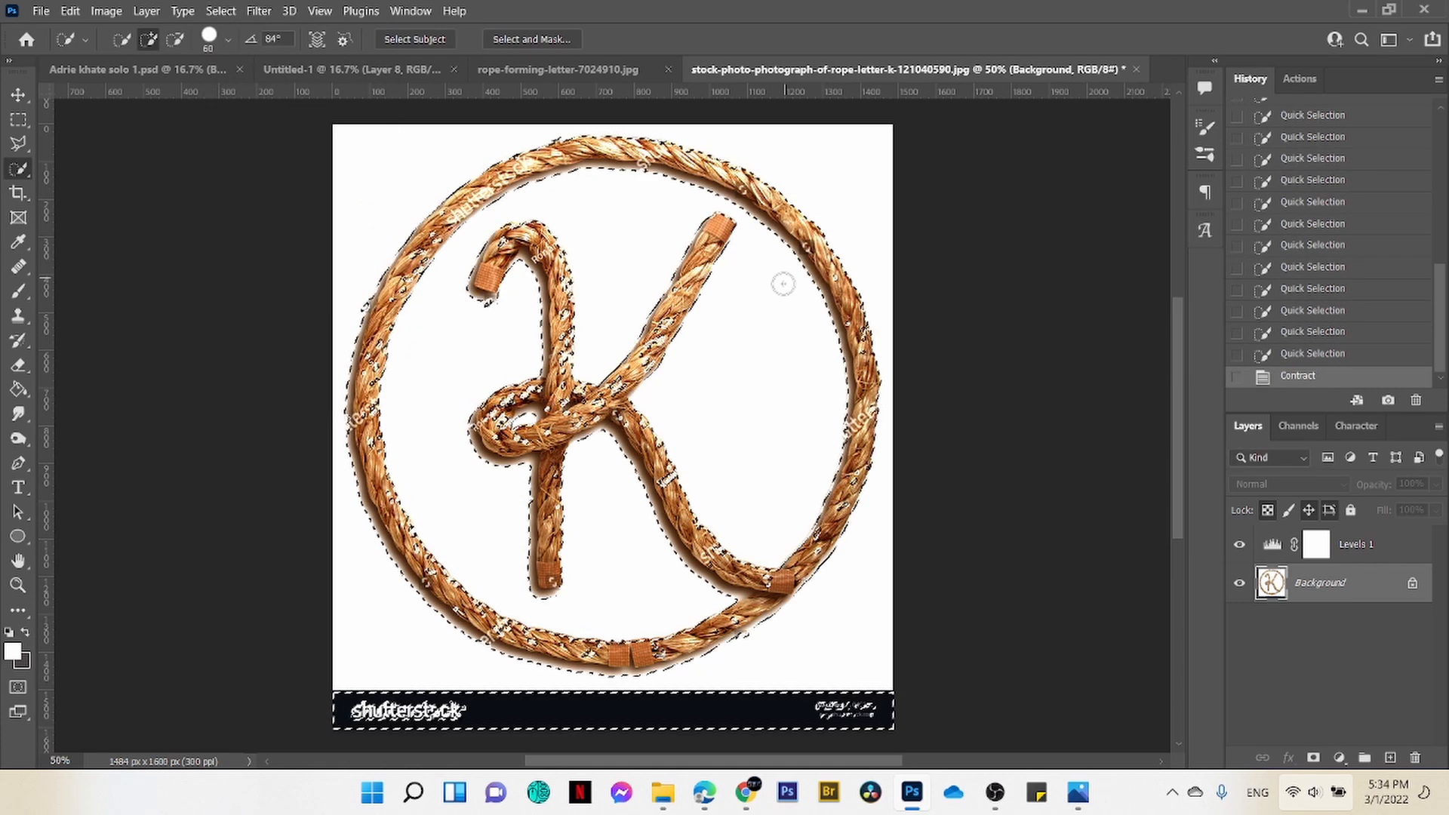
Step: Fill the remaining gaps in the selection along the strokes of the rope K with Quick Selection
left_click(664, 317)
left_click(634, 368)
left_click(562, 348)
left_click(560, 294)
left_click(494, 408)
left_click(521, 439)
left_click(551, 498)
left_click(680, 506)
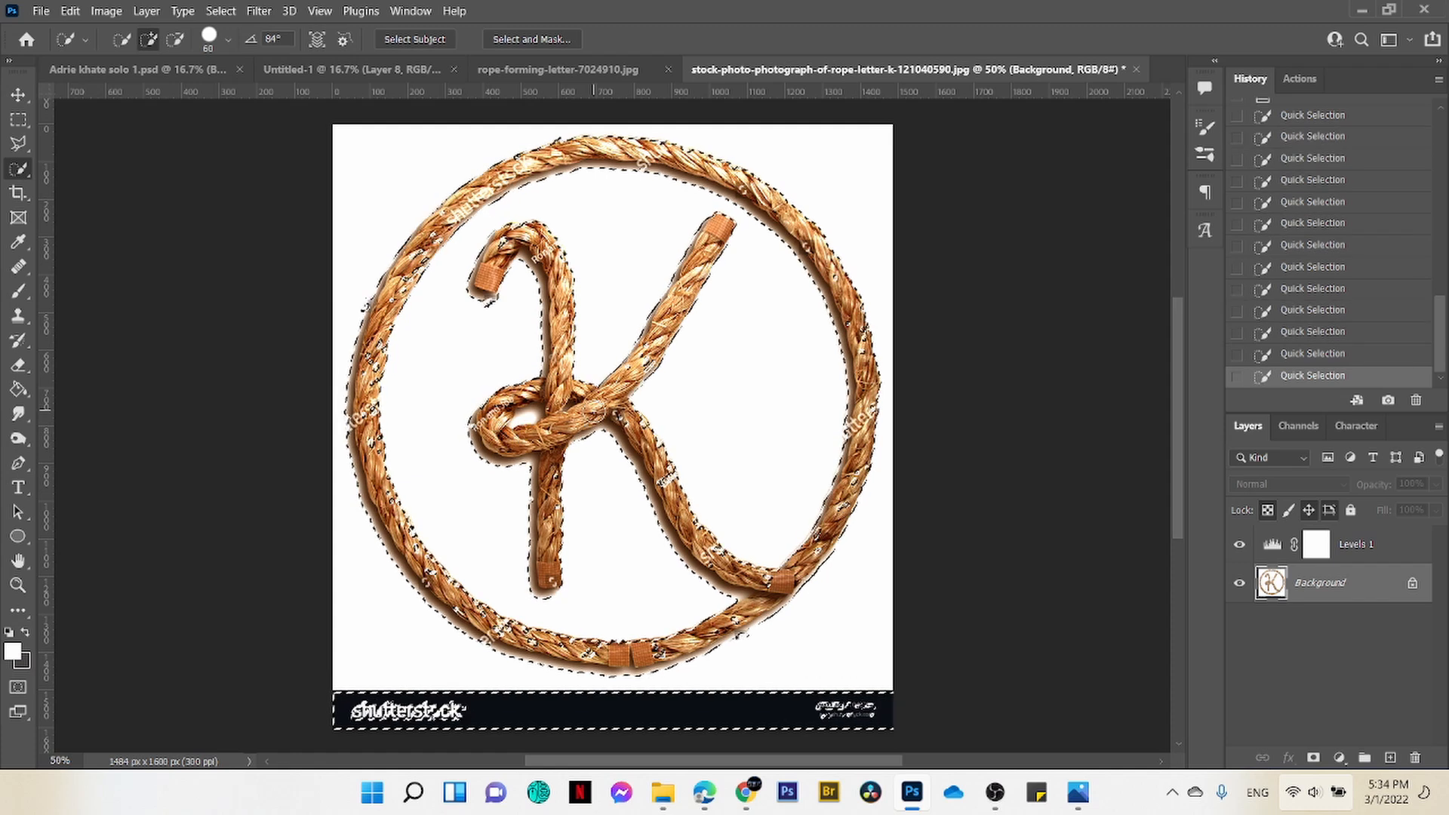
left_click(764, 582)
key("ctrl+j")
left_click(1240, 621)
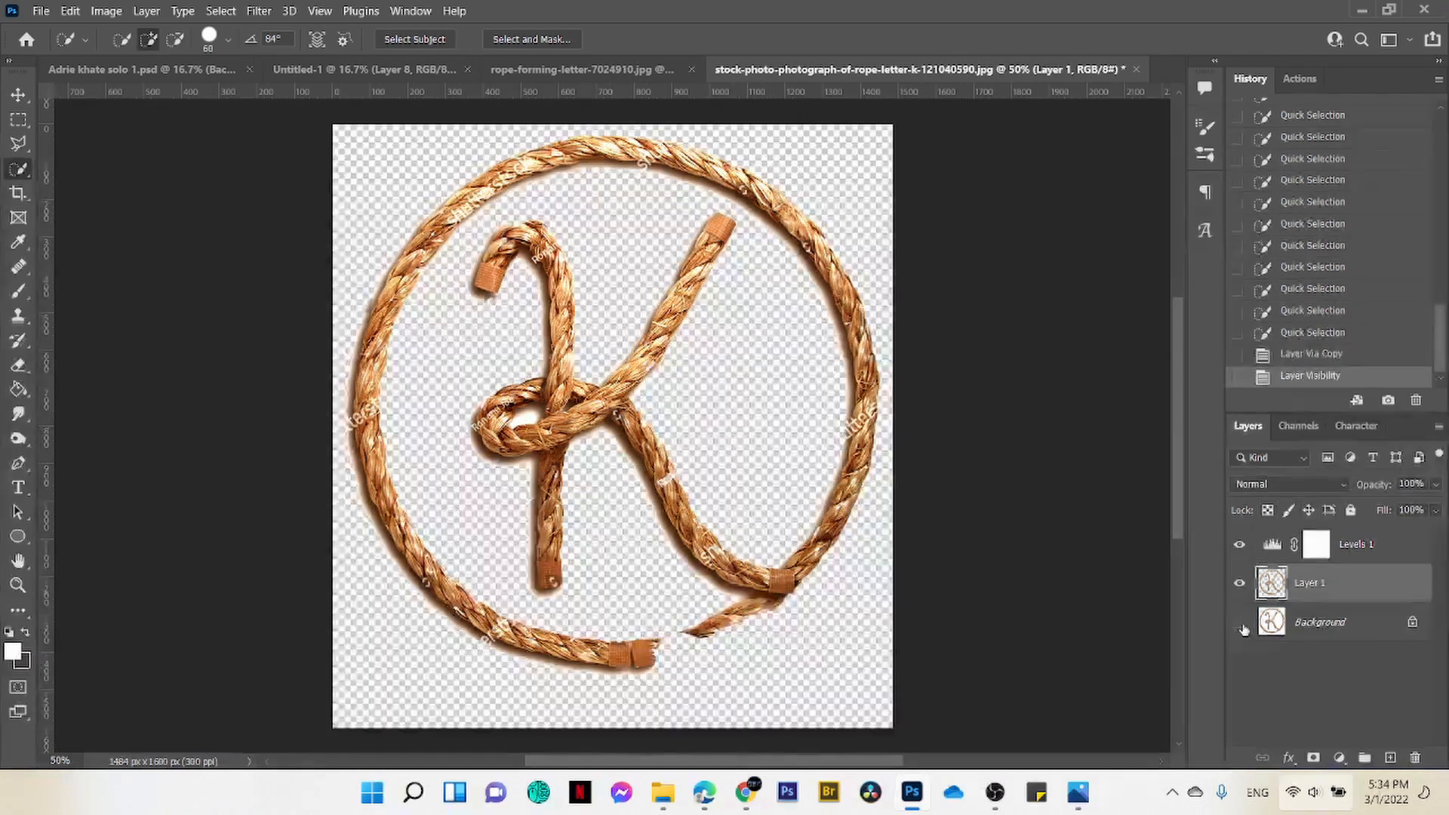
key("ctrl+z")
key("ctrl+z")
Step: Refine the selection around the ring's lower edge, excluding the footer banner, and copy the rope to a new layer with the Background hidden
left_click(691, 640)
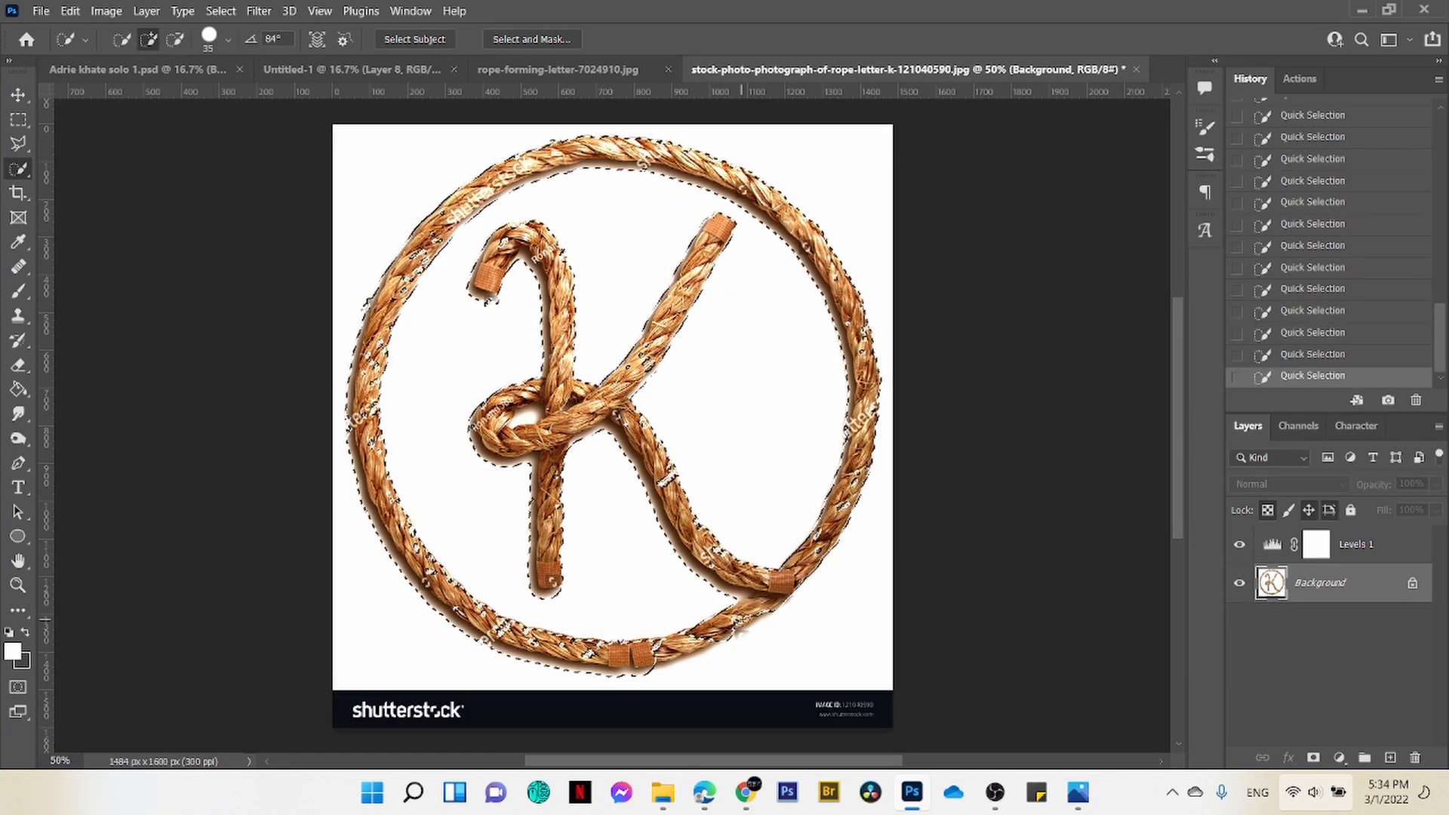
key("ctrl+j")
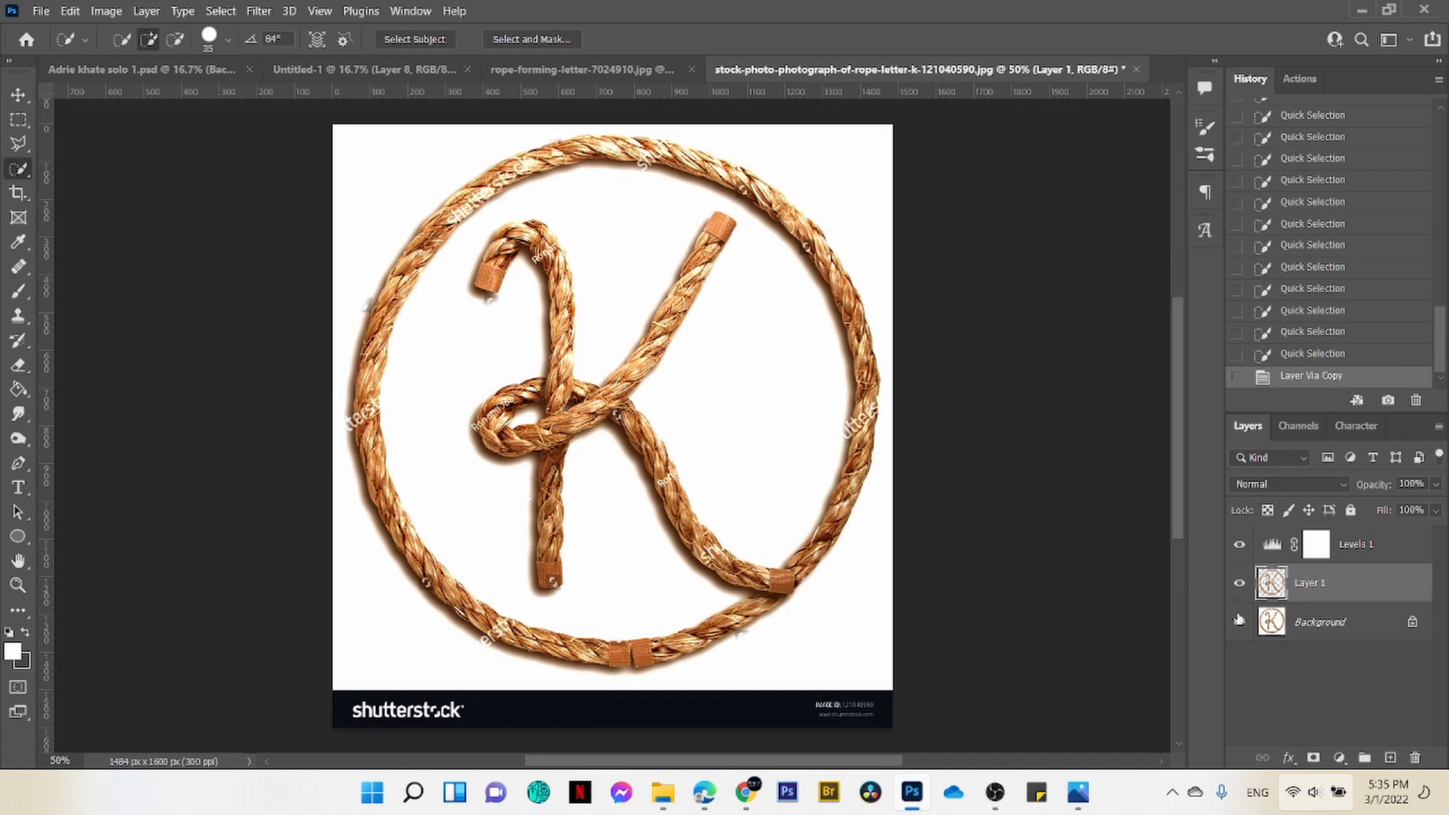
left_click(1239, 622)
Step: Rasterize the rope K layer and delete the white patch inside the letter's small loop
right_click(1335, 589)
left_click(1138, 394)
key("l")
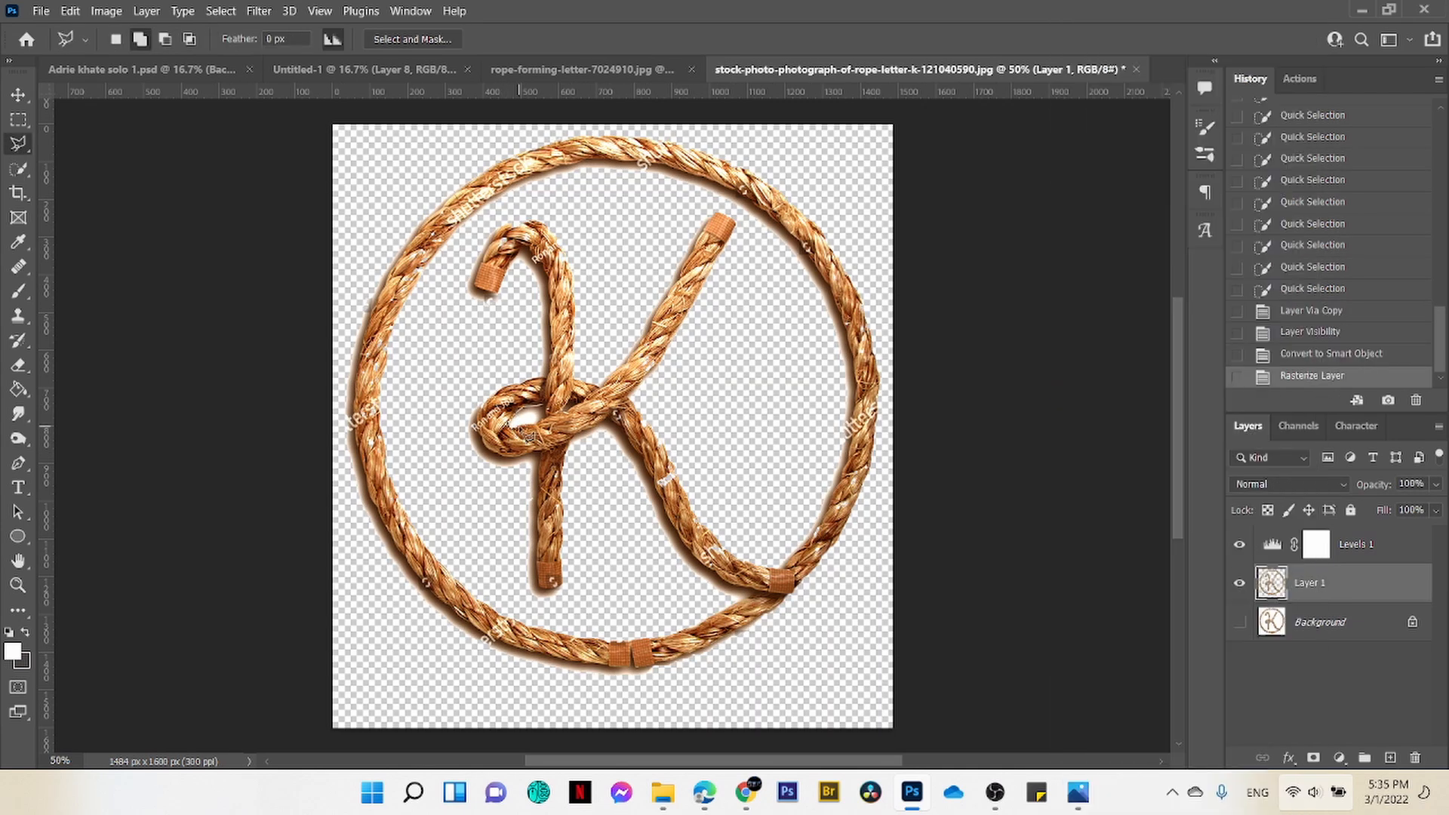
left_click(529, 436)
key("Delete")
key("ctrl+d")
Step: Bring the rope K into the Untitled-1 tarpaulin, scale it to 172.52% and place it on the frame's lower-right corner
key("v")
mouse_move(549, 377)
left_mouse_down()
mouse_move(330, 172)
mouse_move(347, 106)
left_mouse_up()
left_click(404, 72)
left_click_drag(578, 604, 579, 607)
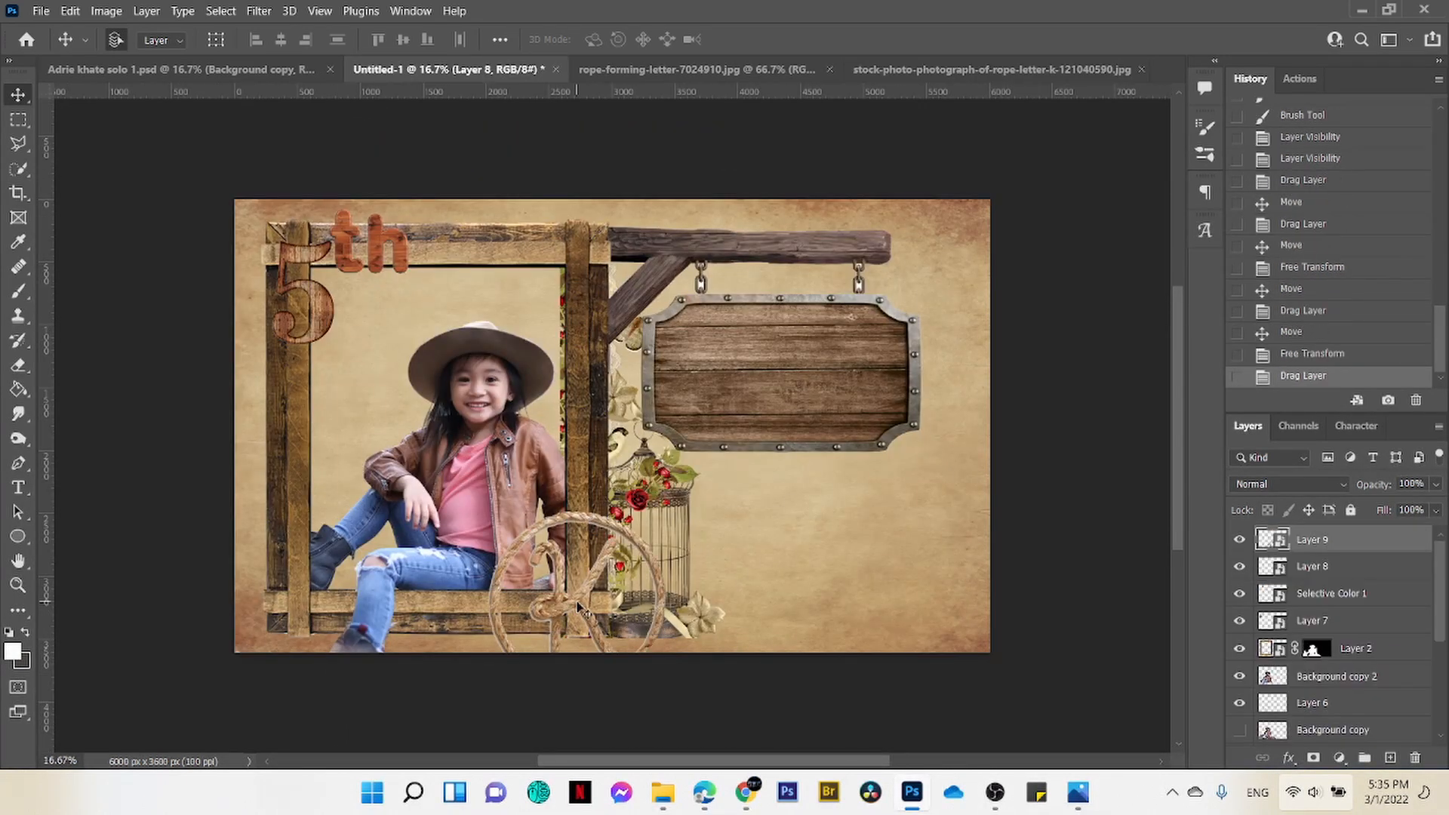
key("ctrl+t")
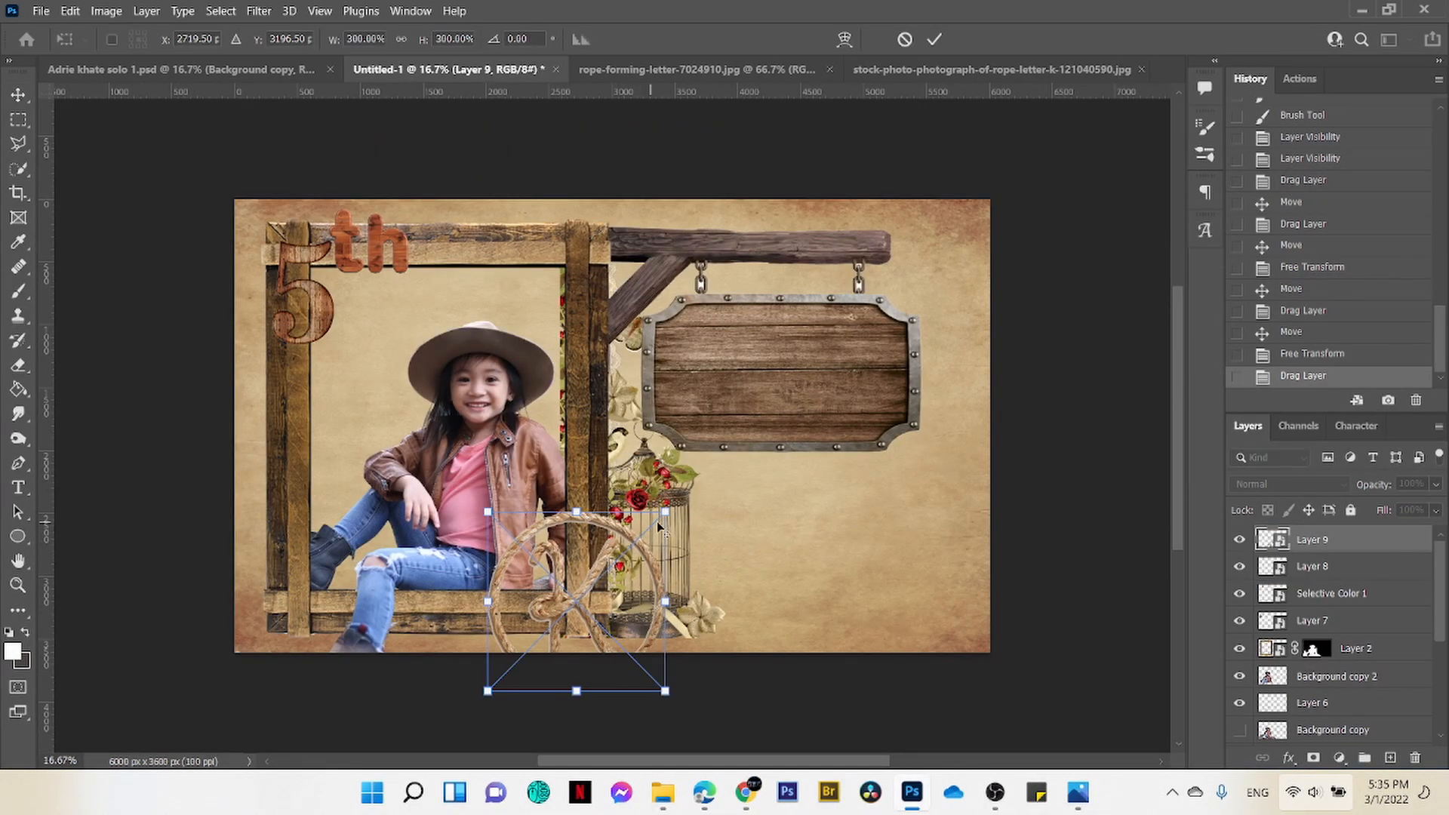
left_click_drag(664, 513, 627, 551)
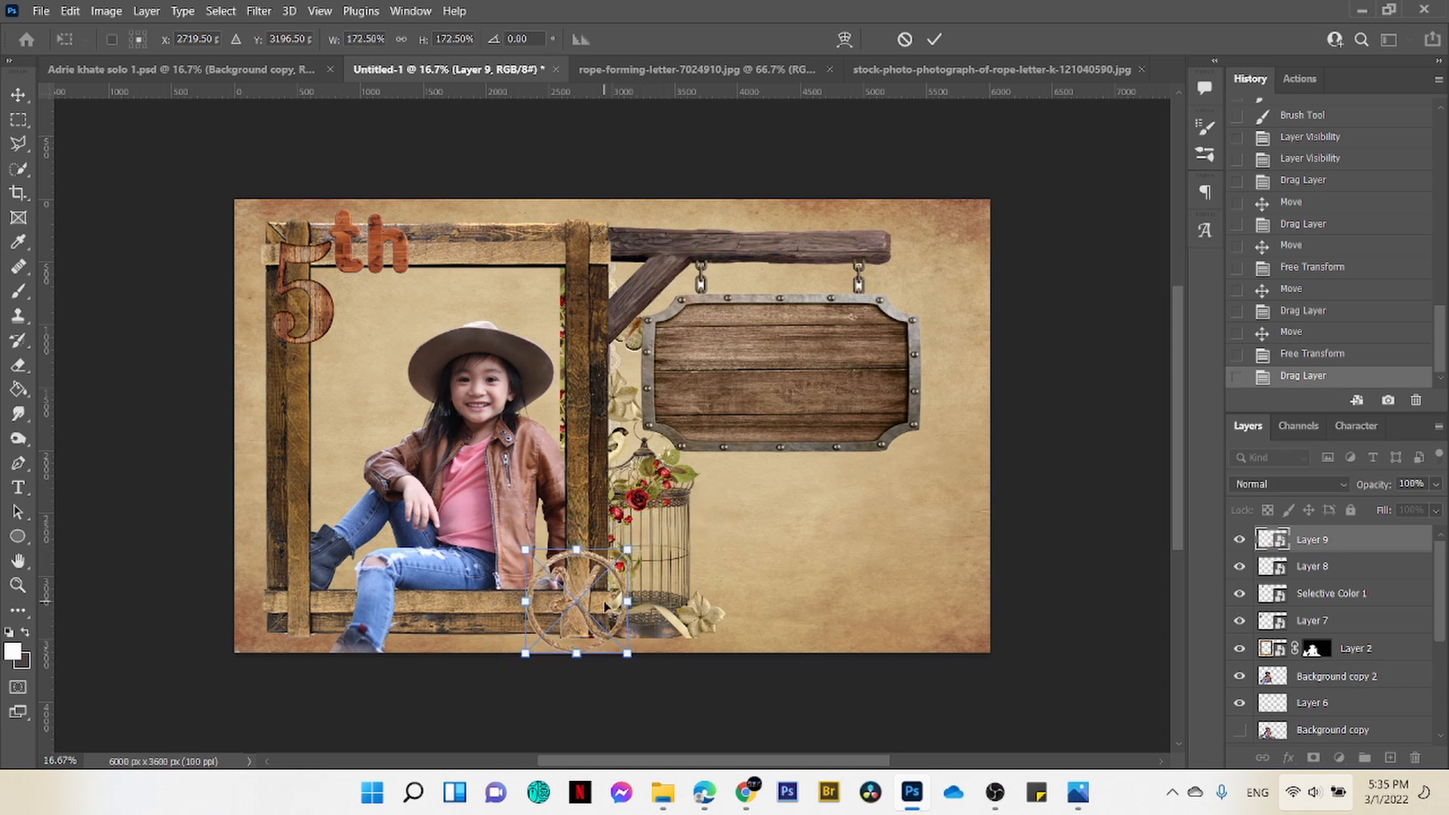
left_click_drag(603, 604, 613, 594)
left_click(936, 40)
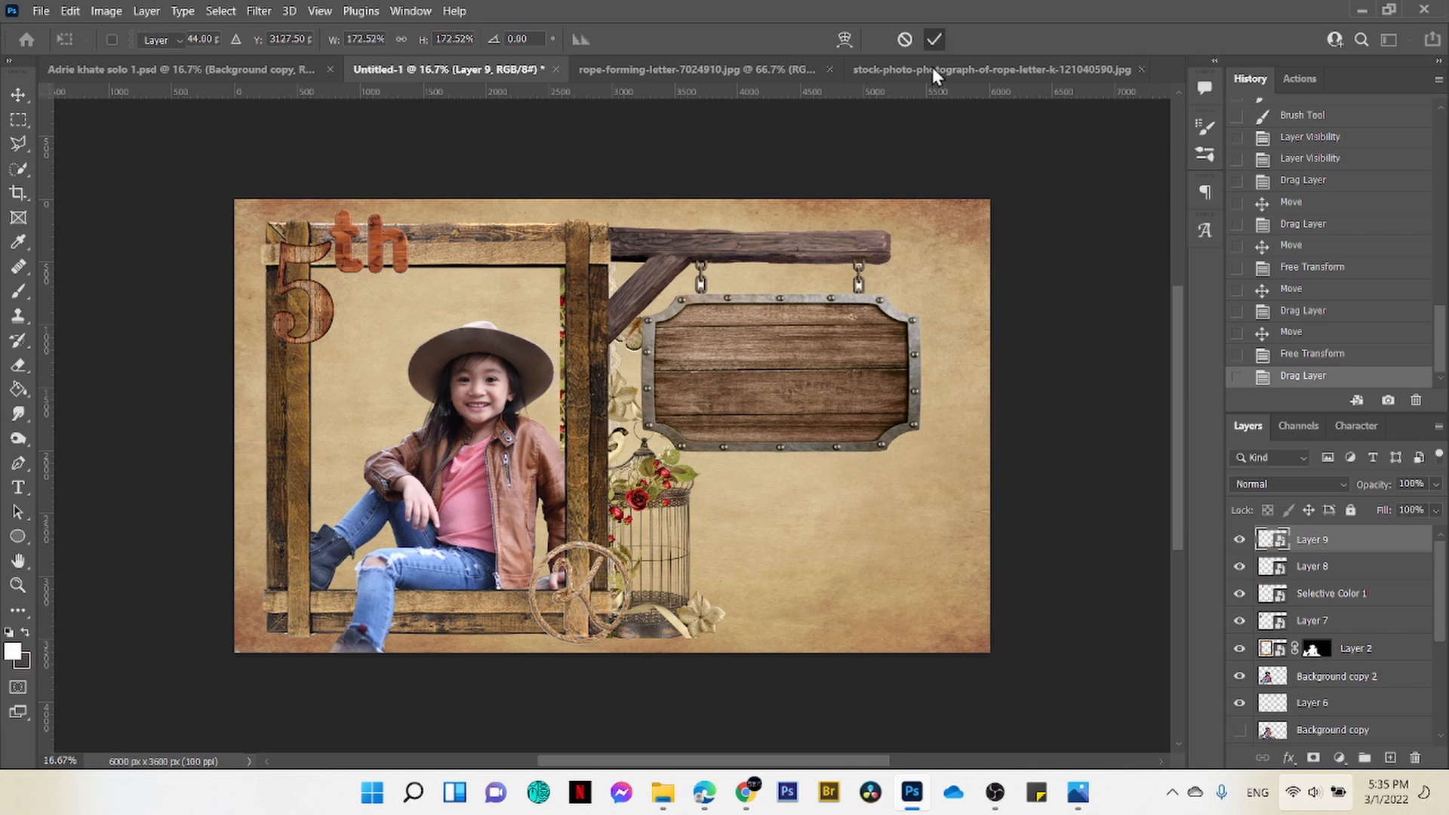
Step: Select the whole rope letter A in the rope-forming-letter image with Quick Selection
left_click(891, 68)
left_click(654, 70)
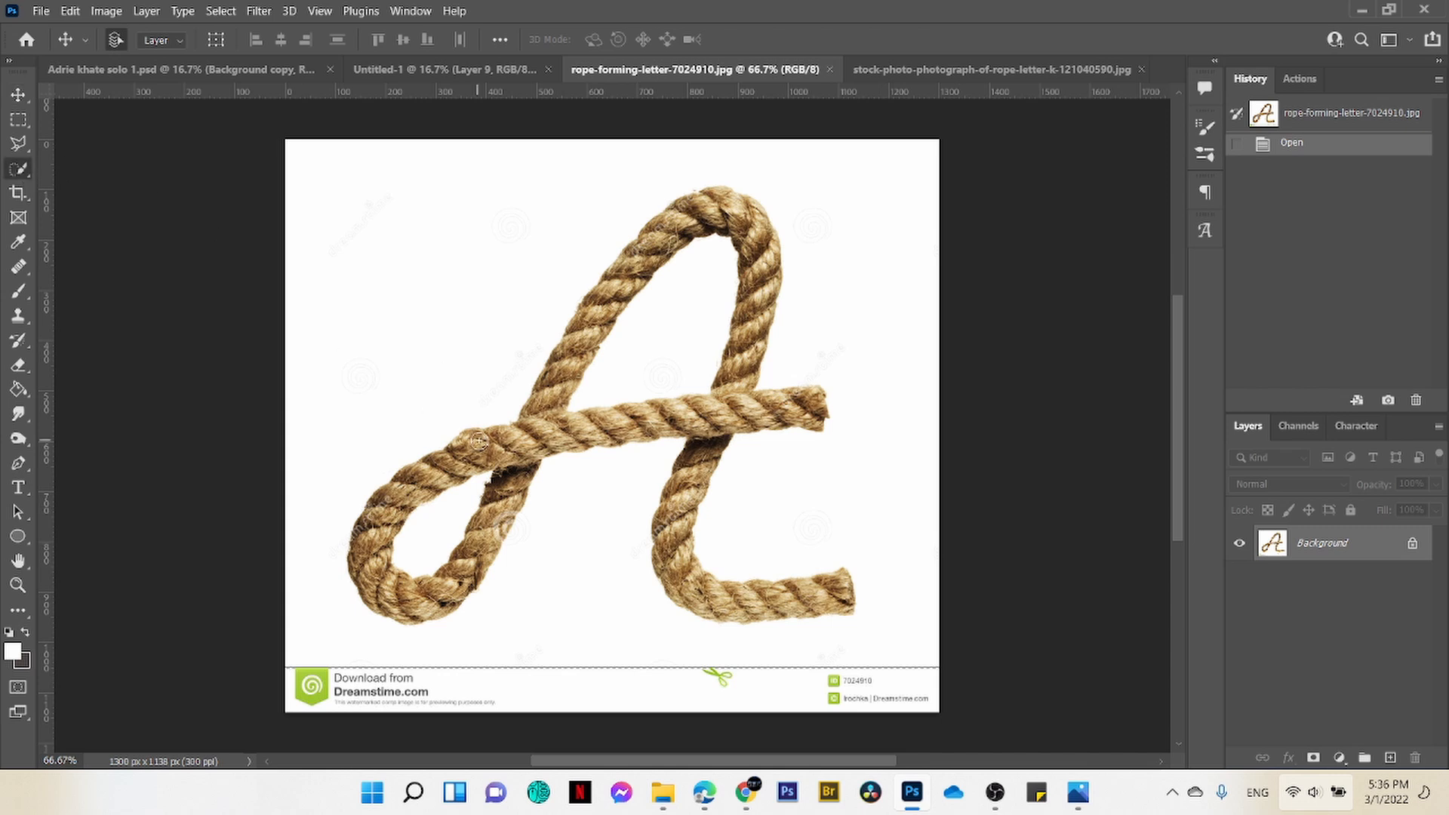
mouse_move(478, 441)
left_mouse_down()
mouse_move(402, 493)
mouse_move(375, 578)
mouse_move(417, 595)
mouse_move(478, 548)
mouse_move(603, 298)
mouse_move(704, 212)
mouse_move(743, 215)
mouse_move(756, 260)
mouse_move(738, 385)
mouse_move(715, 416)
mouse_move(607, 427)
mouse_move(785, 412)
left_mouse_up()
left_click(714, 441)
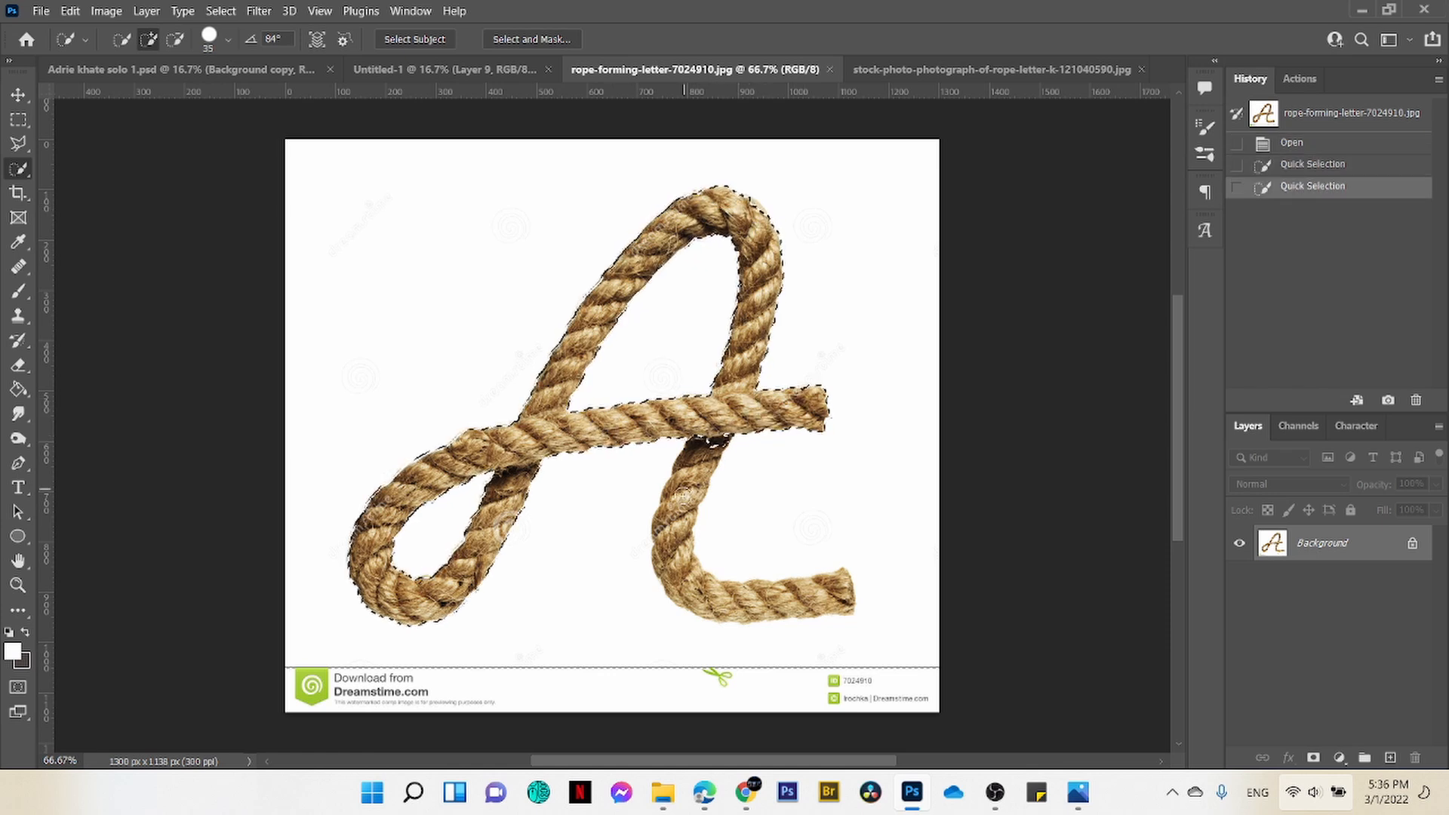
mouse_move(684, 496)
left_mouse_down()
mouse_move(668, 529)
mouse_move(684, 585)
mouse_move(721, 604)
mouse_move(829, 593)
left_mouse_up()
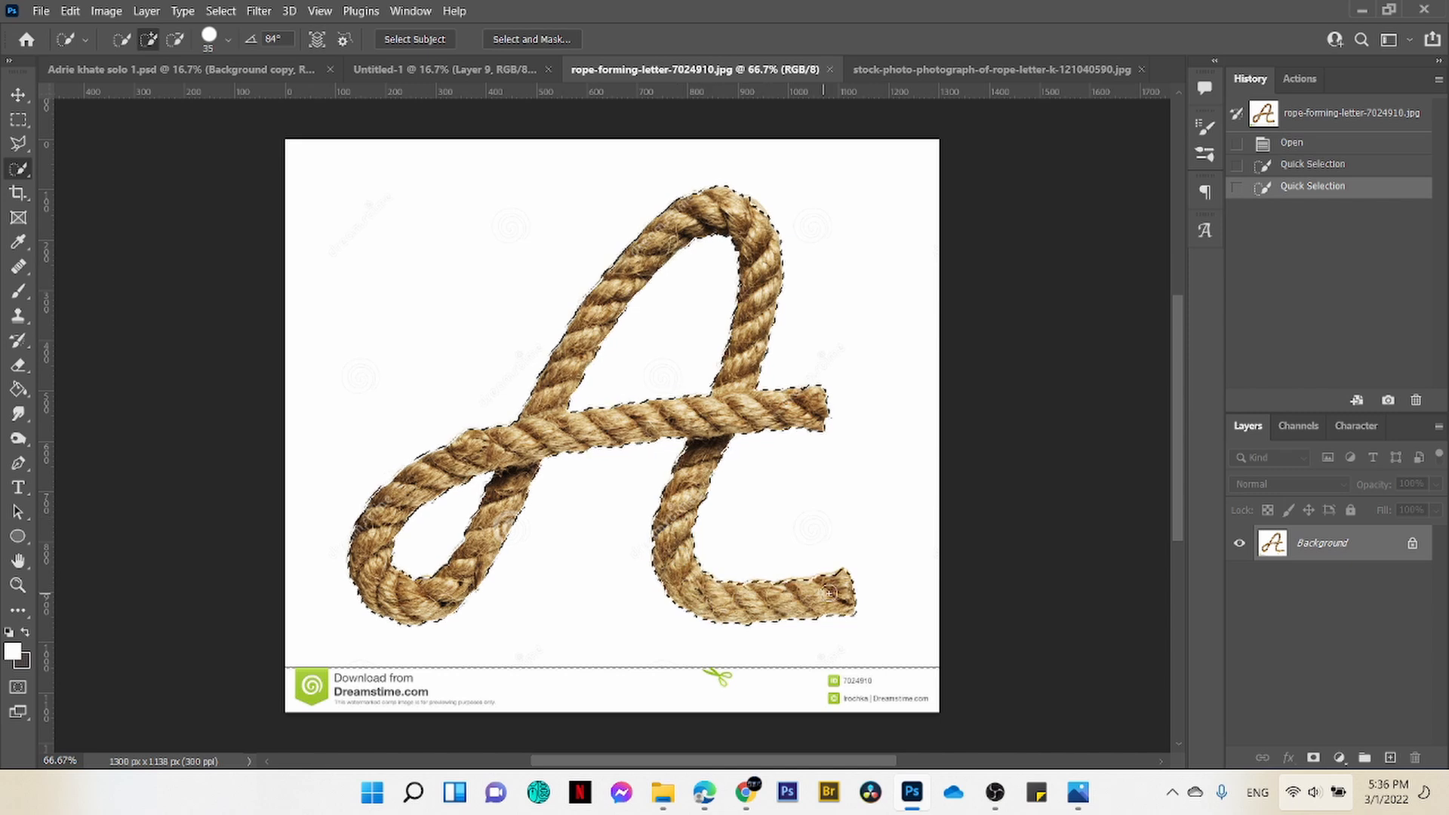
left_click(821, 591)
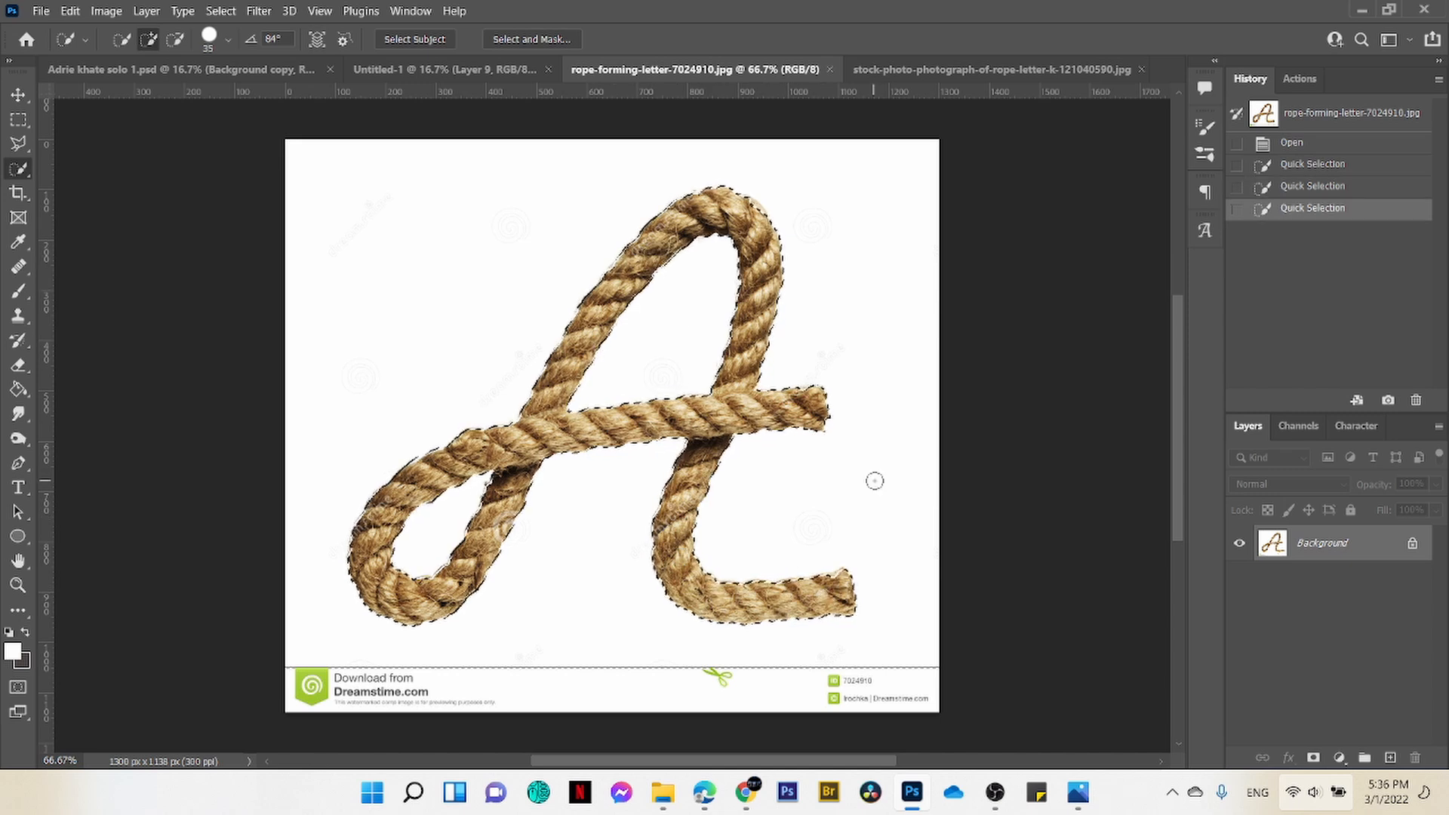
Step: Copy the selected rope A to a new layer, bring it into the tarpaulin, and undo the accidental move of another layer
key("ctrl+j")
key("v")
left_click_drag(764, 434, 297, 602)
key("ctrl+z")
Step: Scale the rope A layer to 84.19% and place it over the frame's lower-left corner
right_click(321, 598)
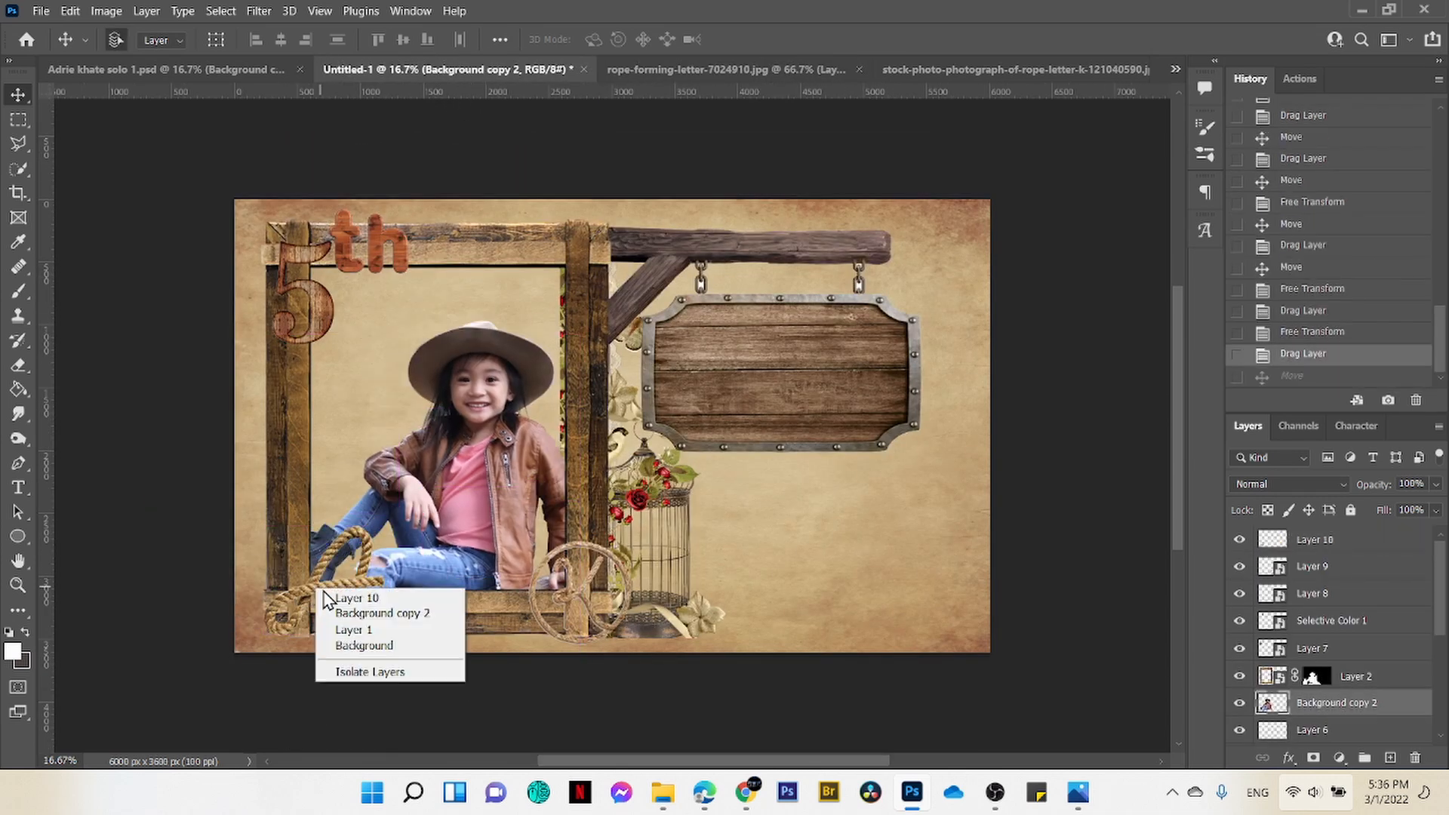
left_click(354, 604)
key("ctrl+t")
left_click_drag(389, 532, 370, 545)
left_click_drag(334, 600, 310, 604)
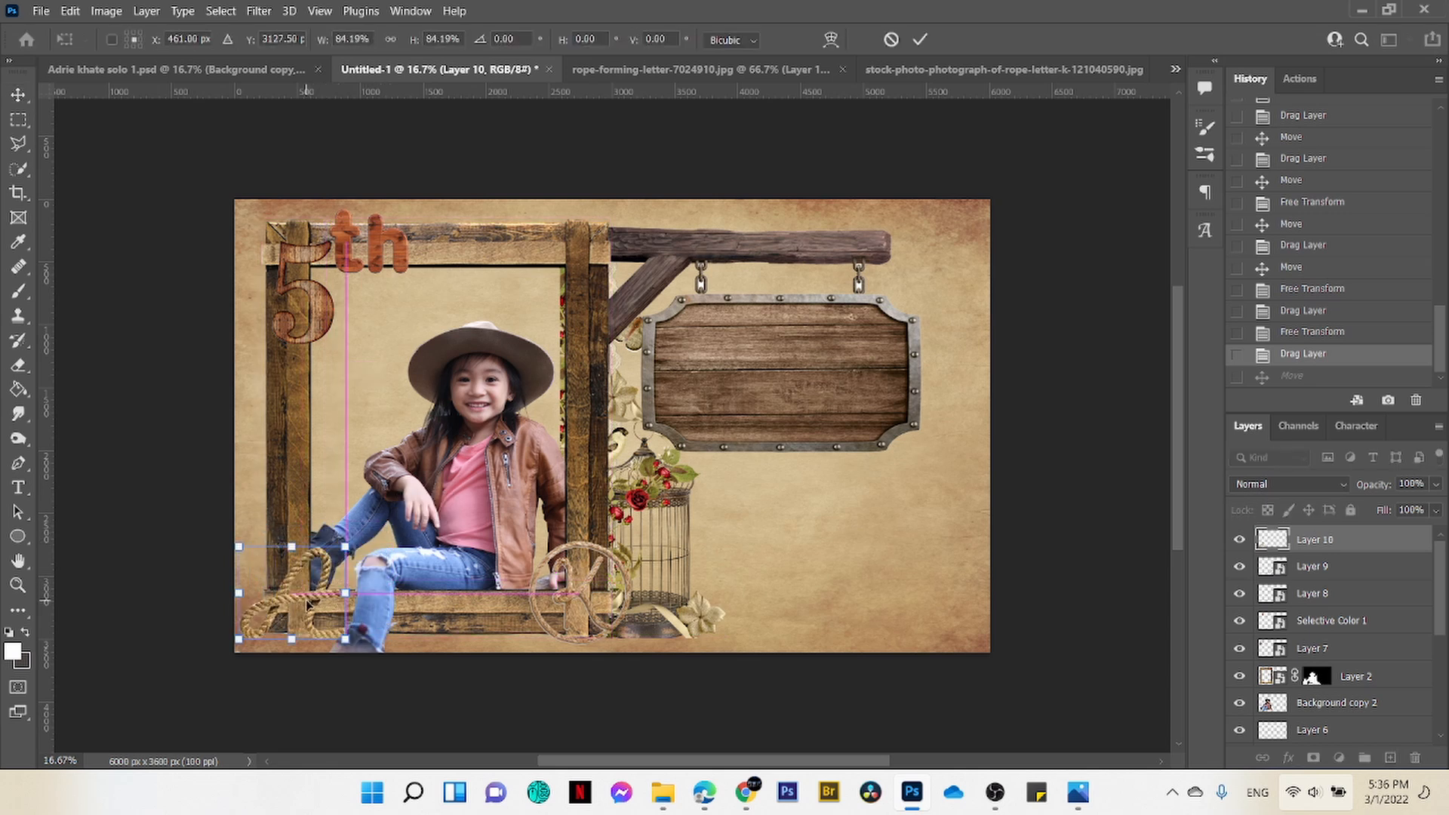
left_click(921, 40)
Step: Add an orange Stroke layer style to the rope K, trying the Inside position before setting it to Outside
right_click(587, 547)
left_click(621, 558)
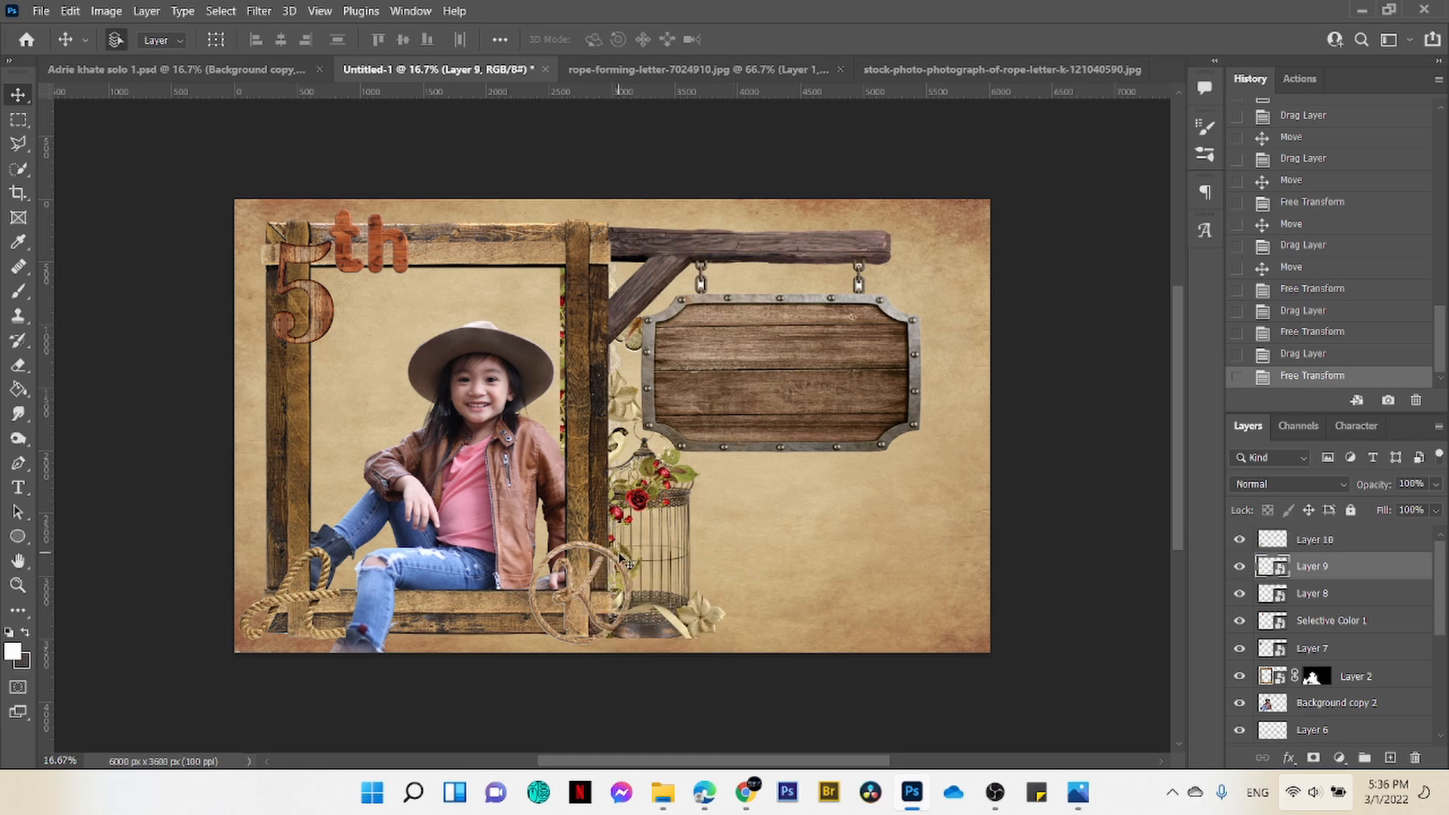
left_click(1288, 758)
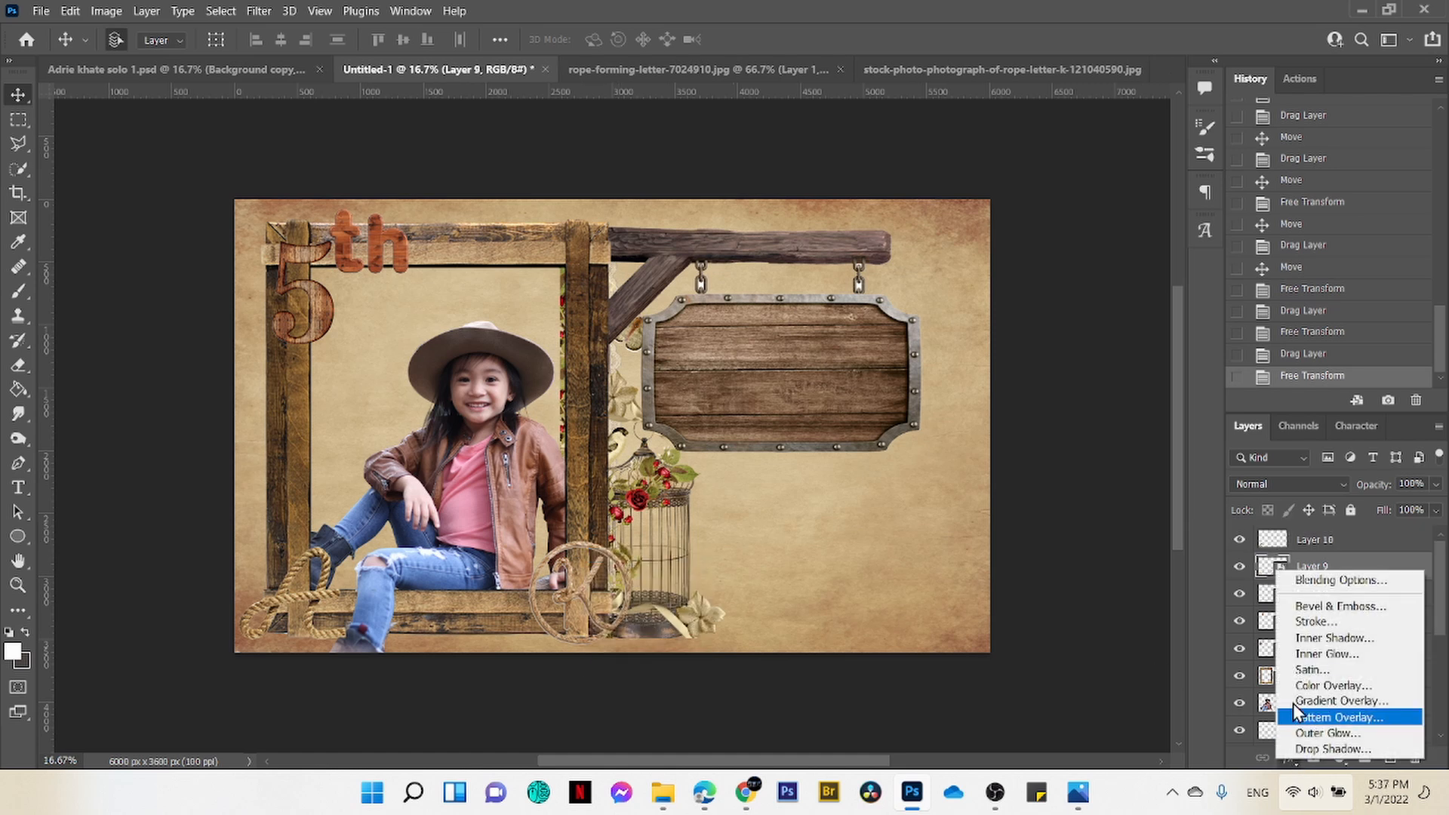
left_click(1338, 617)
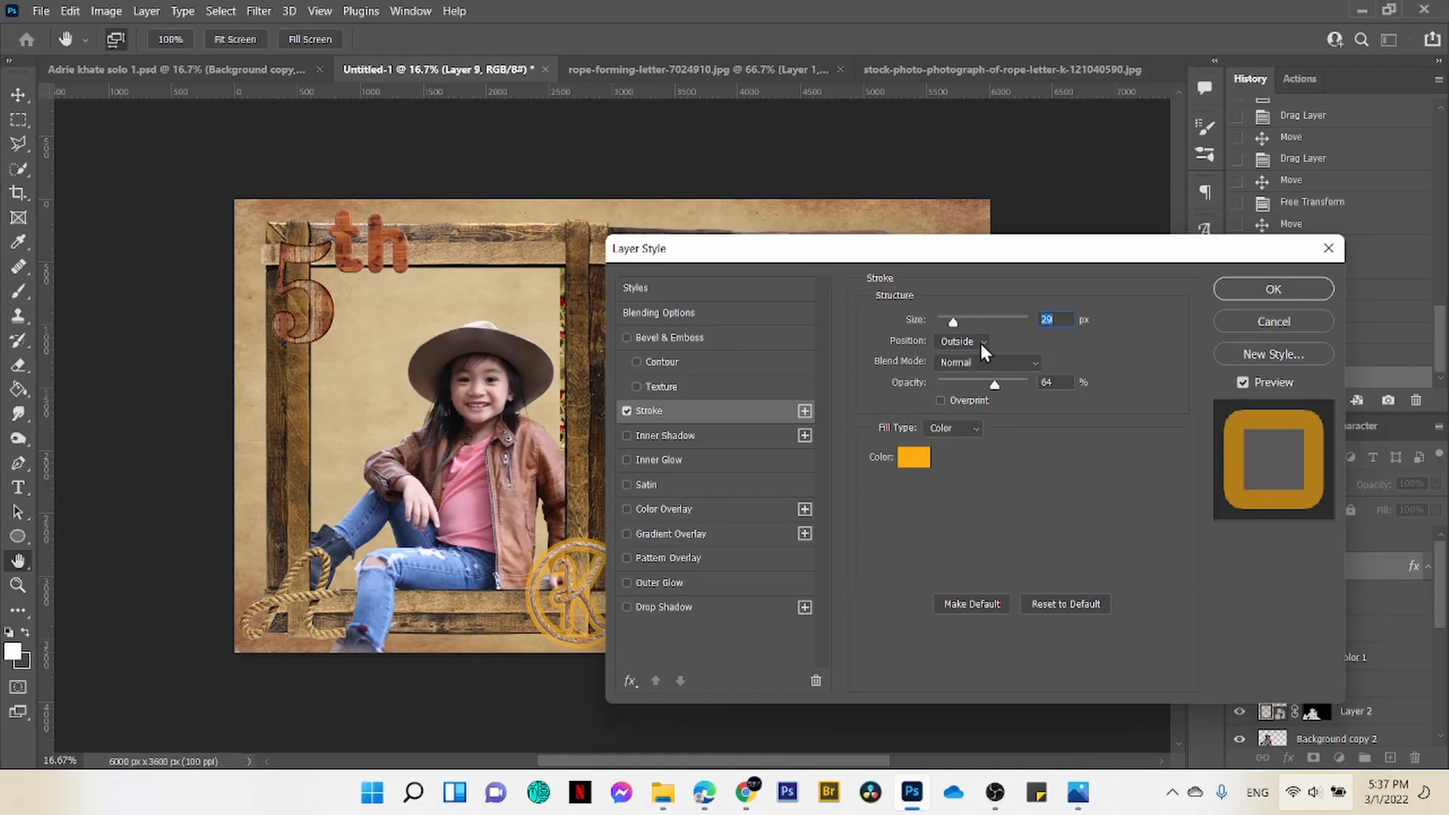
left_click(981, 343)
left_click(970, 370)
left_click(974, 349)
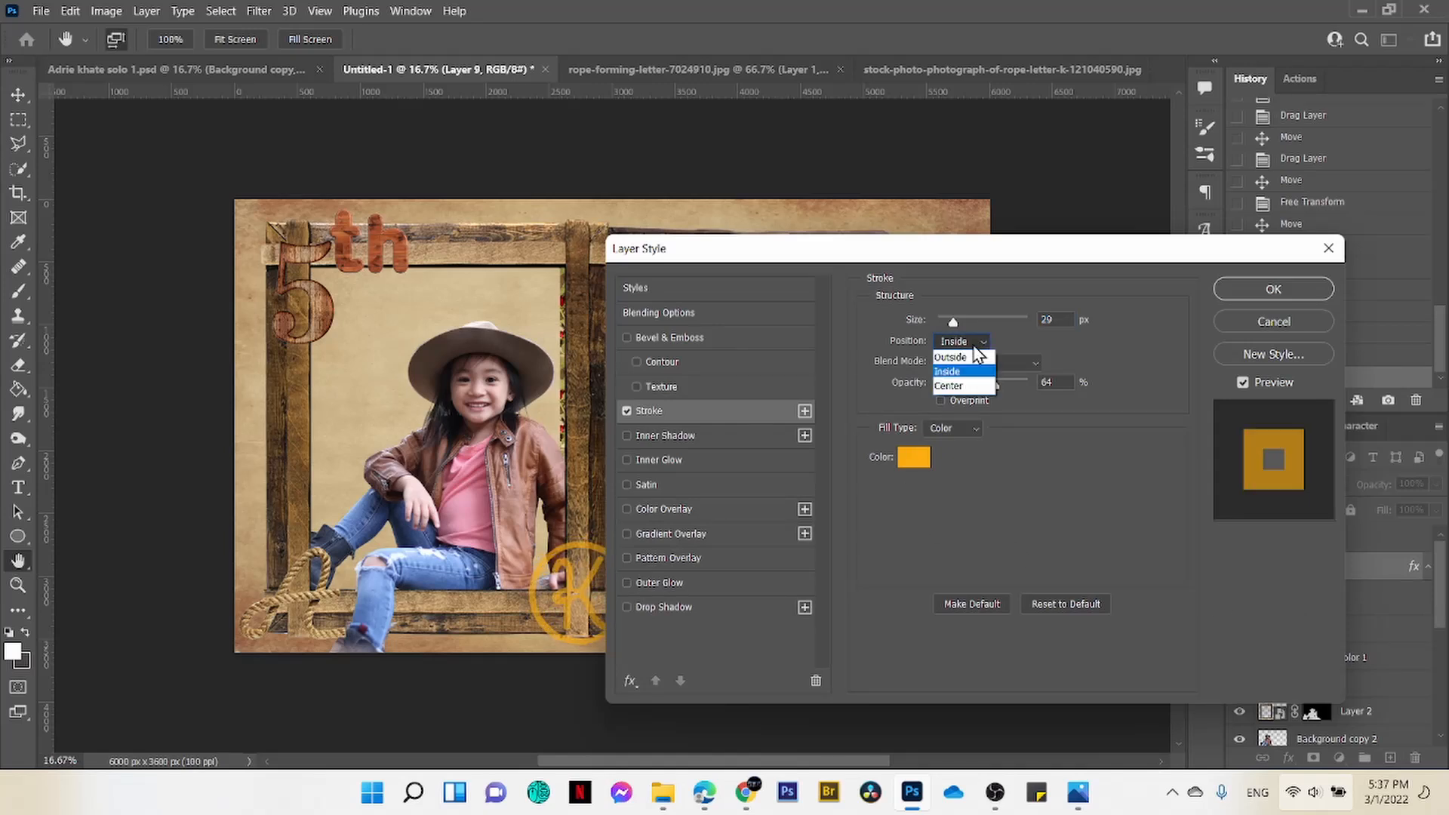
left_click(975, 358)
Step: Enable Bevel & Emboss on the rope K, slightly reduce the stroke size and apply the layer style
left_click(627, 338)
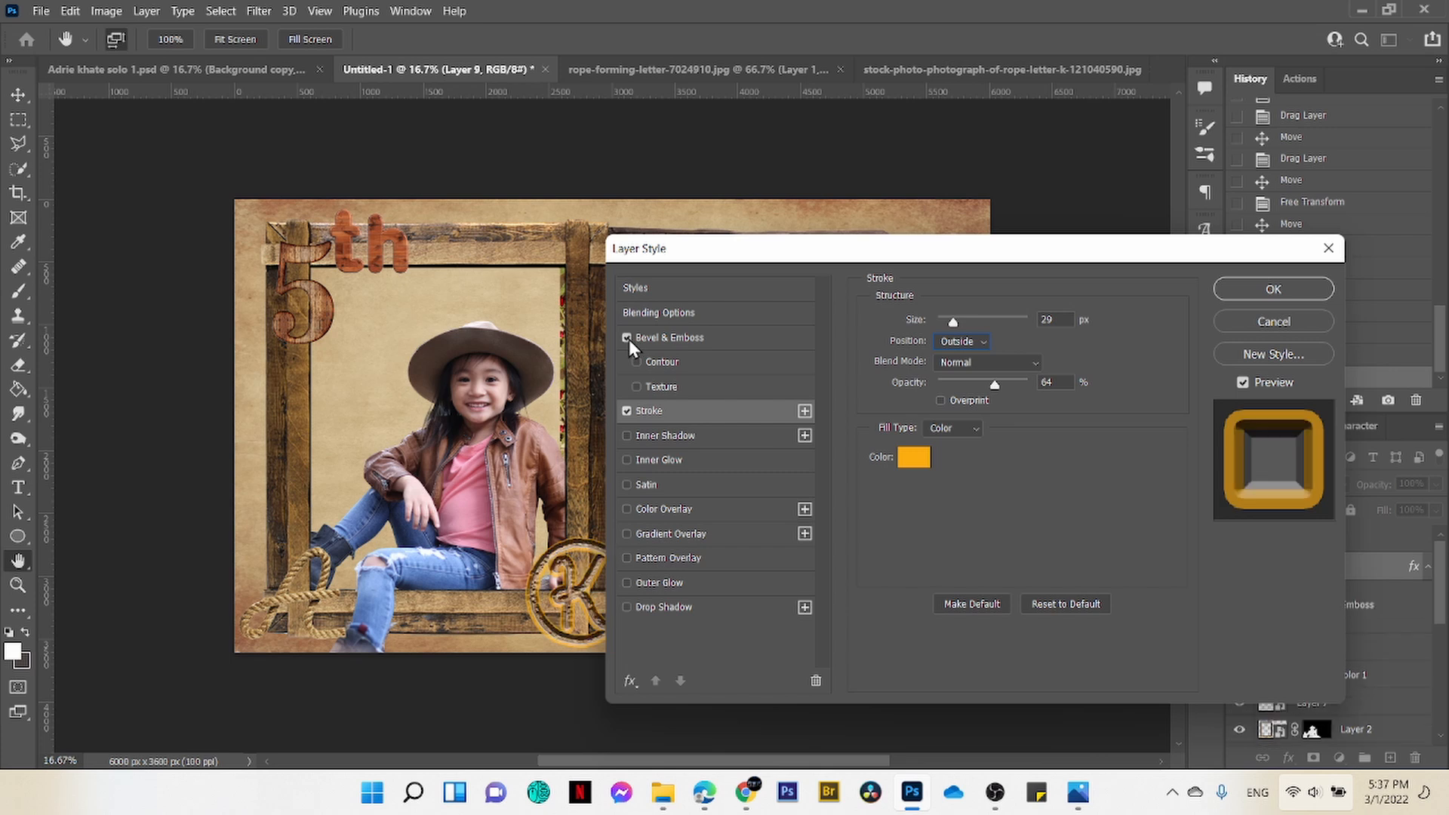
left_click_drag(954, 308, 948, 319)
left_click(1273, 289)
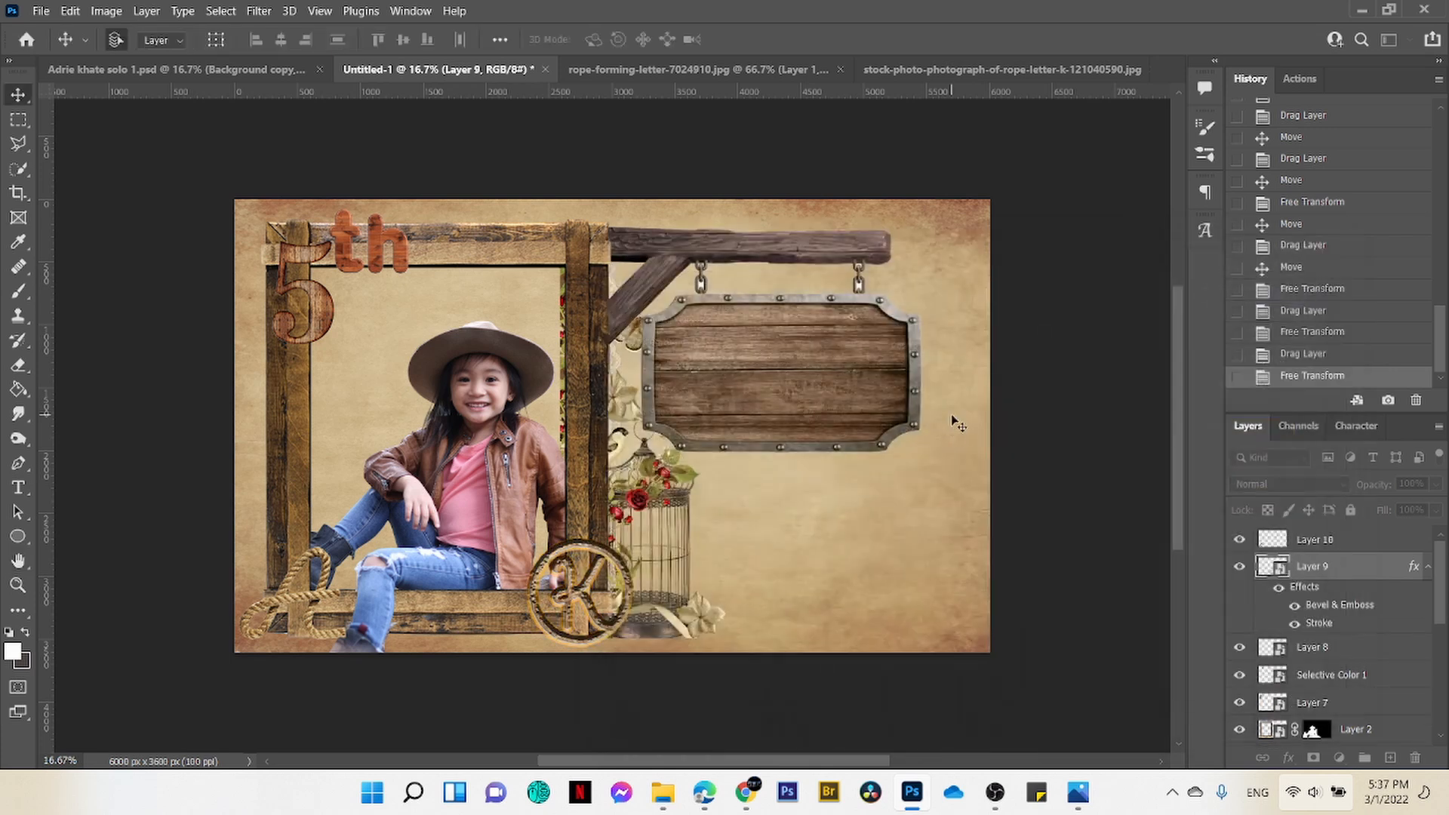
Step: Increase the rope K layer's Stroke size to 38 px in its layer style
left_click(1427, 569)
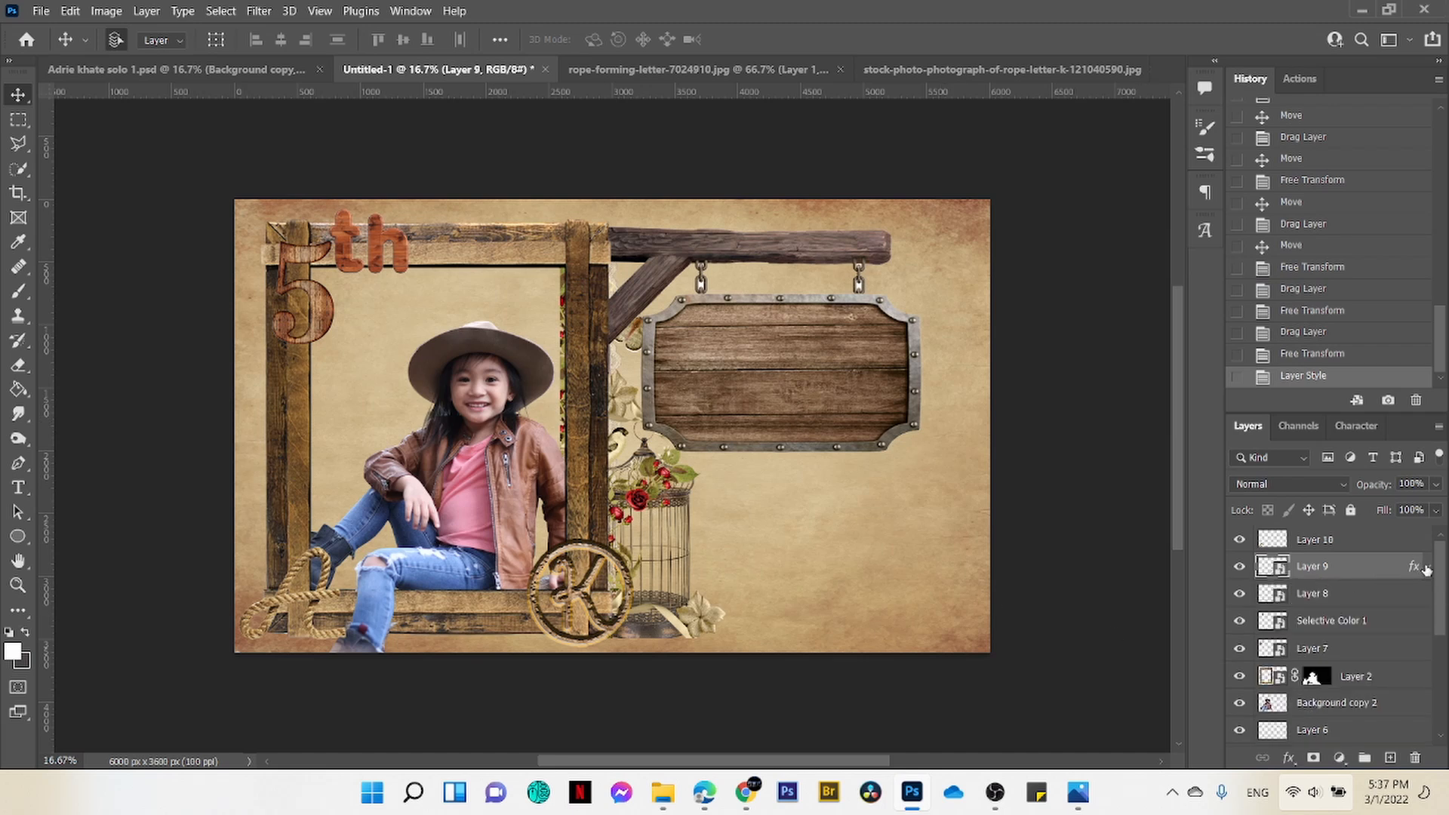
left_click(1427, 568)
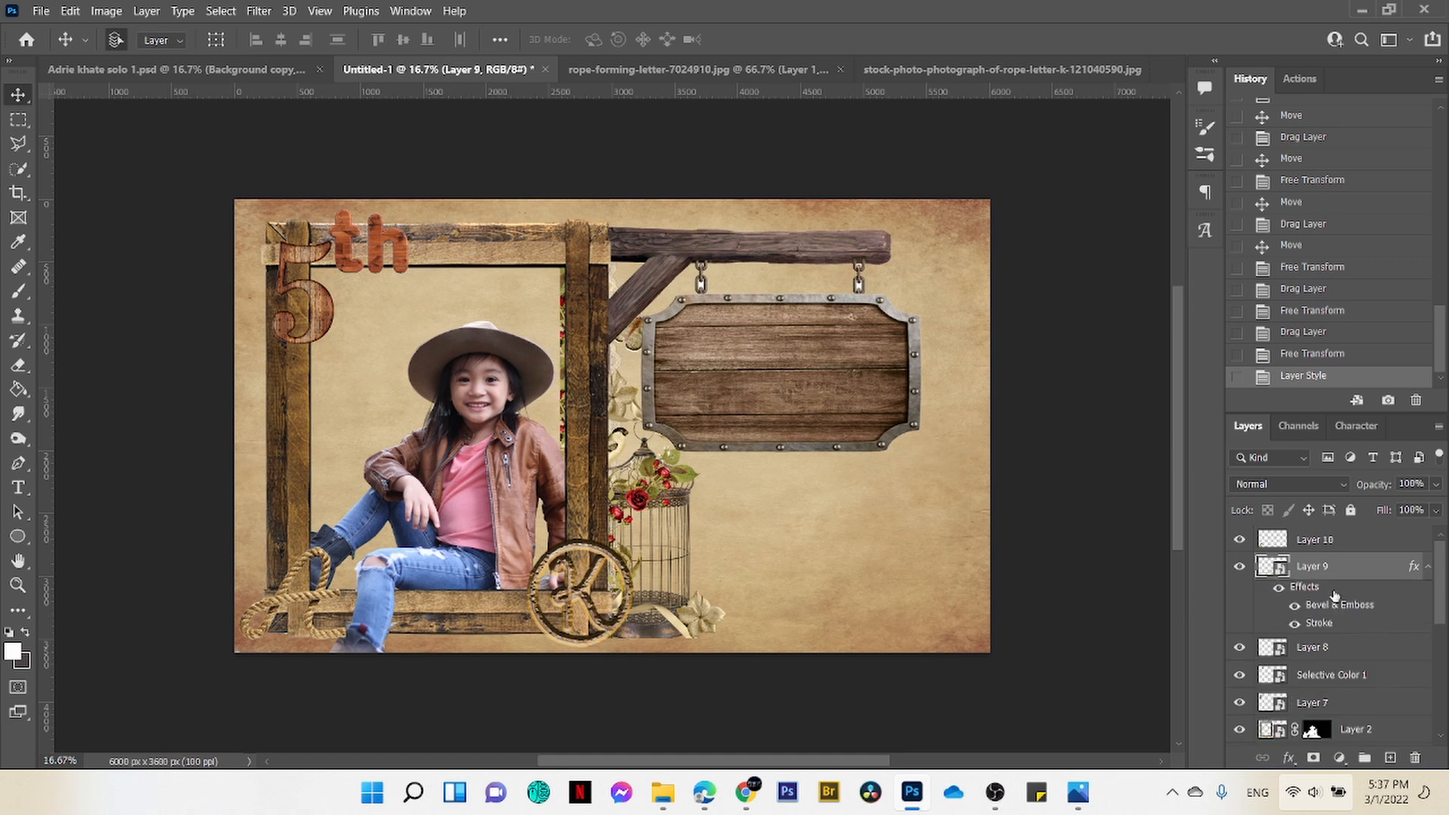
double_click(1333, 591)
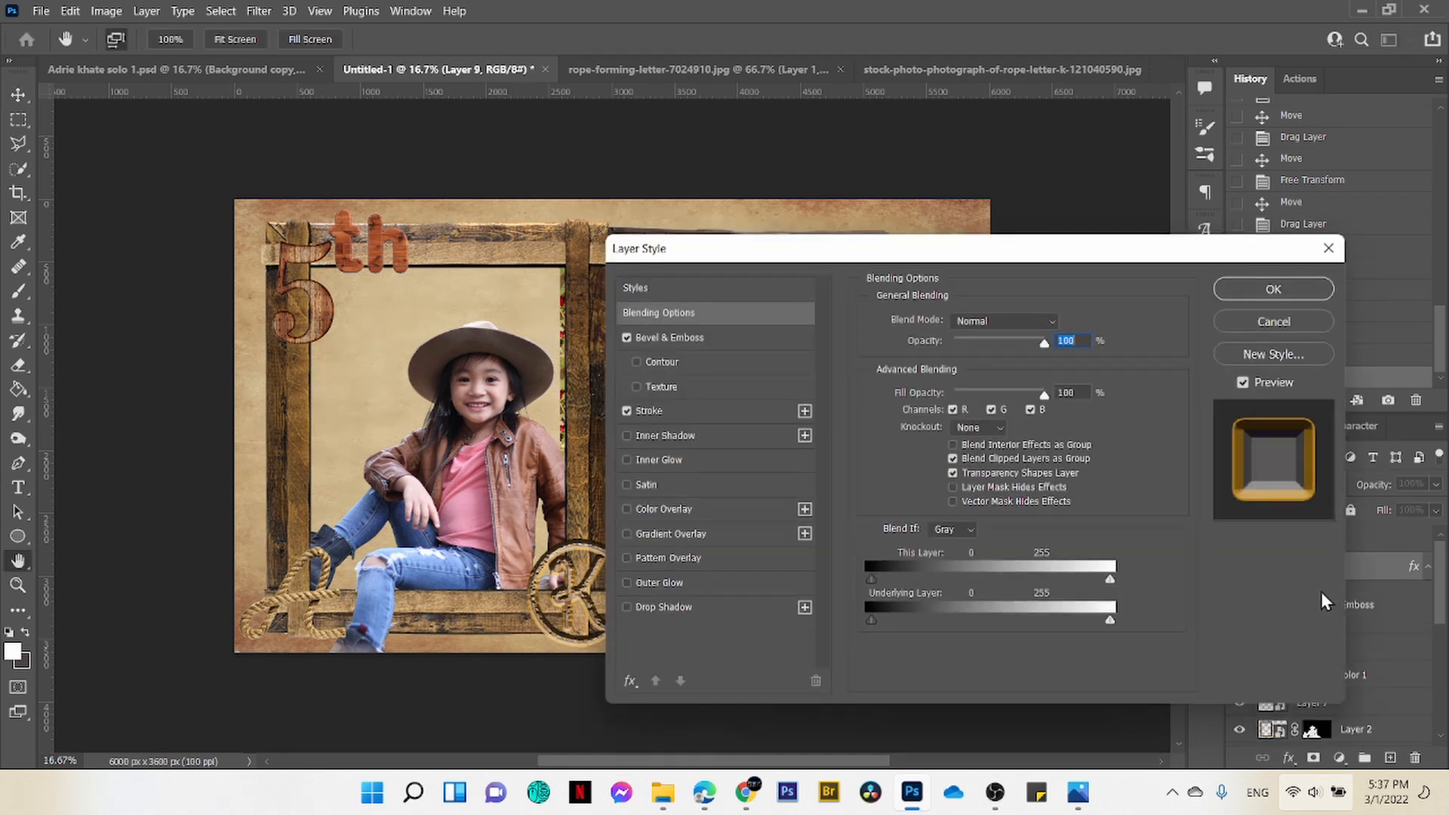
left_click(655, 411)
left_click_drag(953, 325, 957, 326)
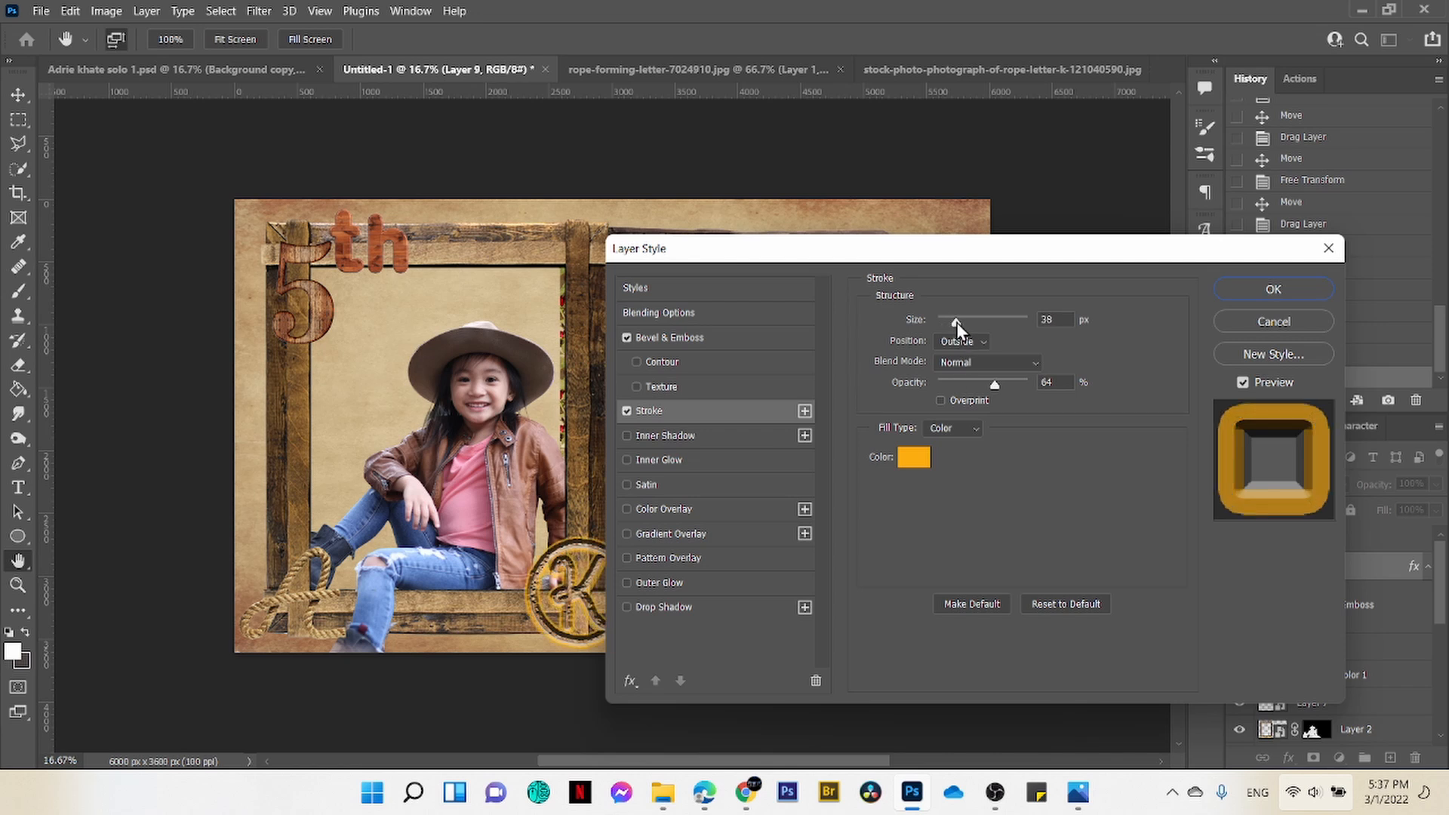
Step: Add a Drop Shadow to the rope K with a distance of 20 px and apply the layer style
left_click(664, 607)
left_click_drag(952, 408, 960, 404)
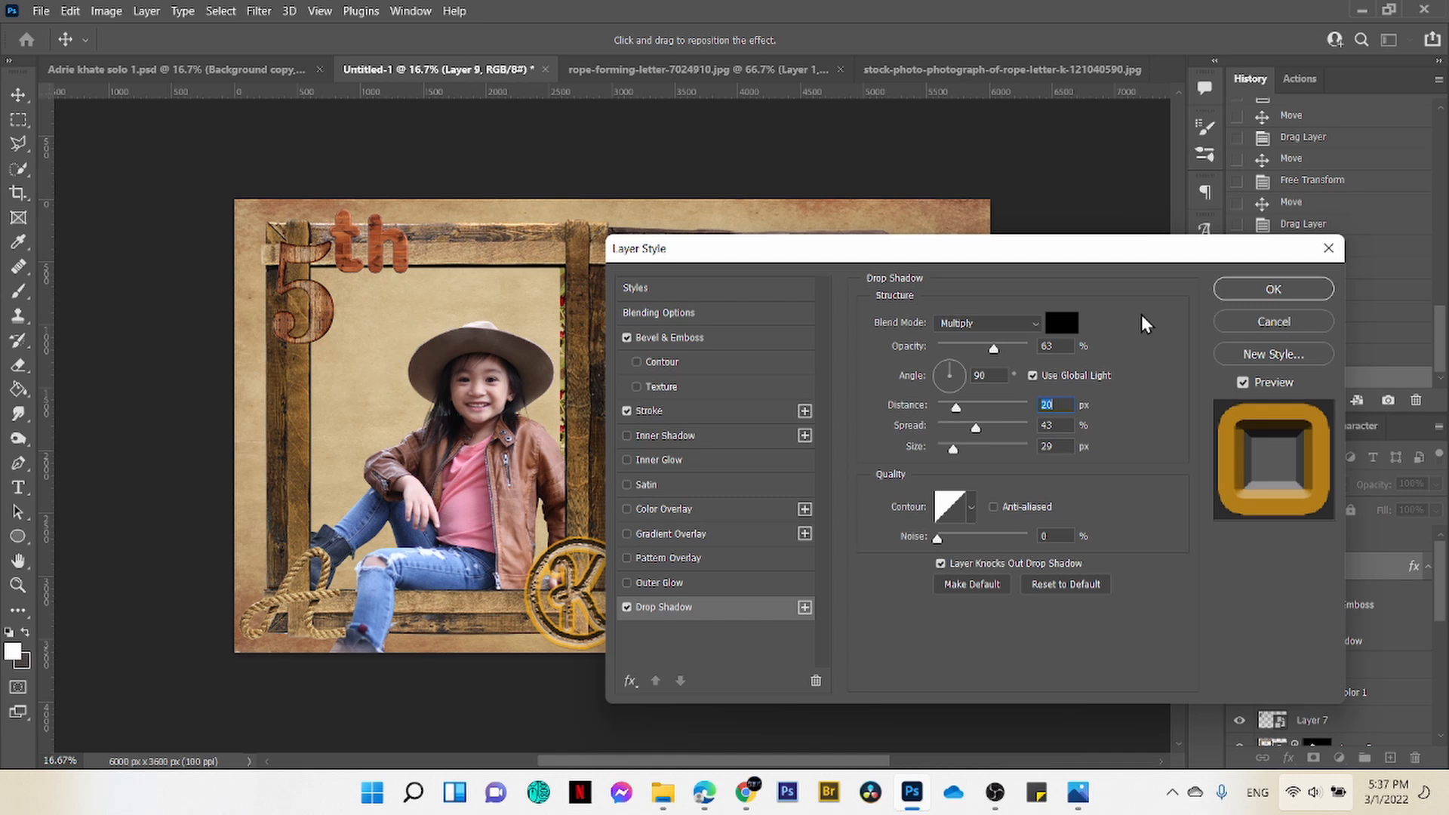
left_click(1230, 295)
Step: Copy all of the rope K's layer effects to the rope A, the "th" layers and the wooden 5
left_click(1426, 568)
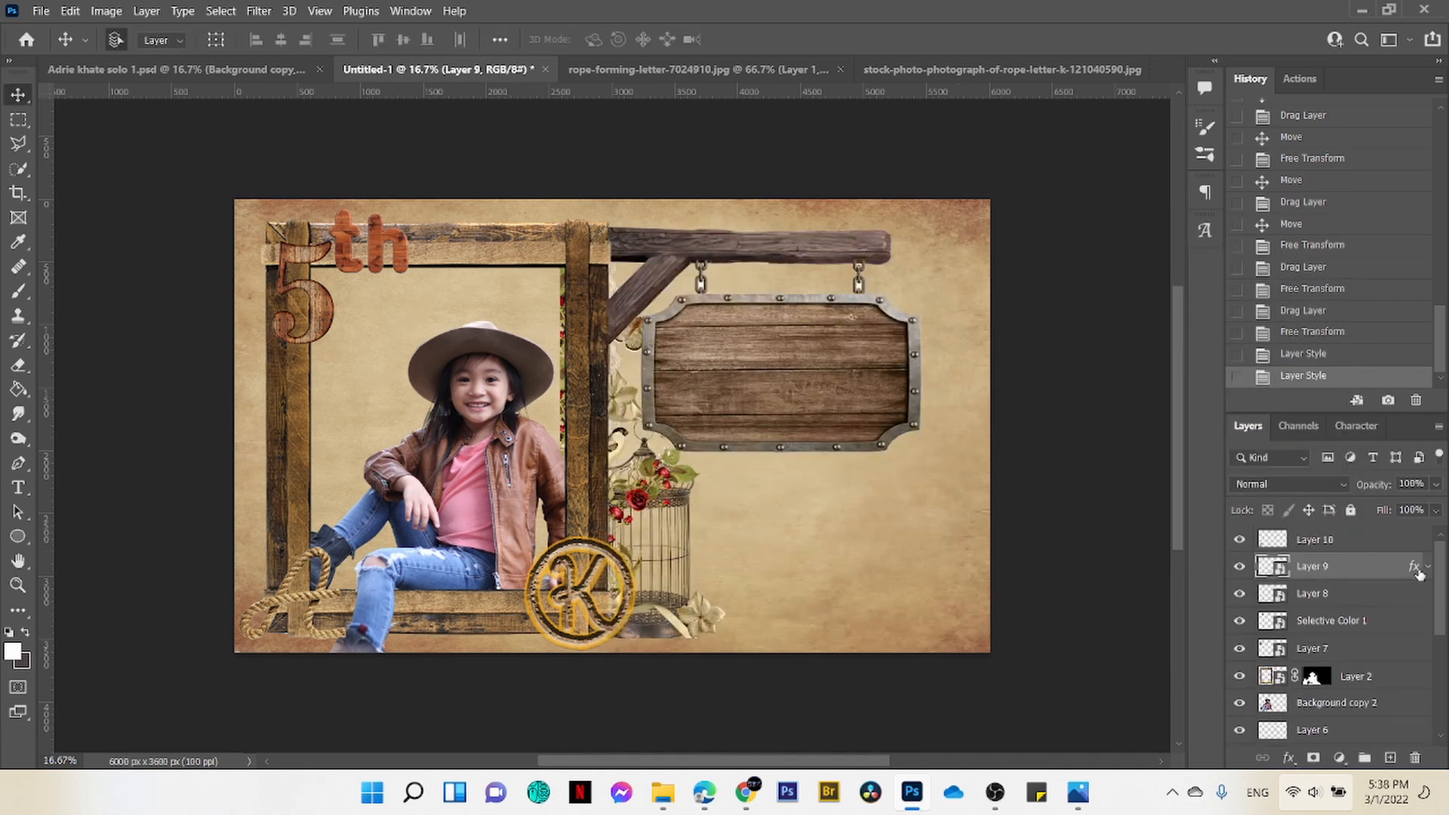
left_click_drag(1418, 568, 1413, 539)
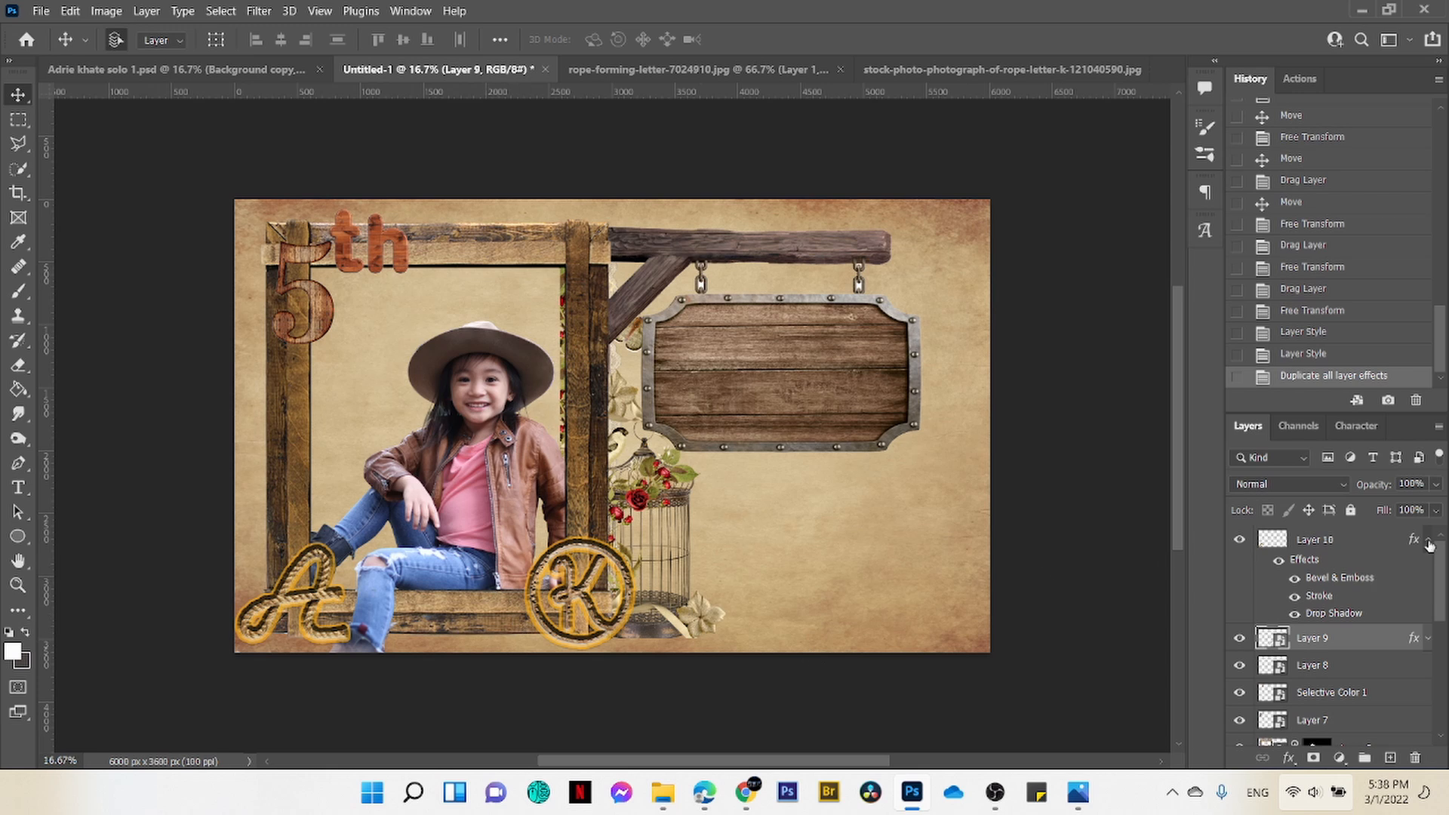
left_click(1428, 541)
left_click_drag(1413, 578, 1408, 655)
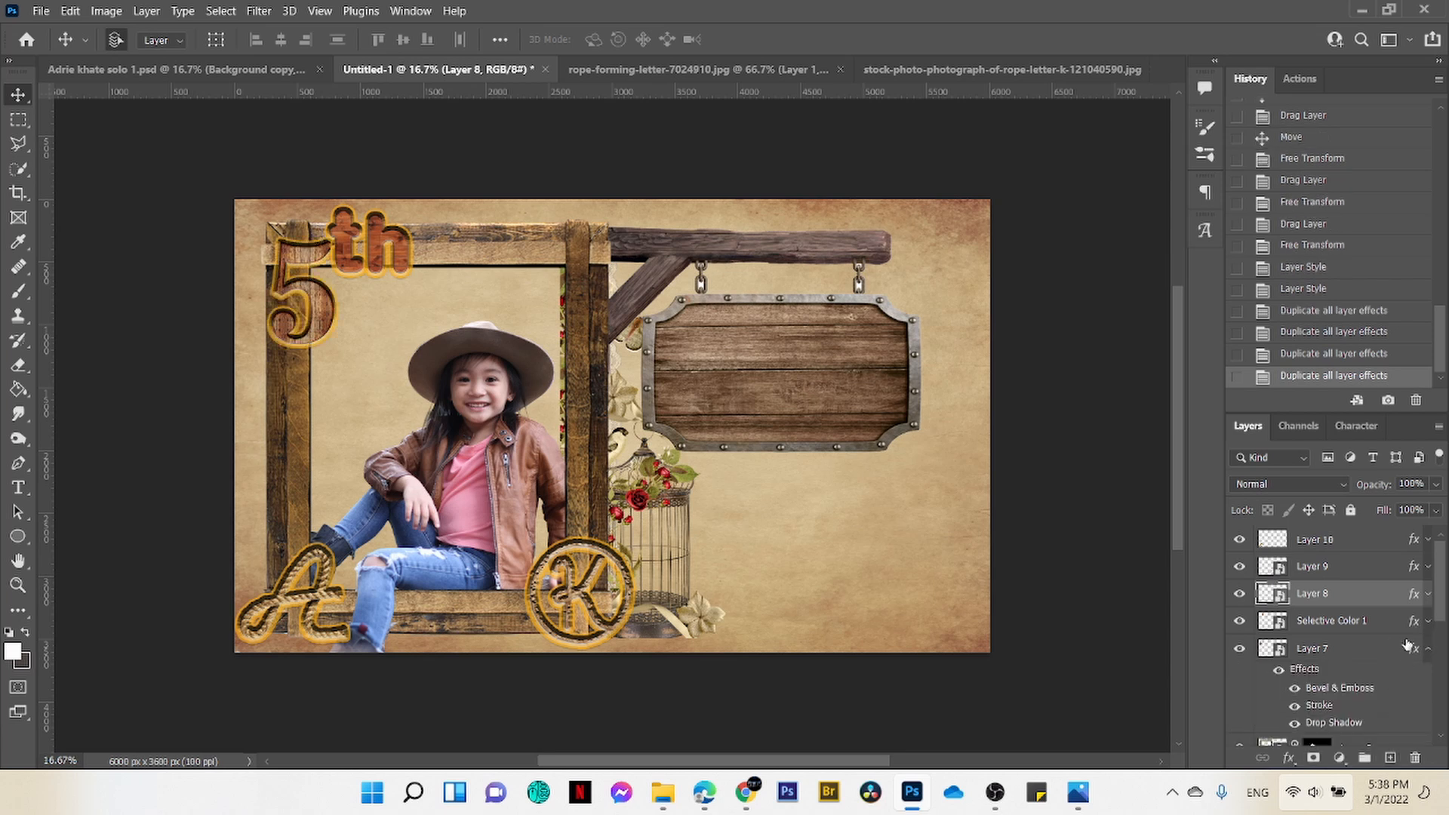
Step: Add the celebrant's name as white text in the AlphaWood font on the hanging sign, above all existing layers
left_click(1390, 757)
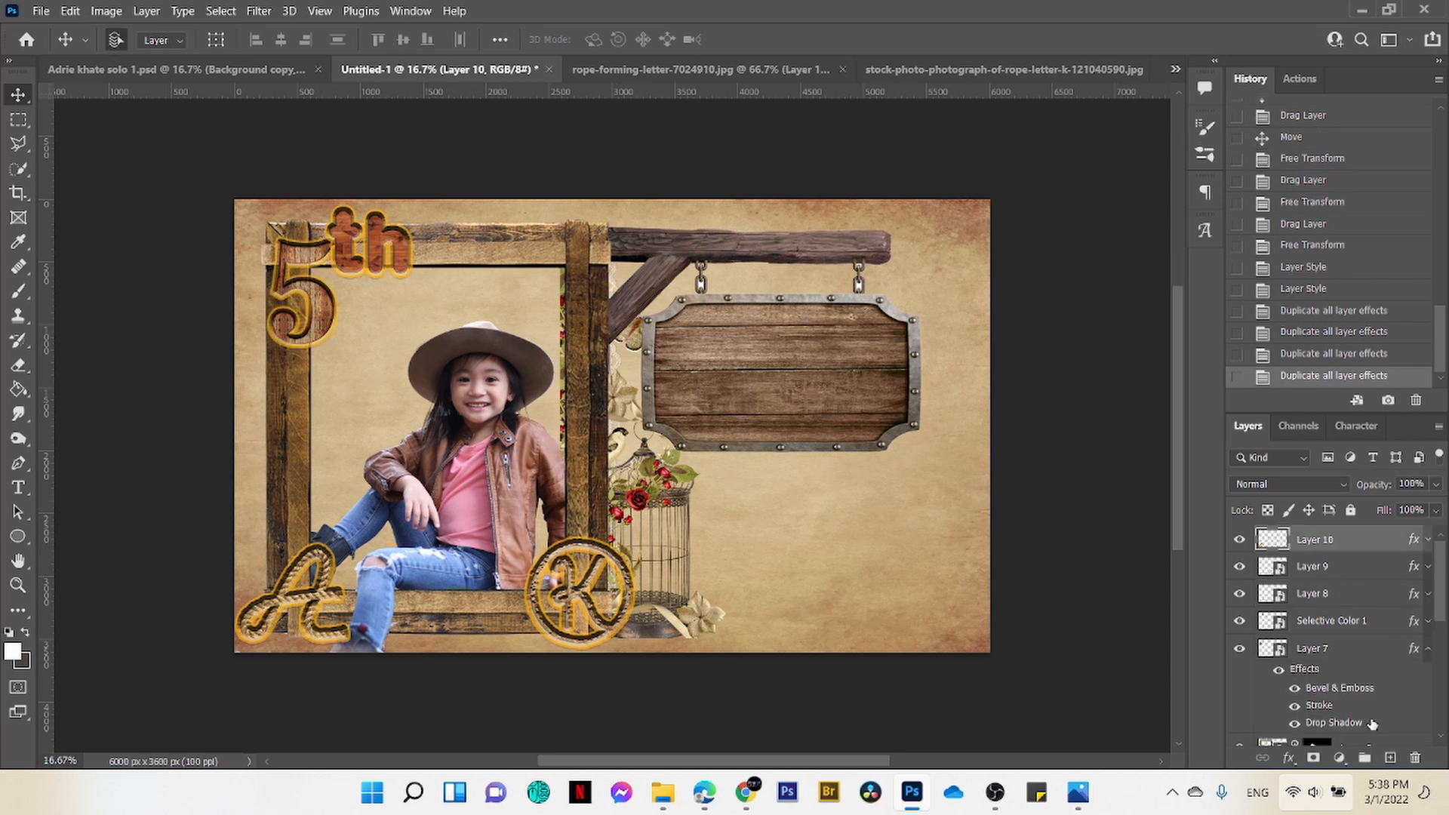
key("t")
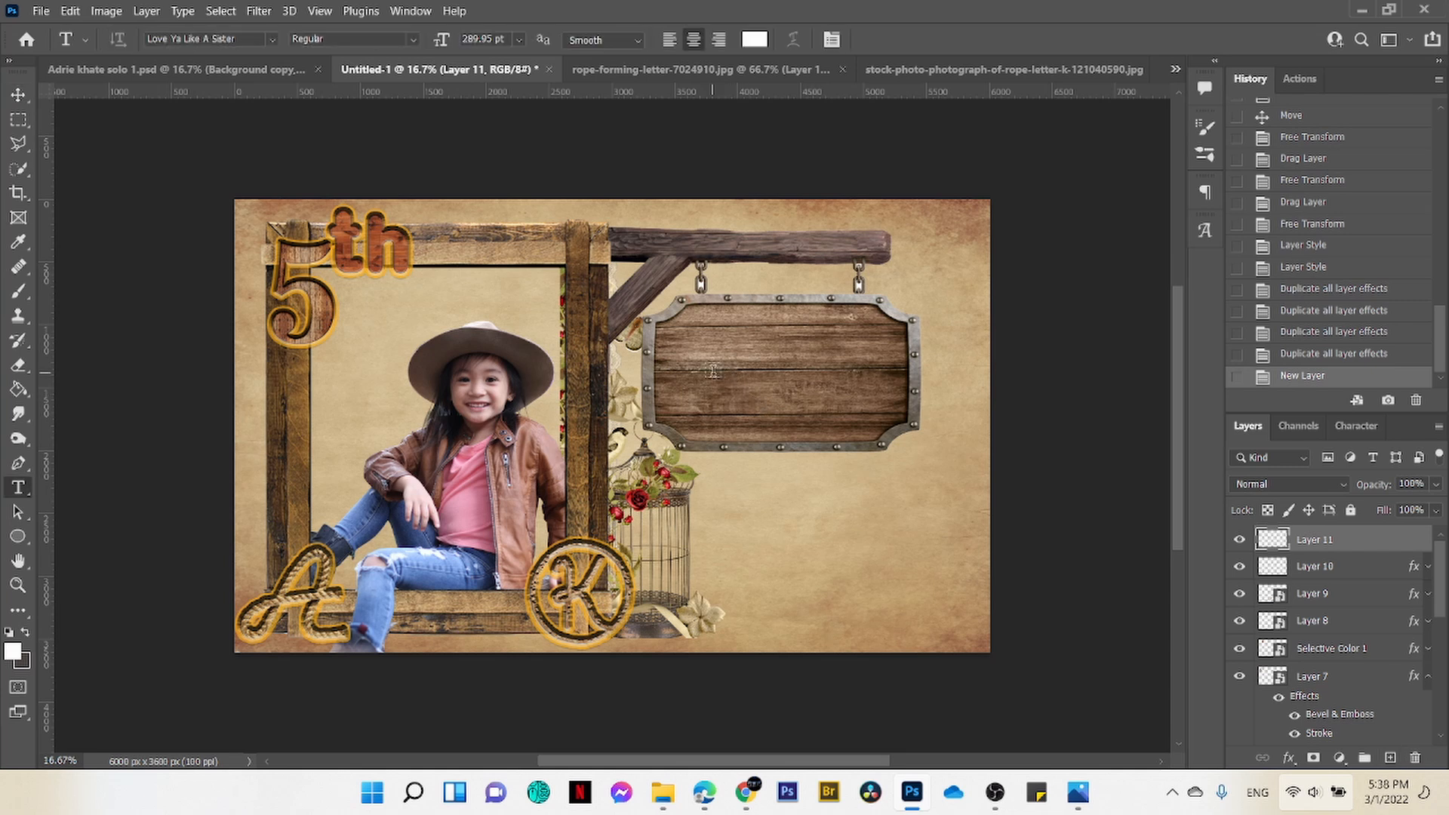
left_click(271, 40)
scroll(346, 424, "up", 10)
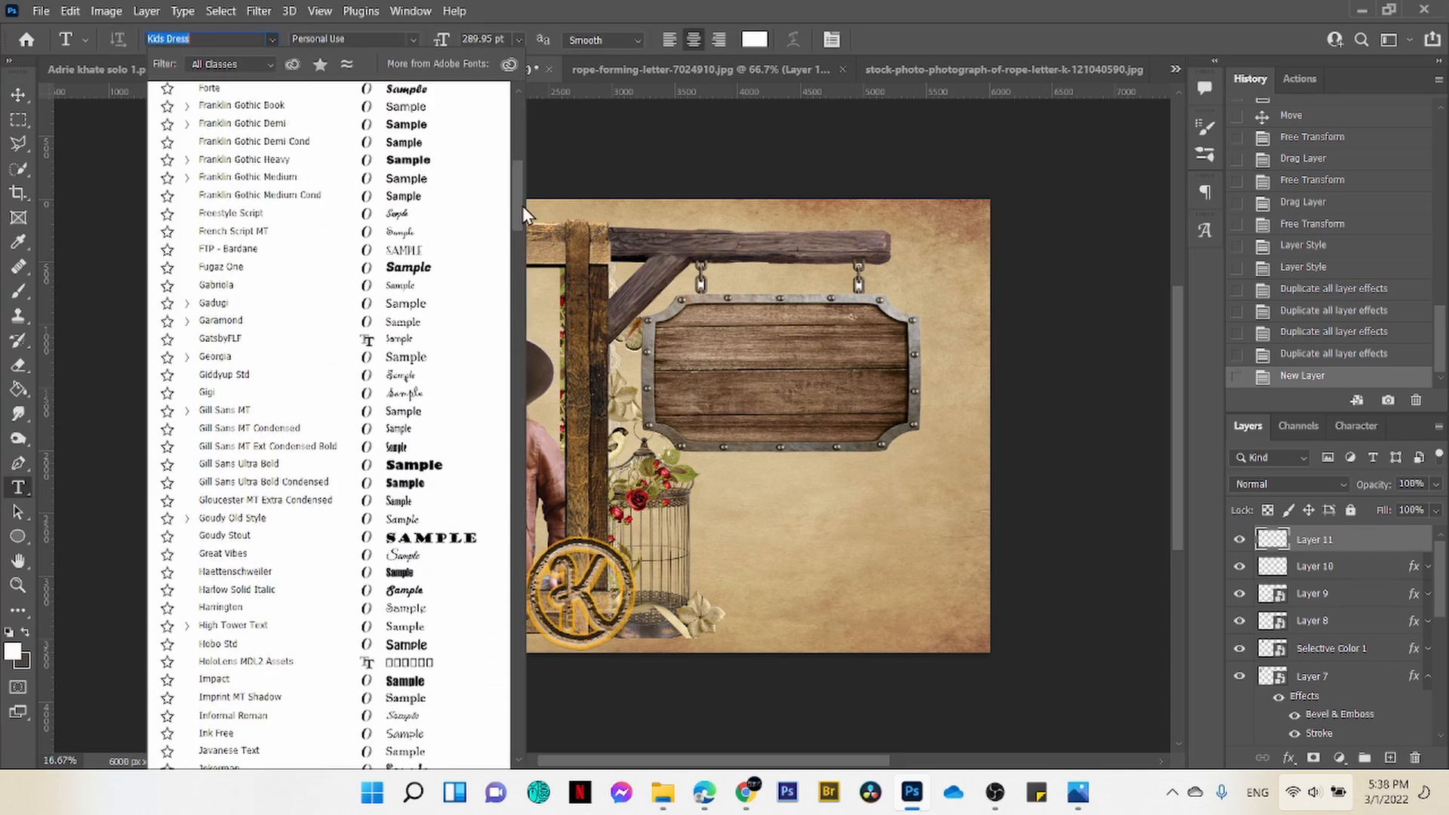
left_click_drag(523, 205, 523, 135)
left_click(219, 256)
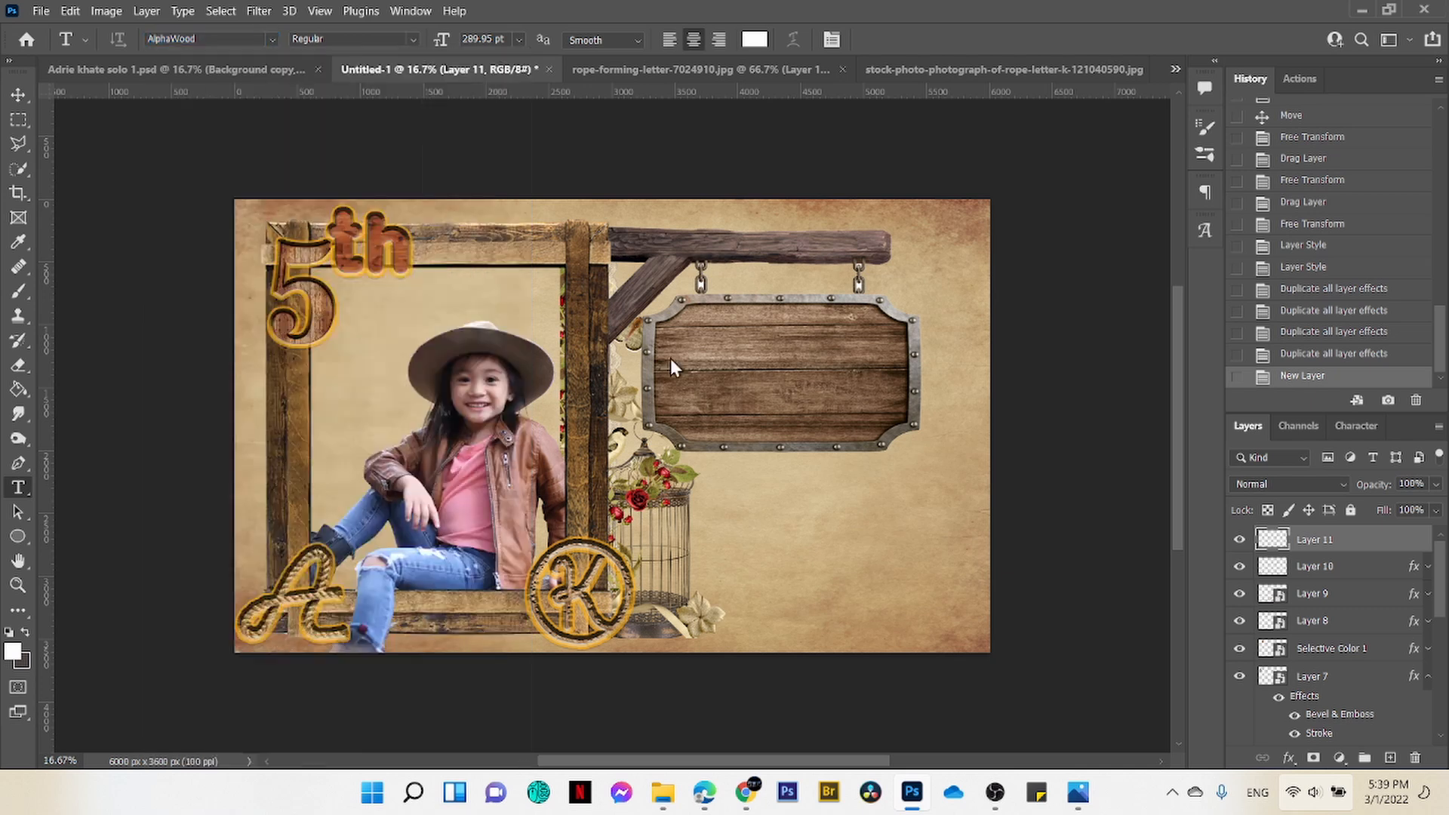
left_click(687, 361)
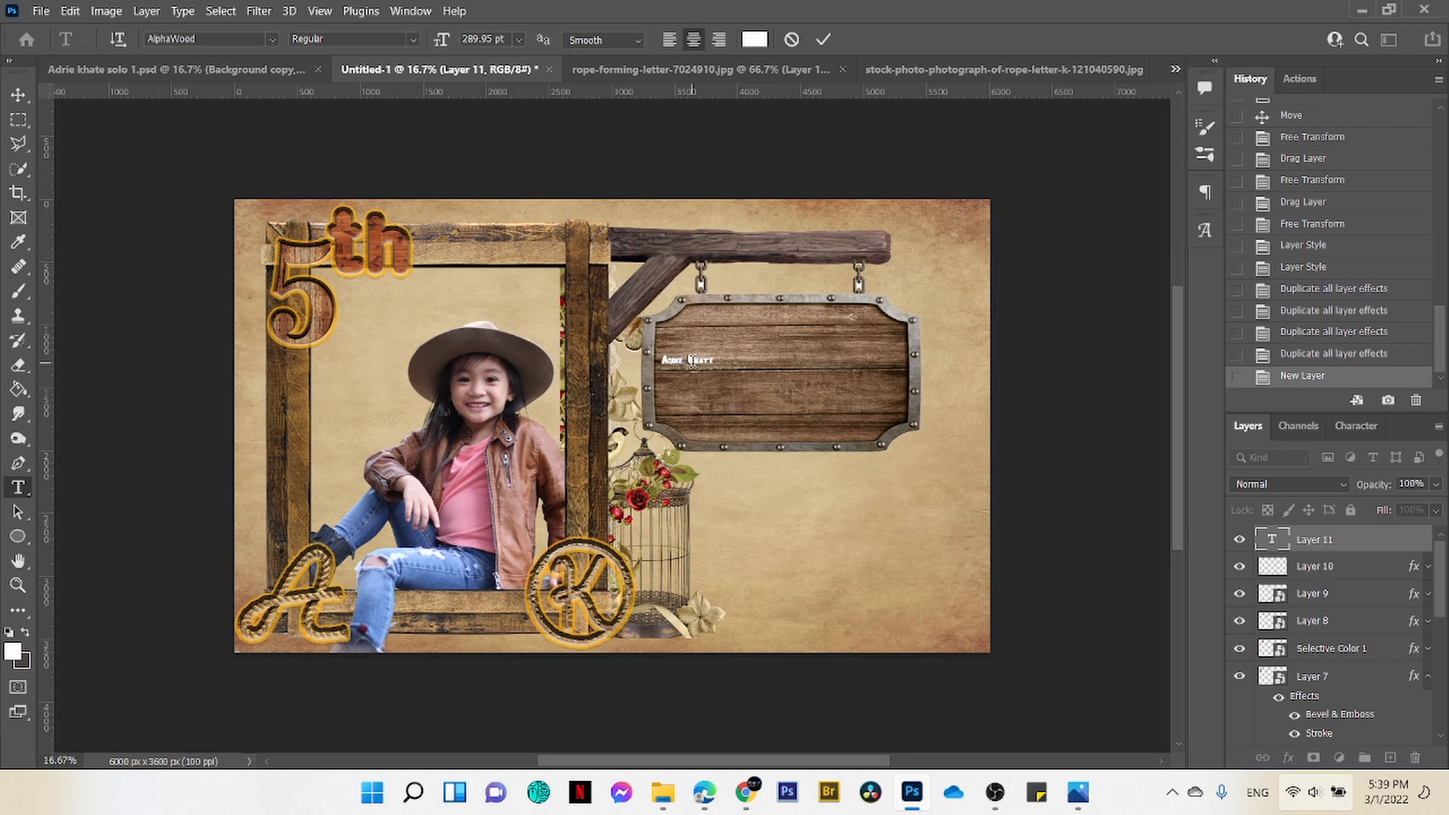
left_click(824, 41)
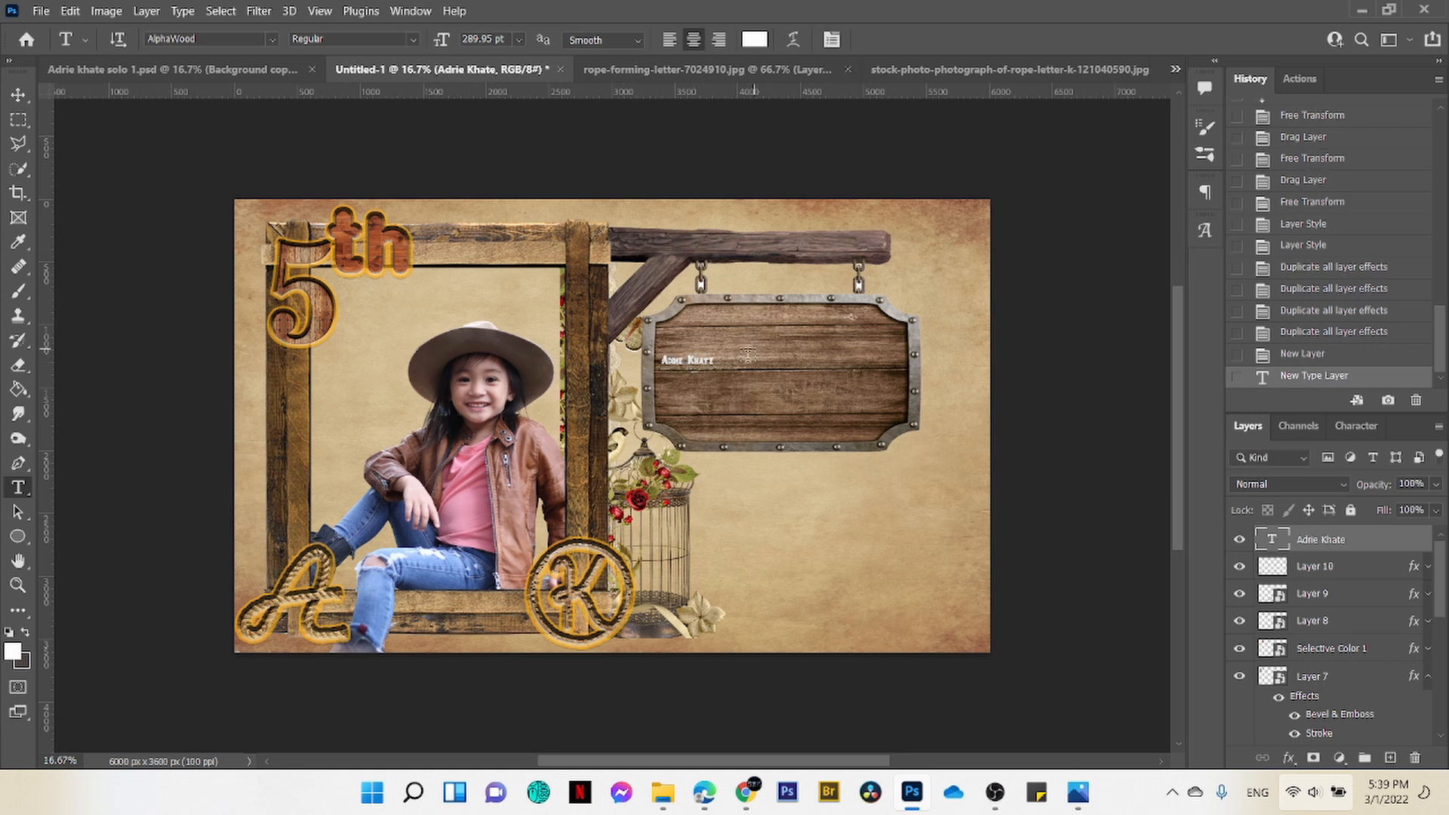
Step: Enlarge the name text to nearly the sign's width and move it to the upper part of the sign
key("ctrl+t")
left_click_drag(715, 352, 867, 296)
left_click(920, 39)
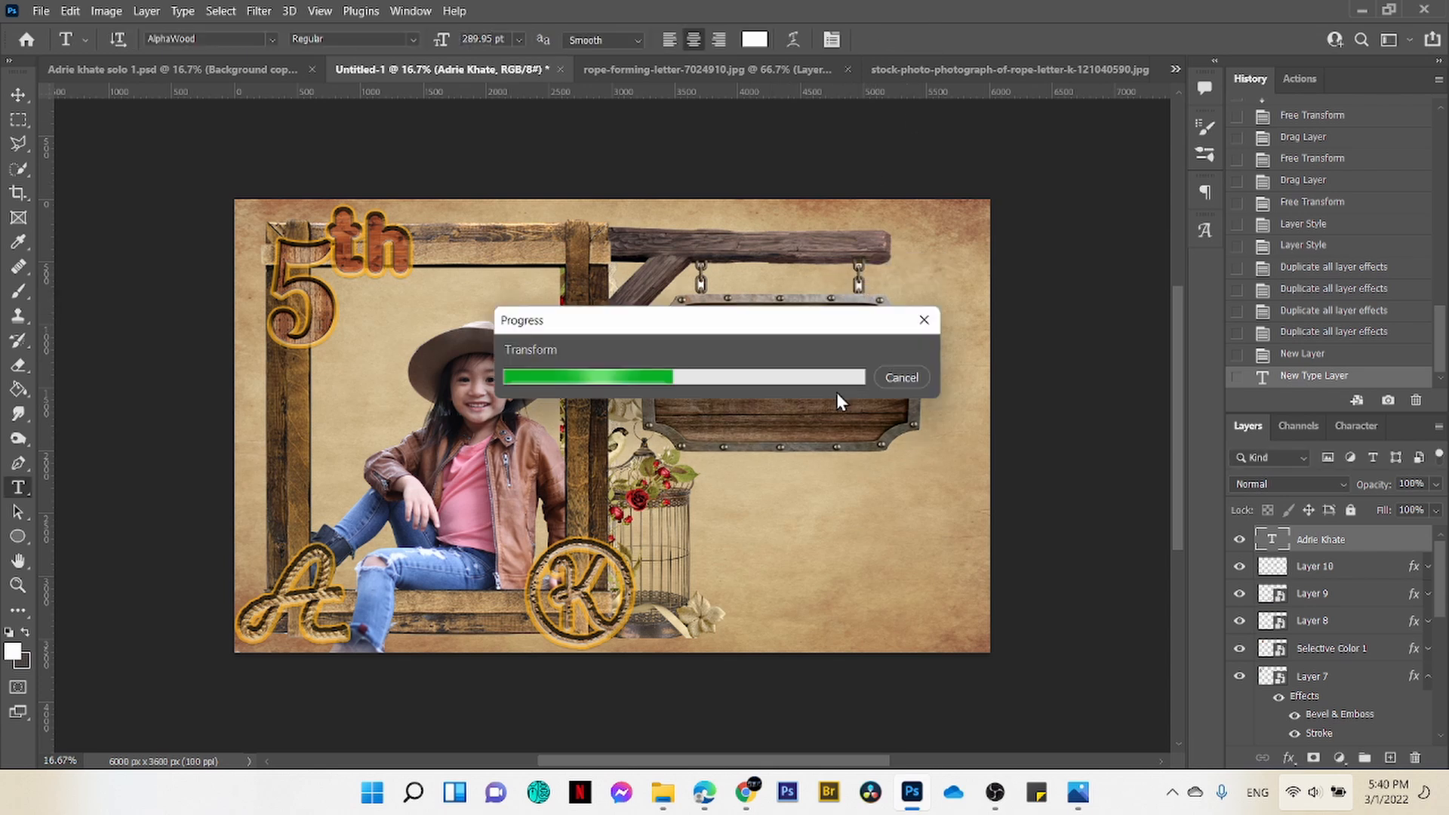
left_click_drag(840, 369, 856, 360)
Step: Stretch the name text to 105.76% width and 160.41% height, and nudge it right to center it on the sign
key("ctrl+t")
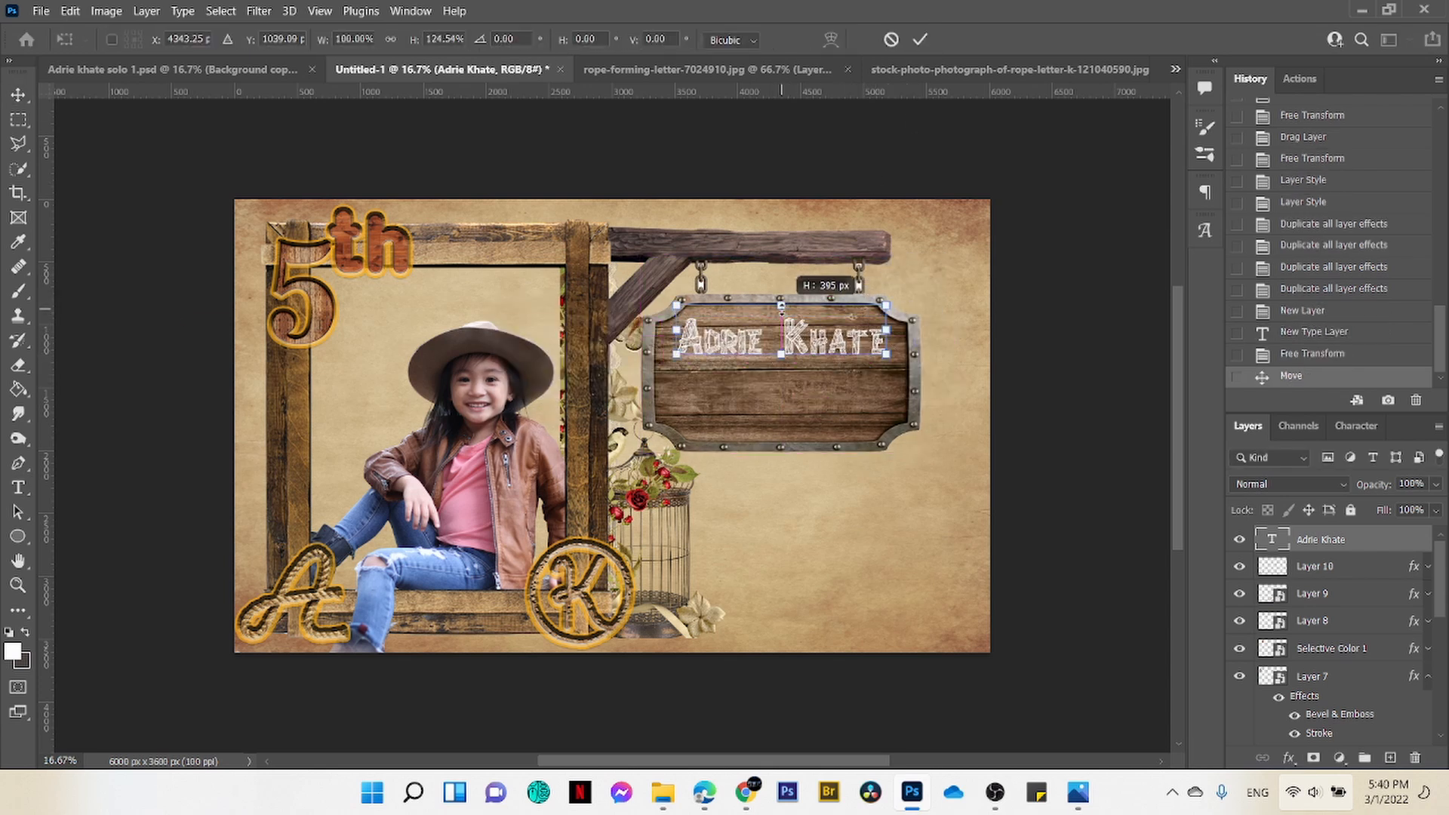
left_click_drag(676, 354, 664, 369)
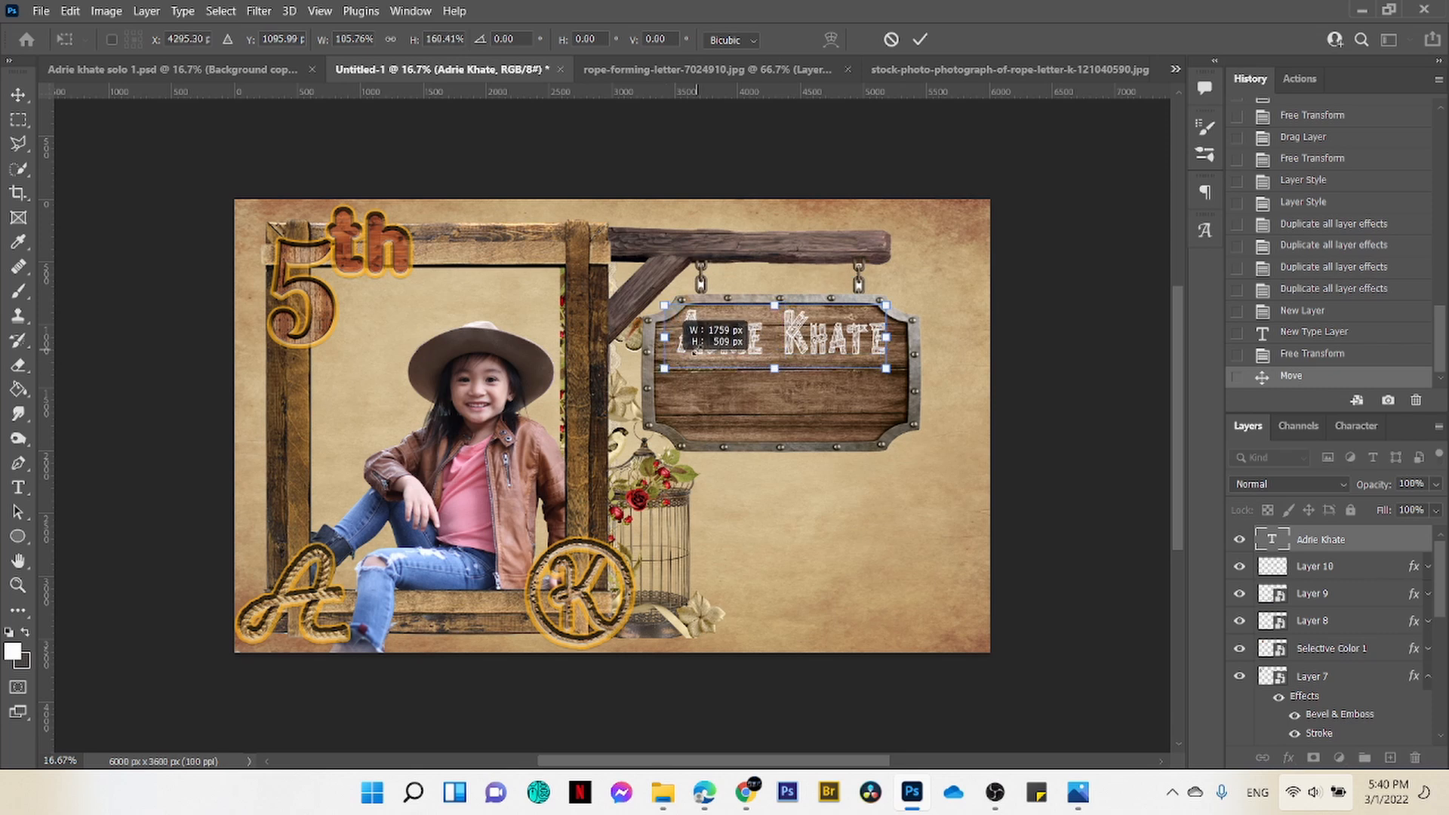
left_click(920, 39)
key("shift+Right")
key("shift+Right")
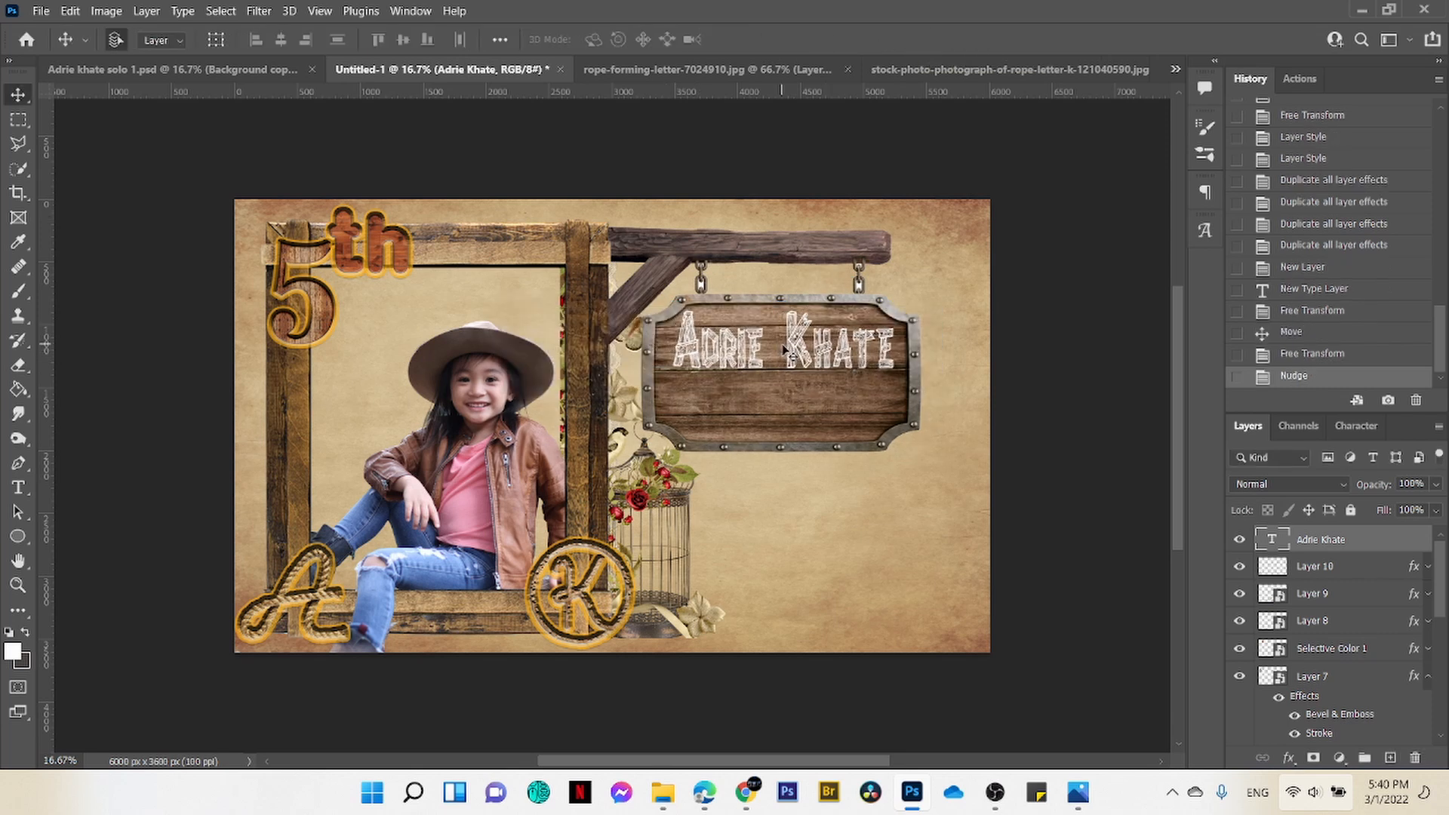
Step: Add the text "Turn" below the name on the sign and set its font to 28 Days Later
key("t")
left_click(656, 418)
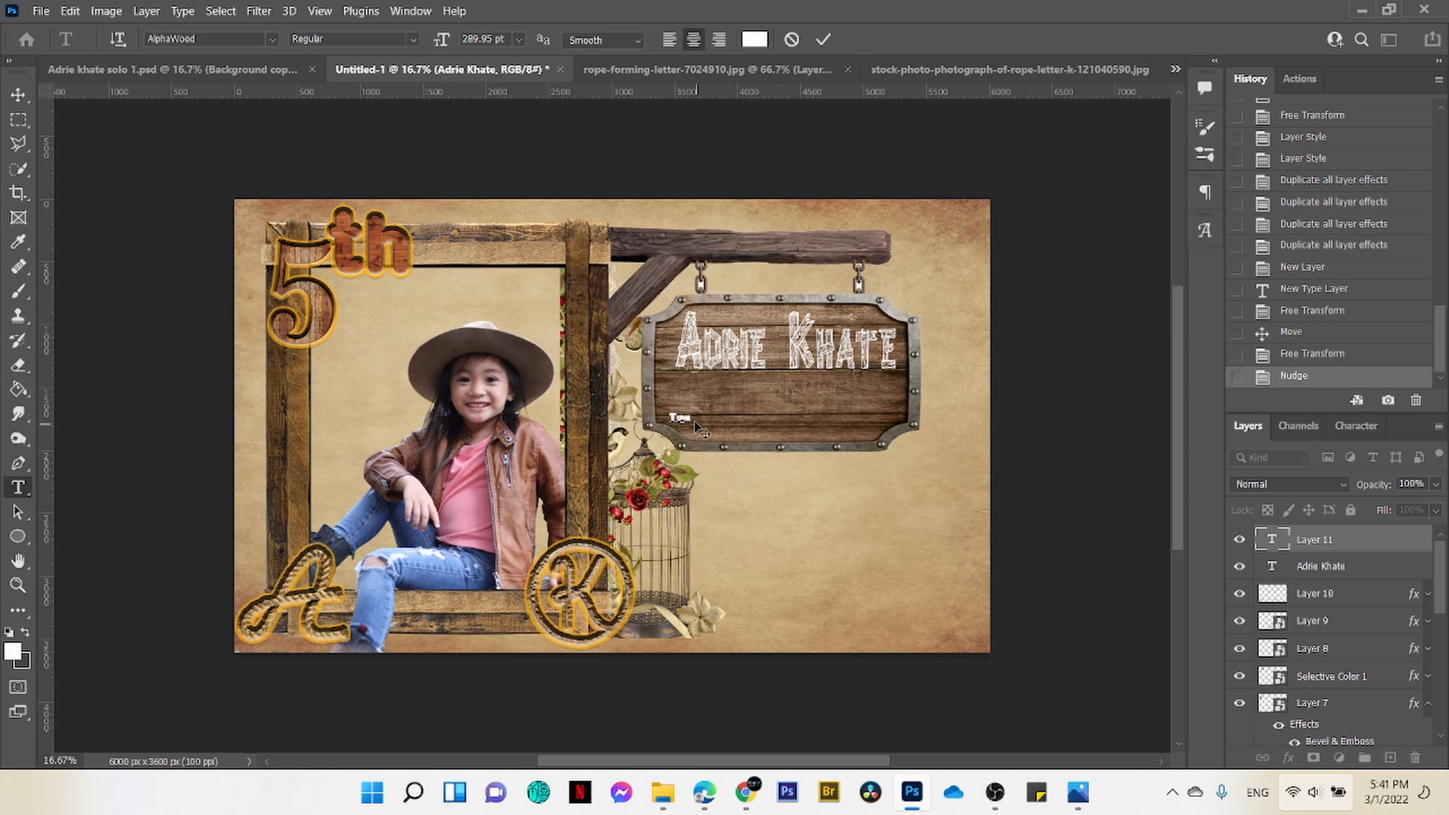
left_click(272, 38)
left_click(282, 190)
left_click(1356, 425)
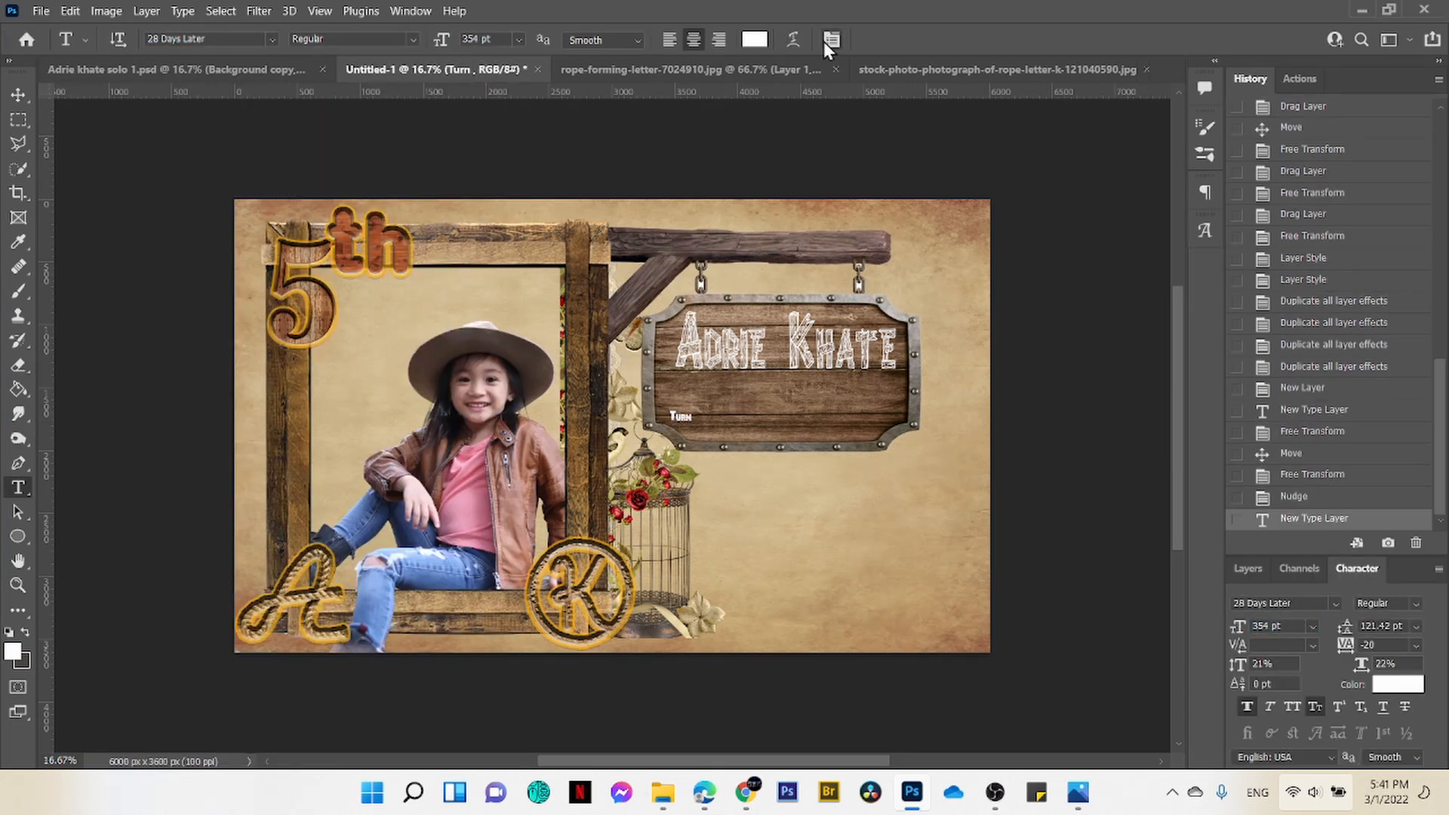
Step: Enlarge the "Turn" text and place it on the lower-left part of the sign, under the name
key("ctrl+t")
mouse_move(693, 421)
left_mouse_down()
mouse_move(822, 354)
mouse_move(729, 439)
mouse_move(714, 404)
left_mouse_up()
key("Return")
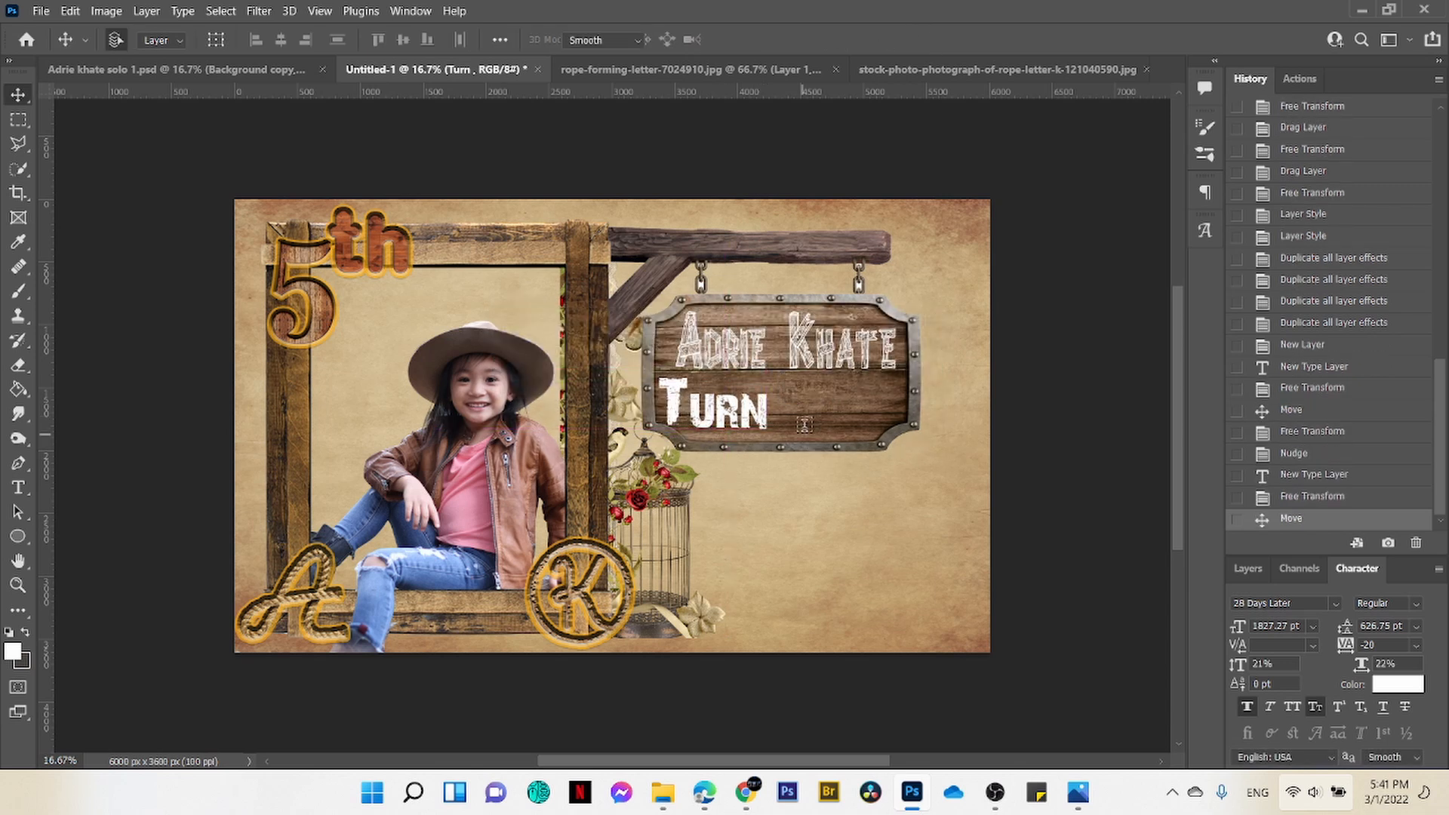
Step: Add the text "5" as a separate type layer after "Turn" on the sign
key("t")
left_click(796, 403)
type("5")
left_click(822, 40)
Step: Scale the "5" text to 653.88% and position it beside "Turn" on the sign
key("ctrl+t")
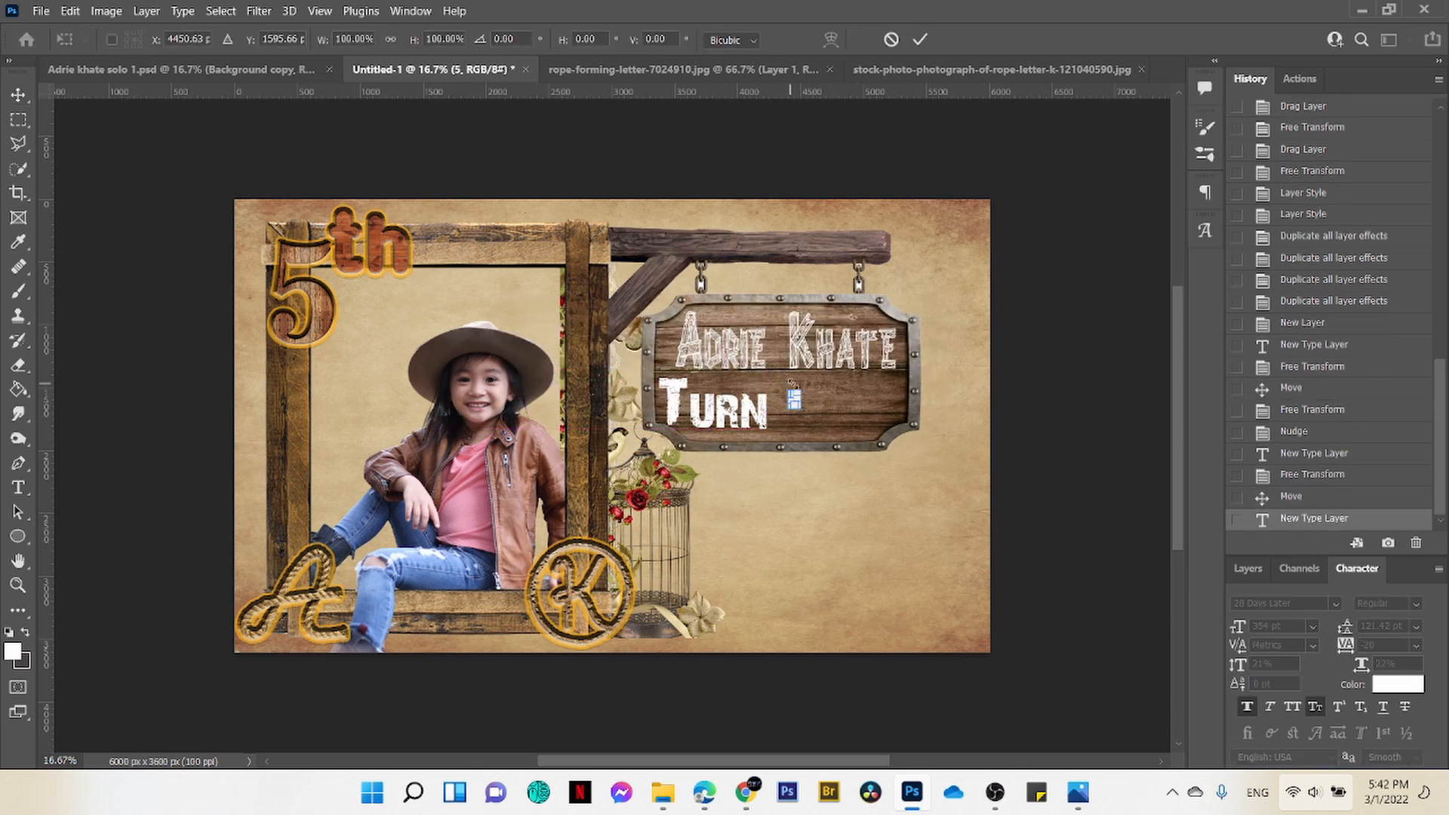
left_click(919, 39)
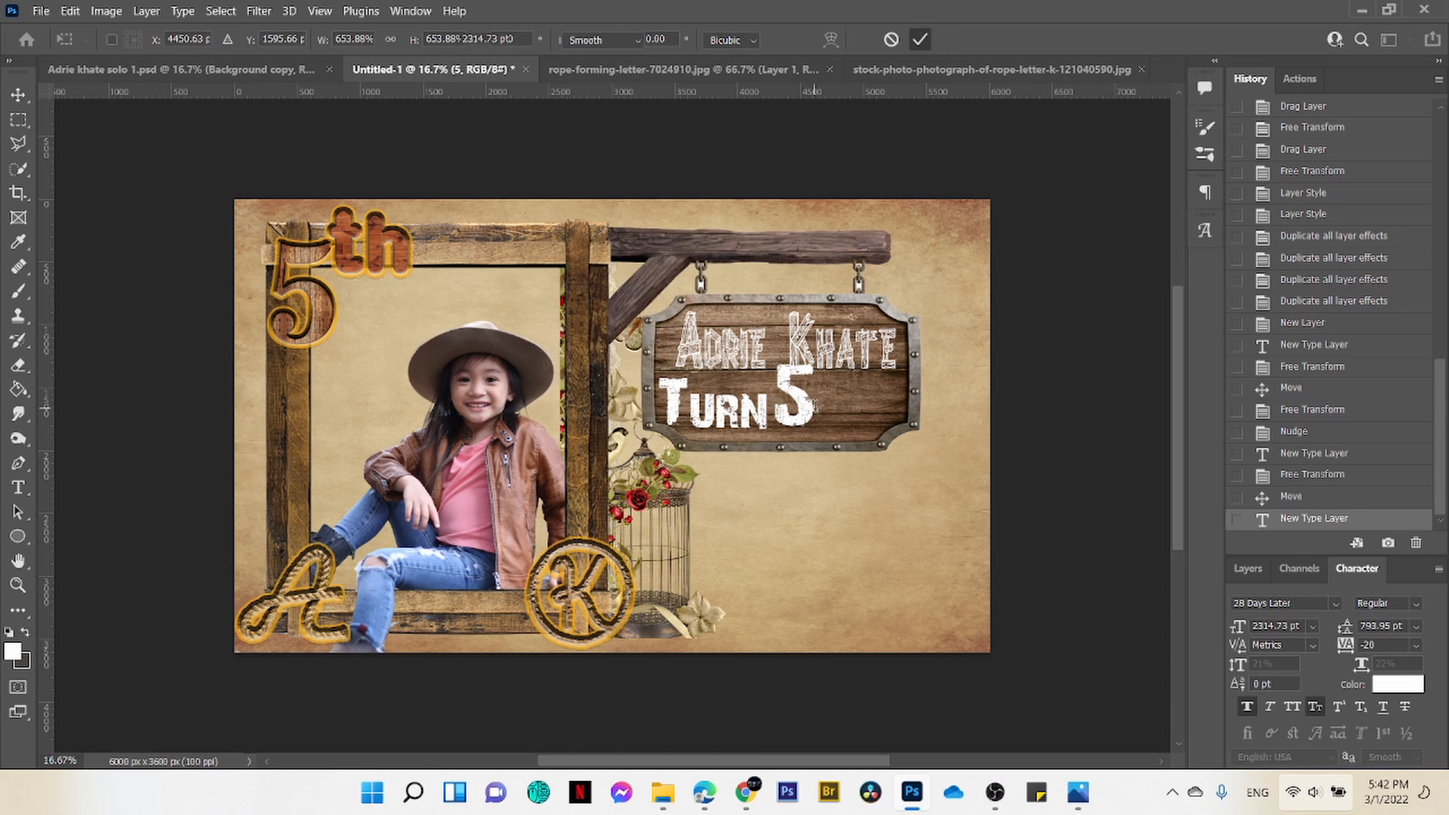
key("v")
left_click_drag(808, 415, 814, 428)
Step: Add the venue's village name in Arial, 354 pt, and place it to the upper right of the "5"
key("t")
left_click(859, 394)
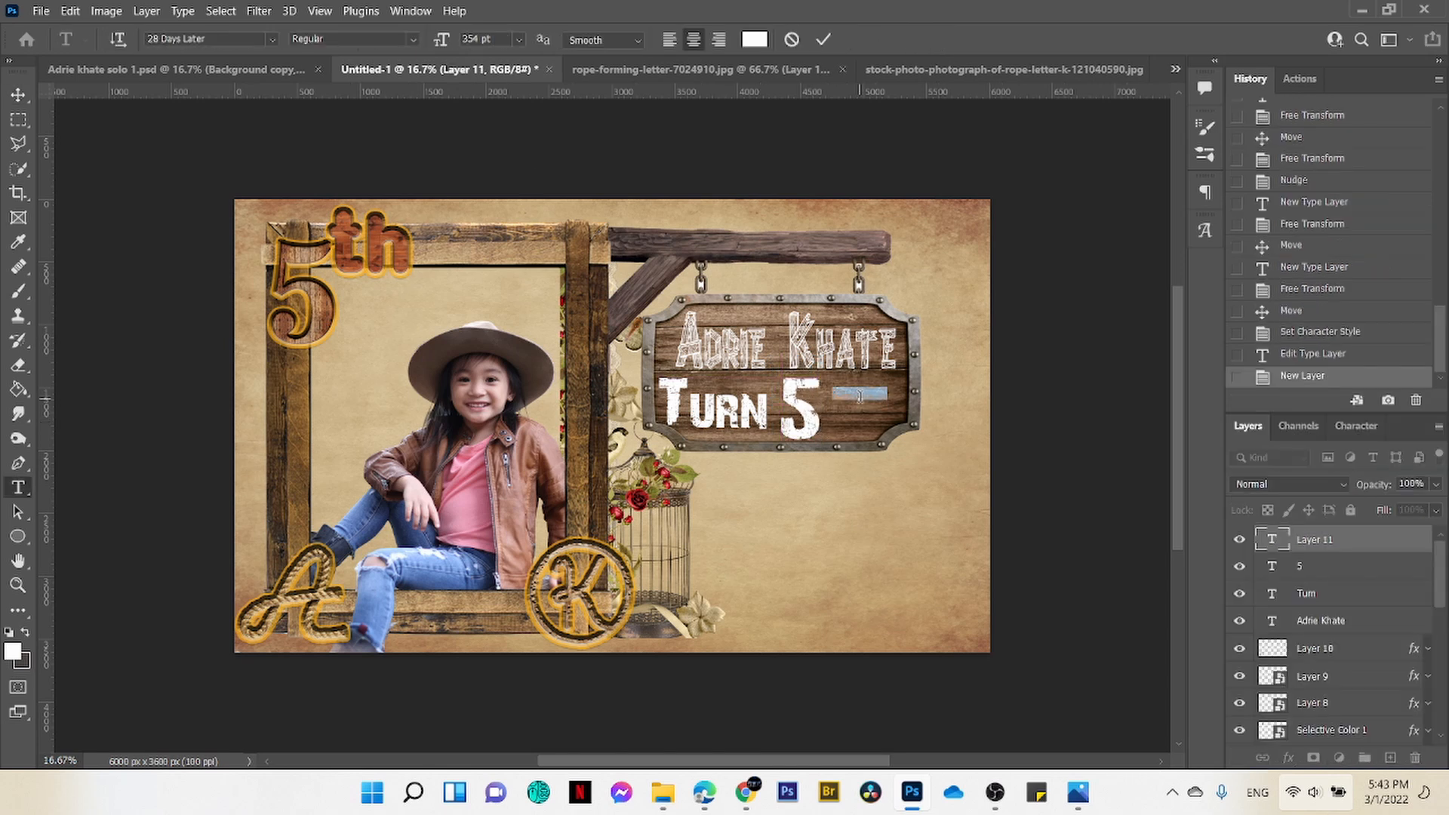
left_click(270, 40)
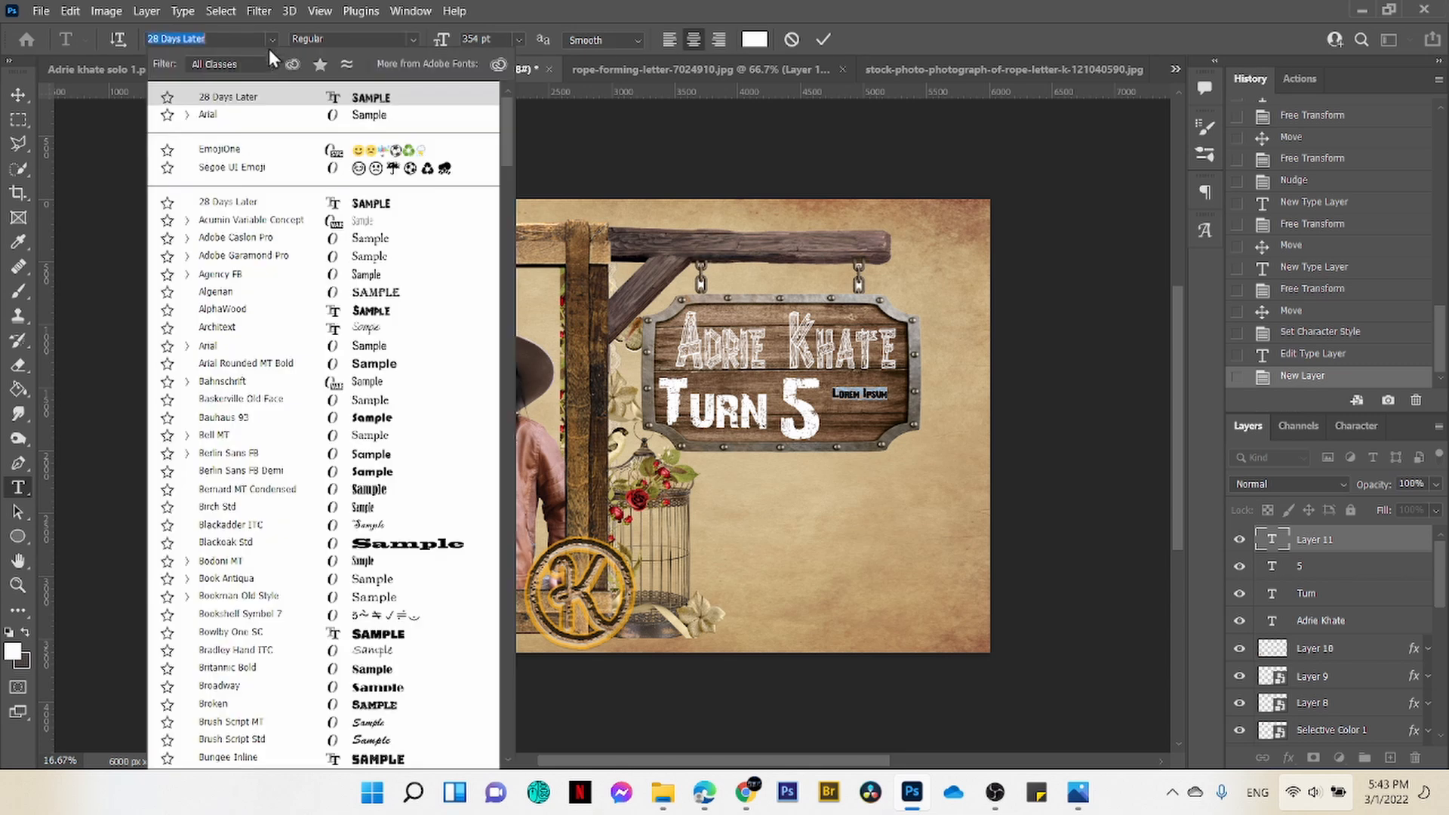
left_click(219, 347)
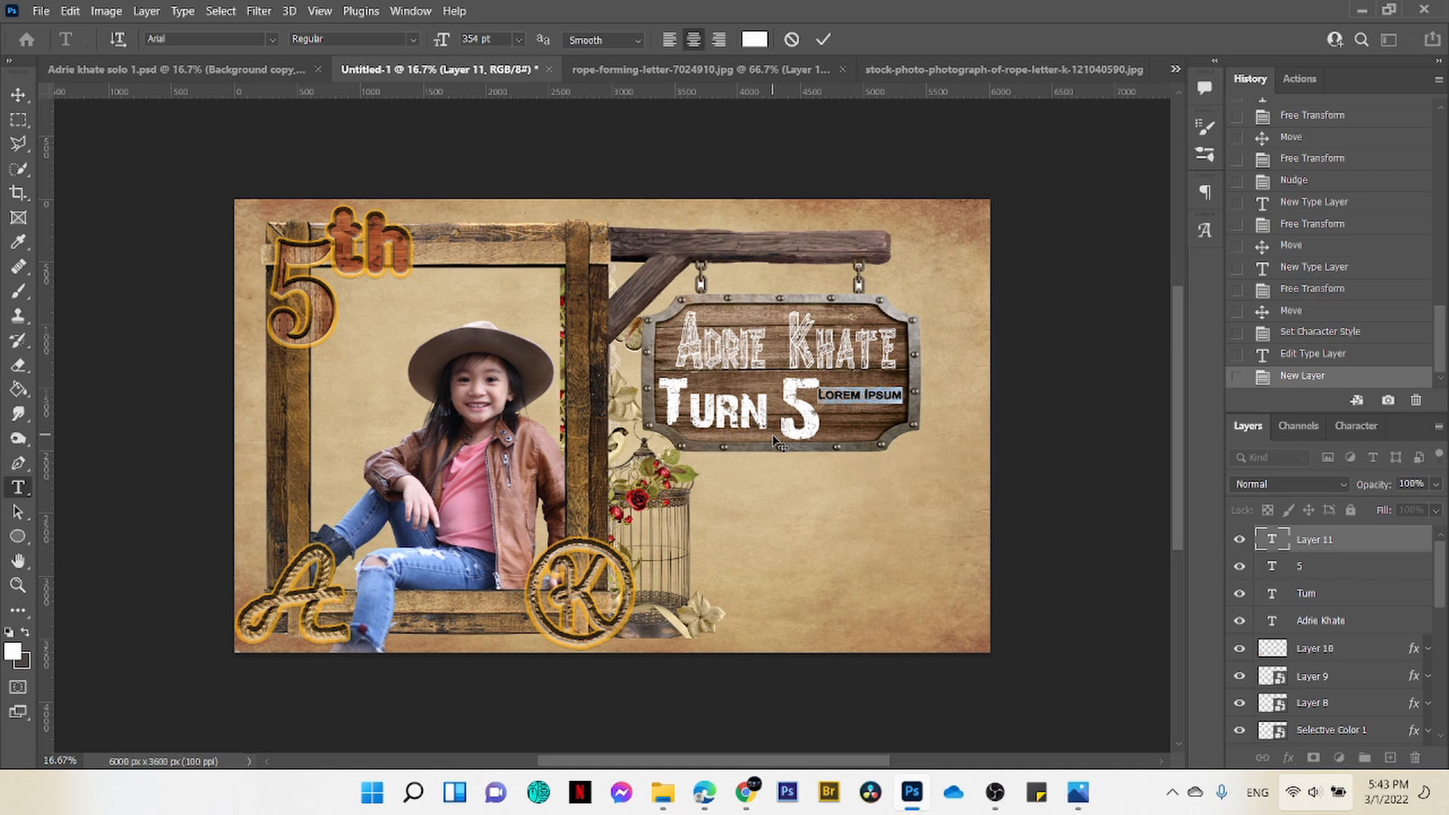
type("R")
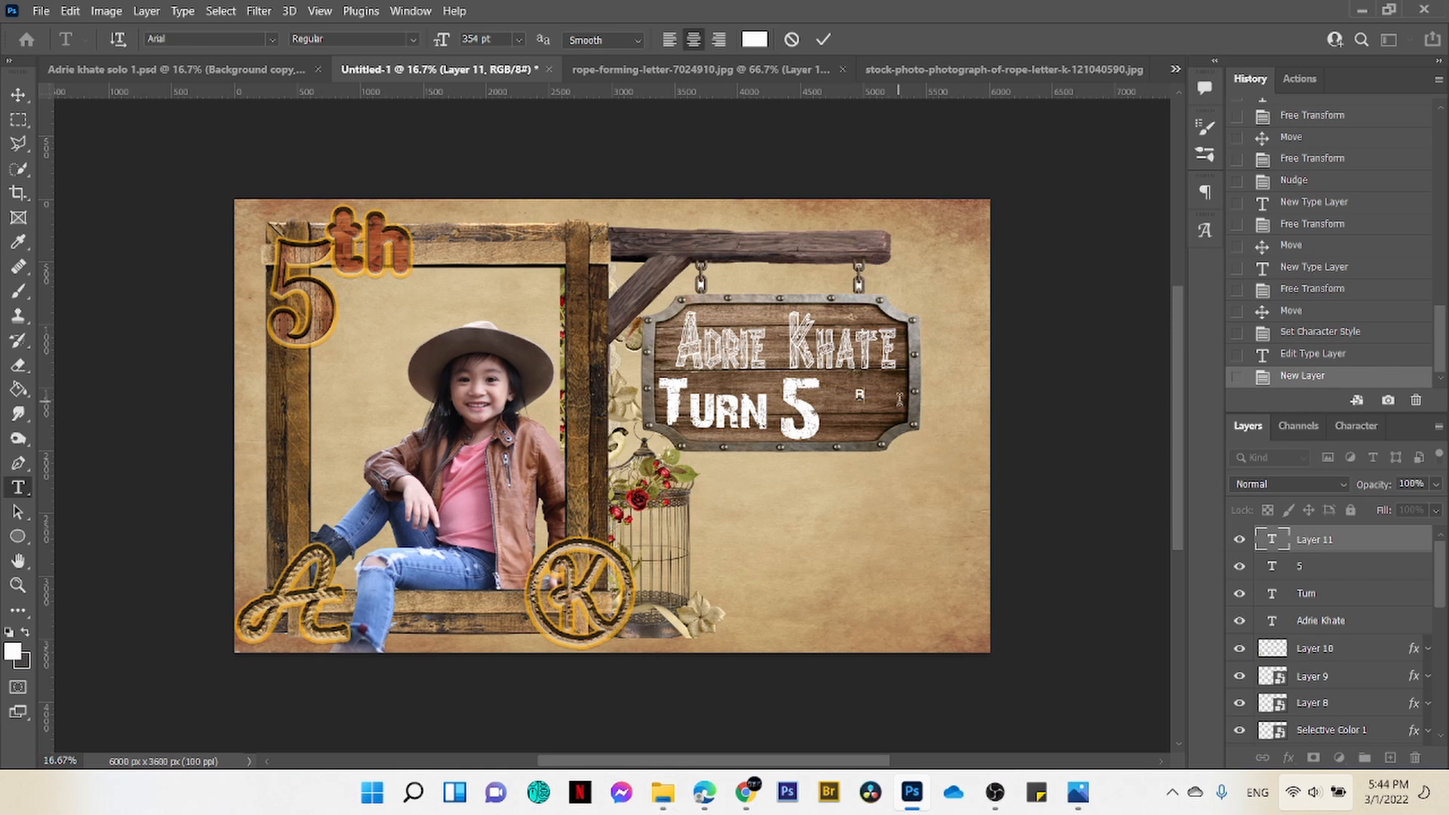
left_click(822, 42)
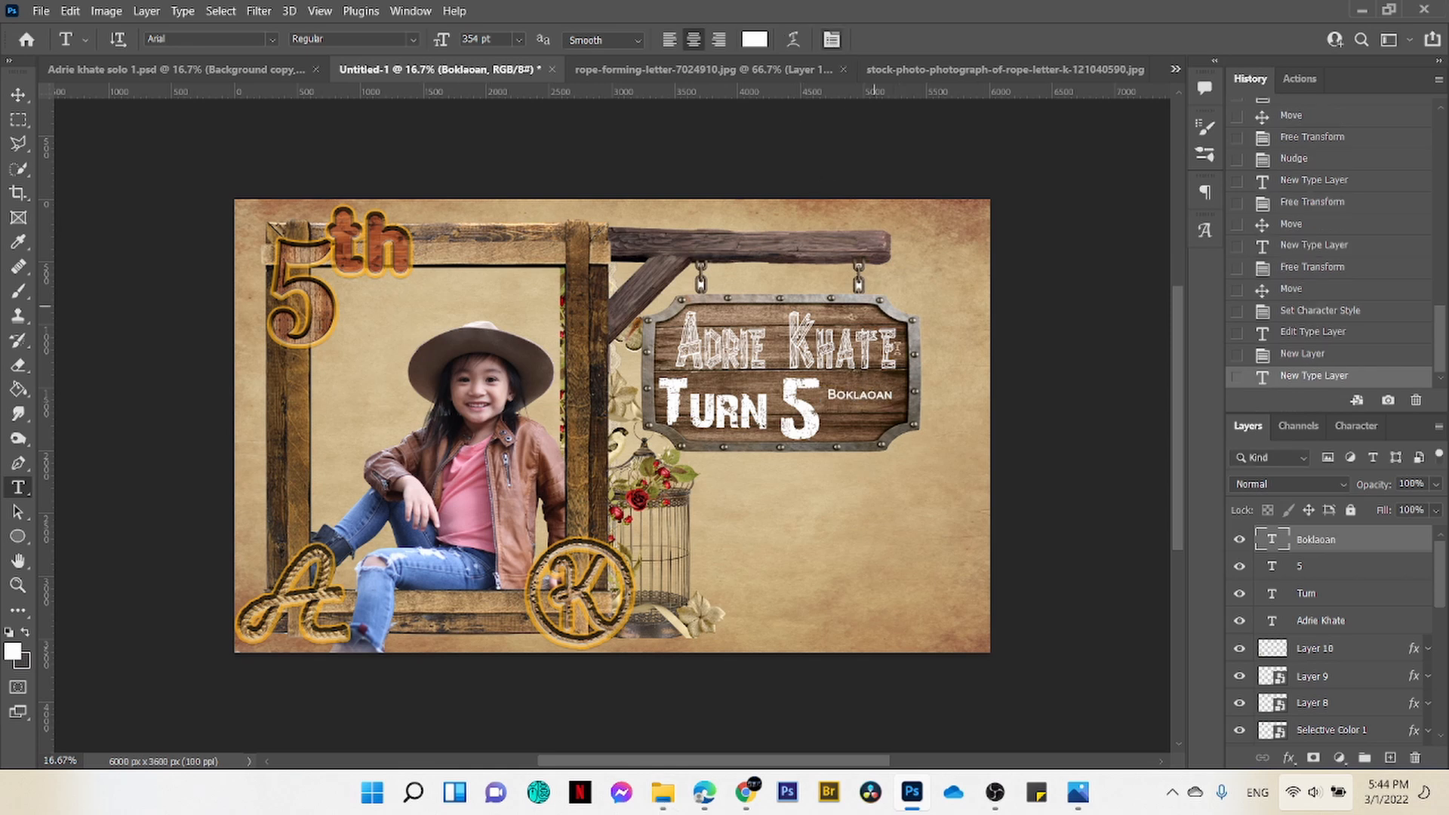
left_click_drag(846, 419, 850, 408)
Step: Add the venue's town name as a separate text and place it under the village name, undoing a stray move
left_click(850, 408)
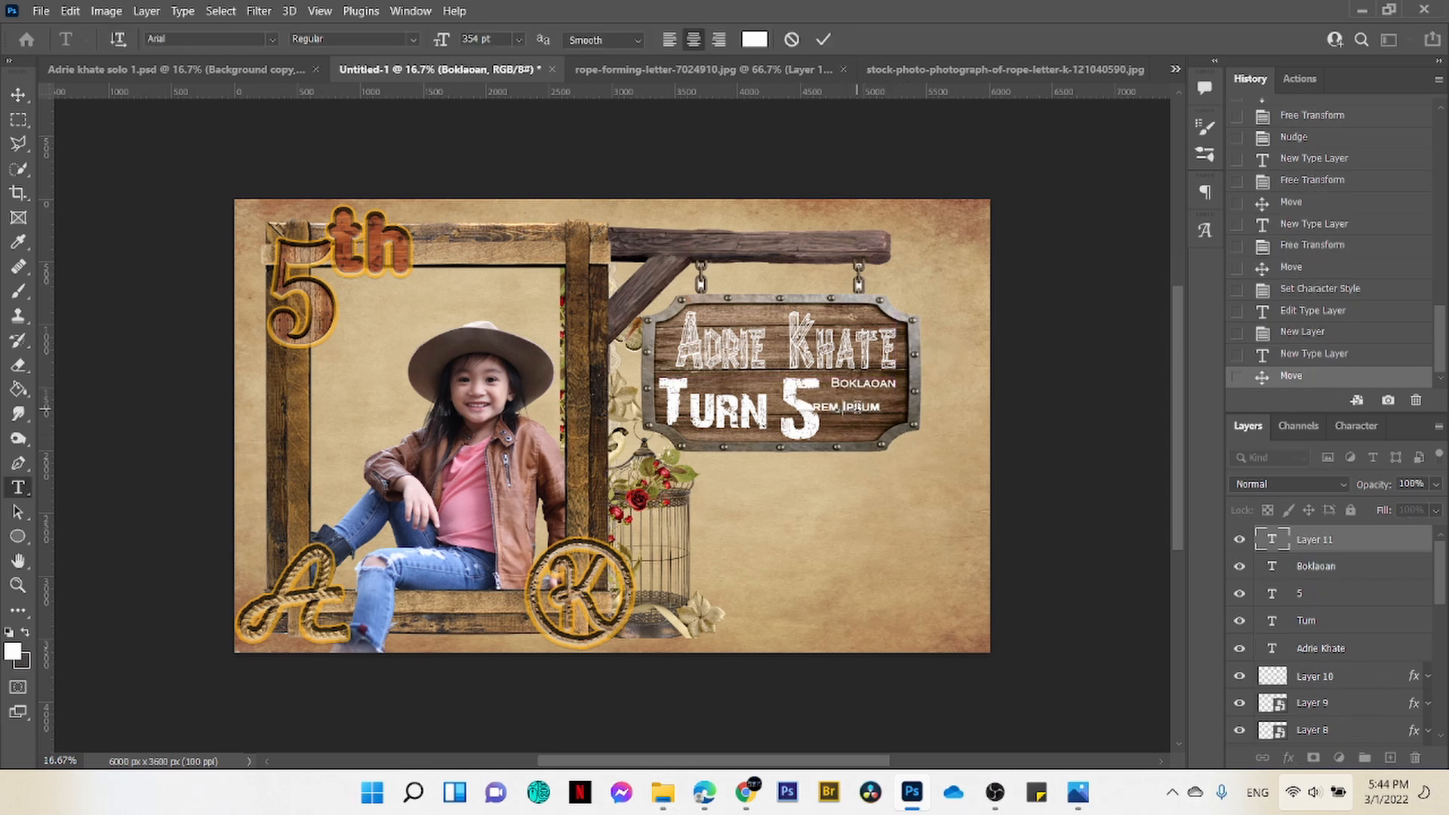
left_click(822, 42)
key("v")
left_click_drag(861, 407, 890, 400)
key("ctrl+z")
right_click(877, 366)
left_click(921, 372)
Step: Add the event date as a separate text and place it under the town name on the sign
key("t")
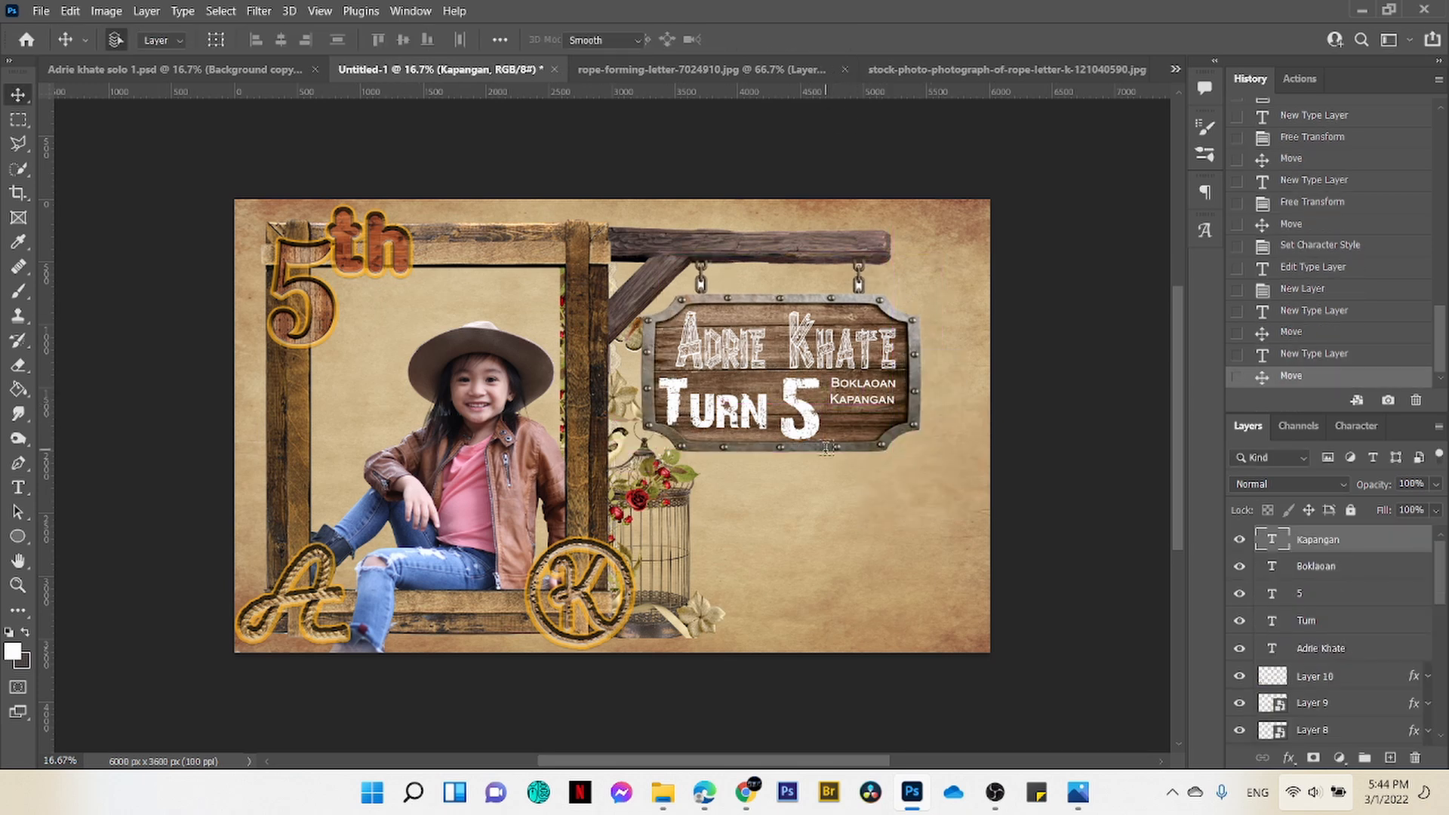
left_click(849, 432)
left_click(872, 427)
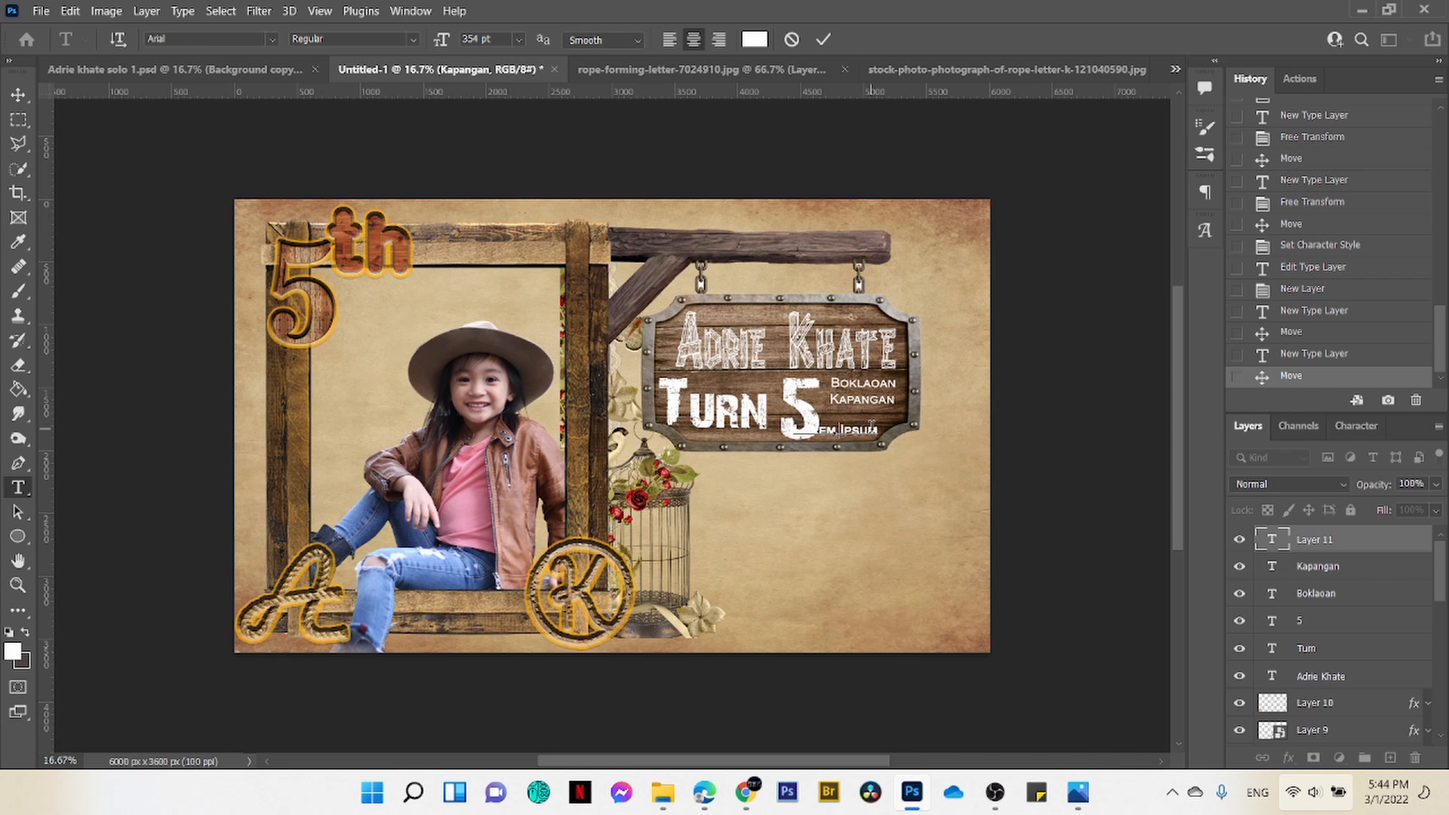
type("03/06/22")
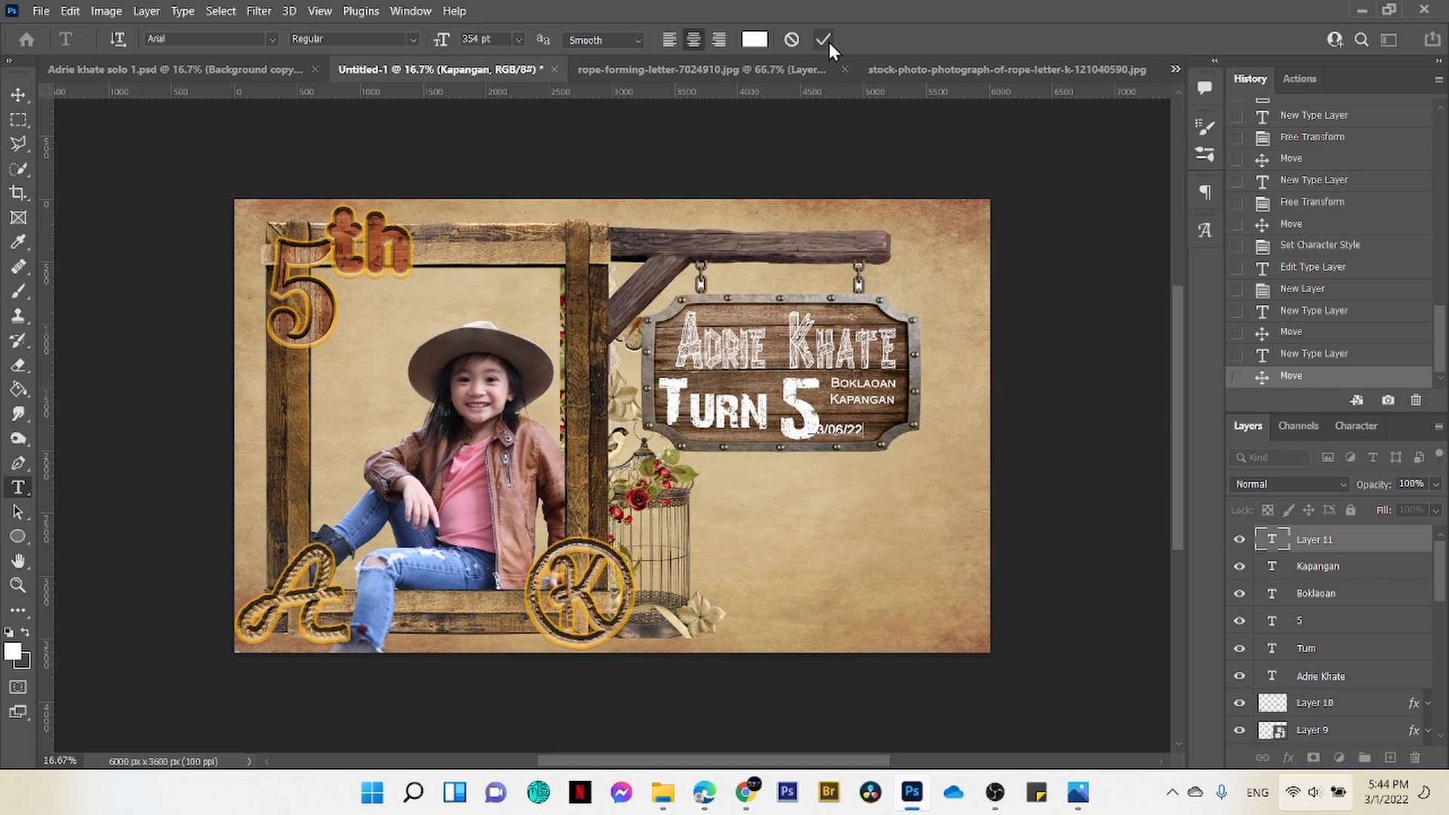
left_click(822, 39)
key("v")
left_click_drag(863, 435, 880, 429)
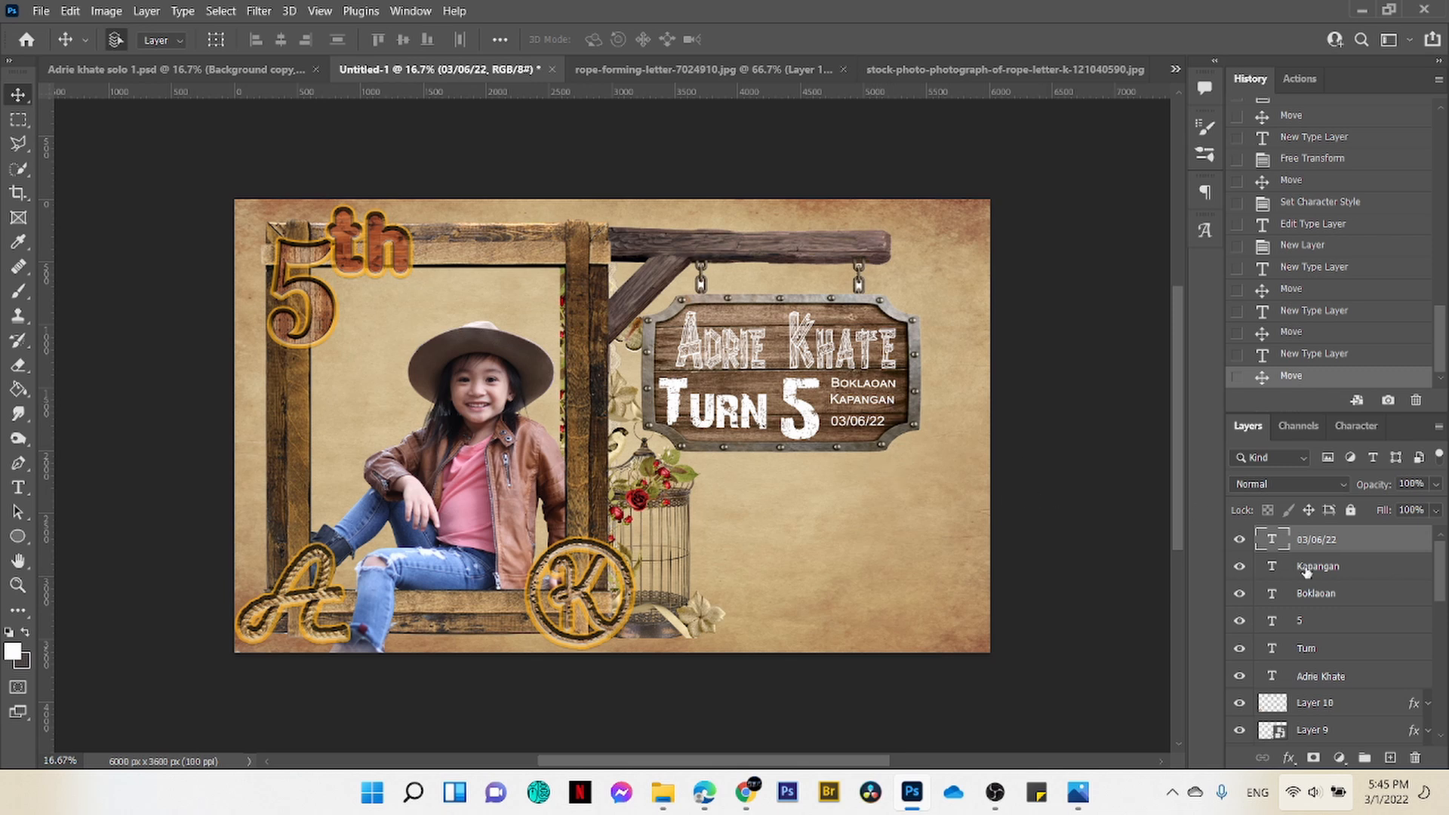
Step: Nudge the town name and the event date upward to tighten the spacing of the venue lines
left_click(1330, 571)
key("shift+Up")
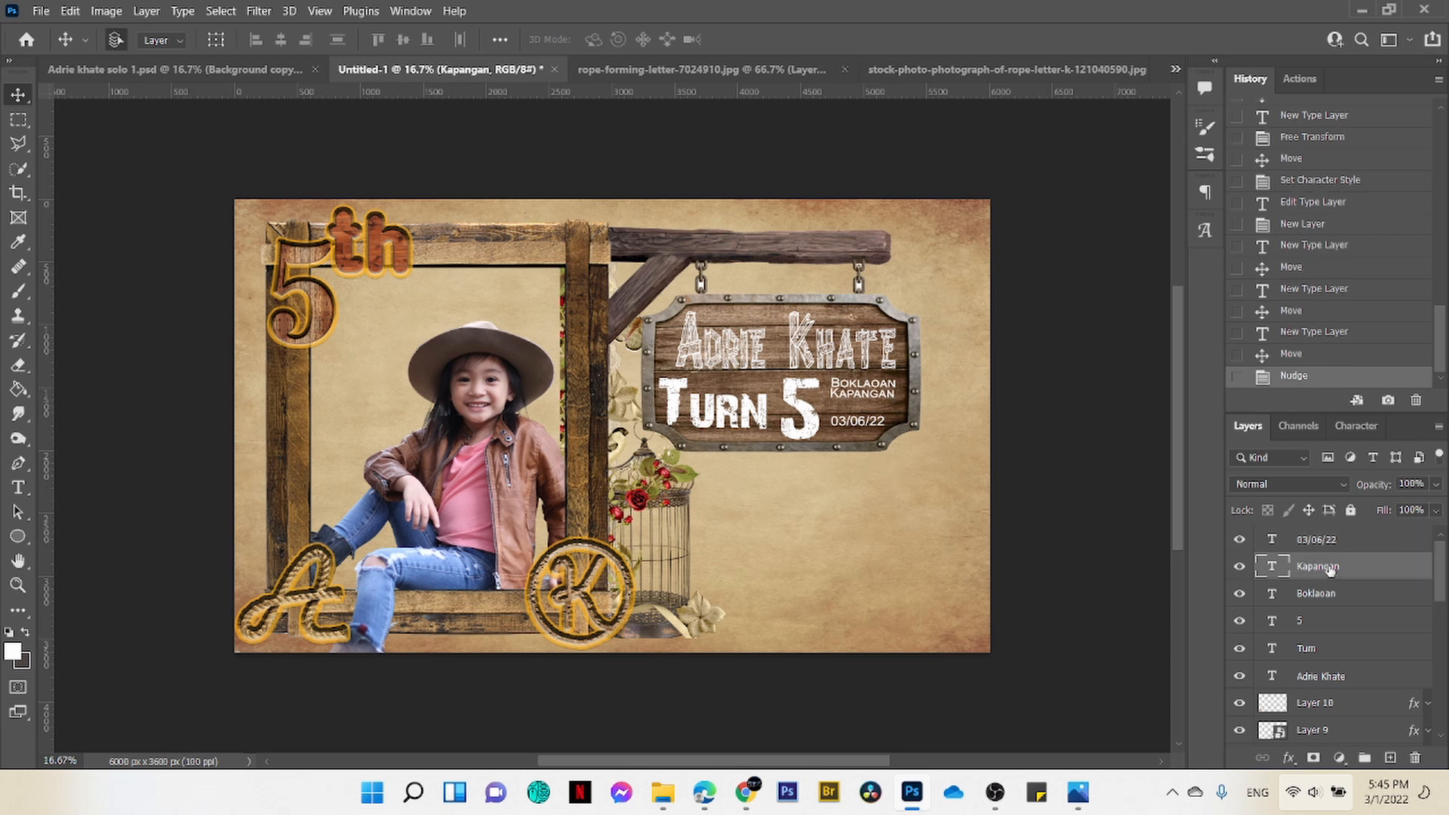
left_click(1338, 542)
key("shift+Up")
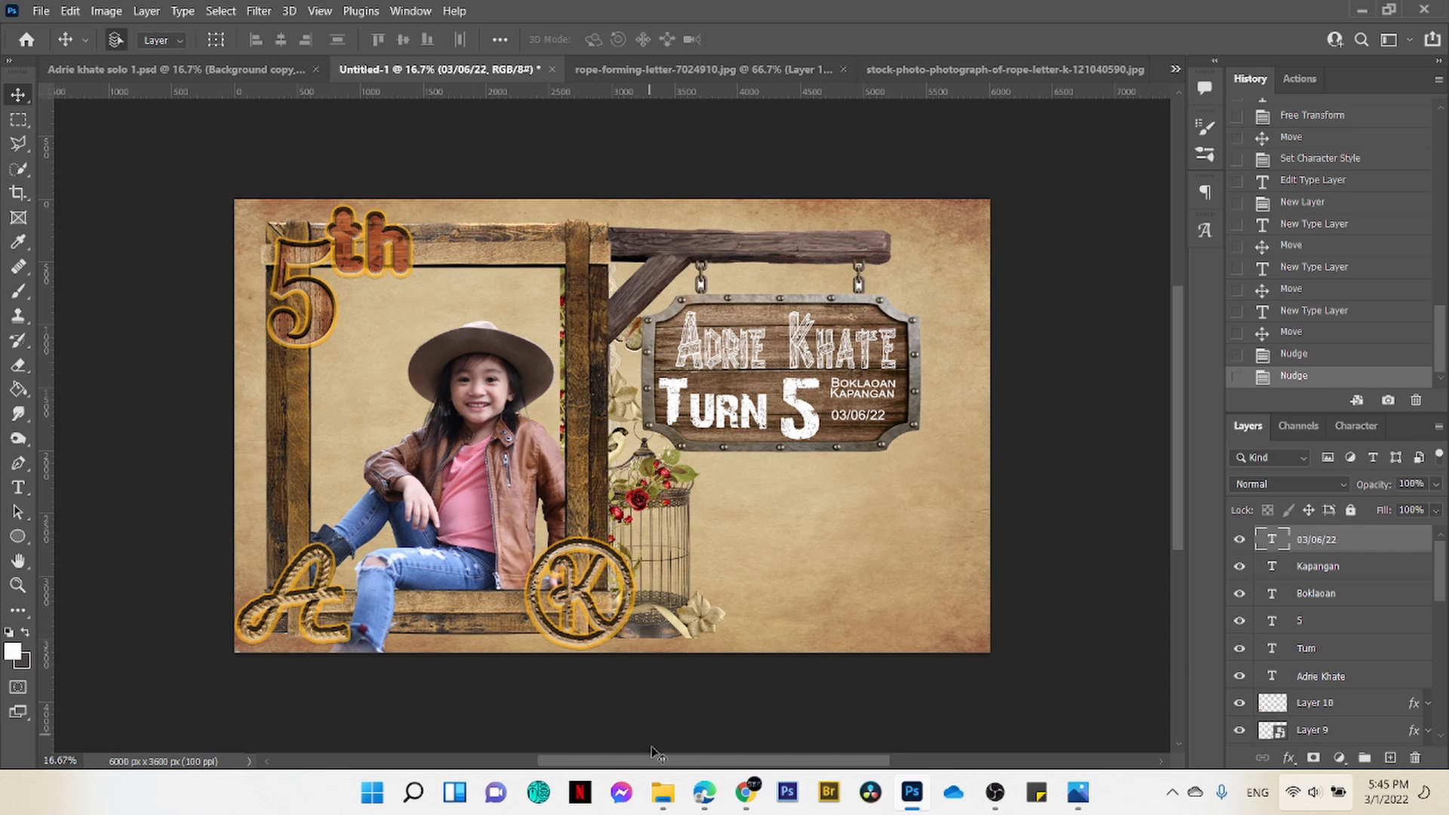
Step: Open the finished FINAL TARPAULIN.psd from the birthday folder and copy its five-photo collage into the Untitled-1 design, below the hanging sign
left_click(663, 793)
scroll(723, 679, "down", 10)
scroll(723, 679, "up", 5)
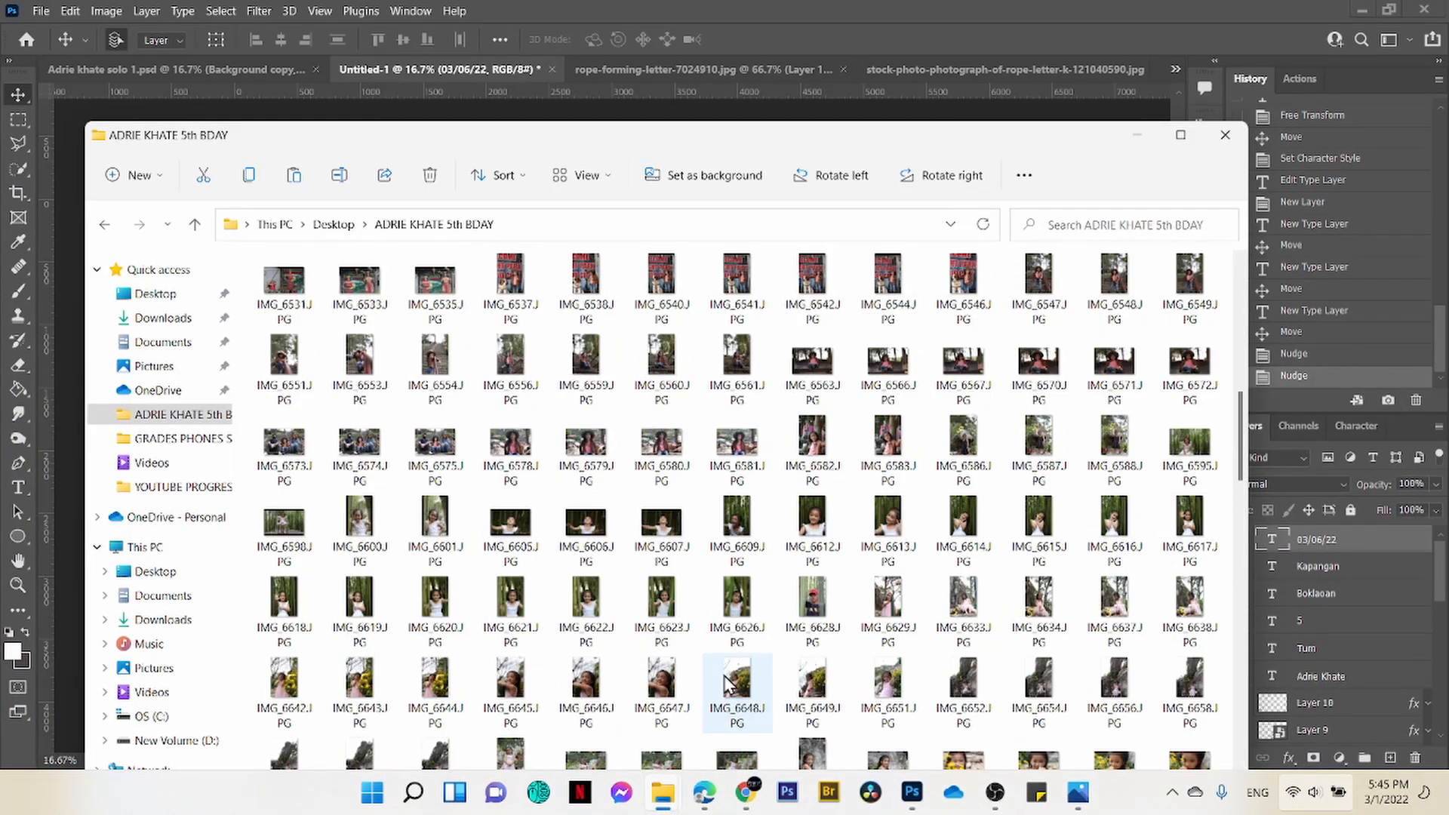
scroll(723, 679, "up", 5)
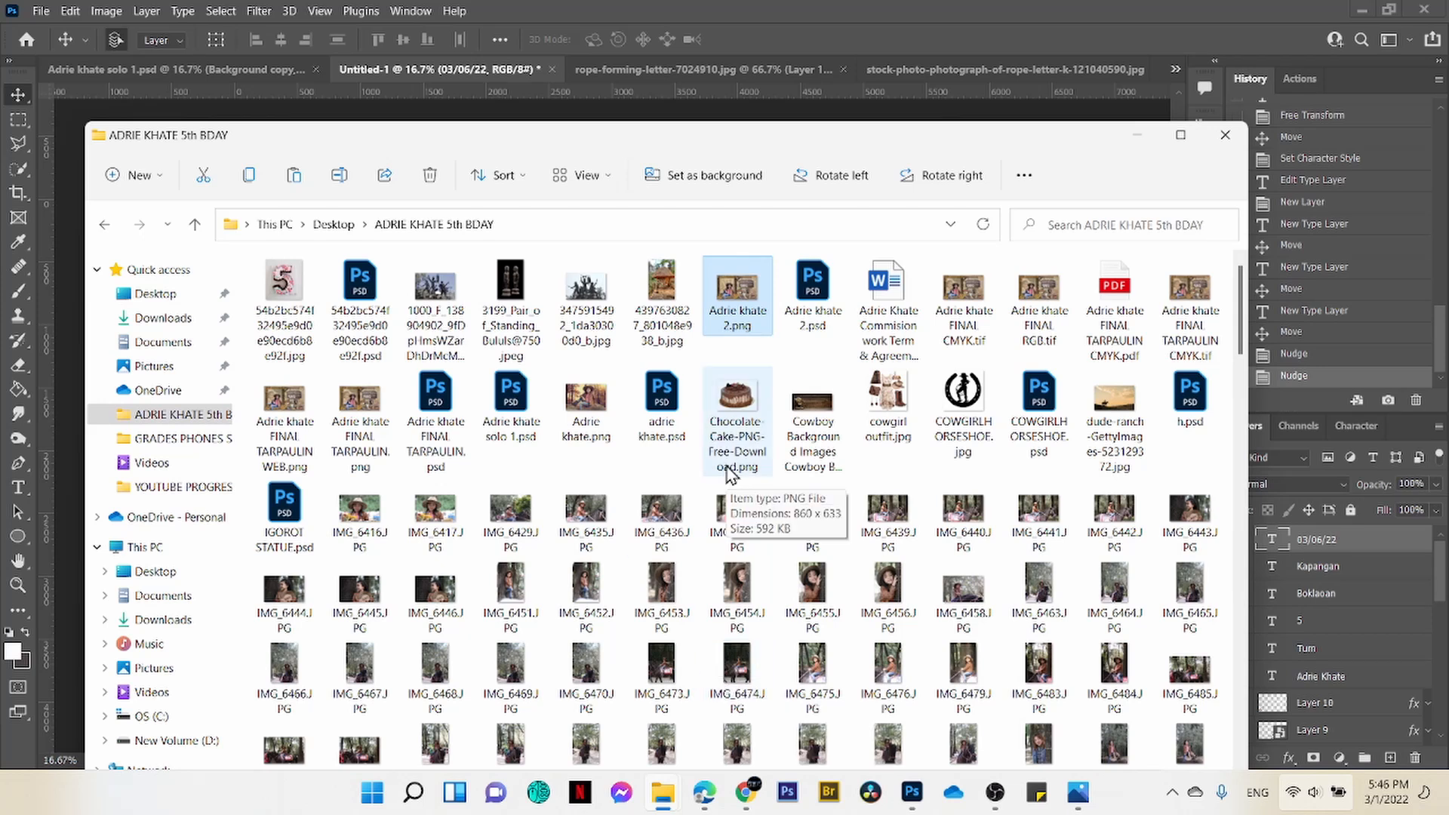
scroll(729, 474, "down", 15)
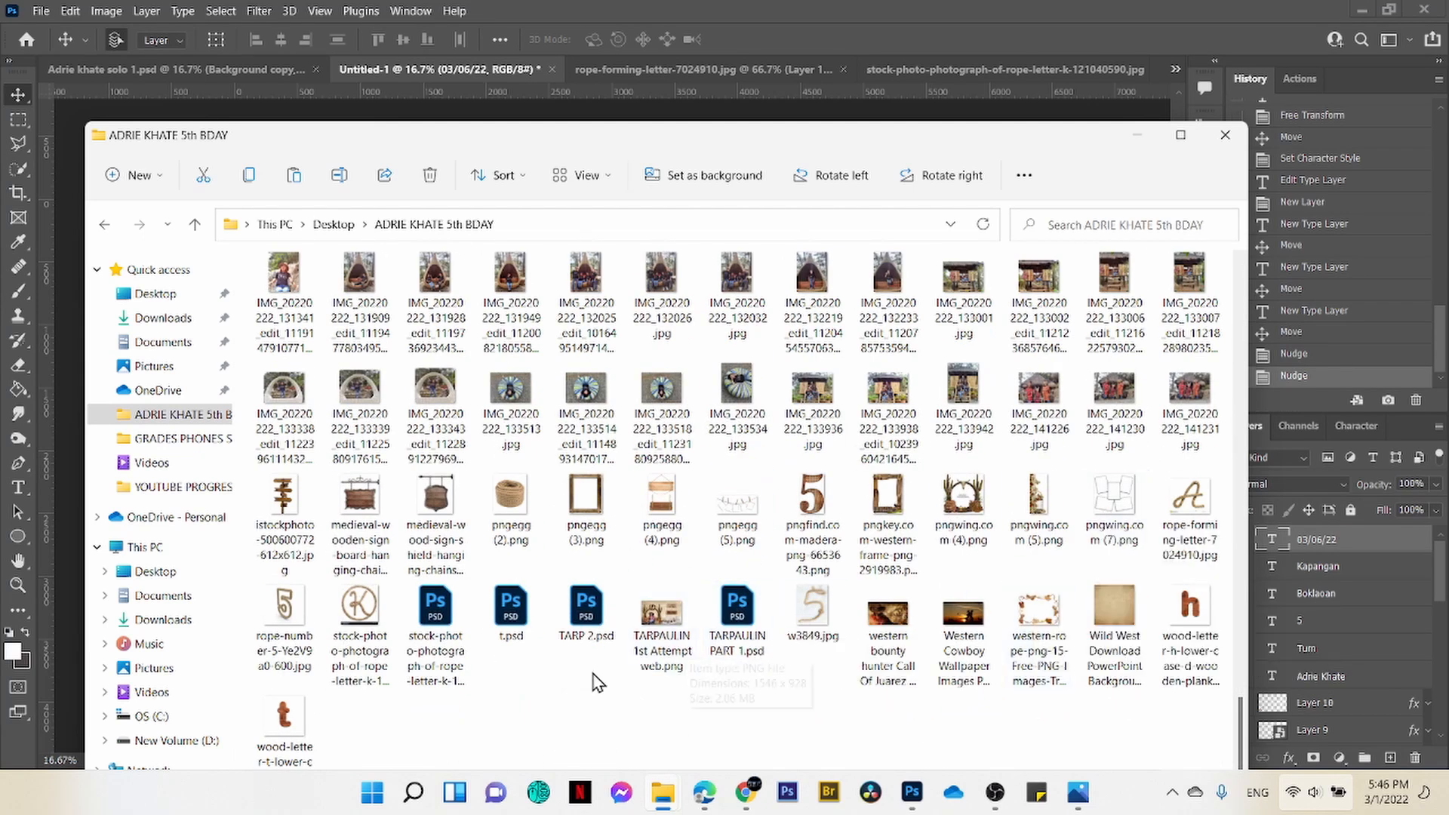
scroll(597, 682, "up", 15)
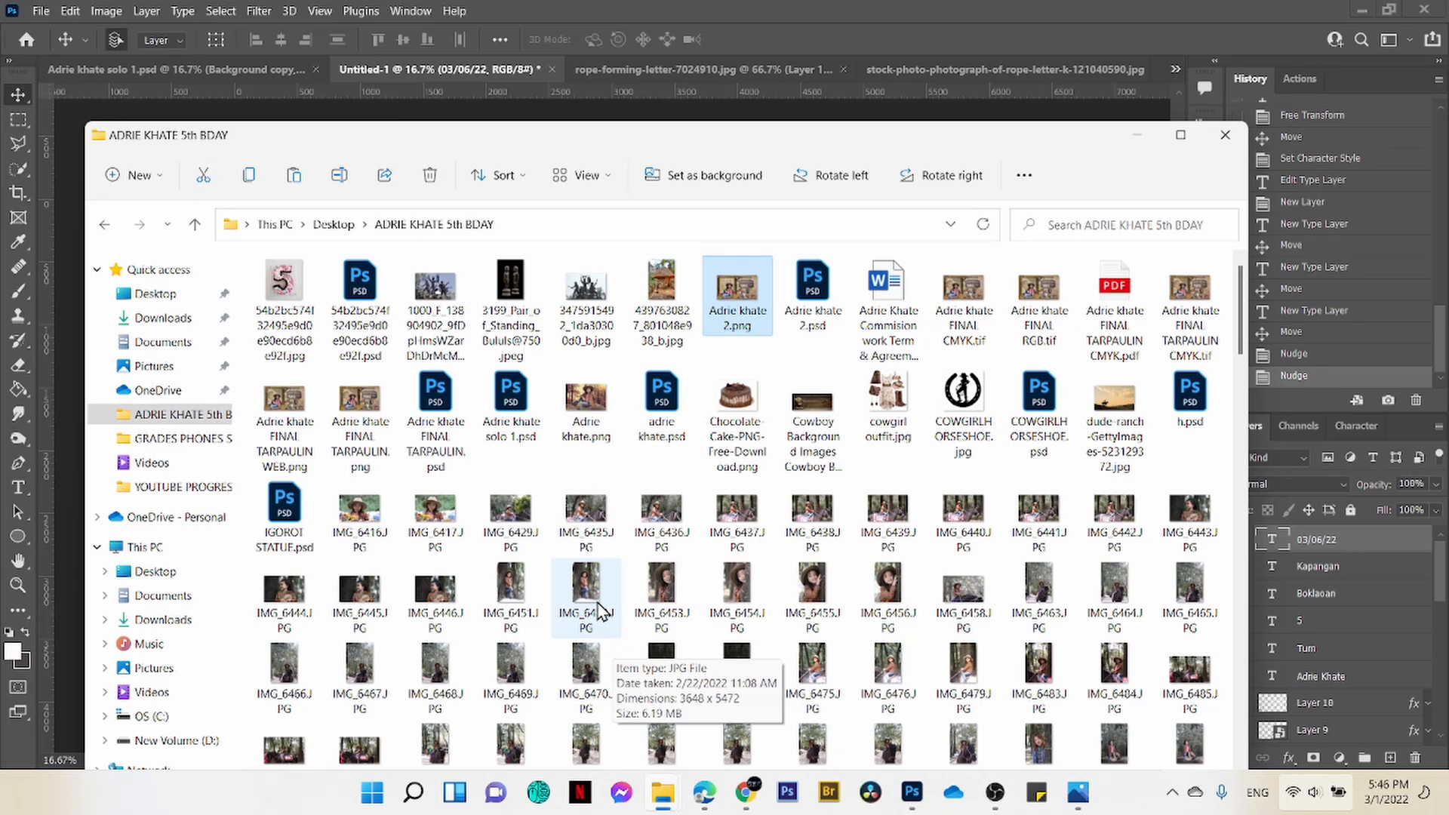
double_click(432, 400)
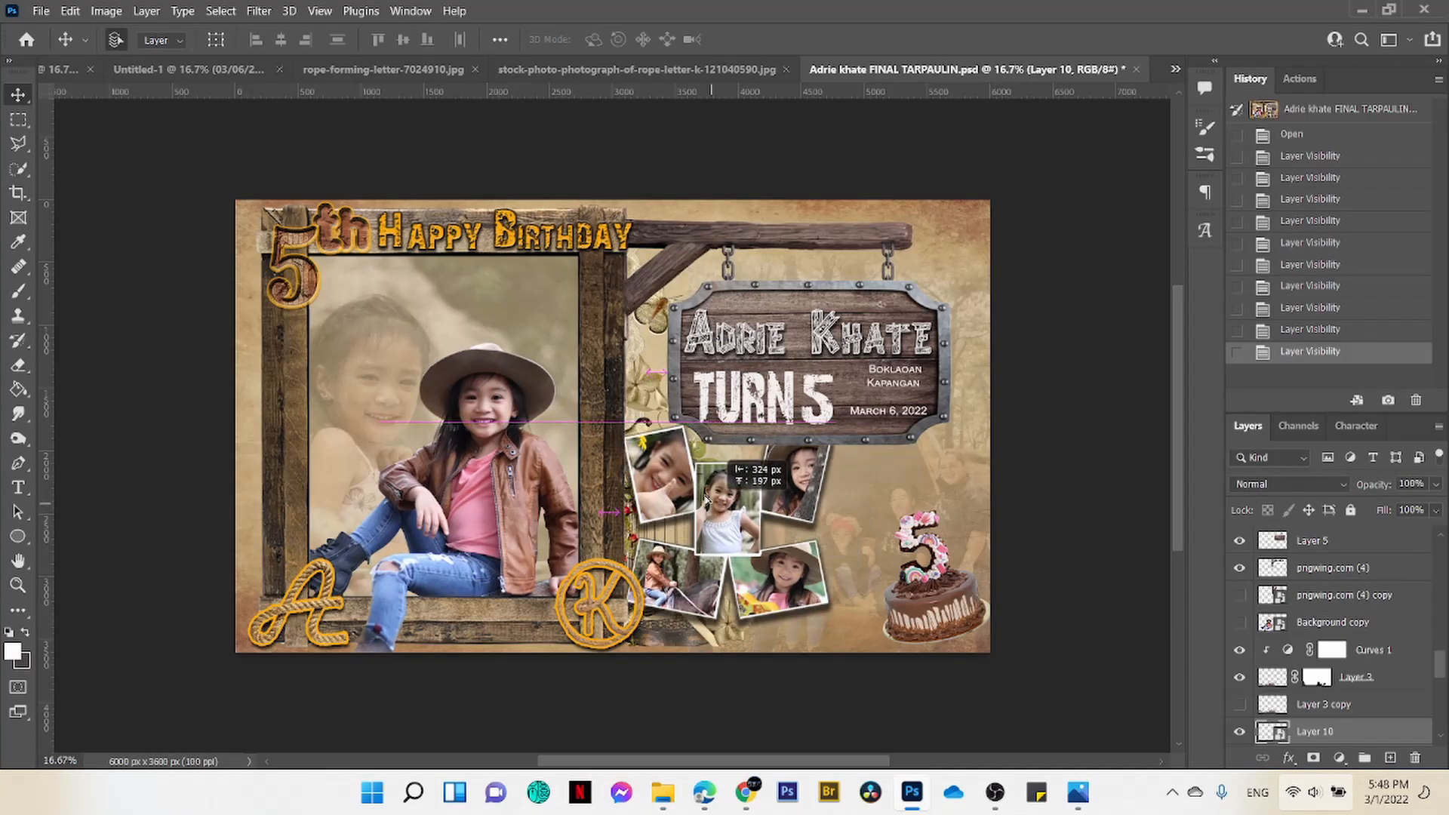
left_click_drag(360, 86, 768, 542)
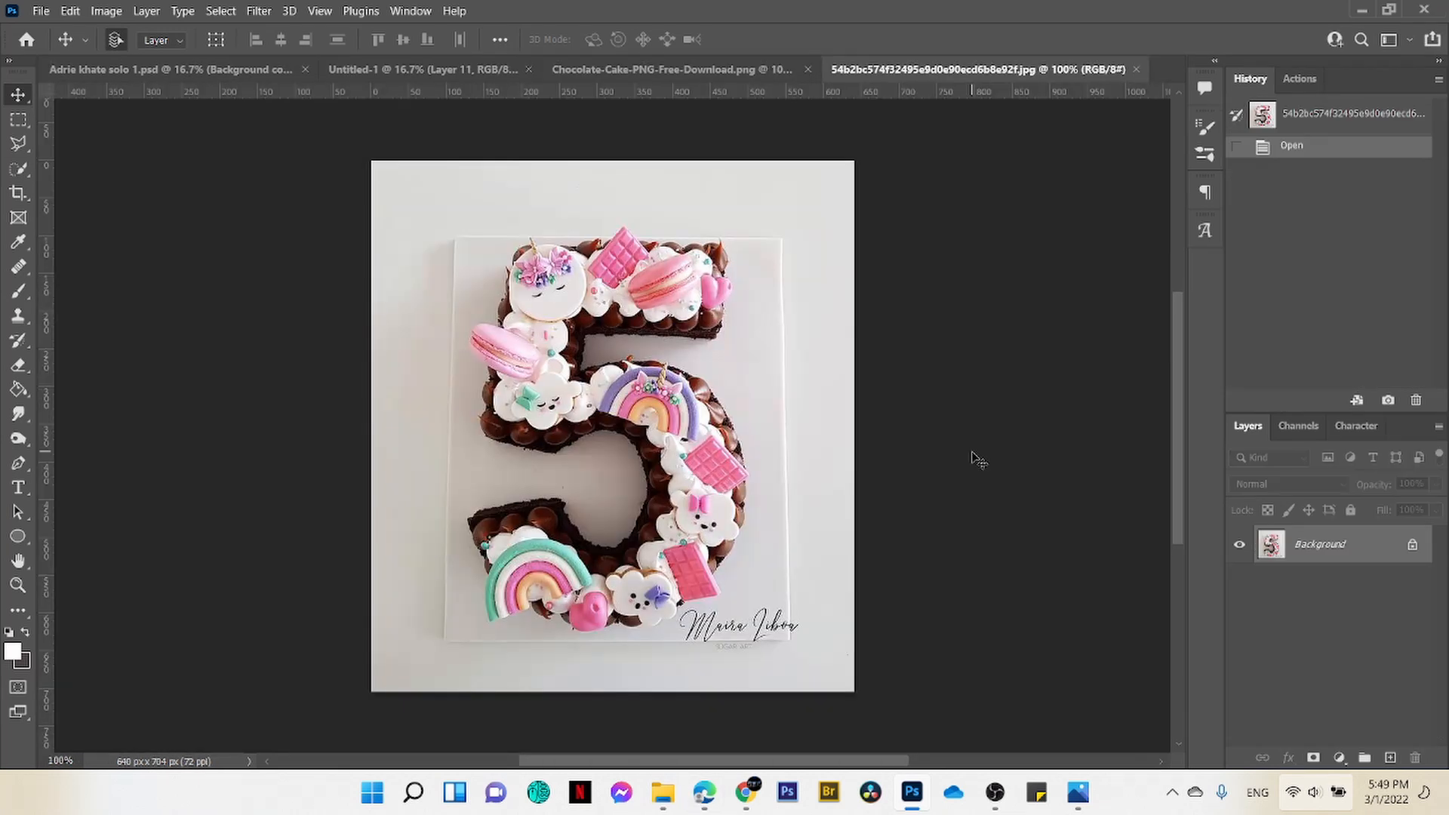
Step: Select the whole number 5 cake in the 54b2bc574f32495e9d0e90ecd6b8e92f.jpg picture with the Quick Selection tool, including its pink and white decorations
key("w")
left_click_drag(679, 272, 543, 271)
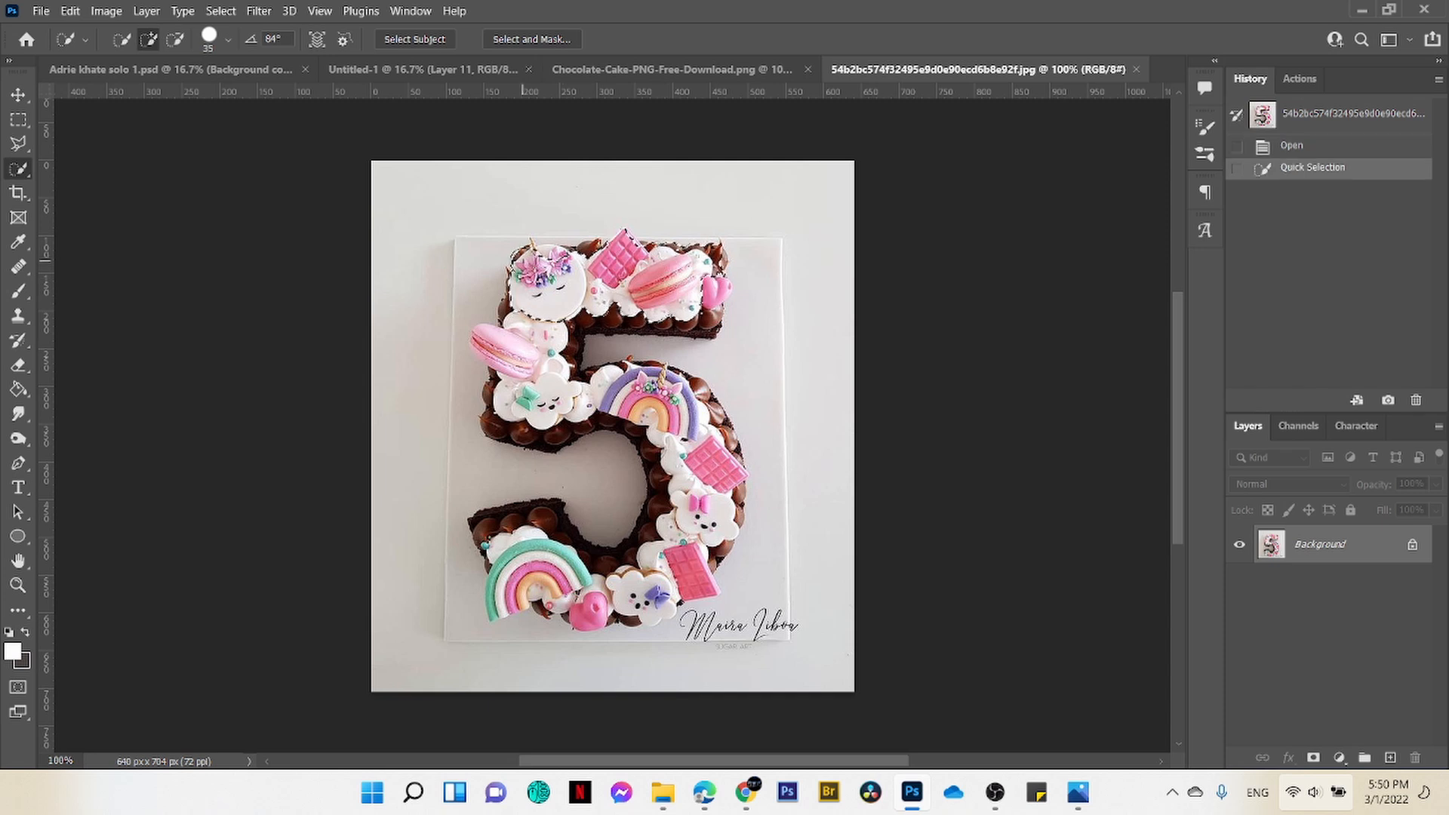
left_click_drag(504, 404, 532, 432)
left_click(581, 370)
left_click(626, 397)
left_click(668, 404)
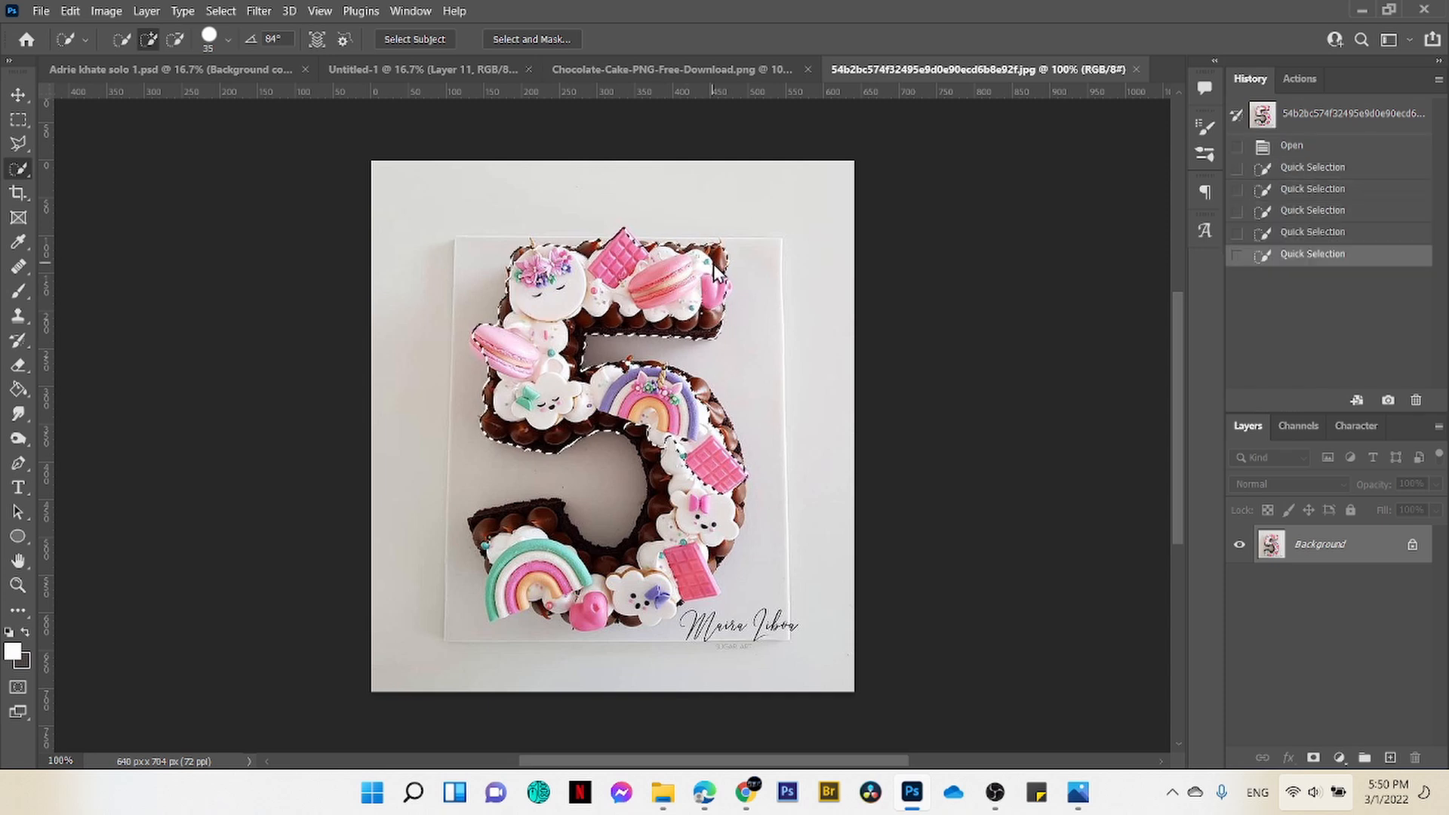
left_click(701, 427)
left_click(712, 459)
left_click(709, 513)
left_click(668, 490)
left_click(691, 566)
left_click(641, 593)
left_click(588, 608)
left_click(536, 574)
left_click(521, 521)
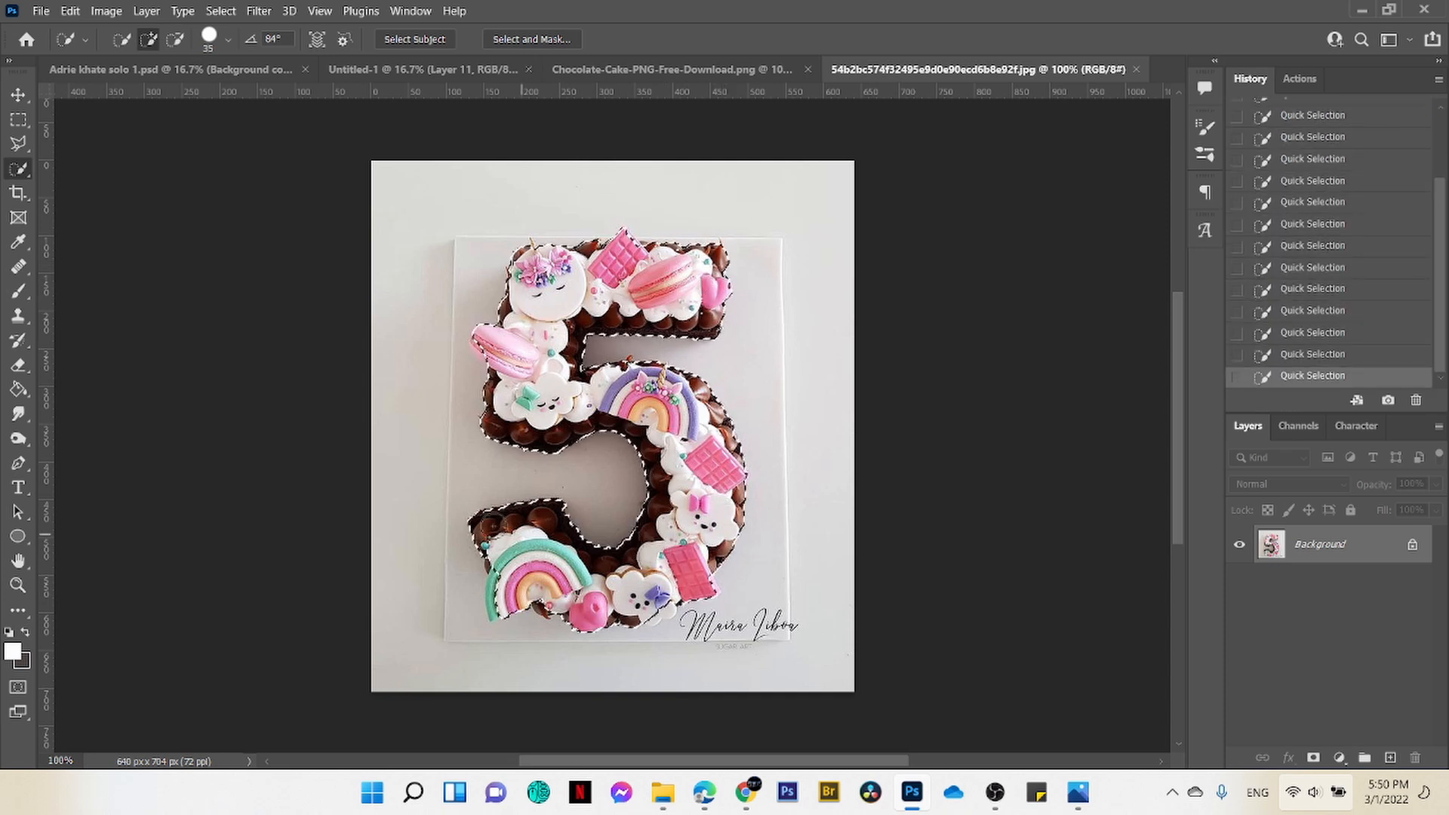
left_click(702, 454)
left_click(657, 604)
left_click(502, 351)
left_click(576, 277)
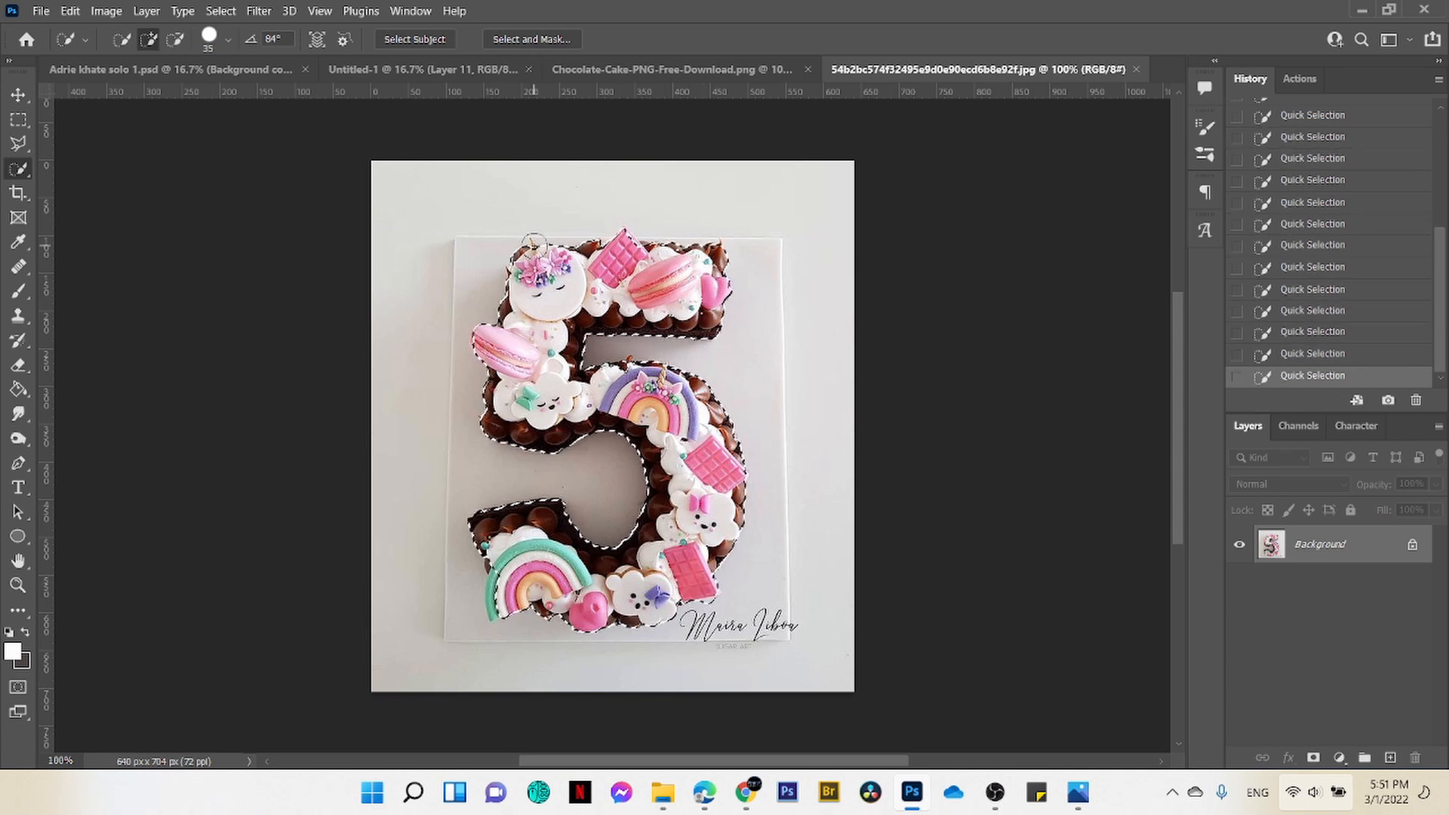
left_click(542, 586)
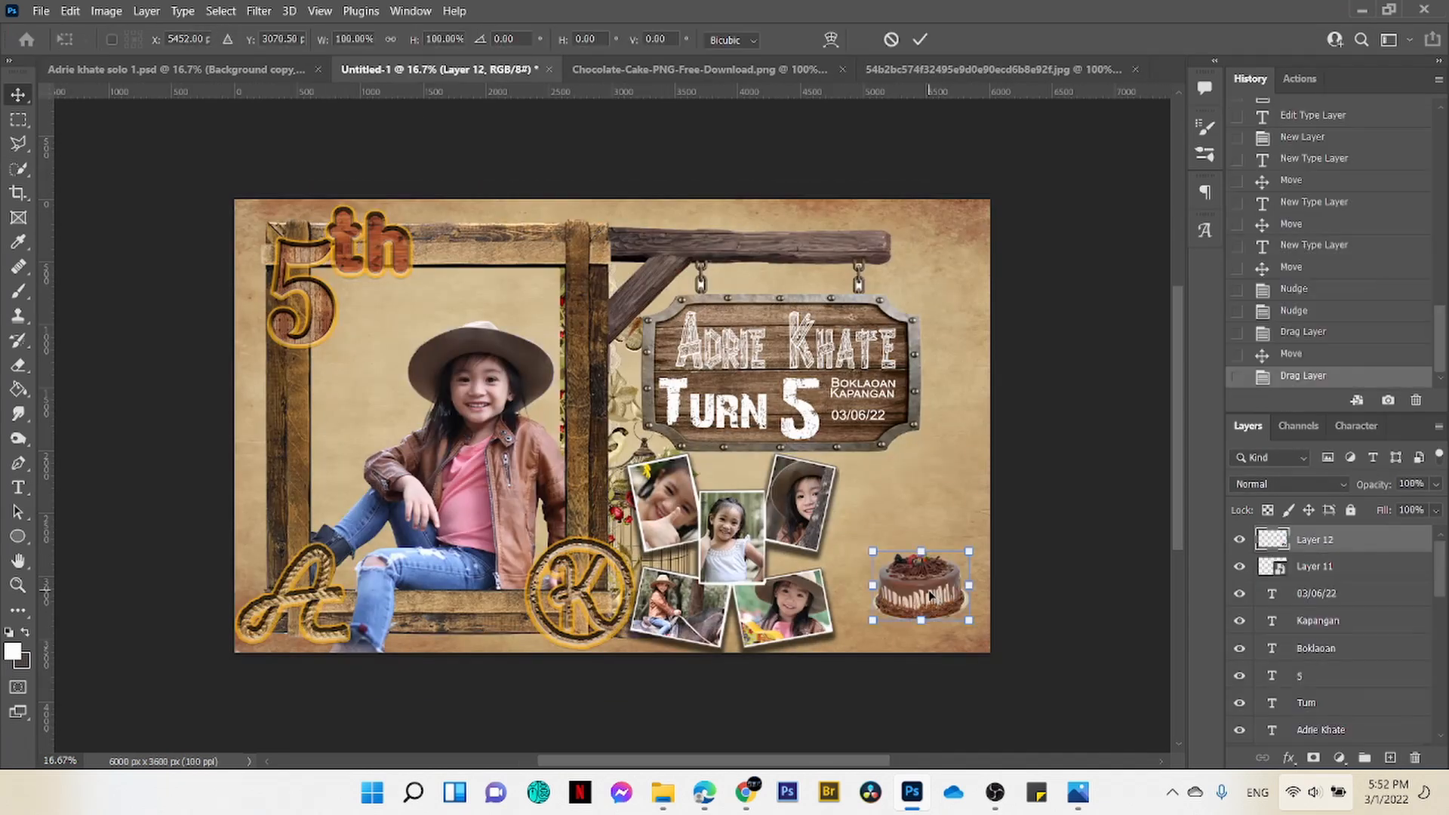
Step: Enlarge the chocolate cake beside the photo collage, and bring in the selected number 5, converted to a smart object and scaled to stand on it
mouse_move(981, 545)
left_mouse_down()
mouse_move(960, 538)
mouse_move(977, 554)
left_mouse_up()
key("Return")
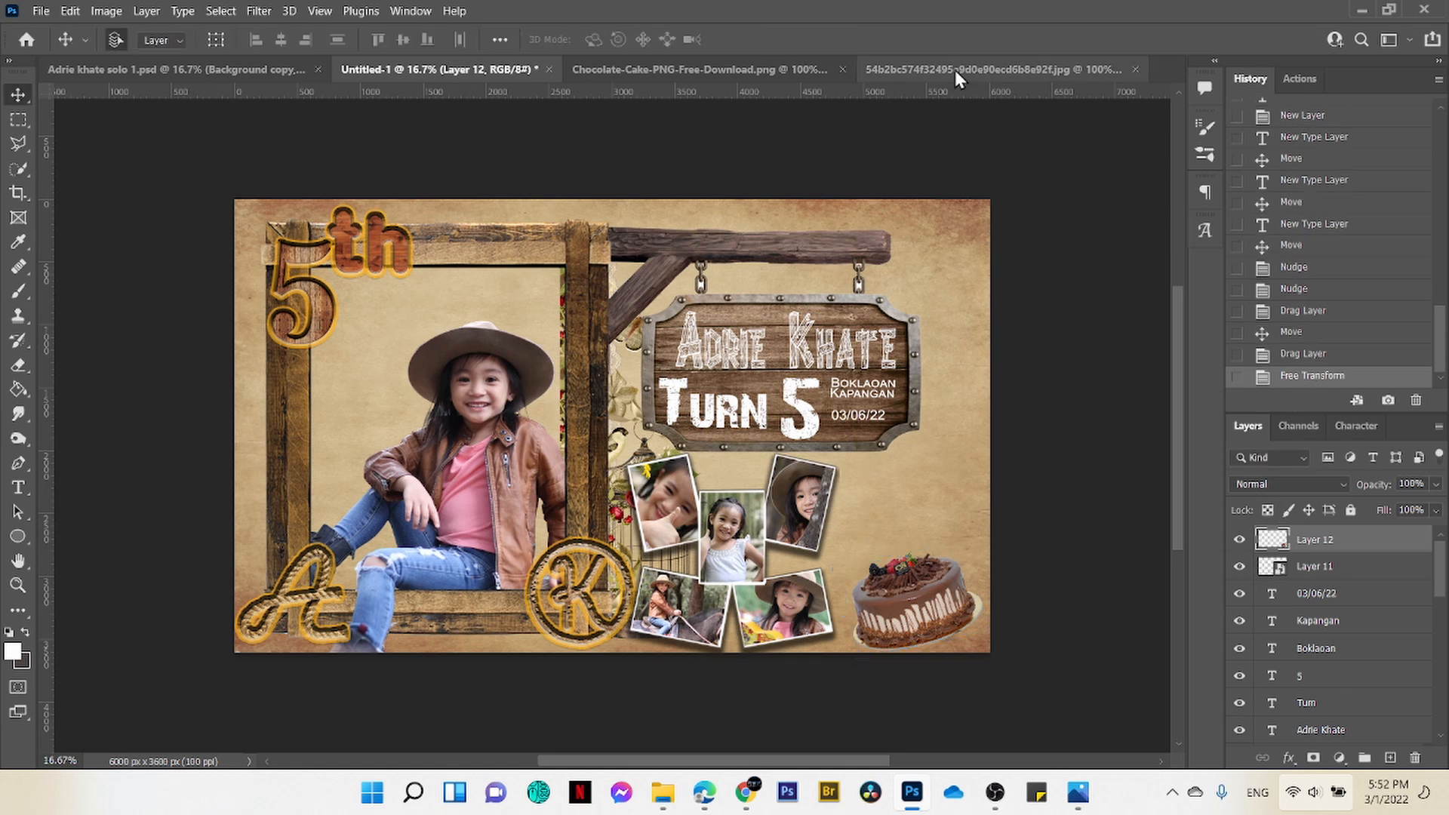
left_click(954, 69)
left_click_drag(621, 335, 944, 447)
key("ctrl+t")
left_click(935, 40)
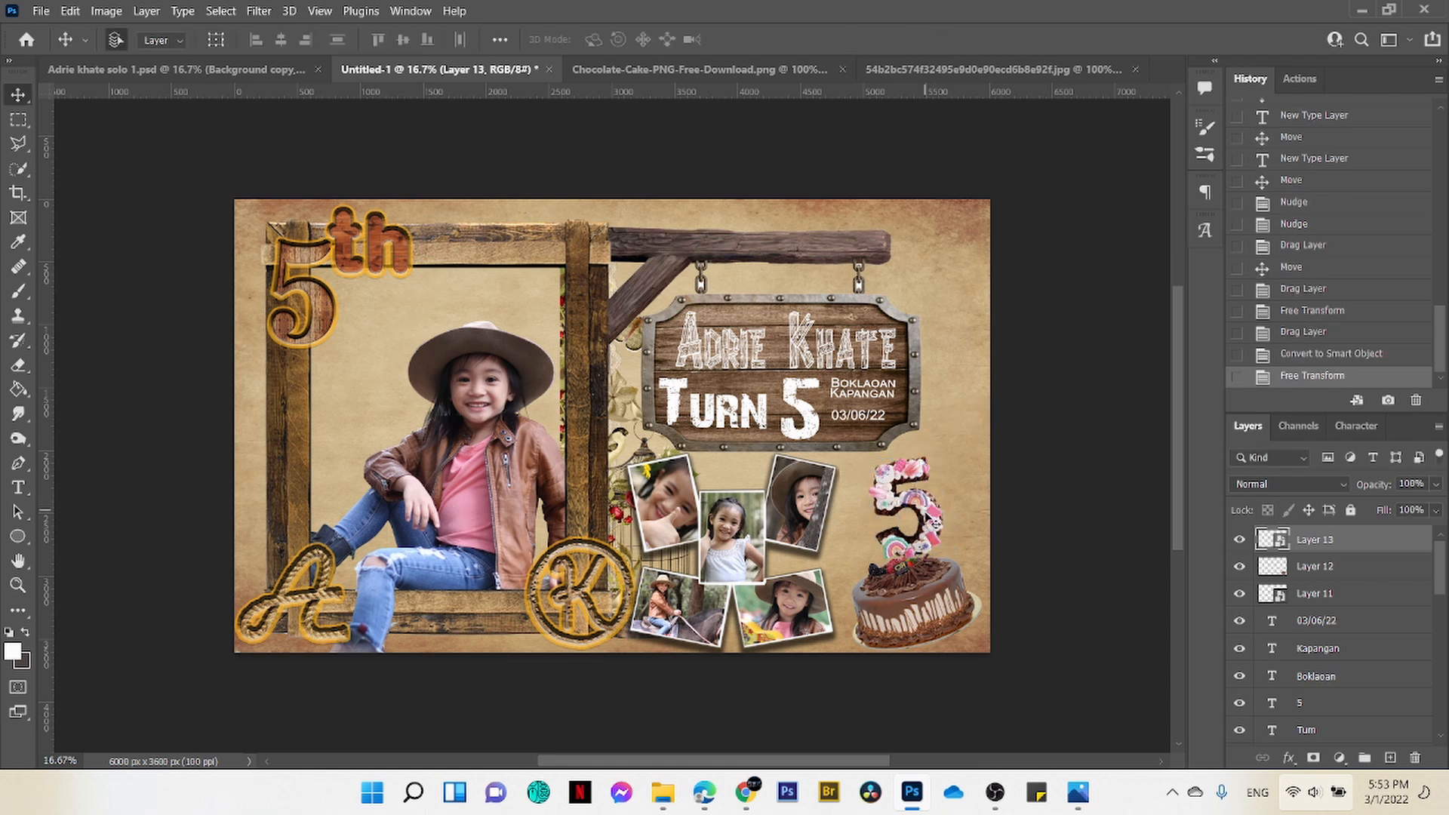
left_click_drag(926, 511, 913, 525)
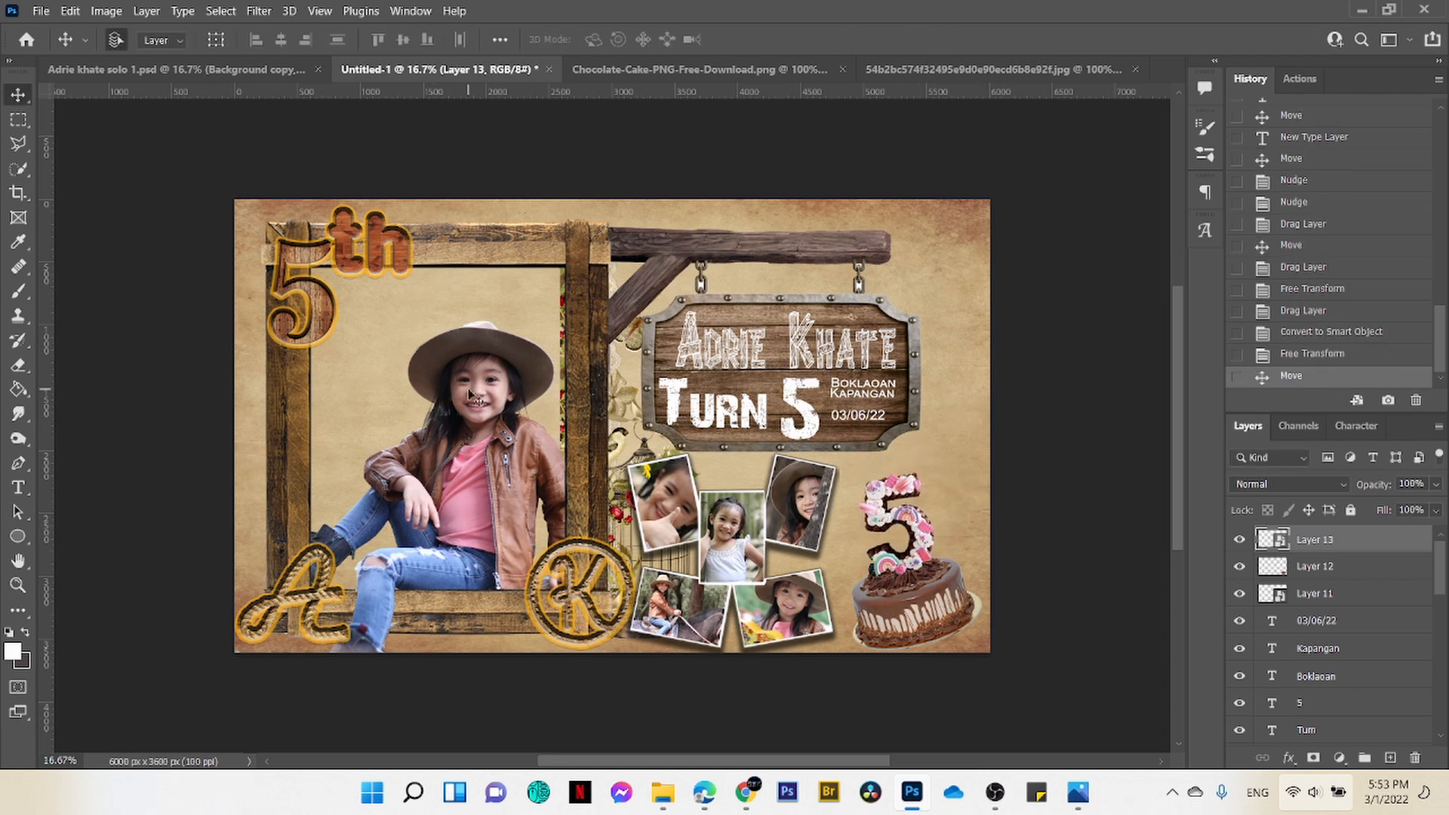
Step: Brighten the girl with a Curves adjustment clipped to Background copy 2, its mask inverted and painted back in with a 26% opacity brush
left_click(1339, 757)
left_click(1295, 534)
left_click_drag(1211, 552, 1211, 539)
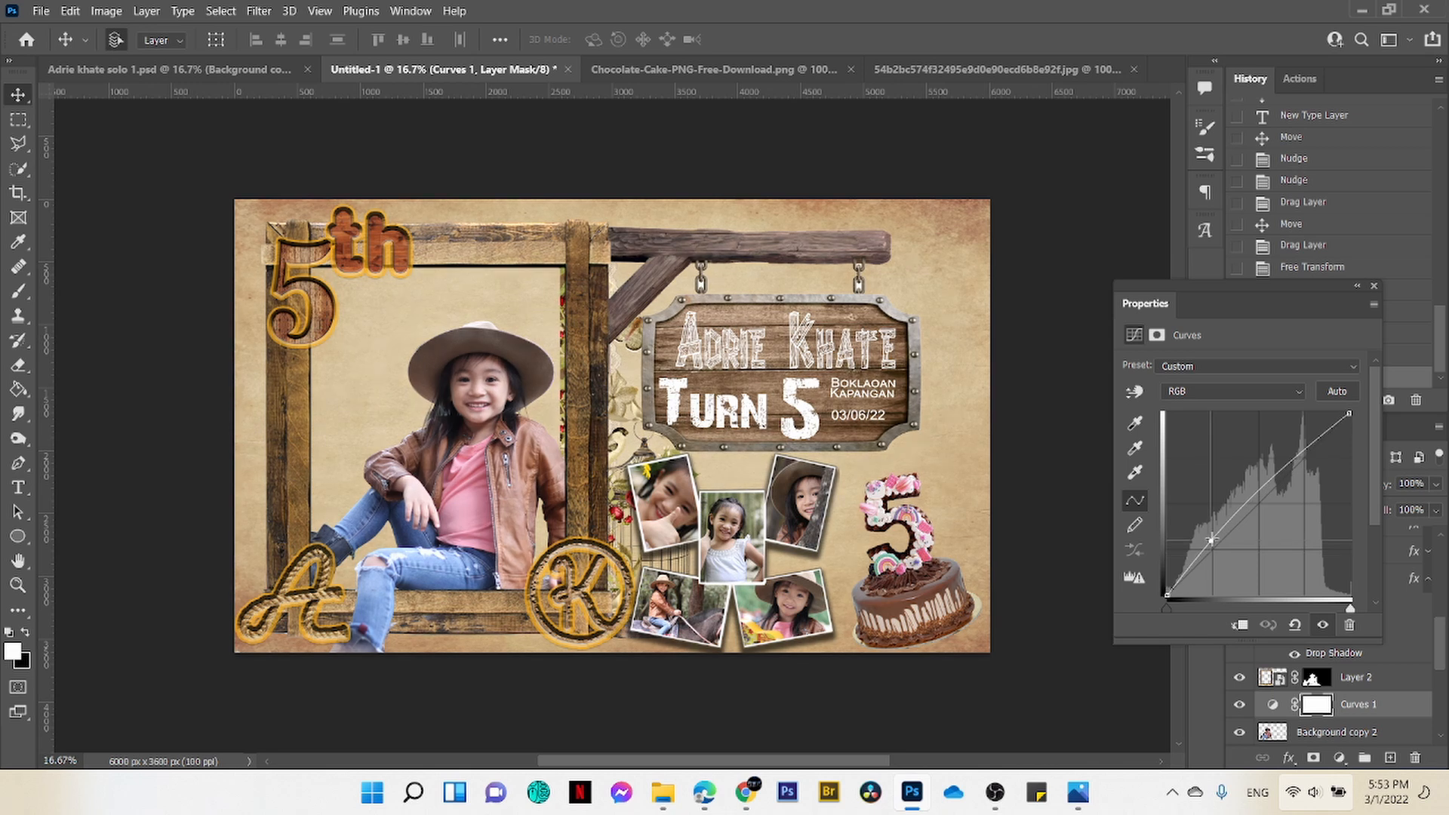
key("ctrl+alt+g")
key("ctrl+i")
key("b")
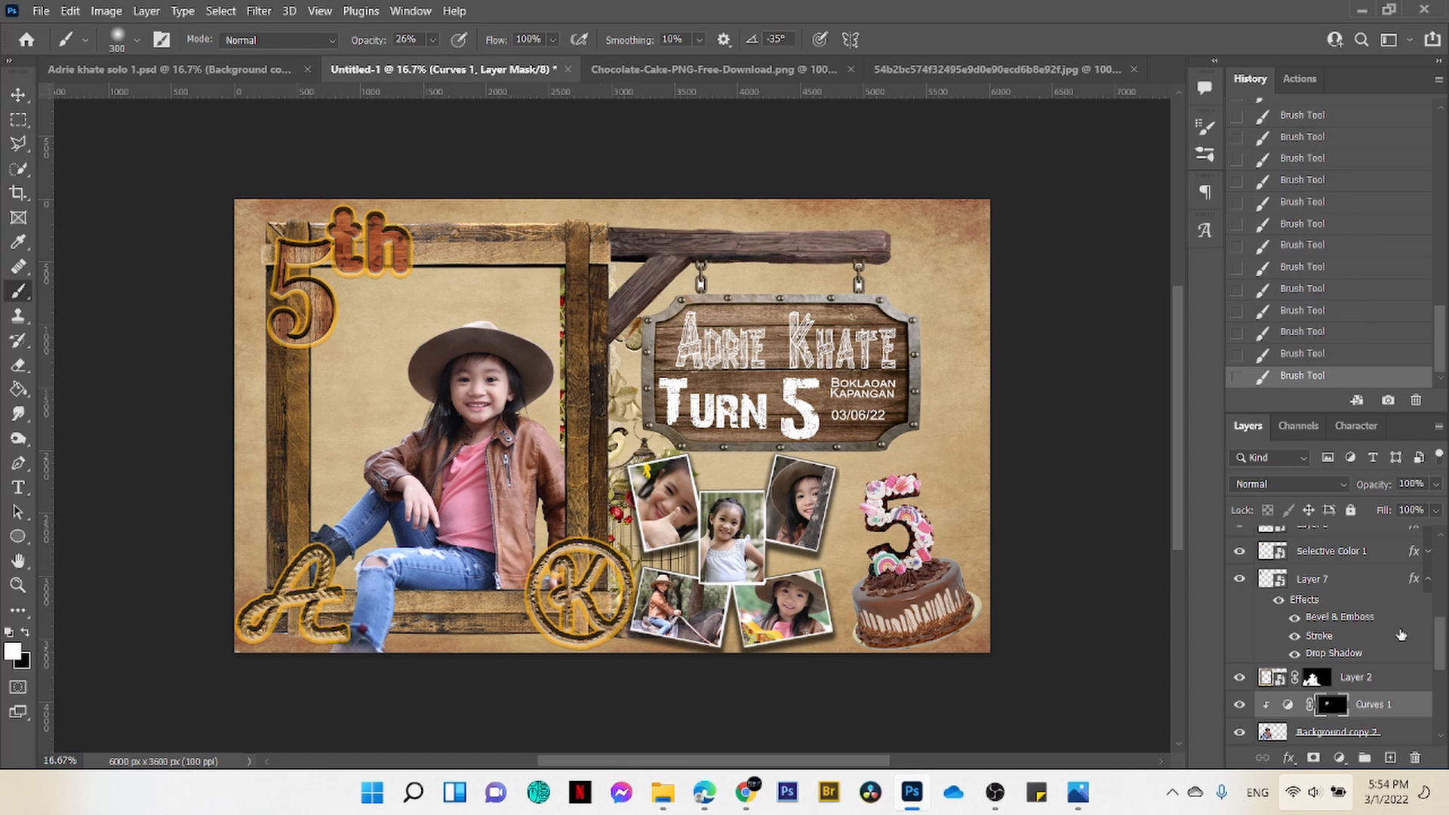
Step: Open IMG_6710.JPG from the birthday folder and bring the photo into the design above Layer 6, behind the girl
scroll(1348, 665, "down", 3)
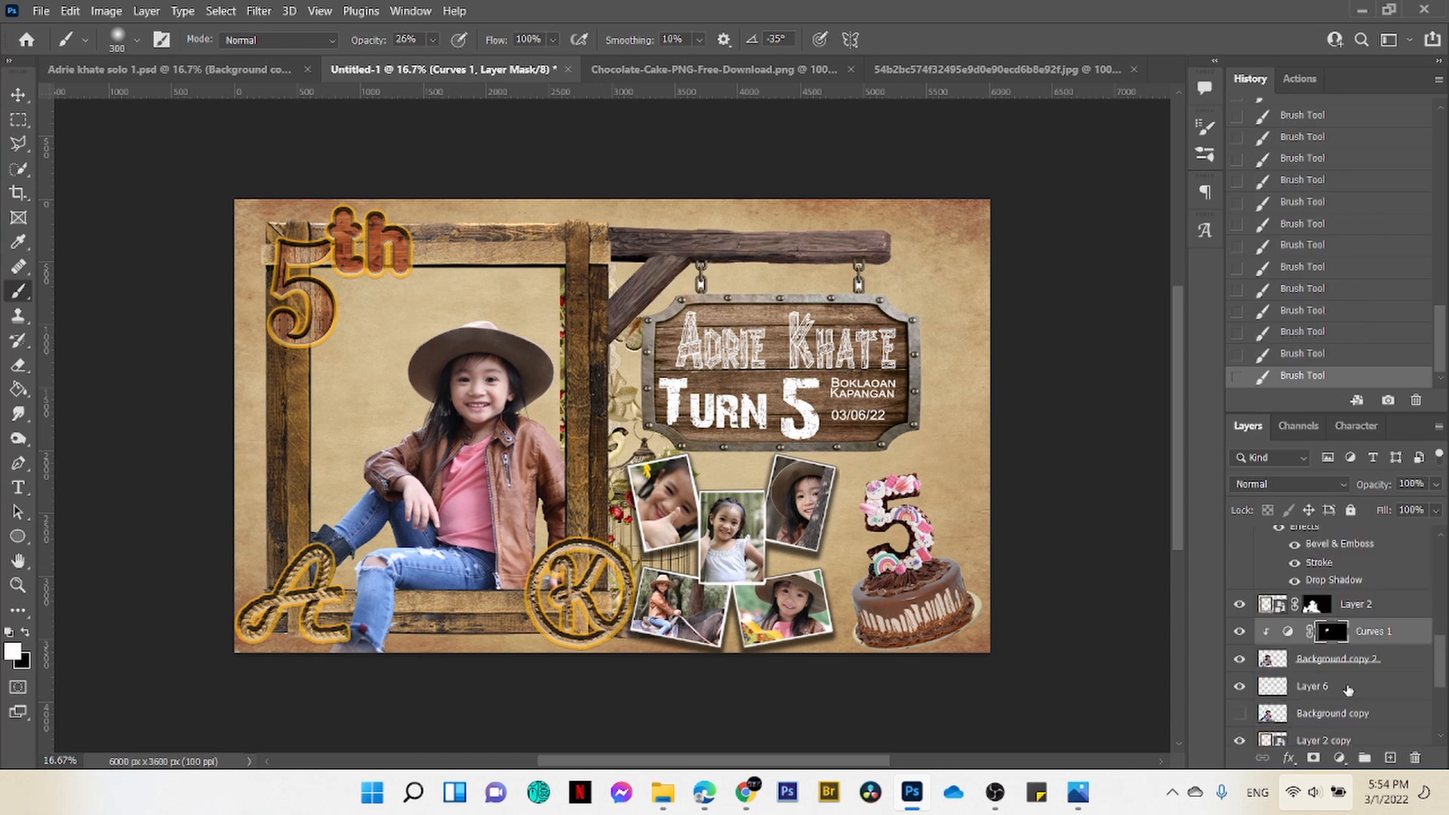
left_click(1348, 688)
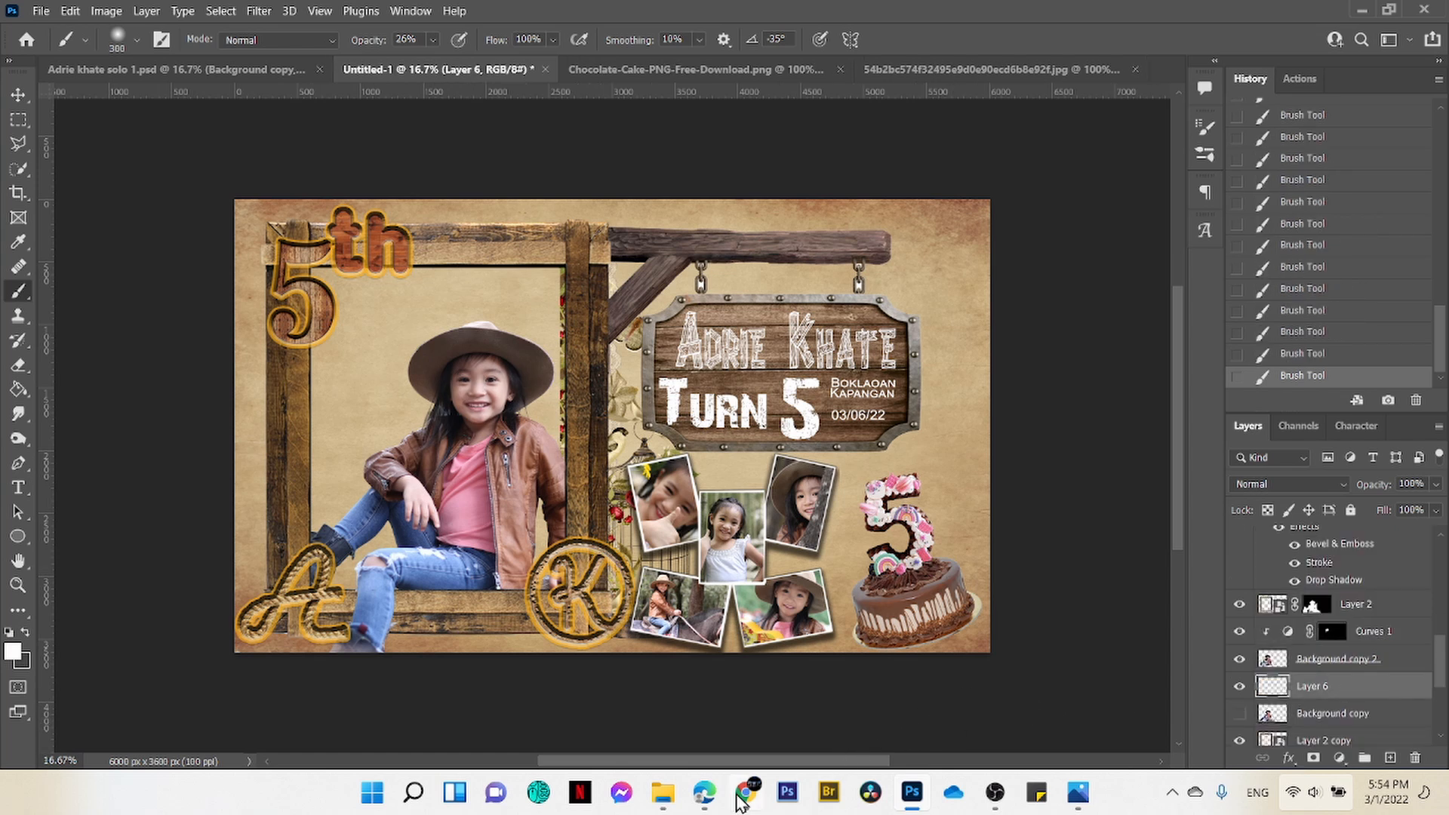
mouse_move(662, 792)
left_click(695, 729)
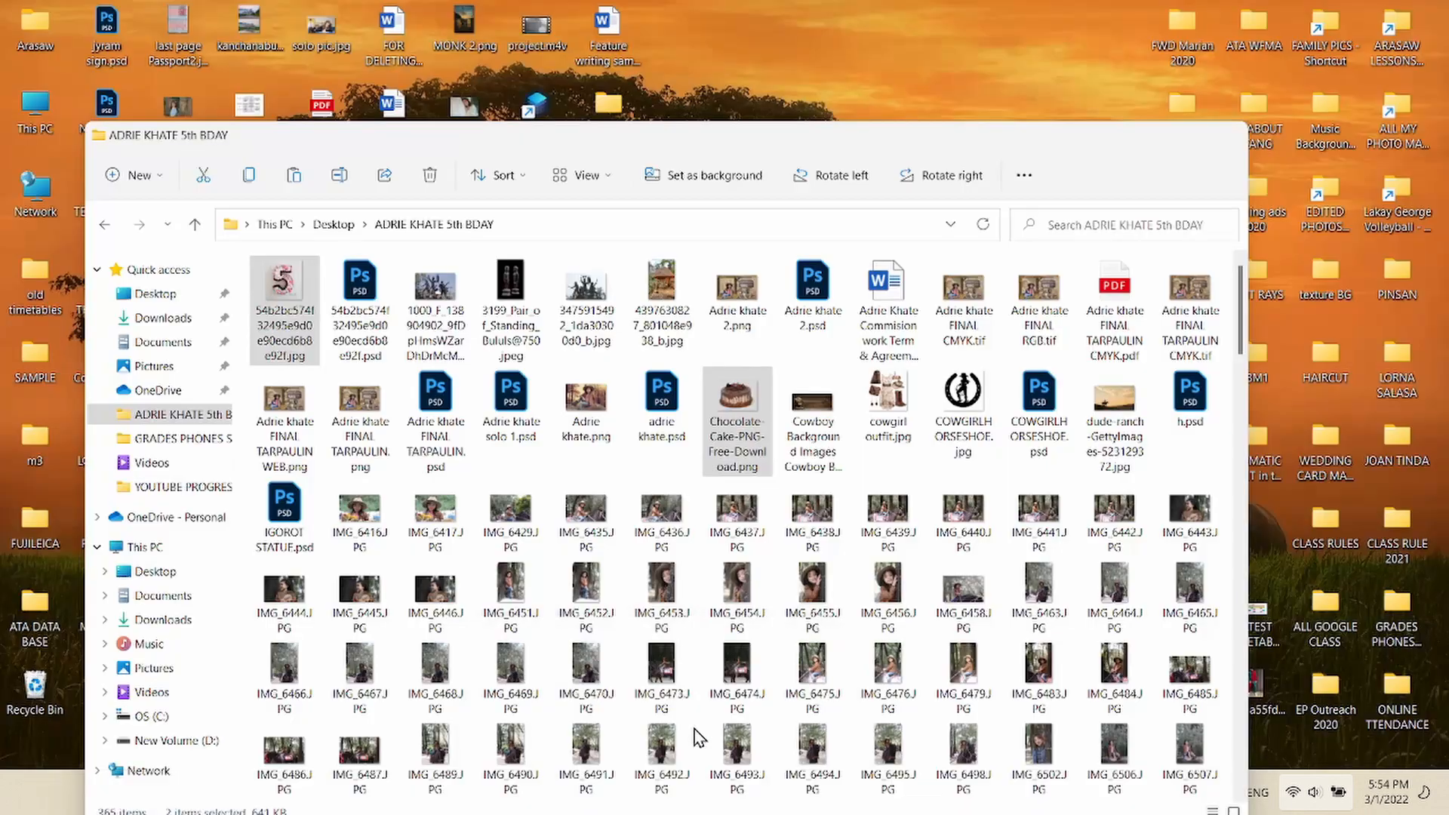
scroll(715, 717, "down", 10)
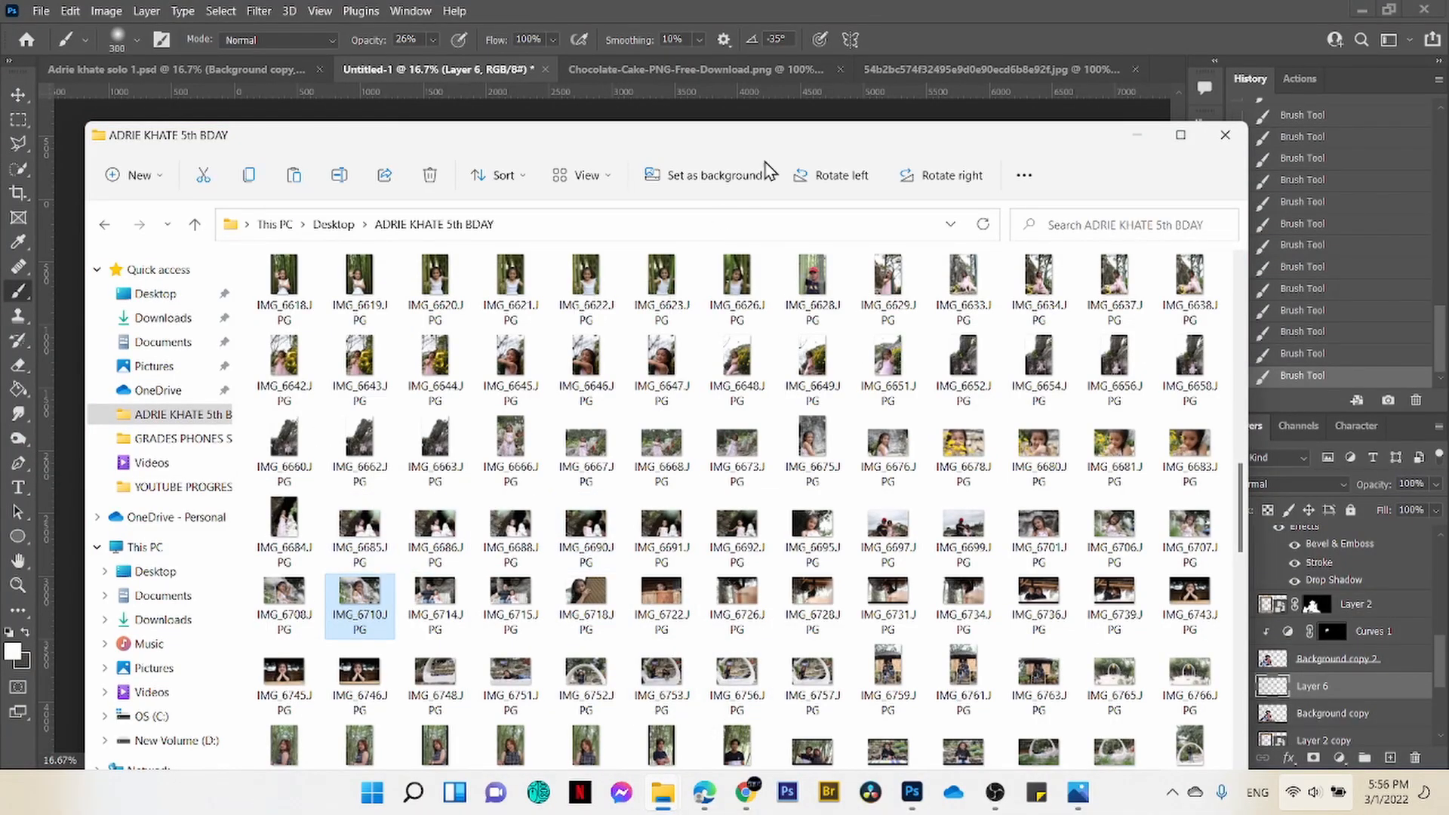
left_click_drag(768, 170, 1155, 69)
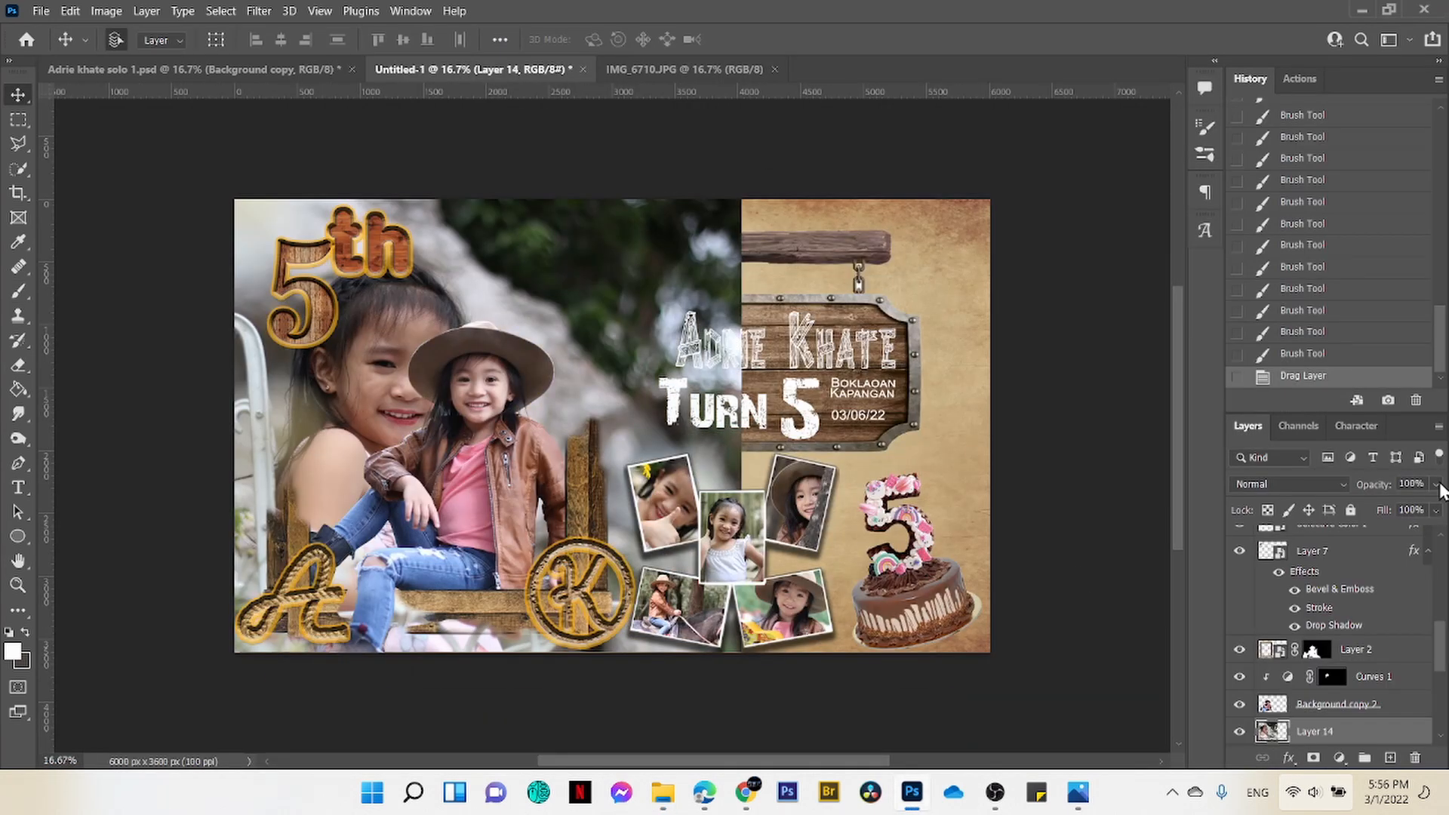
Step: Lower the background photo's opacity to 22% and scale it to about 71%, placing the faded face inside the wooden frame
left_click_drag(1437, 483, 1366, 509)
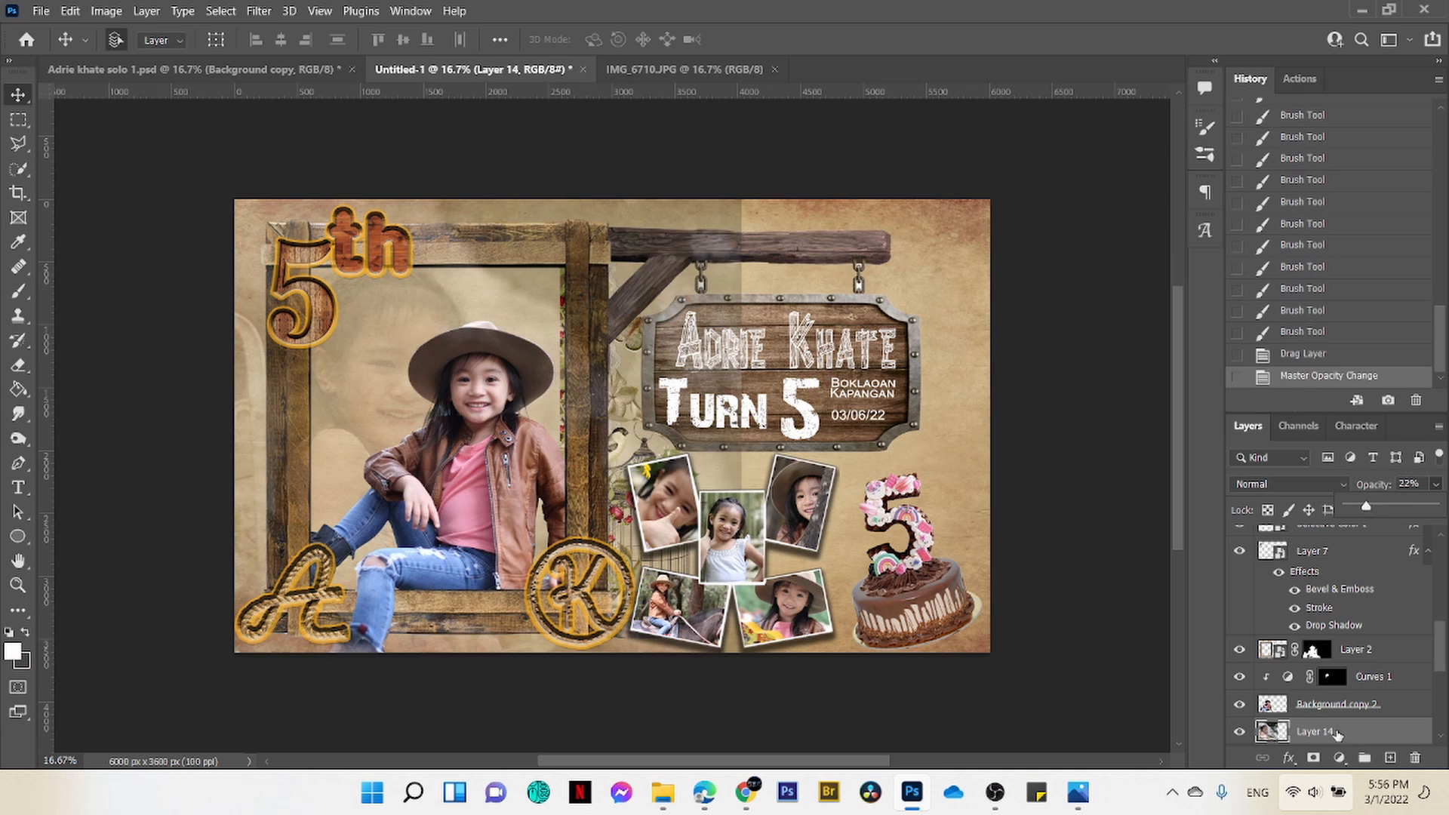
key("ctrl+t")
left_click_drag(754, 187, 622, 256)
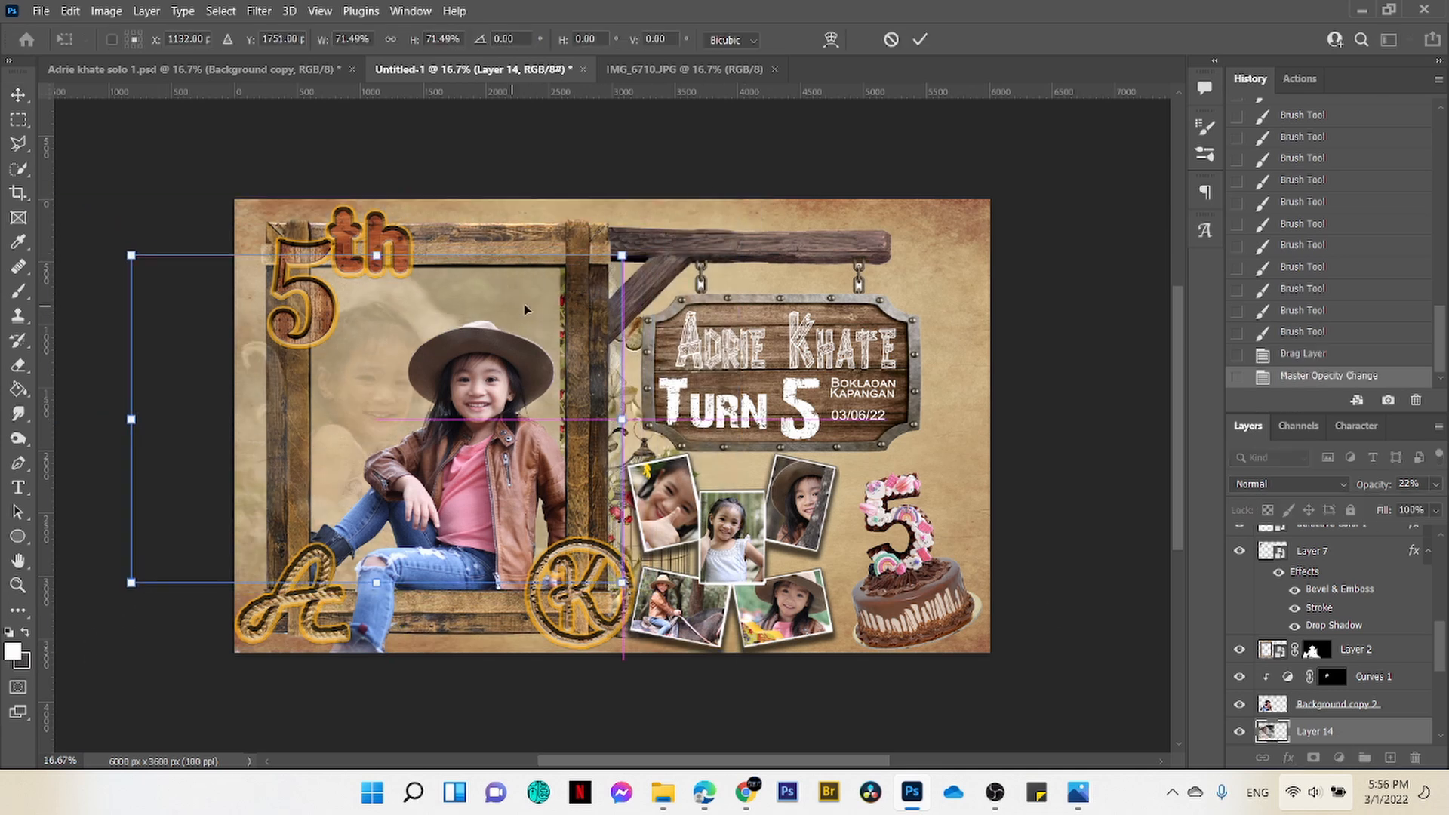
key("Return")
Step: Add a layer mask to the faded photo and paint black over the parts that extend past the wooden frame
left_click(1314, 757)
key("b")
key("x")
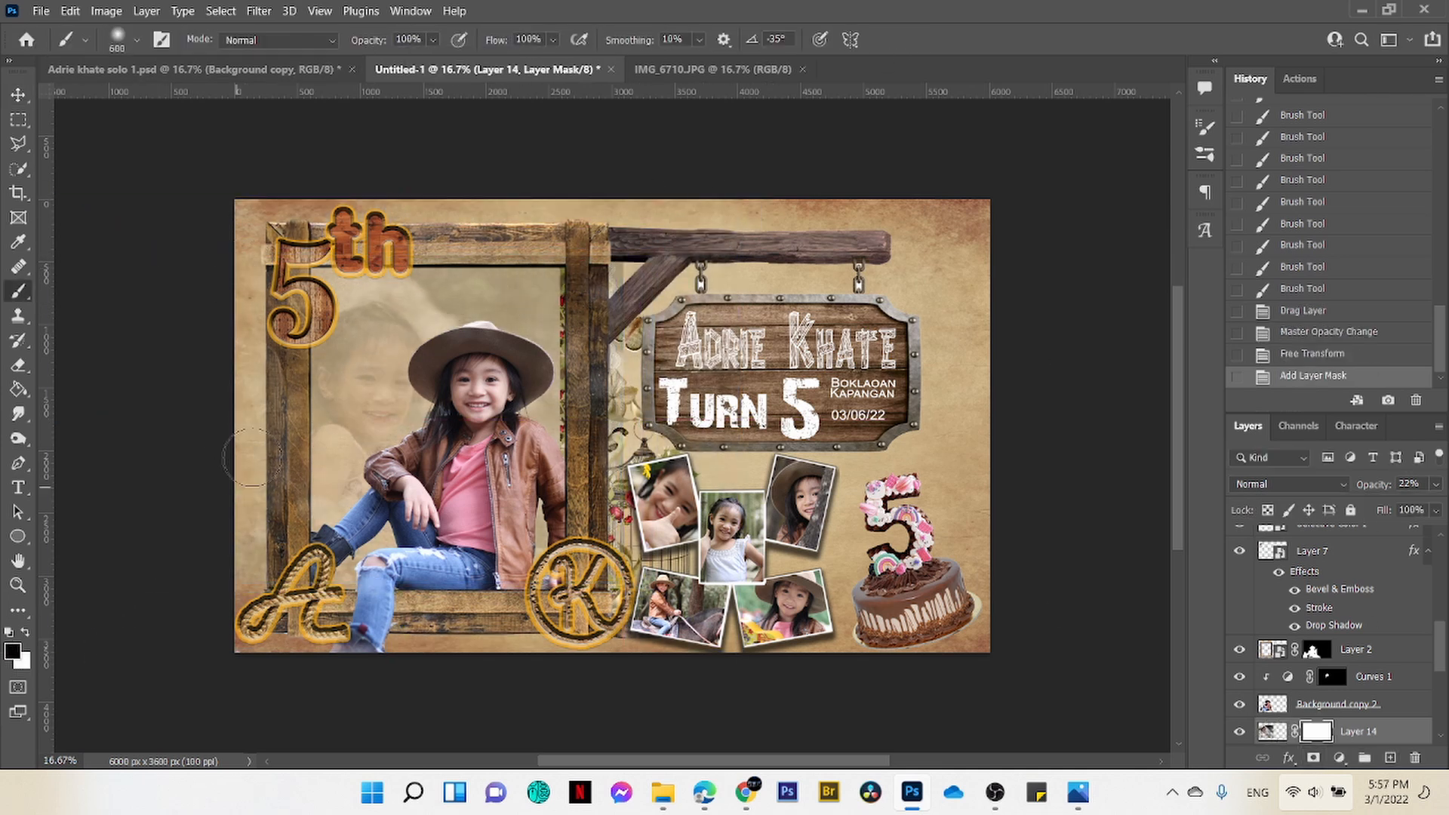
mouse_move(252, 457)
left_mouse_down()
mouse_move(239, 220)
mouse_move(260, 320)
mouse_move(623, 238)
left_mouse_up()
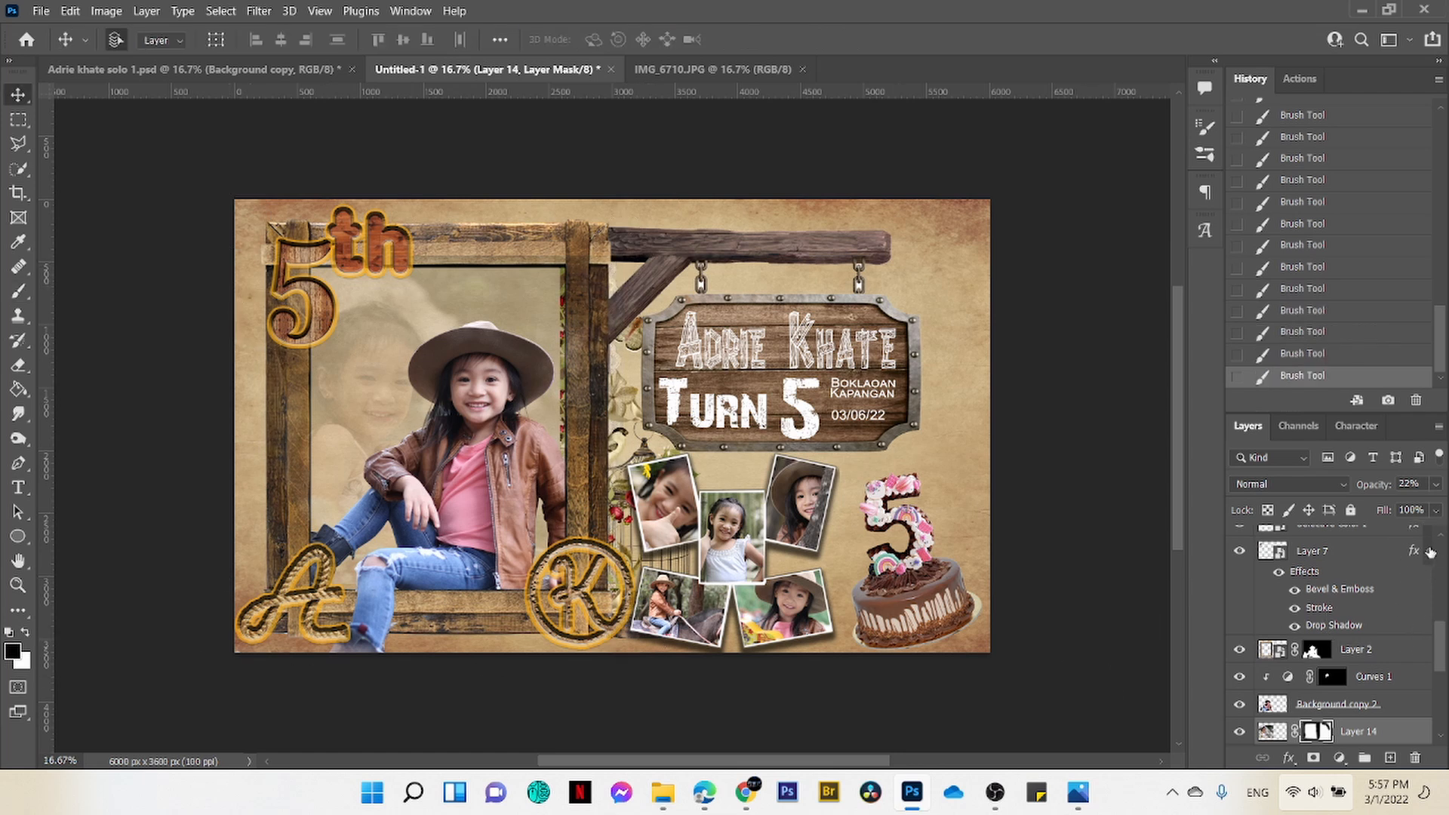
Step: Select the number 5 and chocolate cake layers together and nudge them slightly up and to the left
scroll(1328, 642, "up", 5)
left_click(1358, 566, "shift")
left_click_drag(960, 594, 955, 592)
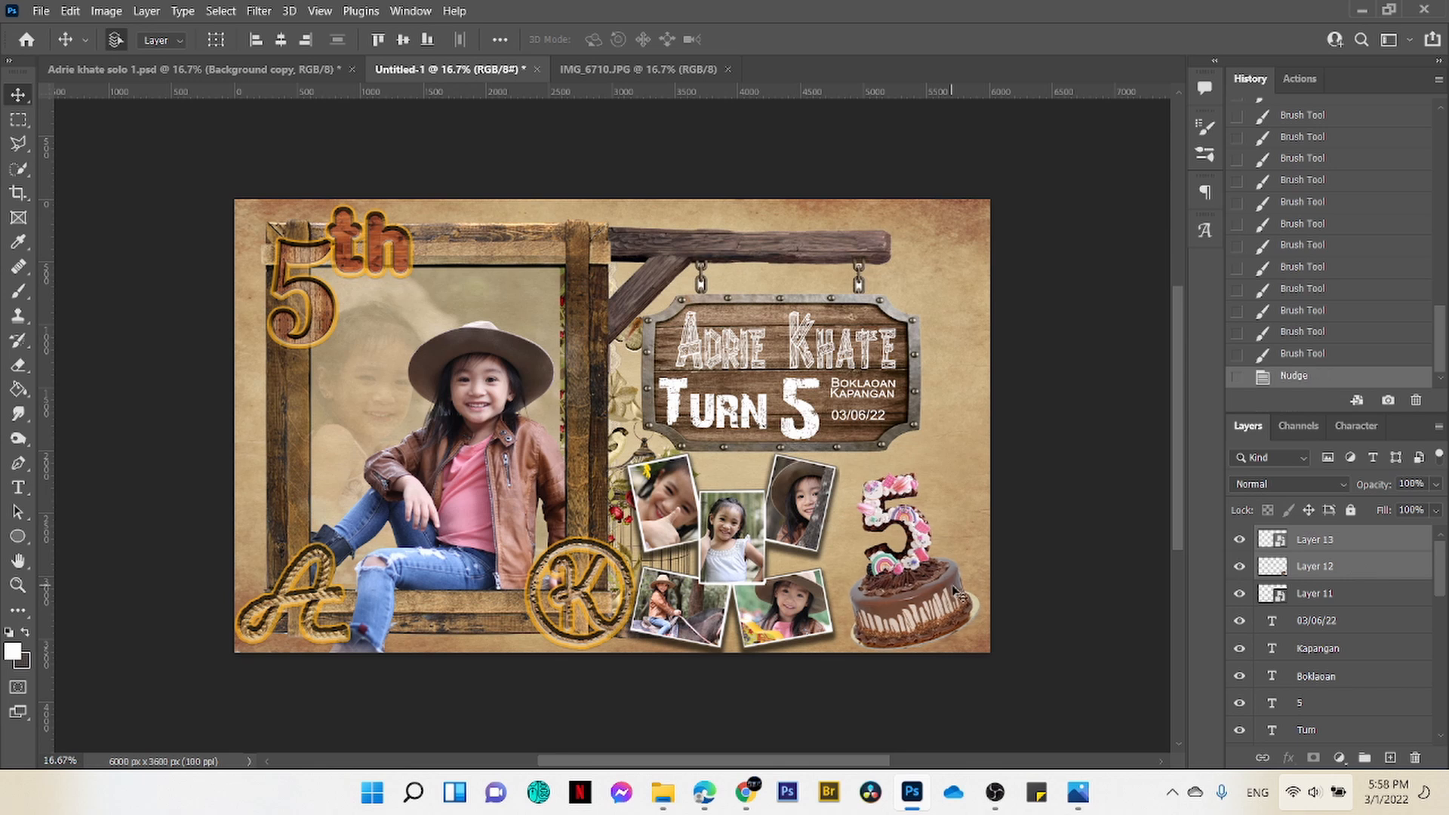
key("shift+Up")
key("shift+Up")
key("shift+Up")
key("shift+Up")
key("shift+Left")
key("shift+Left")
key("shift+Left")
Step: Flatten the image and add a new empty layer above the background
right_click(1340, 566)
left_click(1245, 543)
key("ctrl+shift+alt+n")
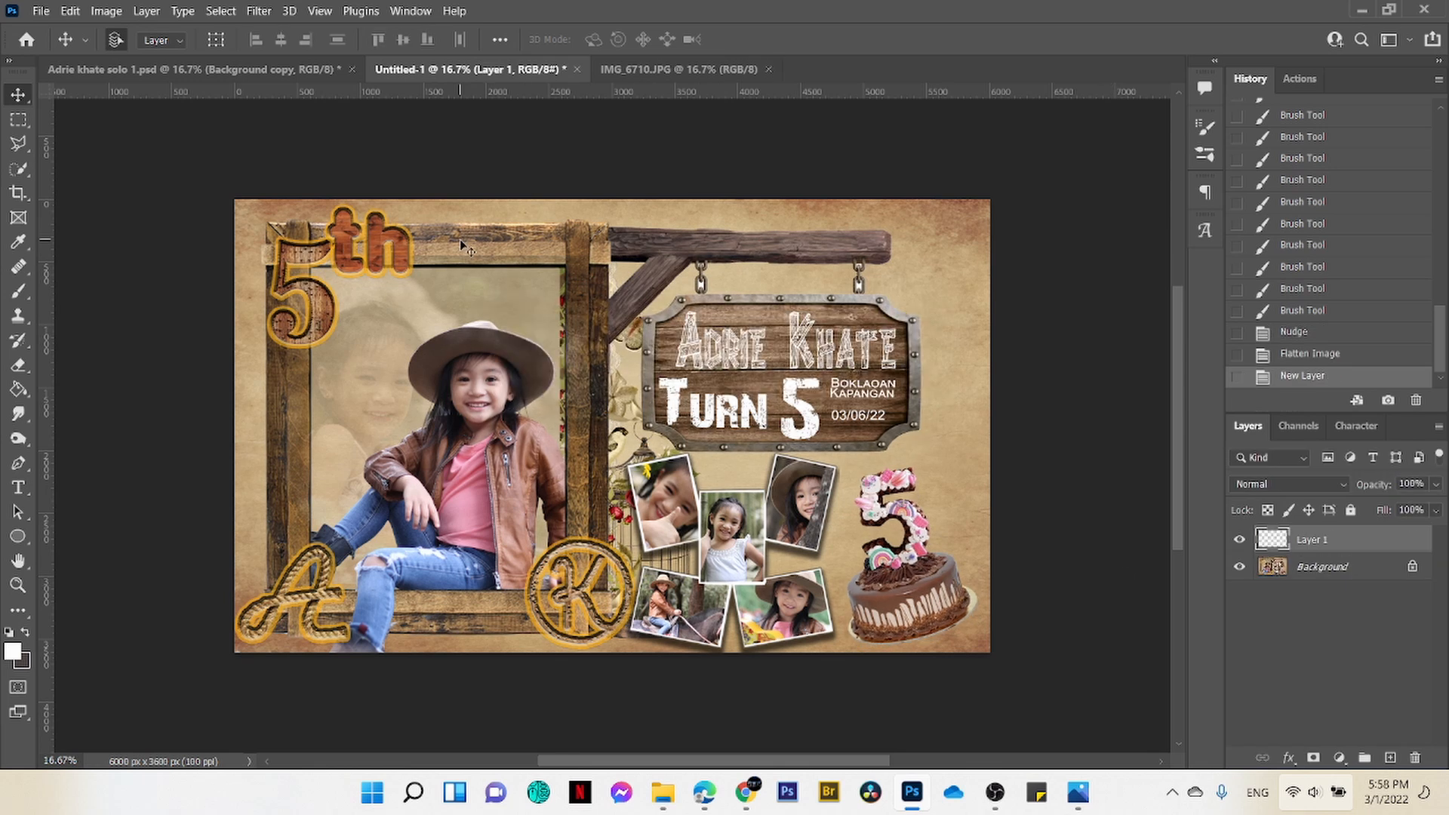
Step: Add the text "Happy Birthday" on the frame's top beam and scale and position it beside the "th"
key("t")
left_click(408, 250)
type("Happy Birthday")
left_click(825, 39)
key("ctrl+t")
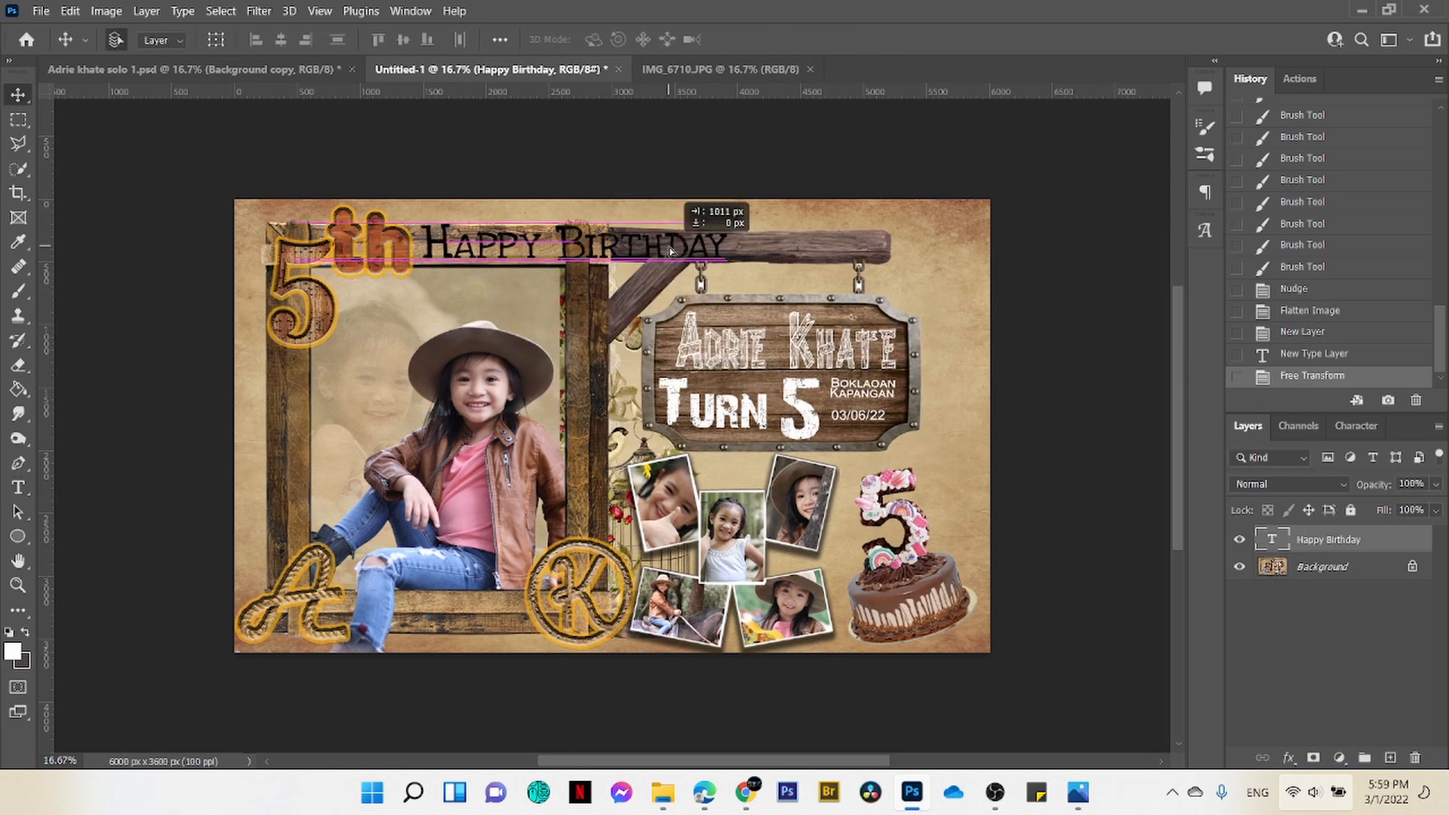
Step: Set the "Happy Birthday" text's fill opacity to 0% and style it with a textured bevel, a stroke and a drop shadow
type("0")
left_click(636, 387)
left_click(649, 411)
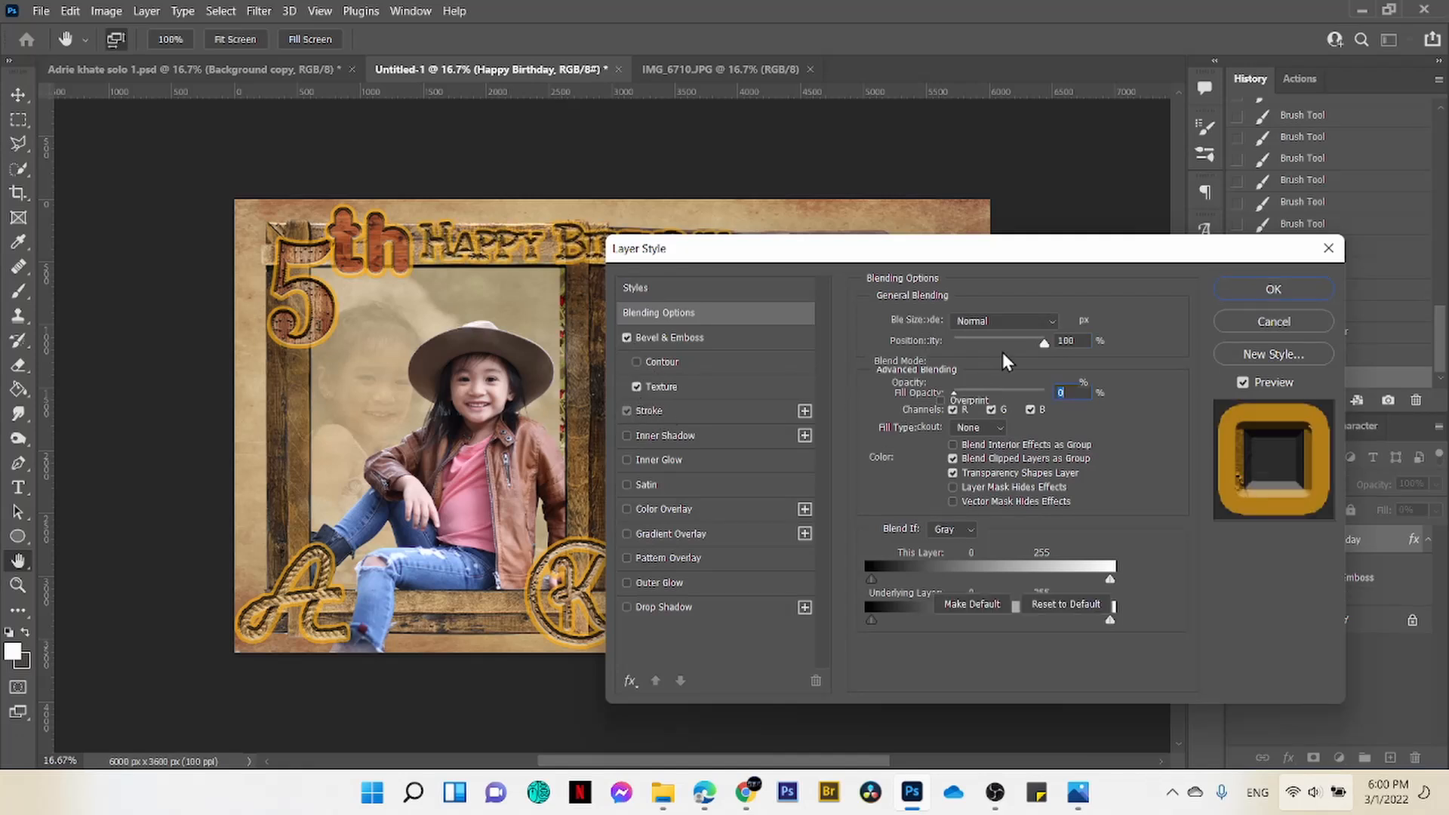
left_click(628, 606)
left_click_drag(1029, 255, 1044, 337)
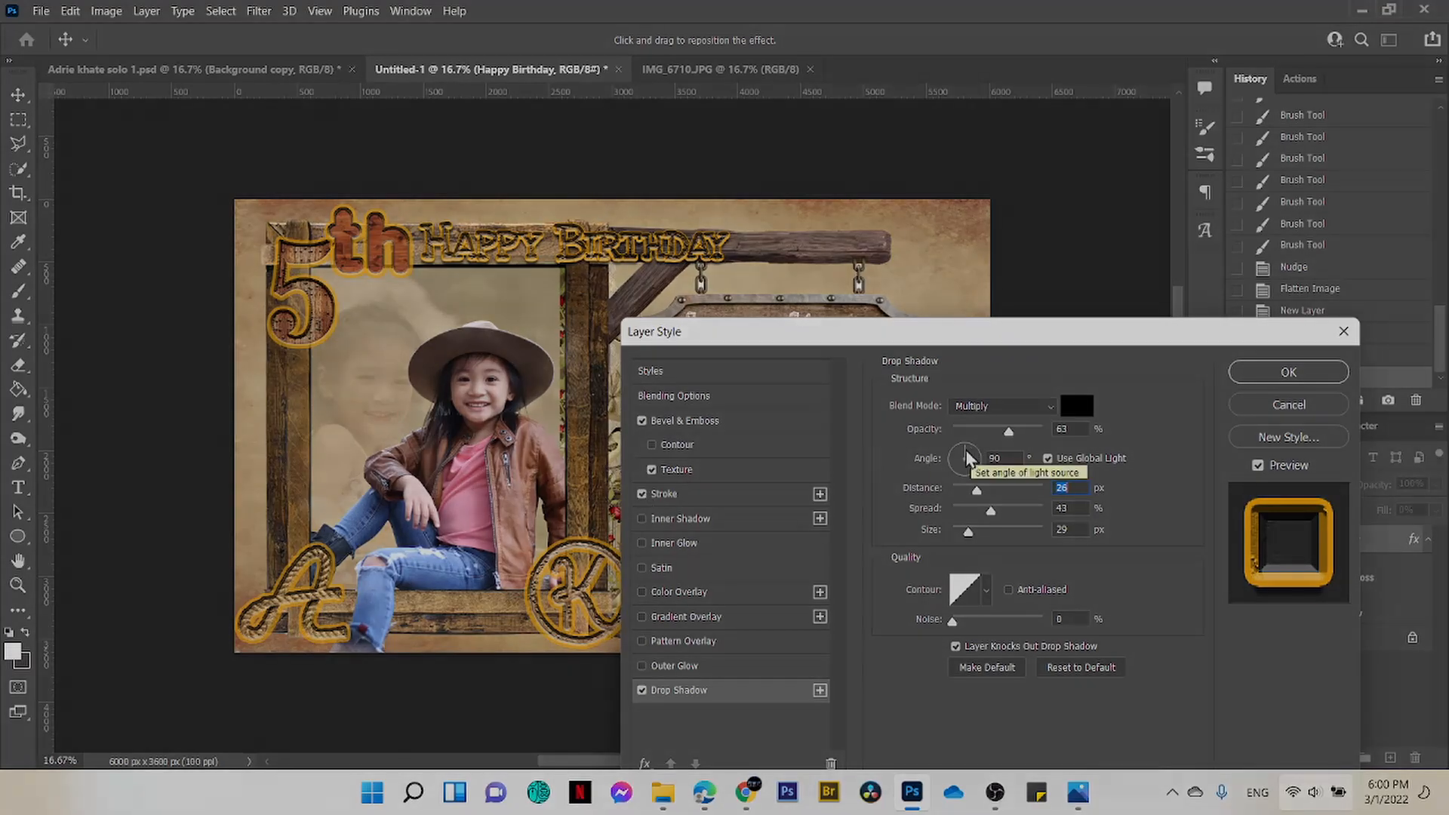